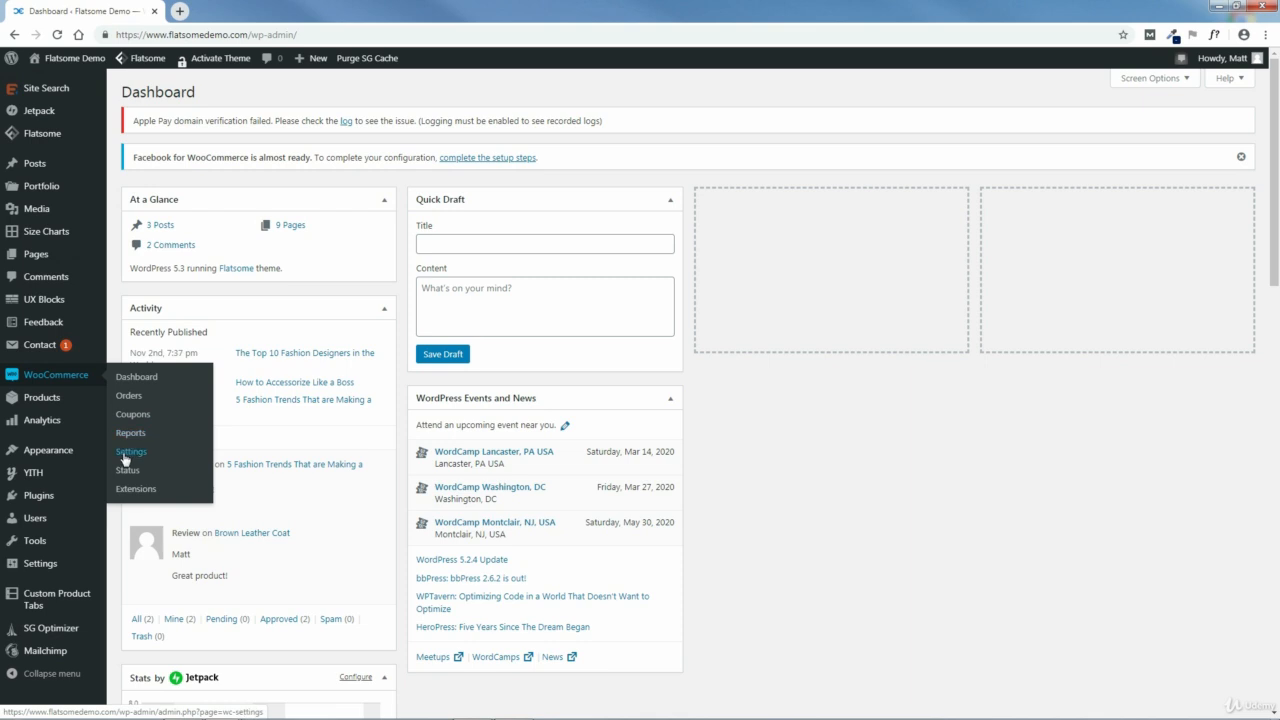
Step: Open the WooCommerce general settings and set the selling locations to all countries except Canada
left_click(136, 456)
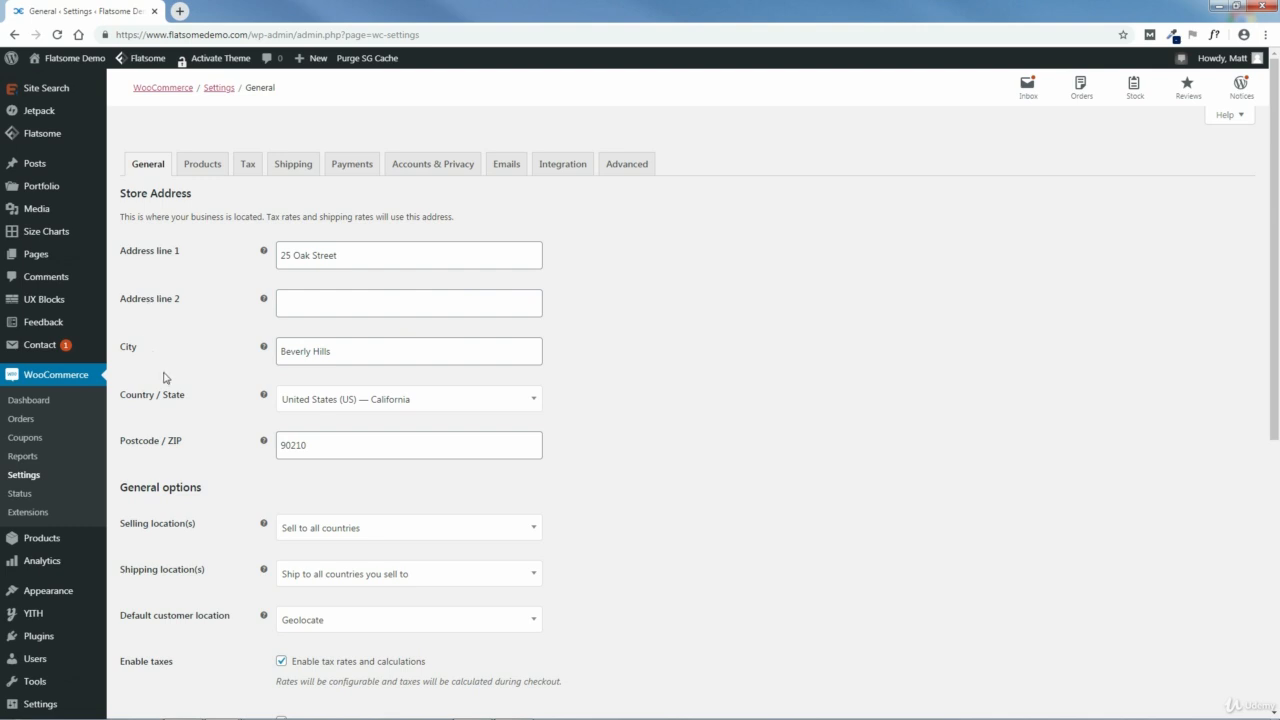
scroll(812, 449, "down", 2)
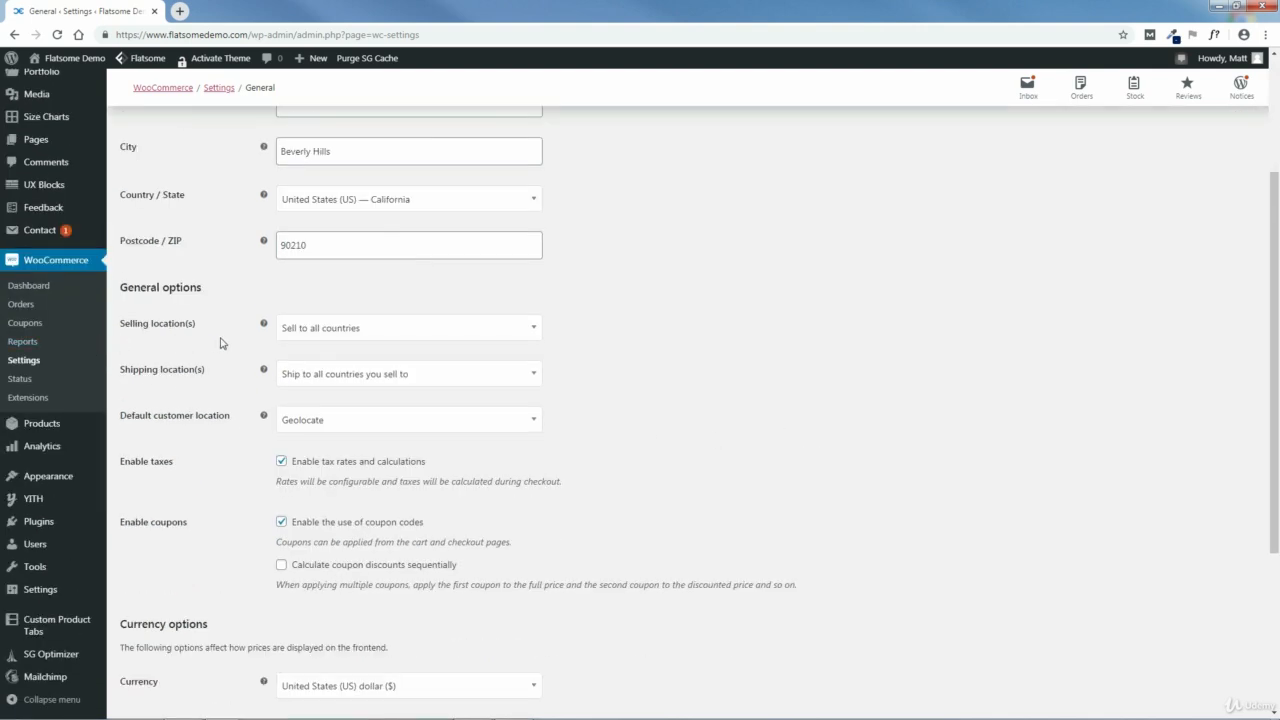
left_click(395, 338)
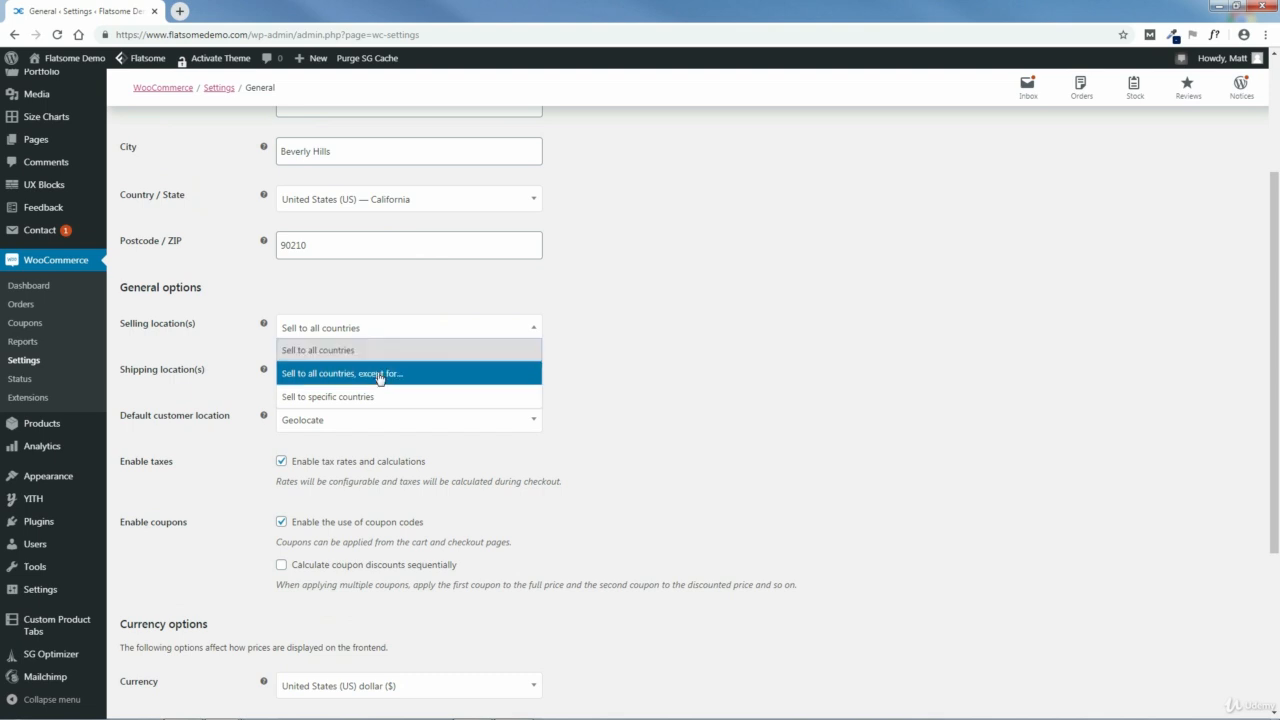
left_click(374, 375)
left_click(356, 376)
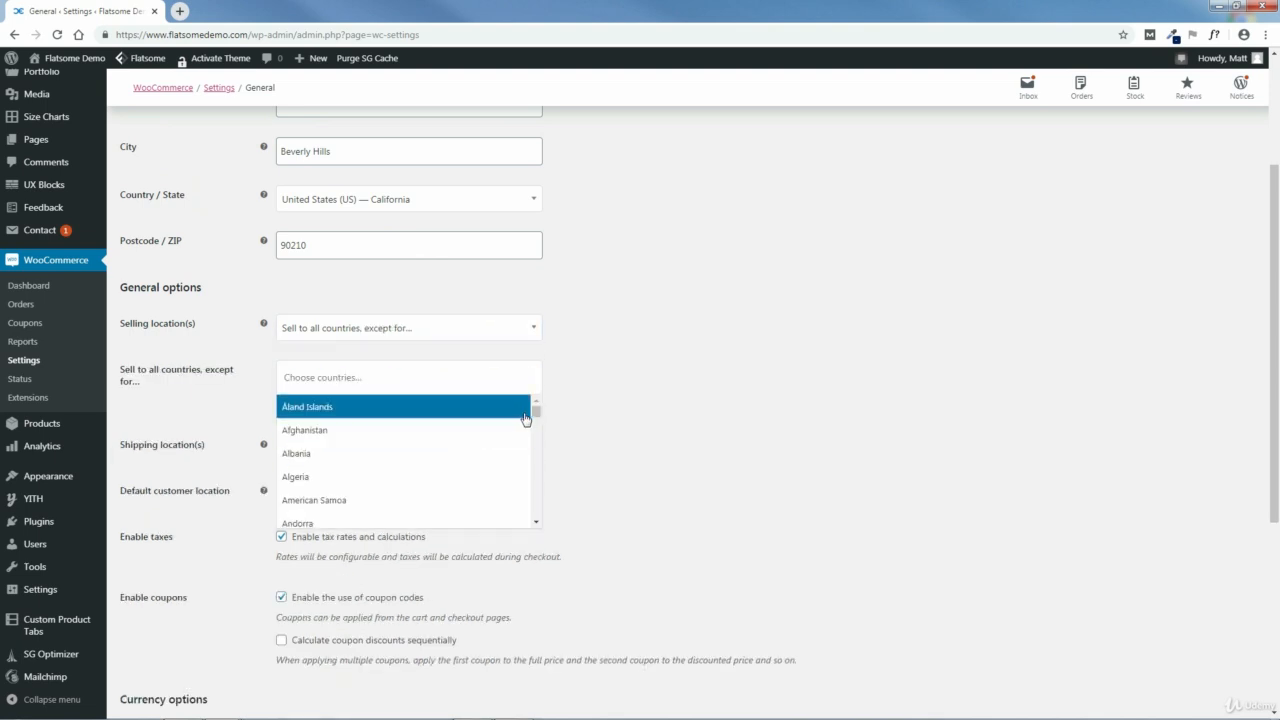
left_click_drag(535, 413, 537, 432)
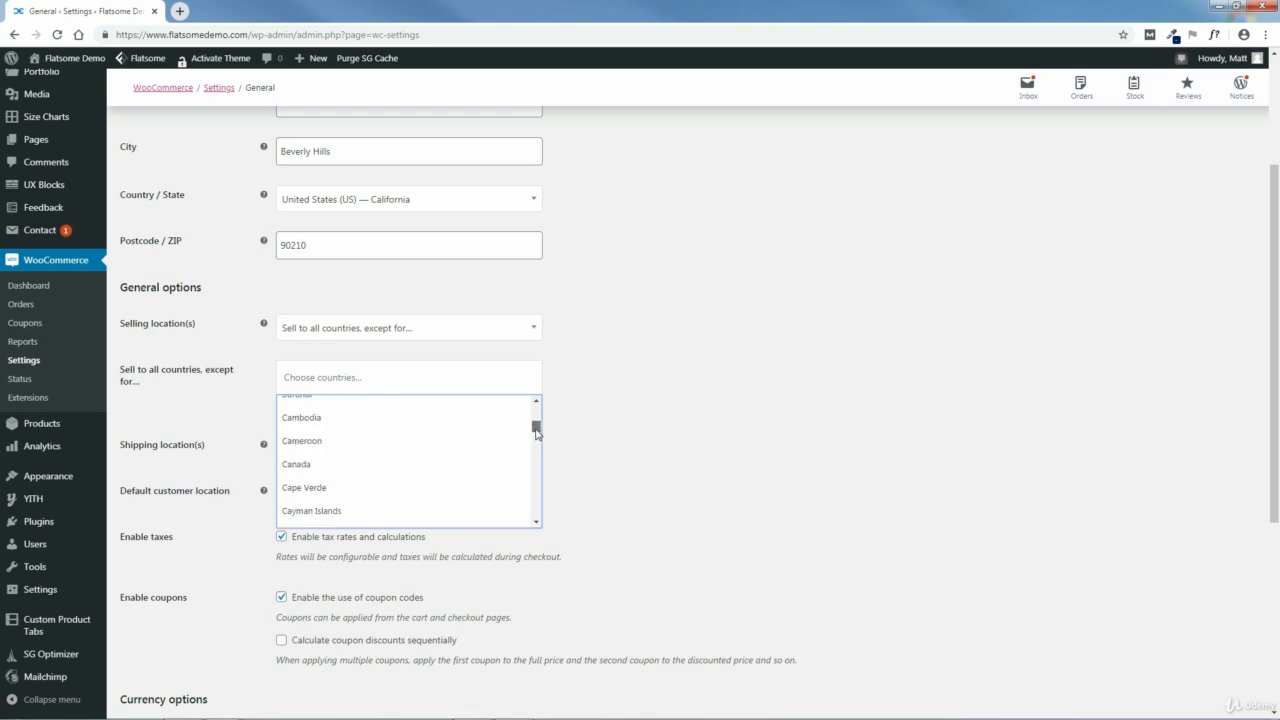
left_click(349, 465)
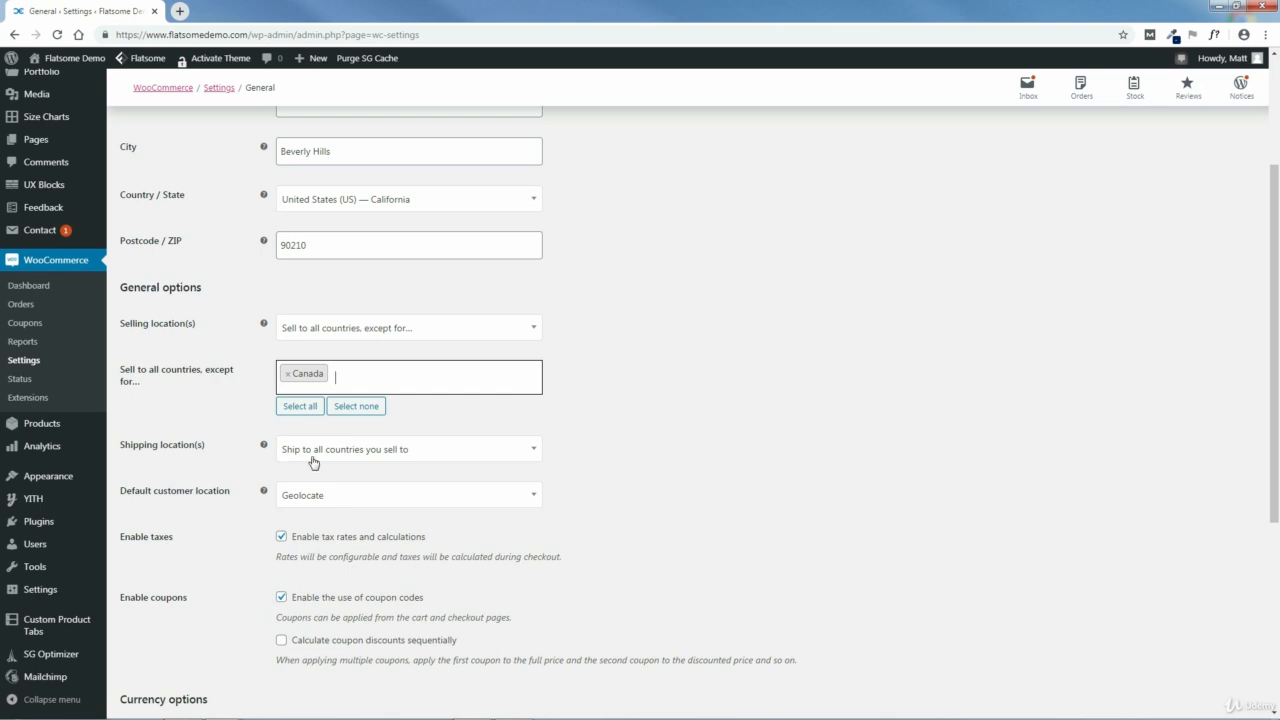
Step: Review the available choices for shipping locations and default customer location, and read the help note on customer location
left_click(443, 458)
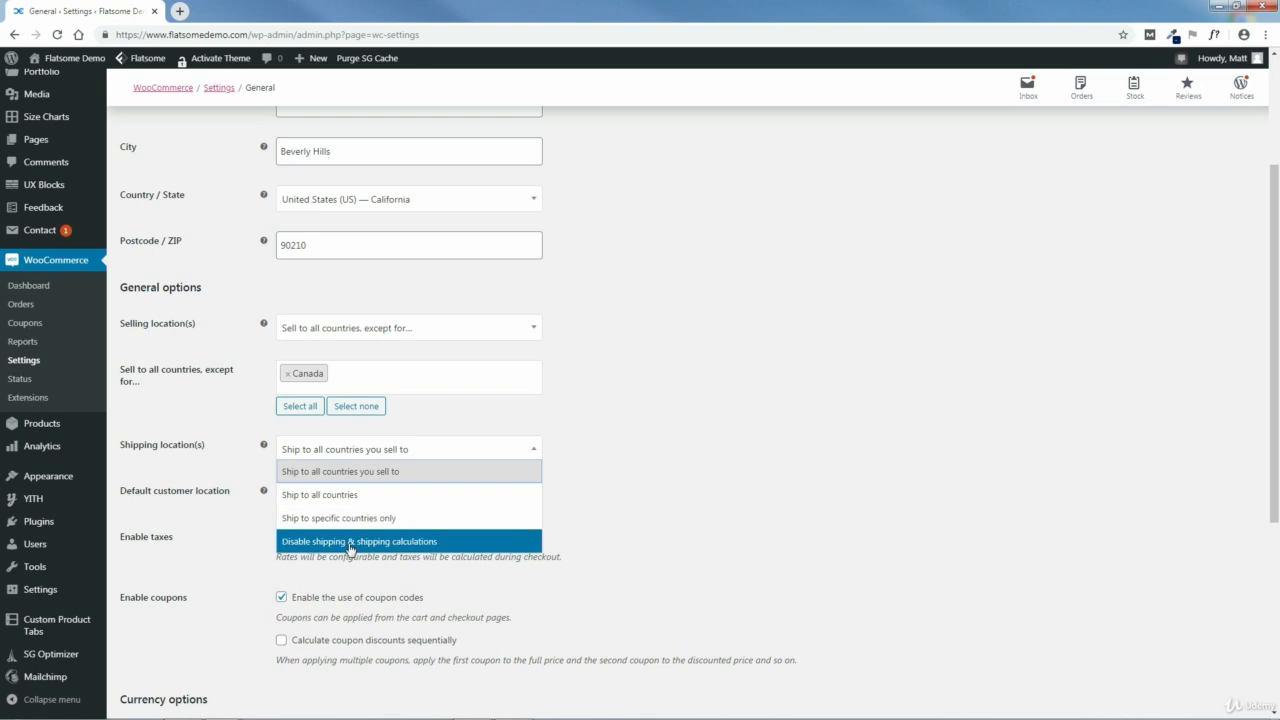
left_click(645, 450)
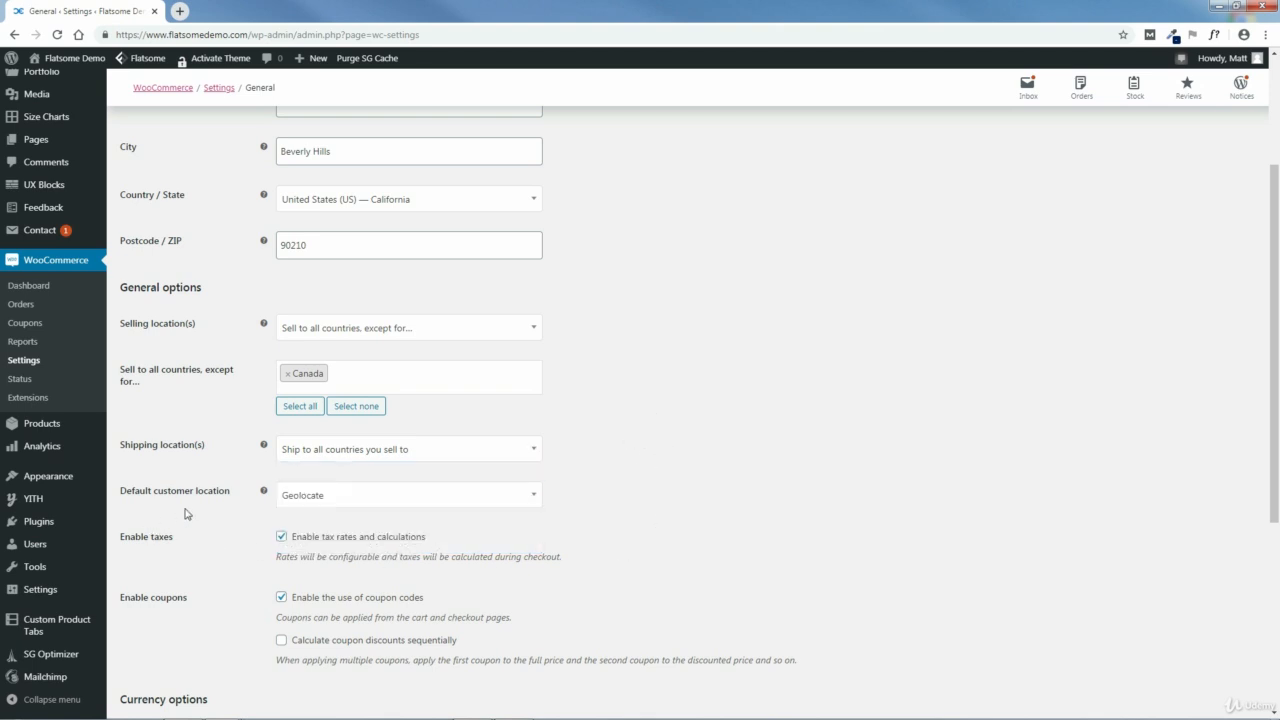
left_click(471, 503)
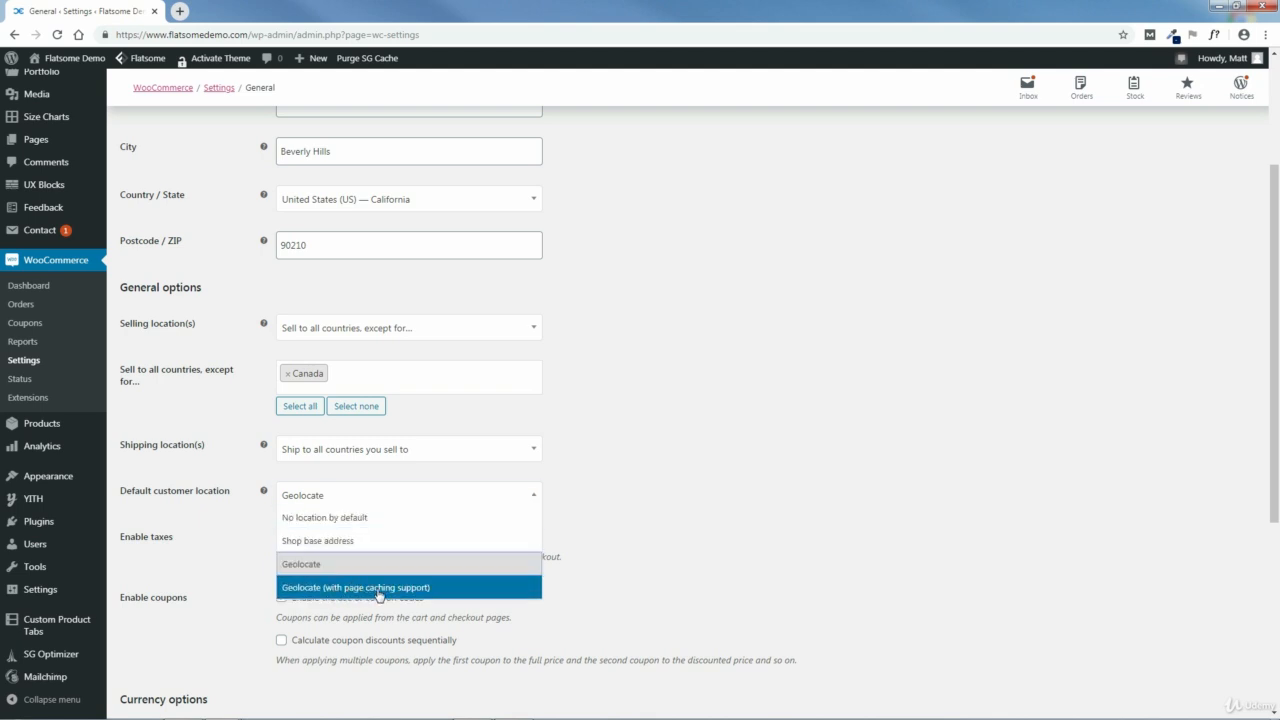
left_click(592, 498)
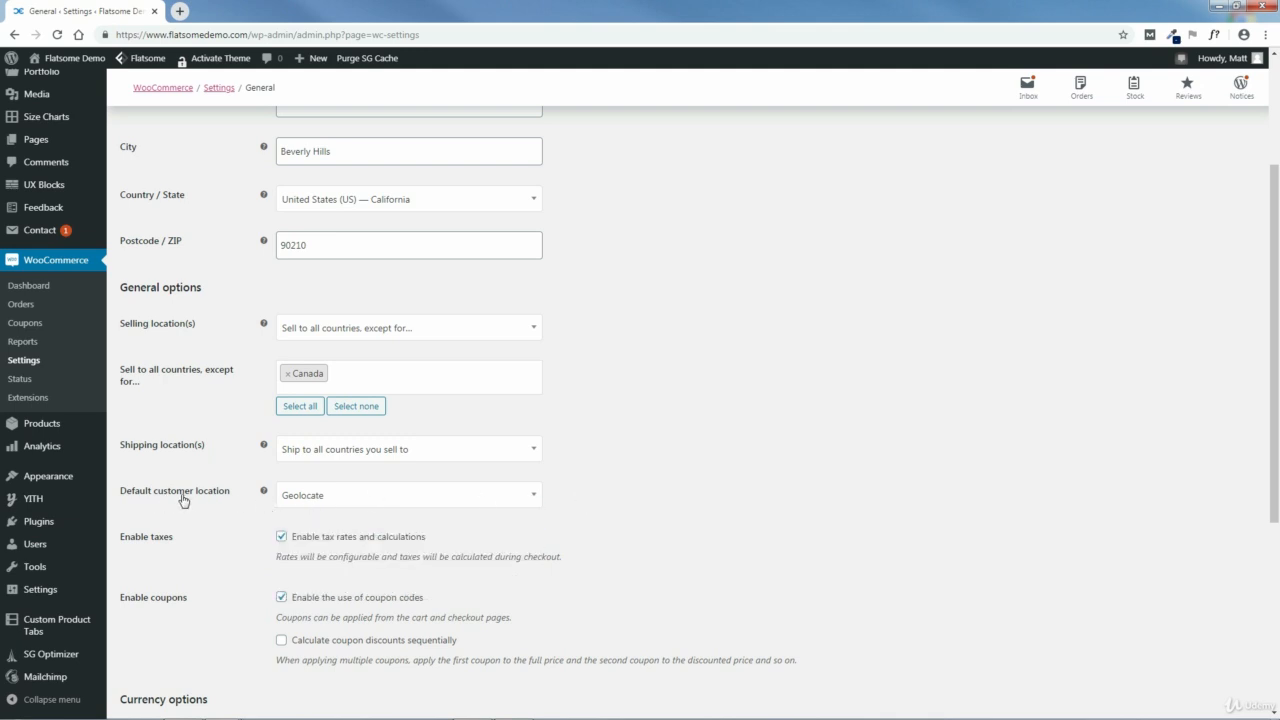
mouse_move(265, 494)
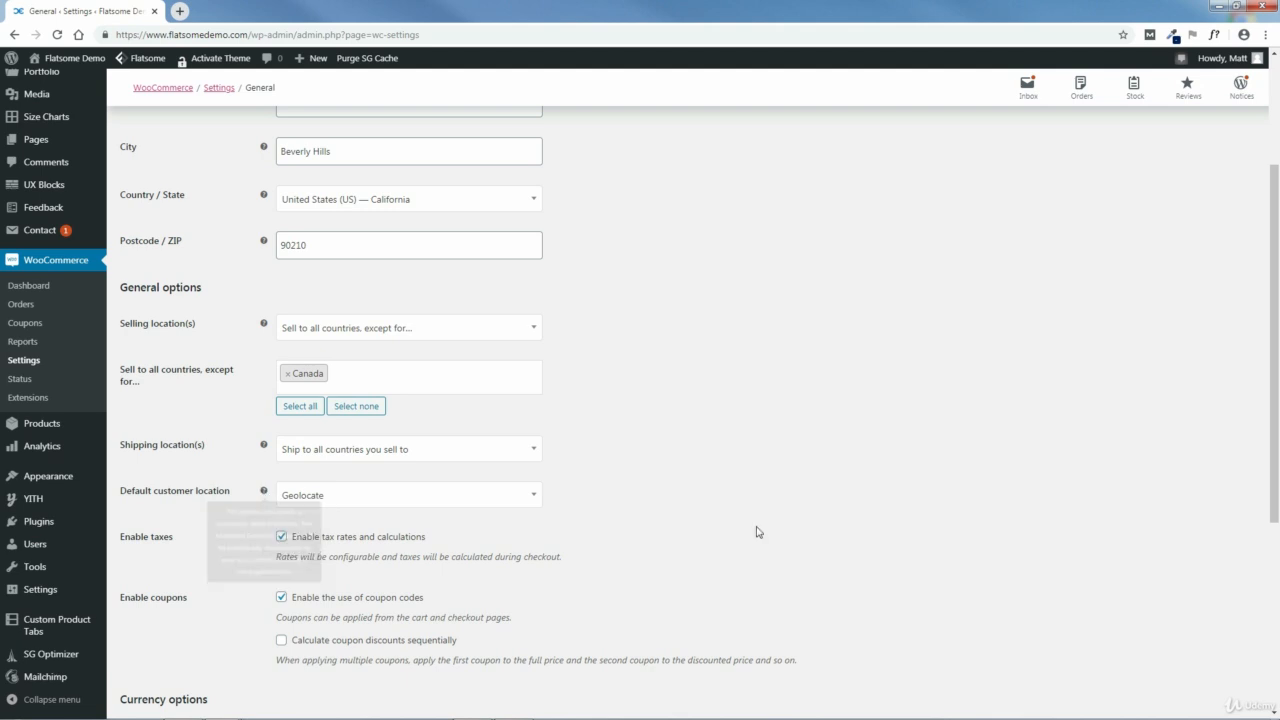
Step: Review the tax, coupon and currency options, keep US dollar as the currency, and save the general settings
scroll(690, 534, "down", 2)
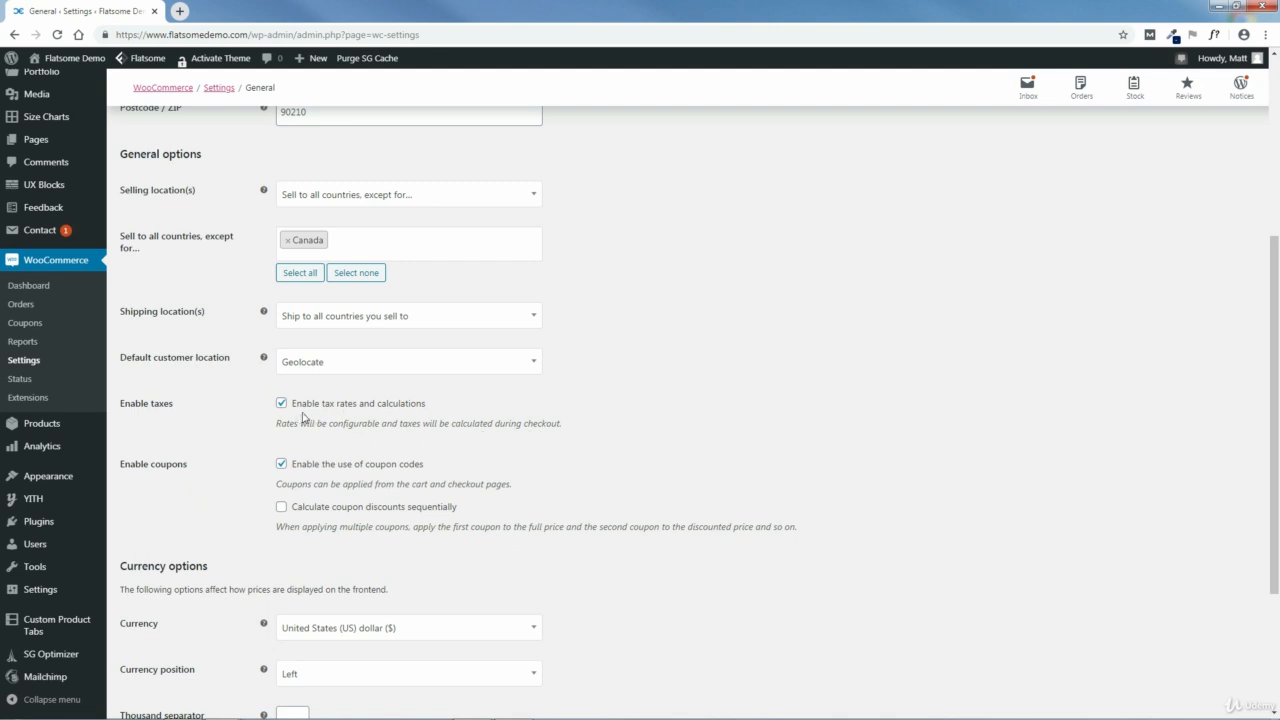
scroll(560, 465, "down", 2)
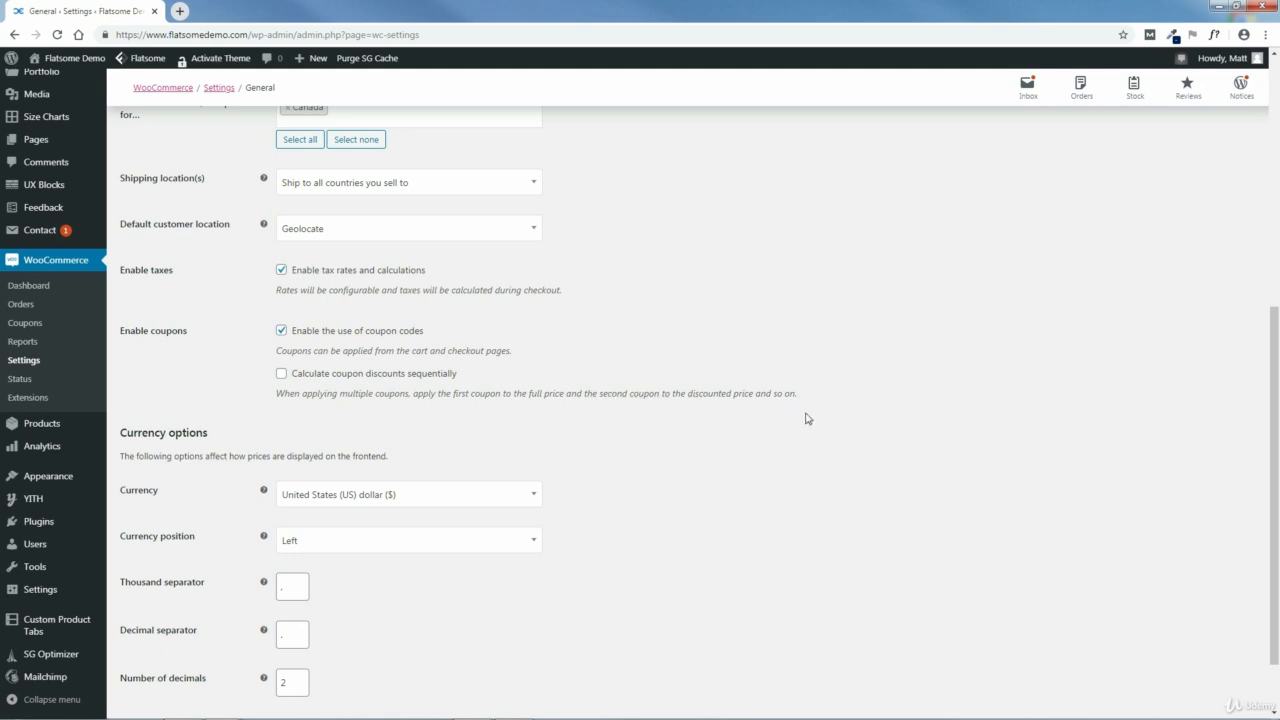
scroll(768, 446, "down", 1)
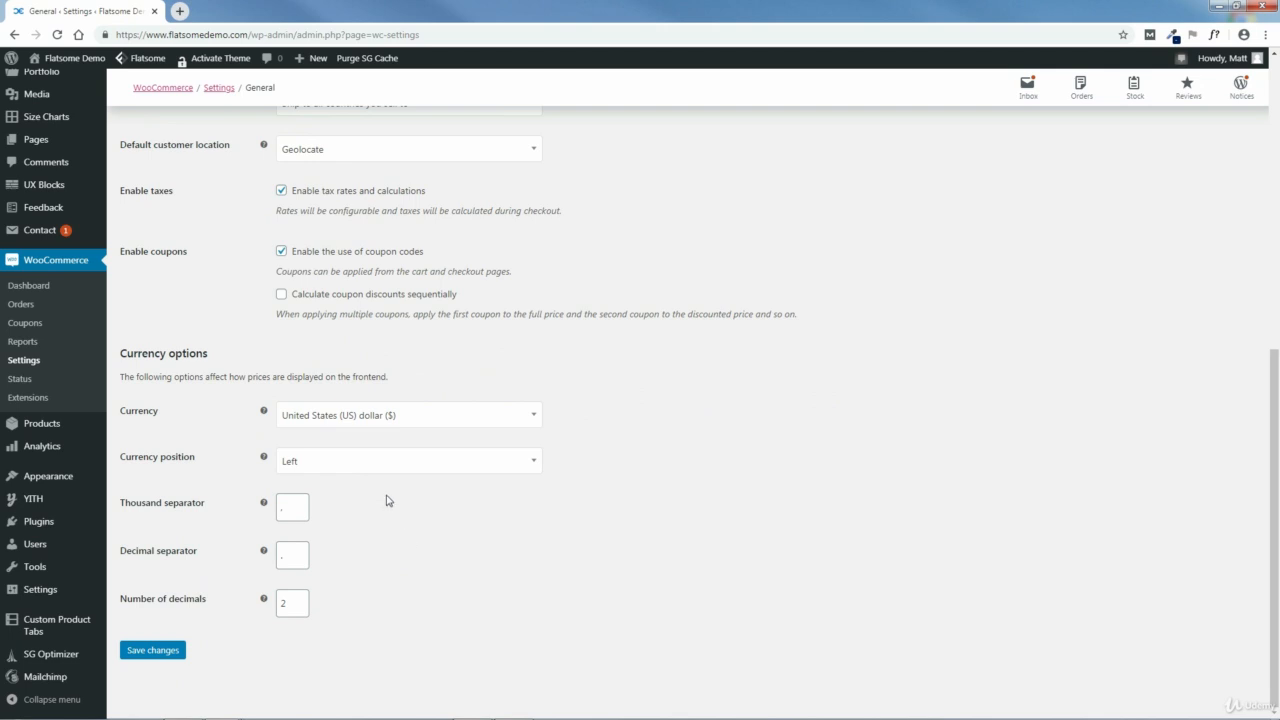
left_click(393, 418)
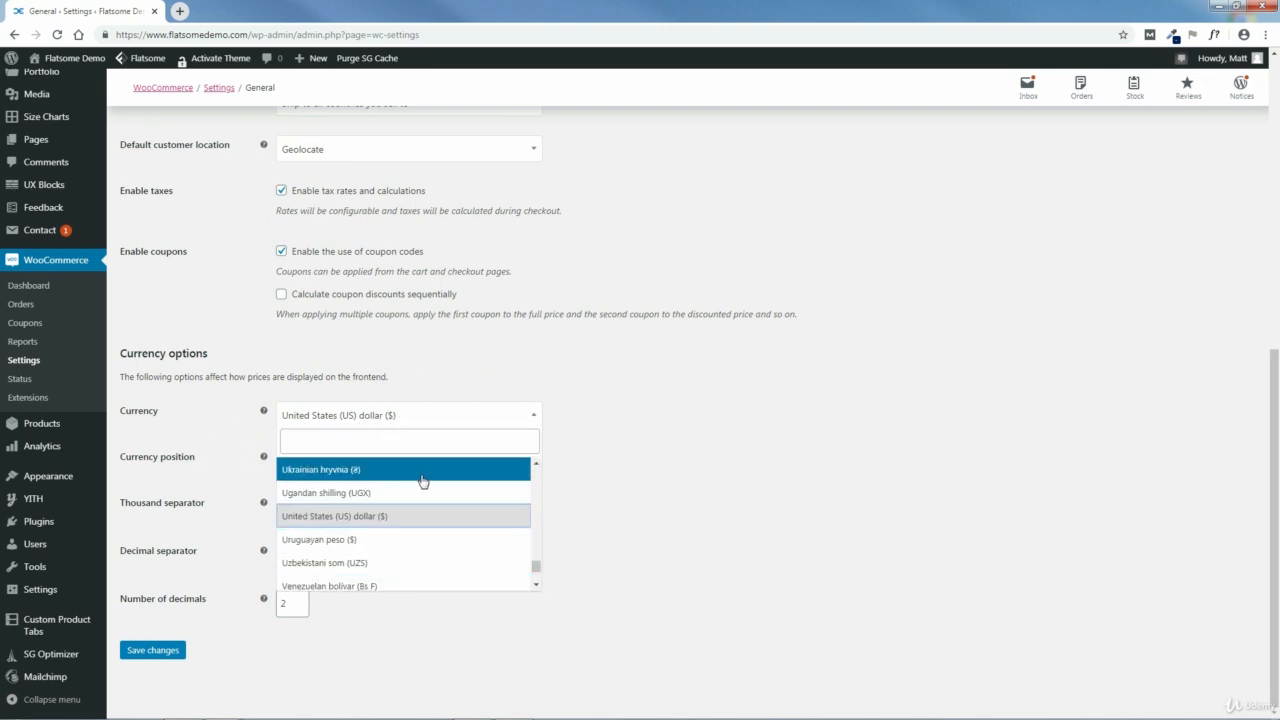
left_click(670, 474)
mouse_move(1277, 531)
left_mouse_down()
mouse_move(1277, 454)
mouse_move(1277, 535)
left_mouse_up()
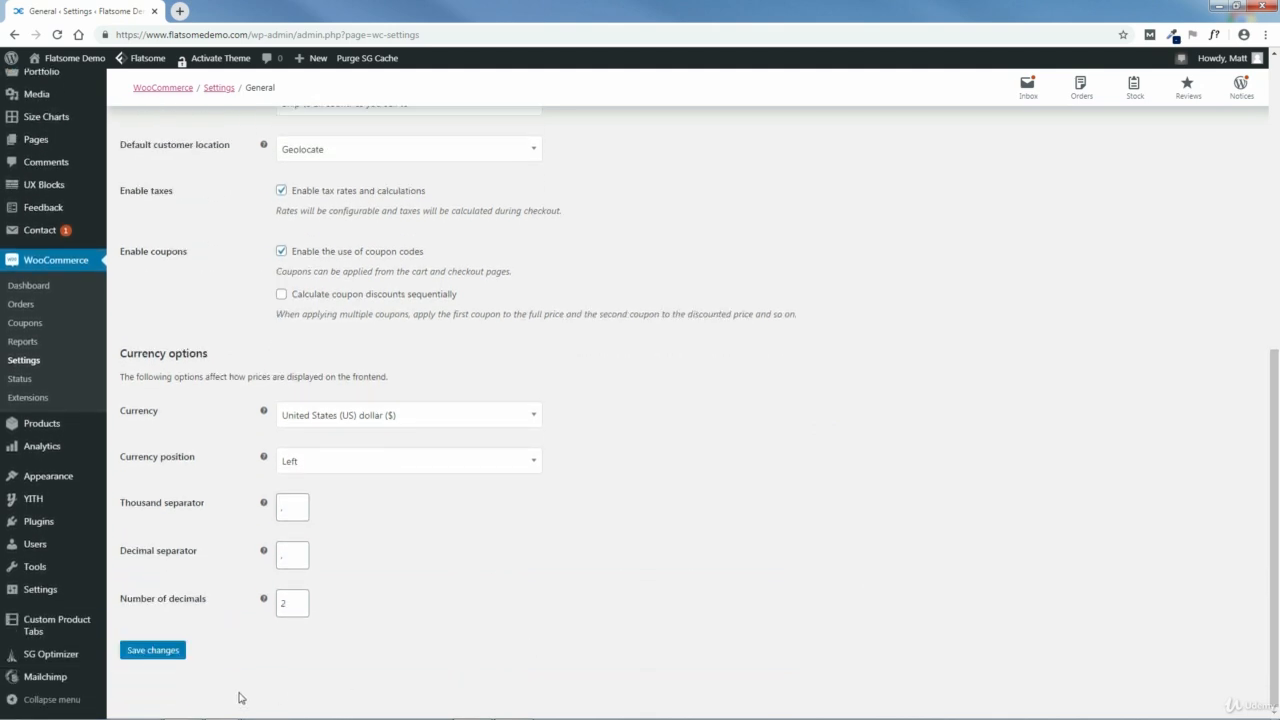
left_click(157, 654)
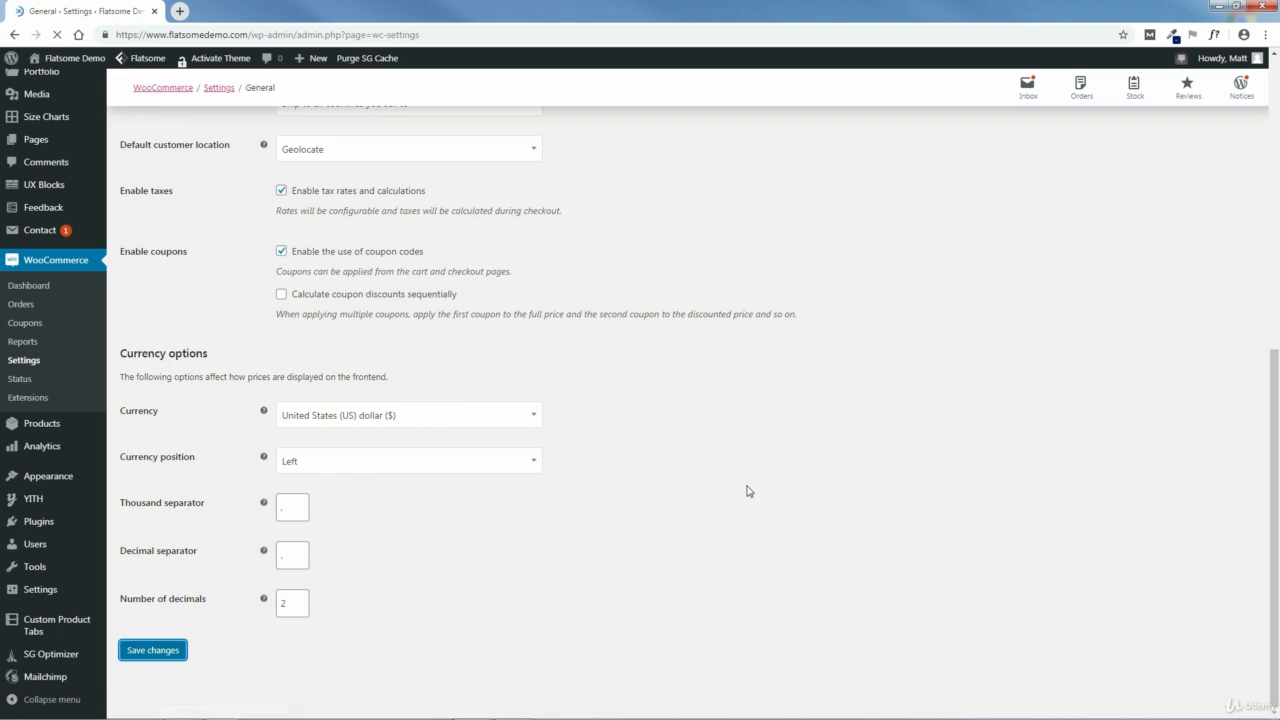
Step: In the product settings, keep Shop as the shop page, restrict reviews to verified owners only, and save
left_click(202, 165)
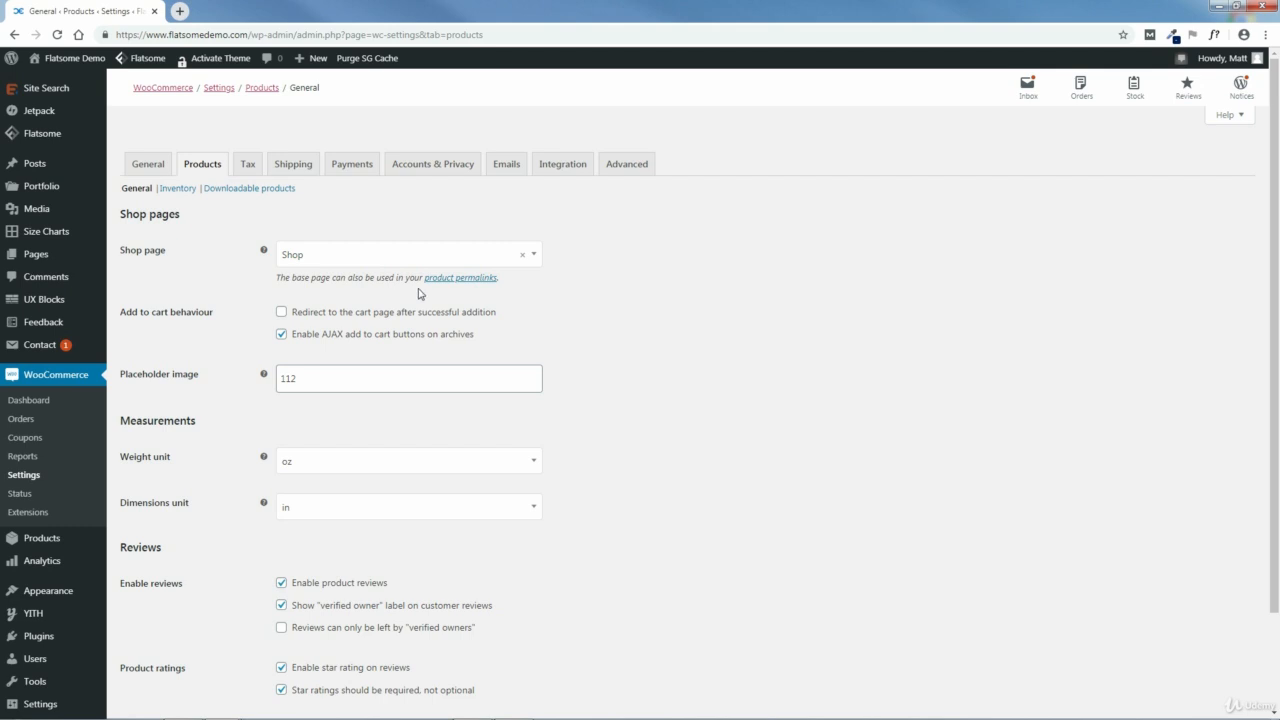
left_click(533, 258)
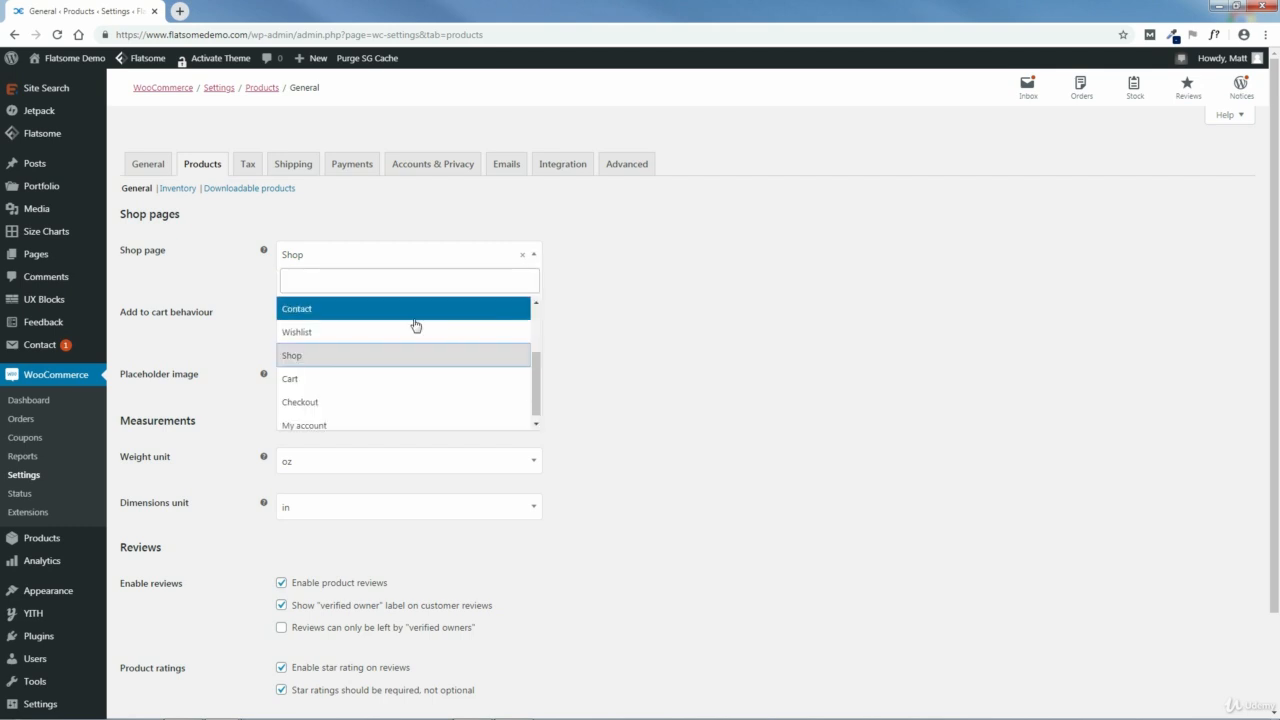
left_click(620, 318)
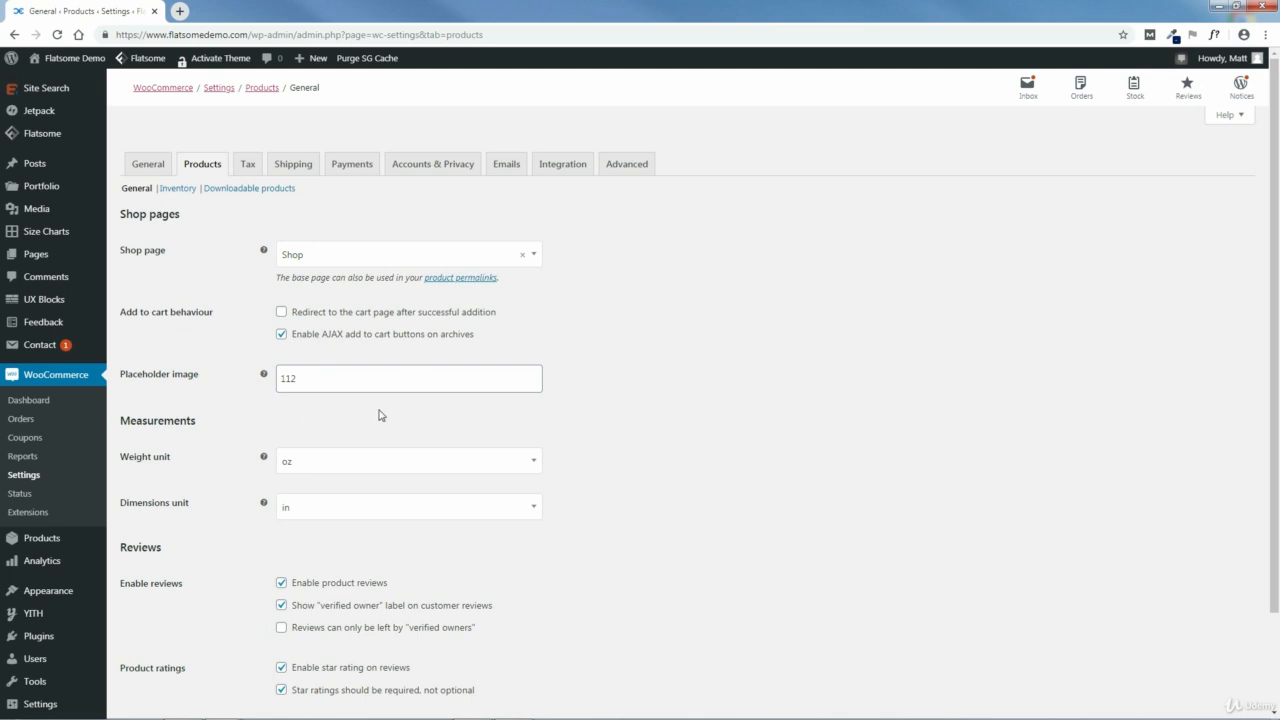
scroll(600, 420, "down", 2)
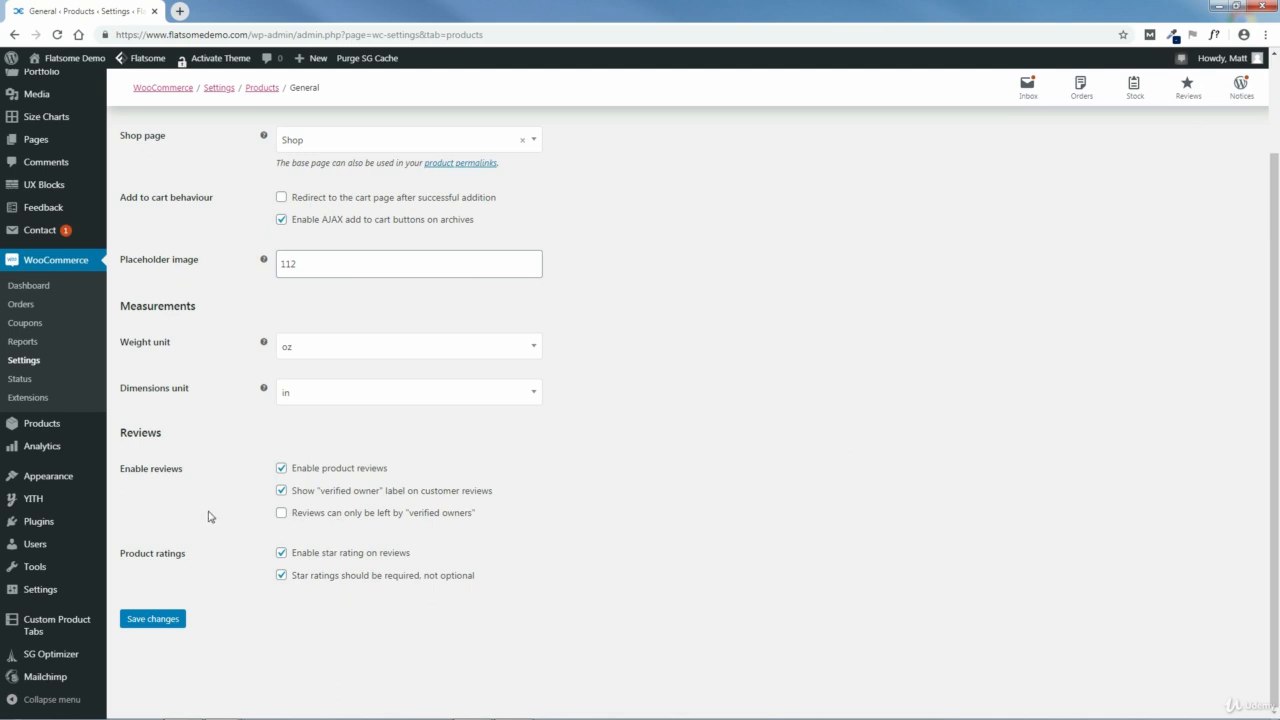
left_click(283, 514)
left_click(153, 621)
left_click(153, 620)
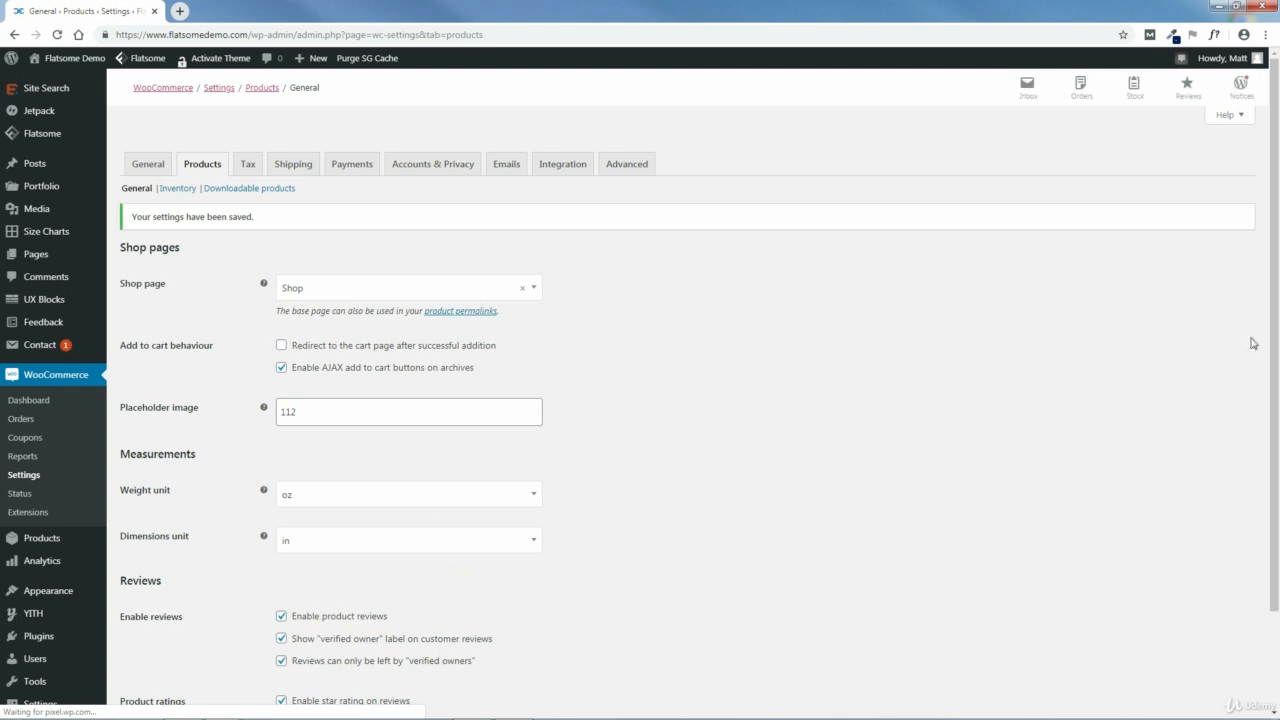
Step: Check the saved review options and open the standard rates section of the tax settings
scroll(1190, 410, "down", 2)
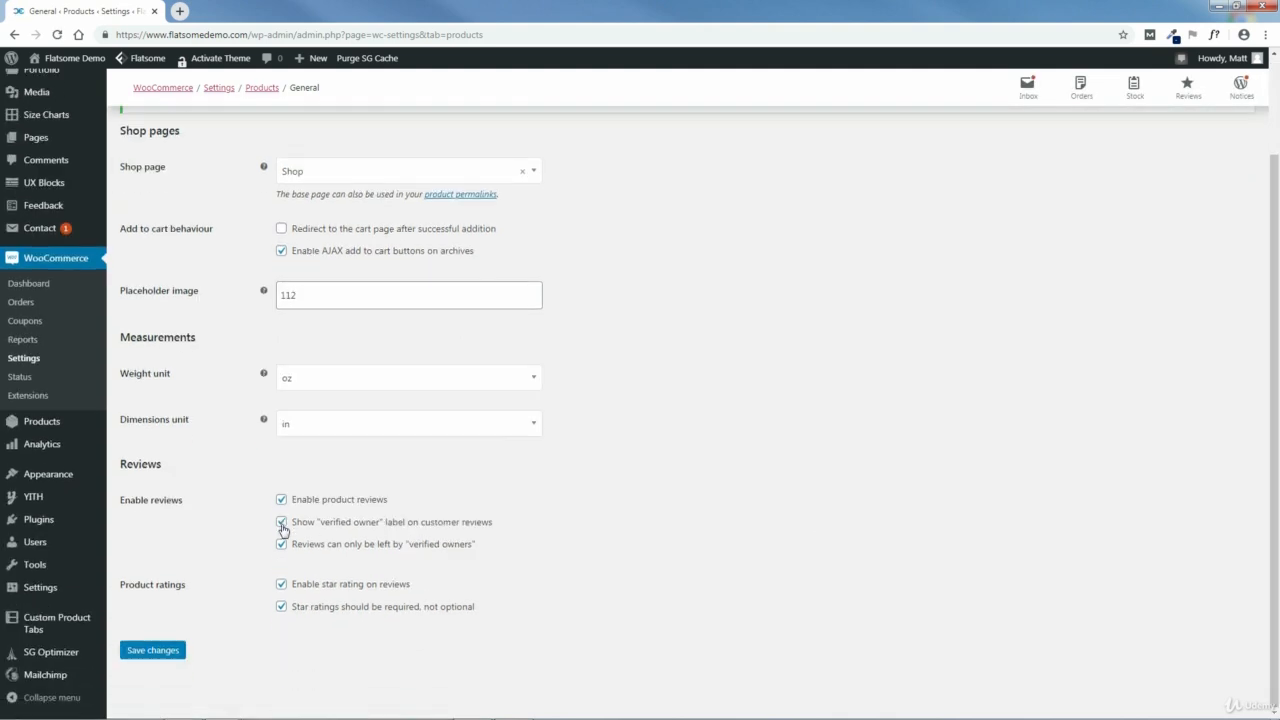
scroll(1276, 490, "up", 1)
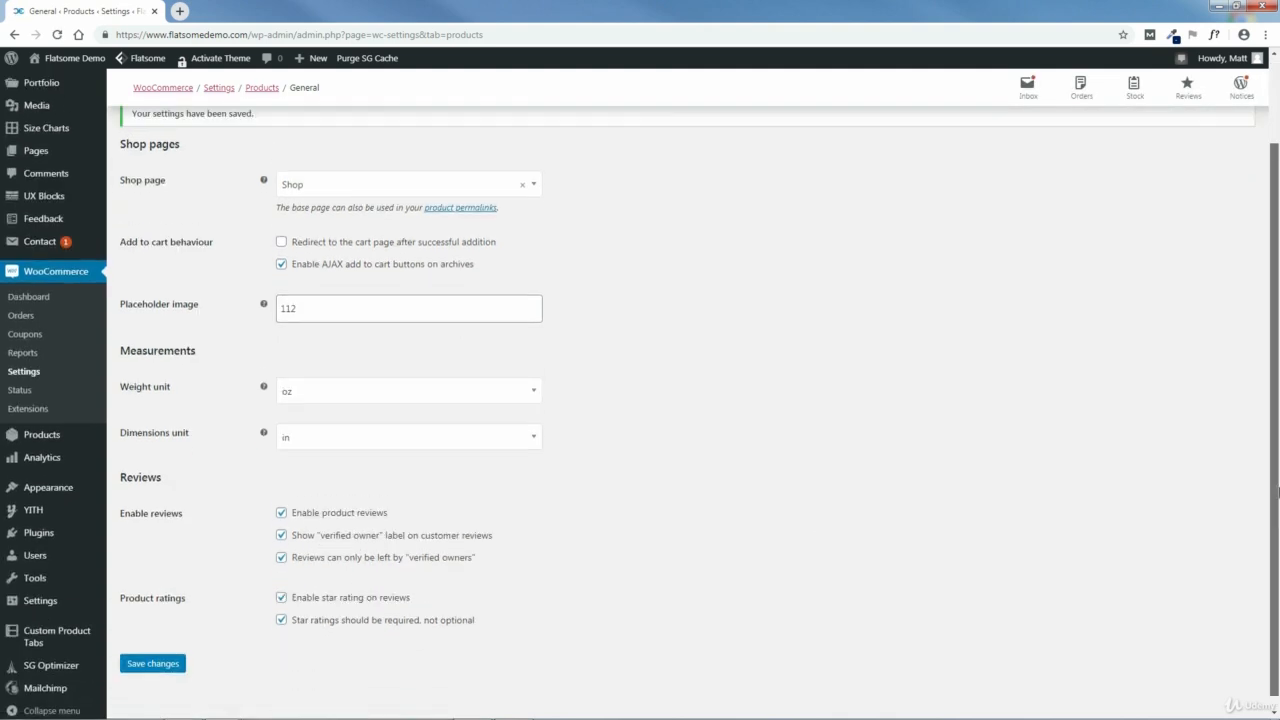
scroll(1276, 490, "up", 1)
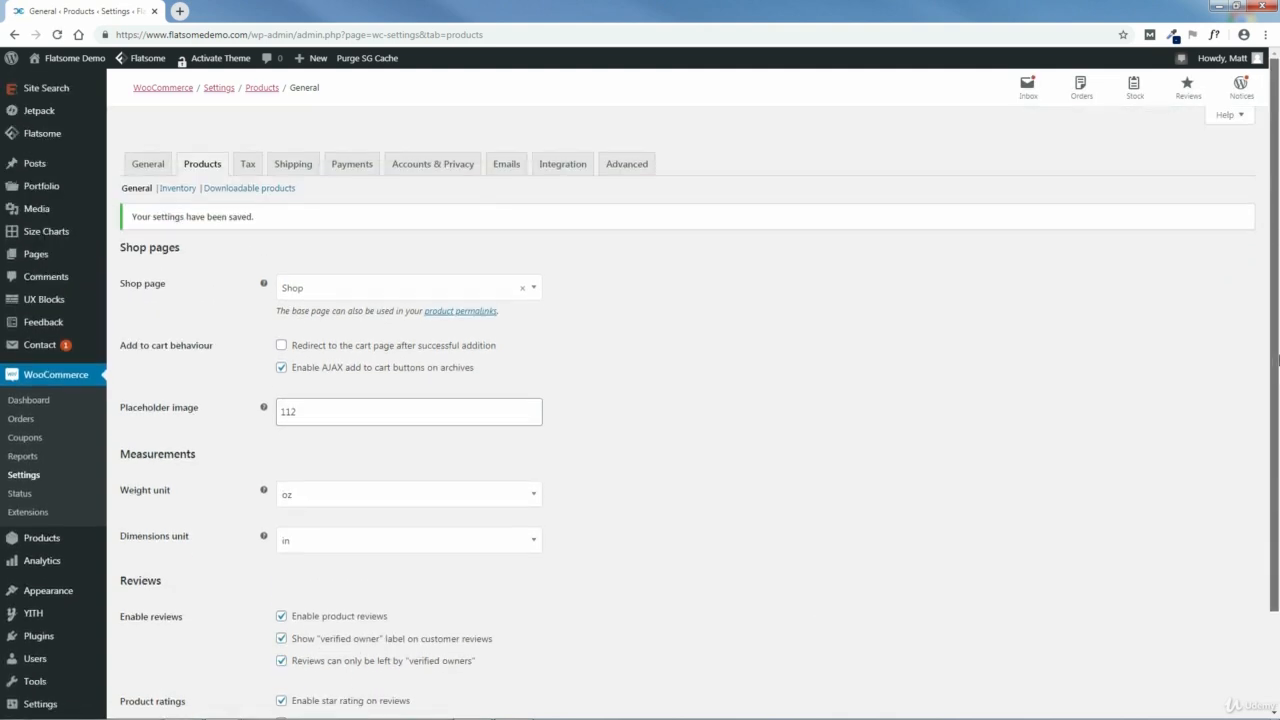
left_click(248, 168)
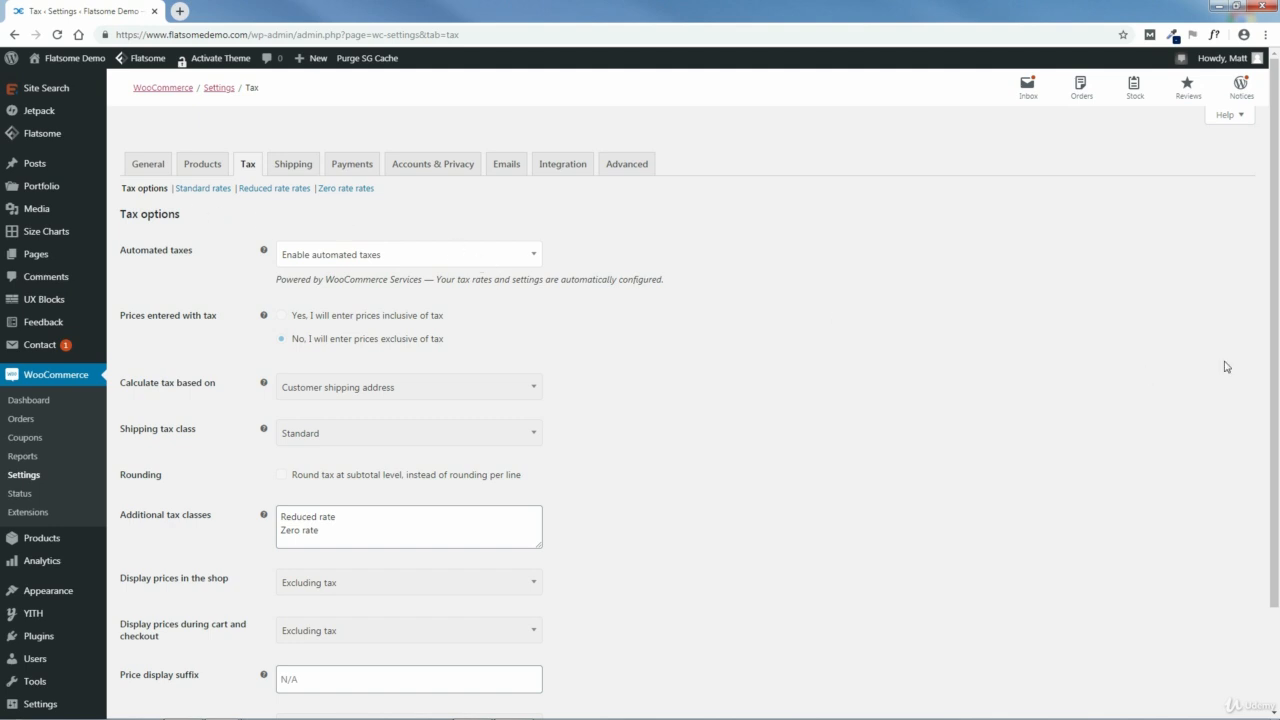
left_click(200, 194)
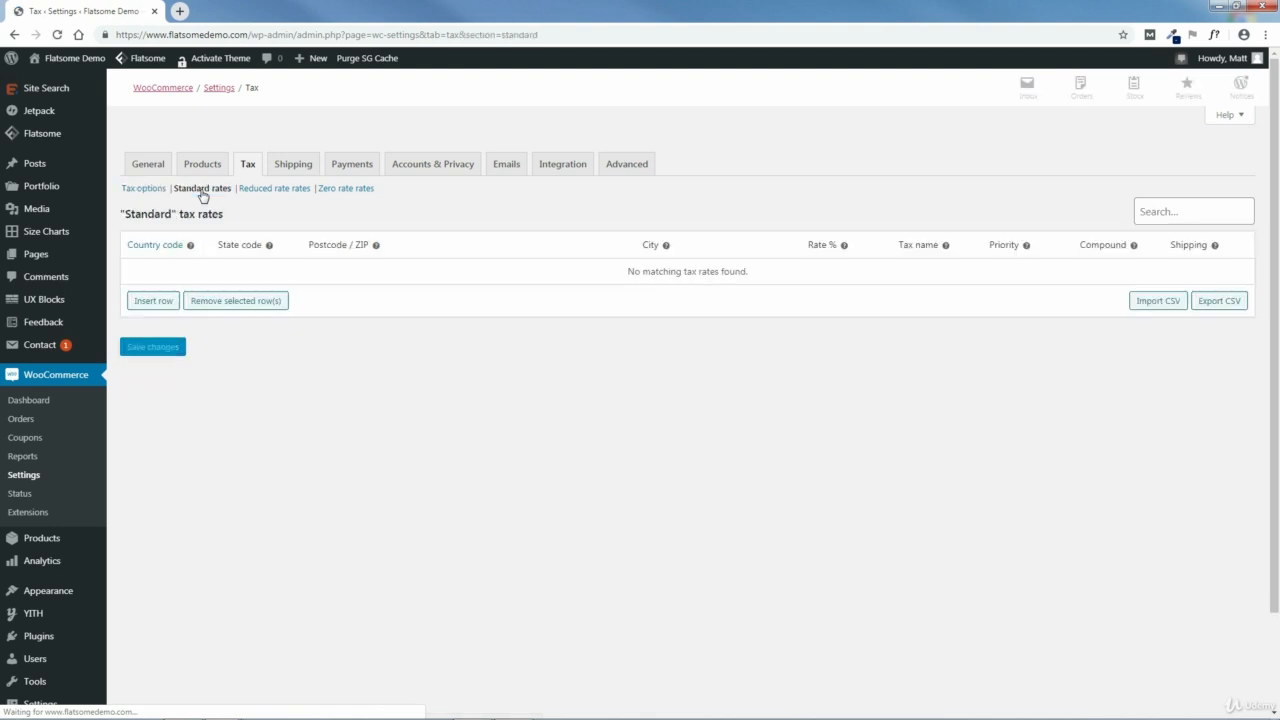
Step: Add a standard tax rate for country US, state CA, at 7.25% with the tax name Sales Tax, and save it
left_click(154, 304)
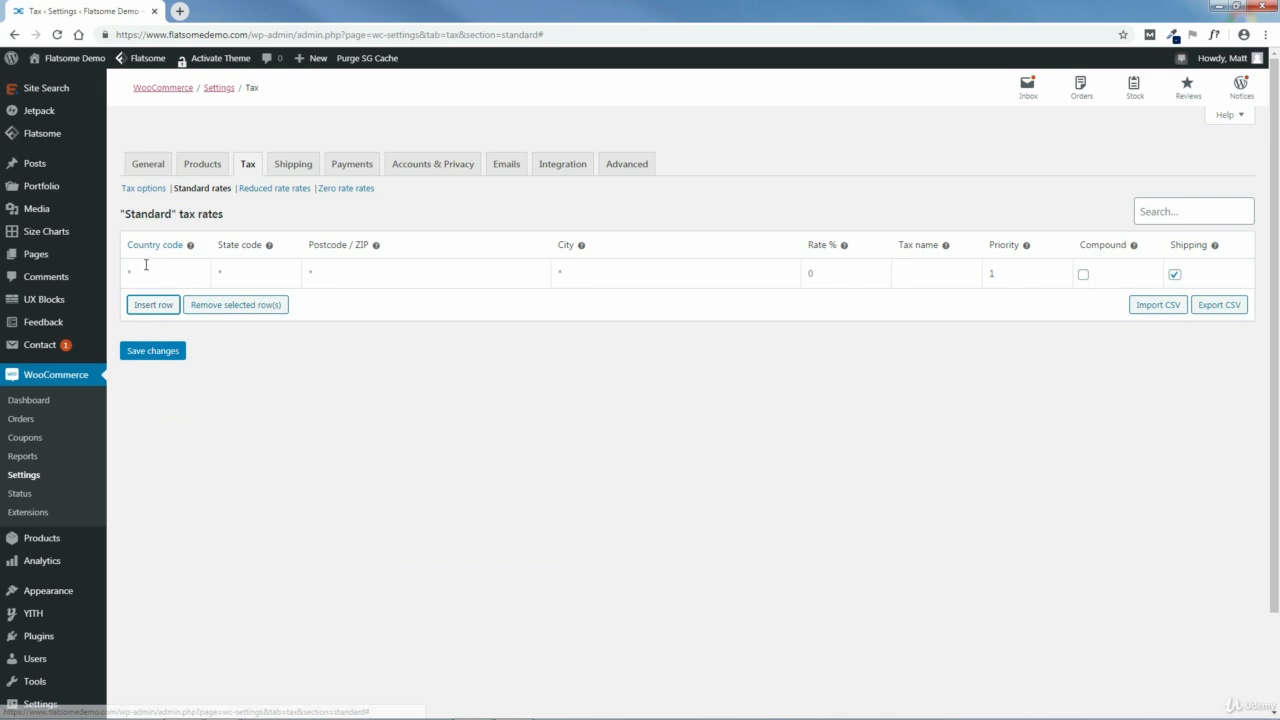
left_click(170, 269)
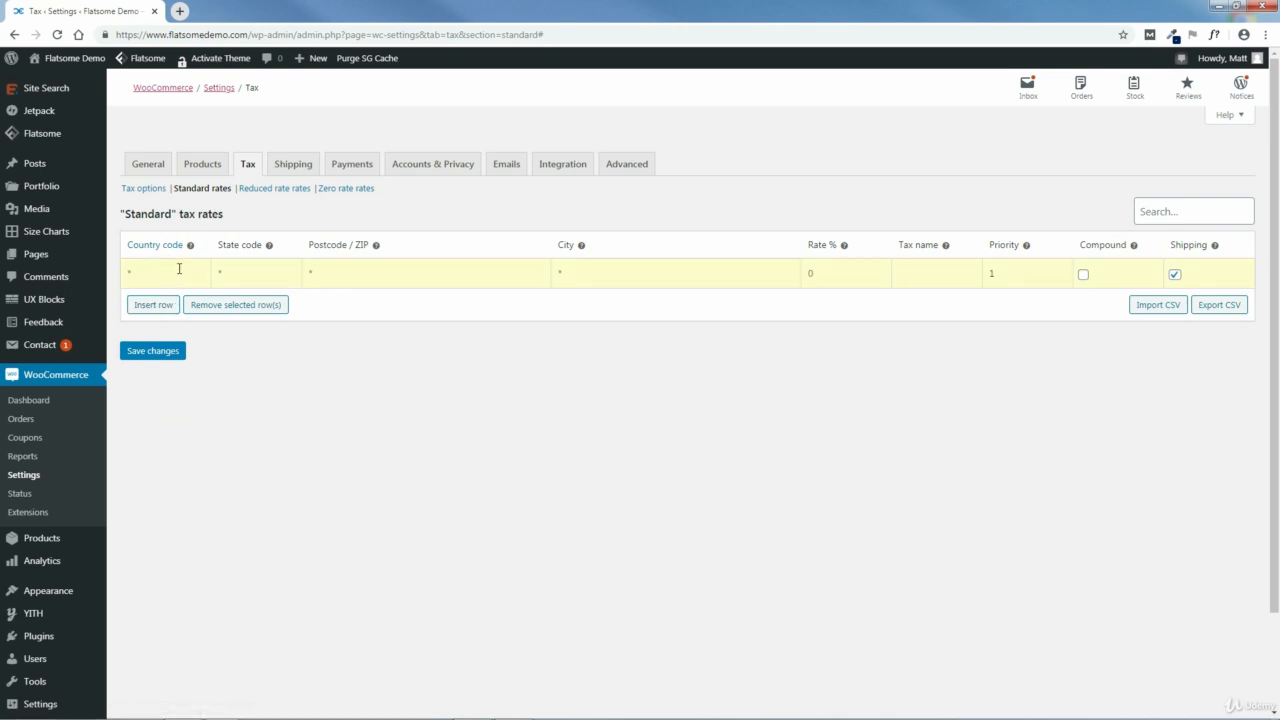
type("US")
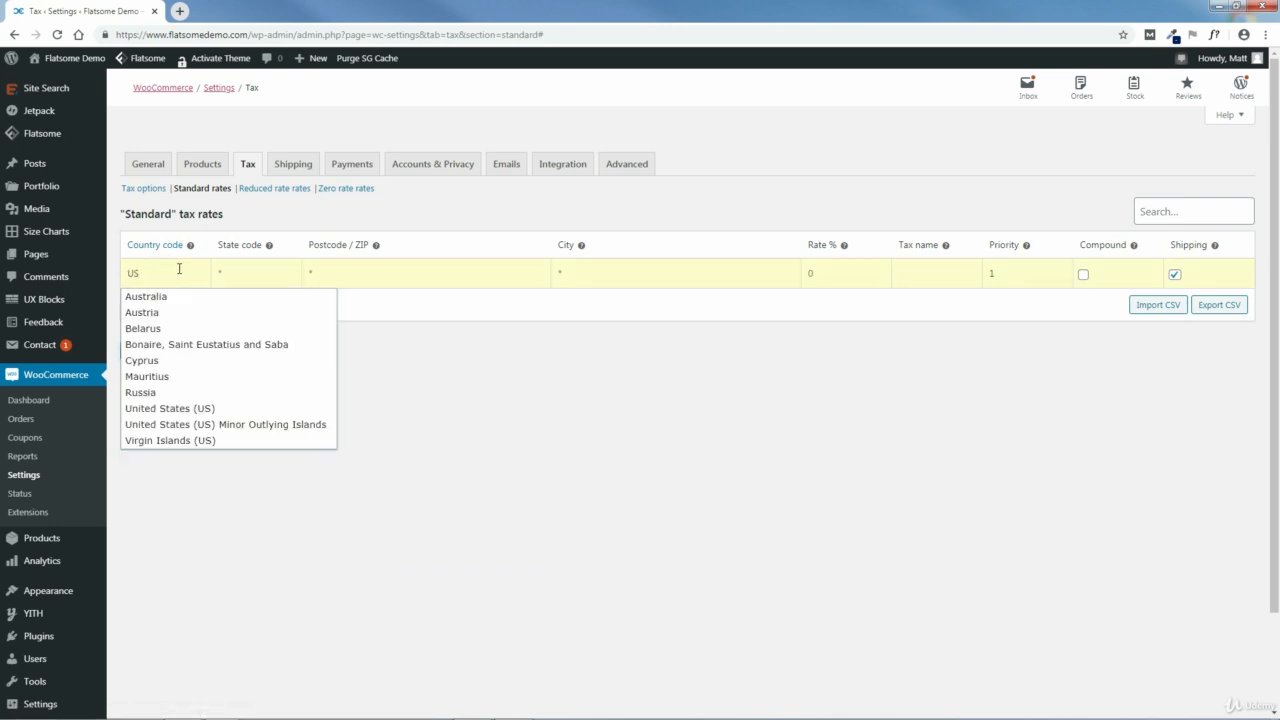
left_click(170, 408)
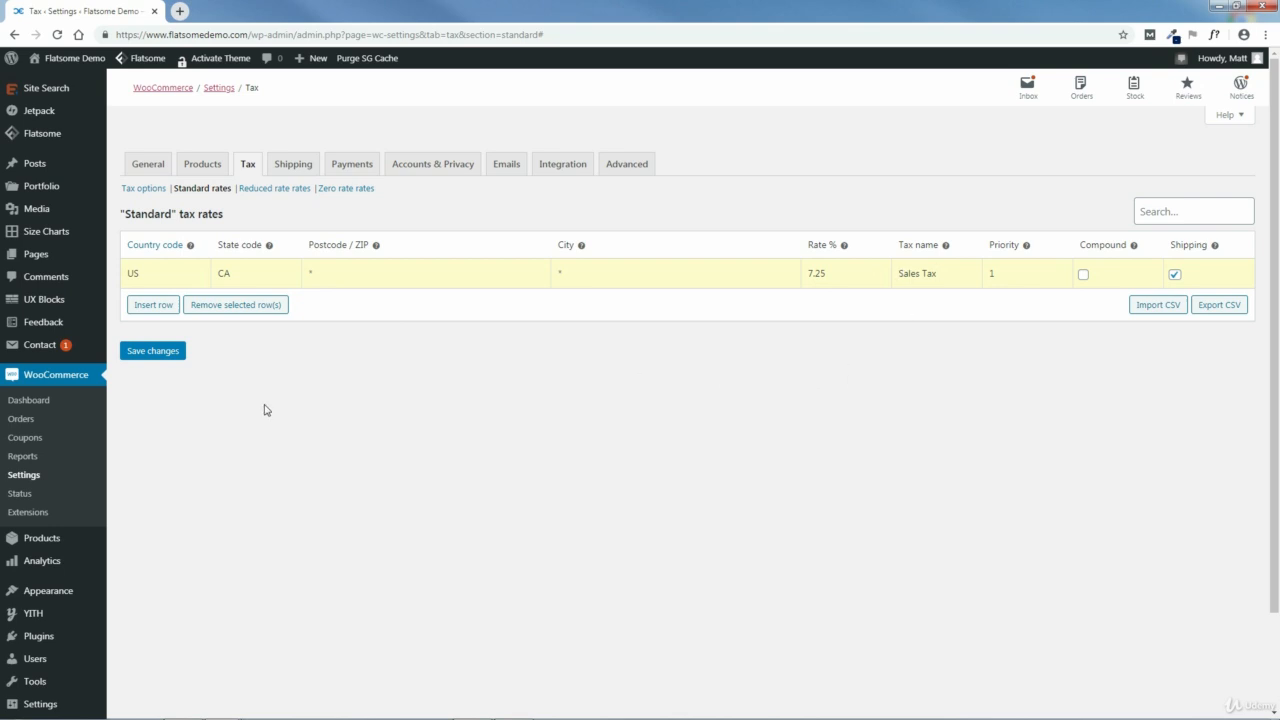
left_click(148, 354)
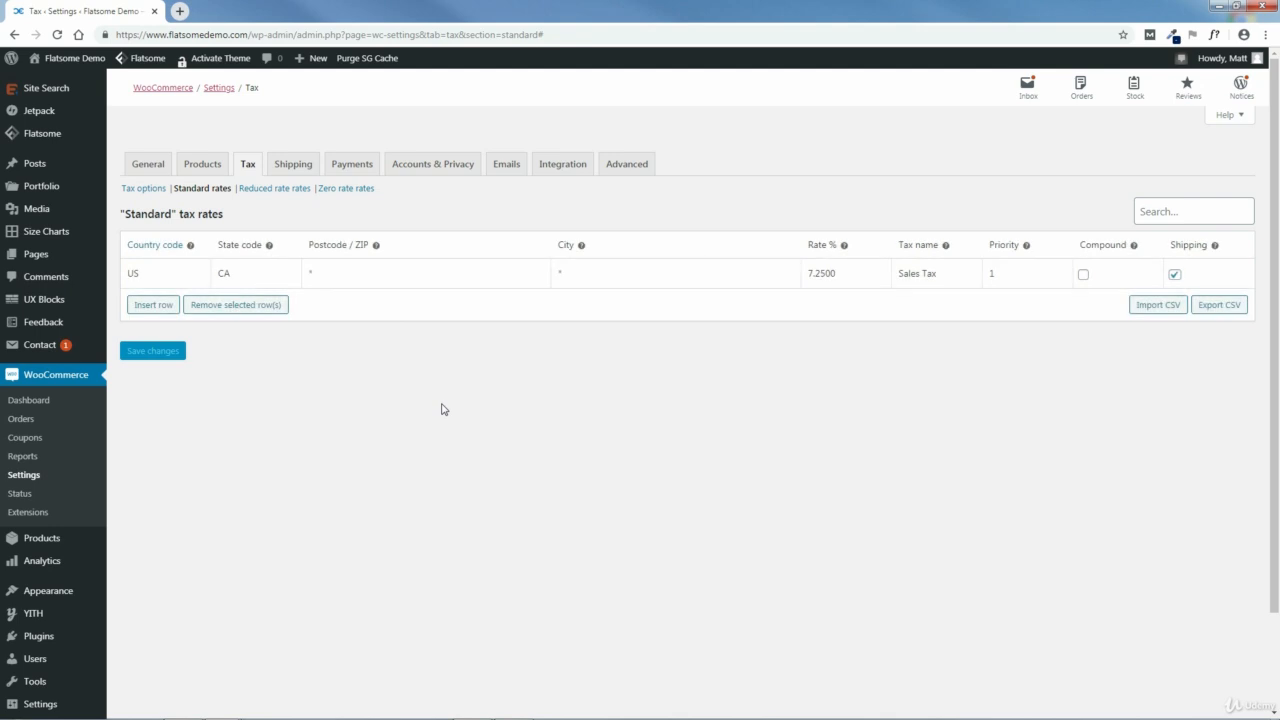
Step: Switch to the TaxJar article on origin-based and destination-based sales tax and view its list of origin-based states
mouse_move(497, 714)
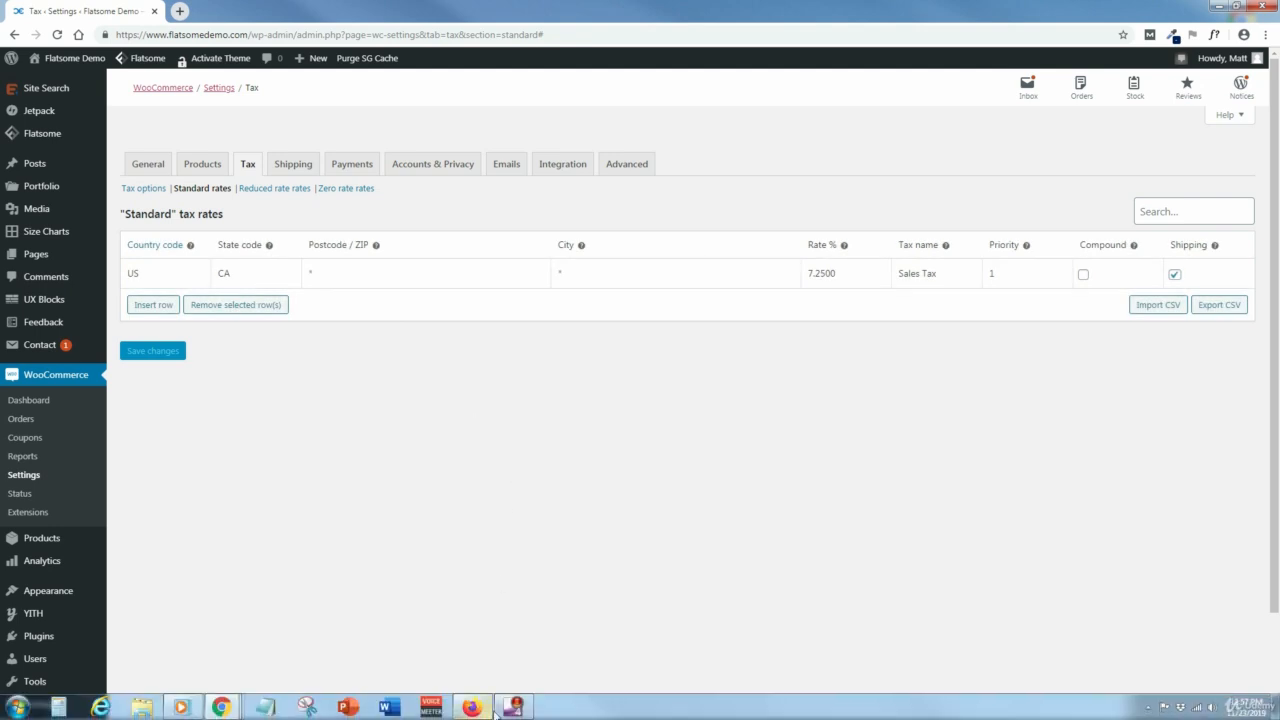
left_click(227, 712)
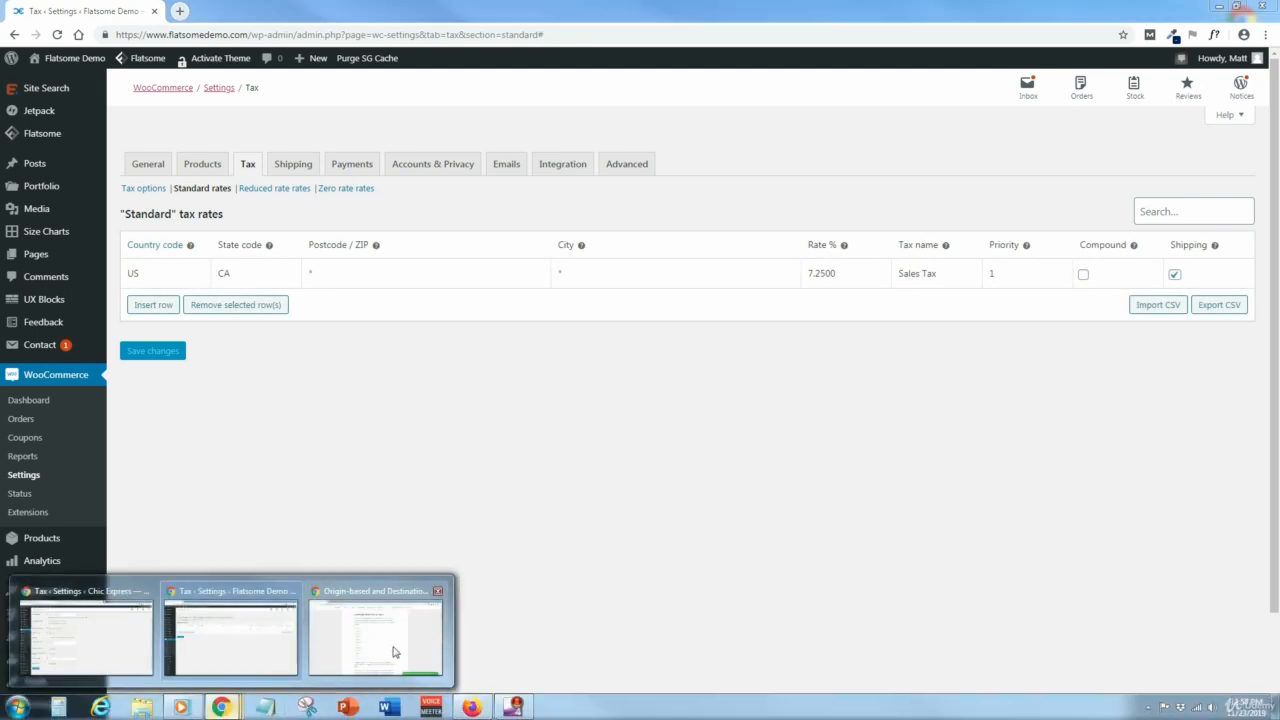
left_click(400, 648)
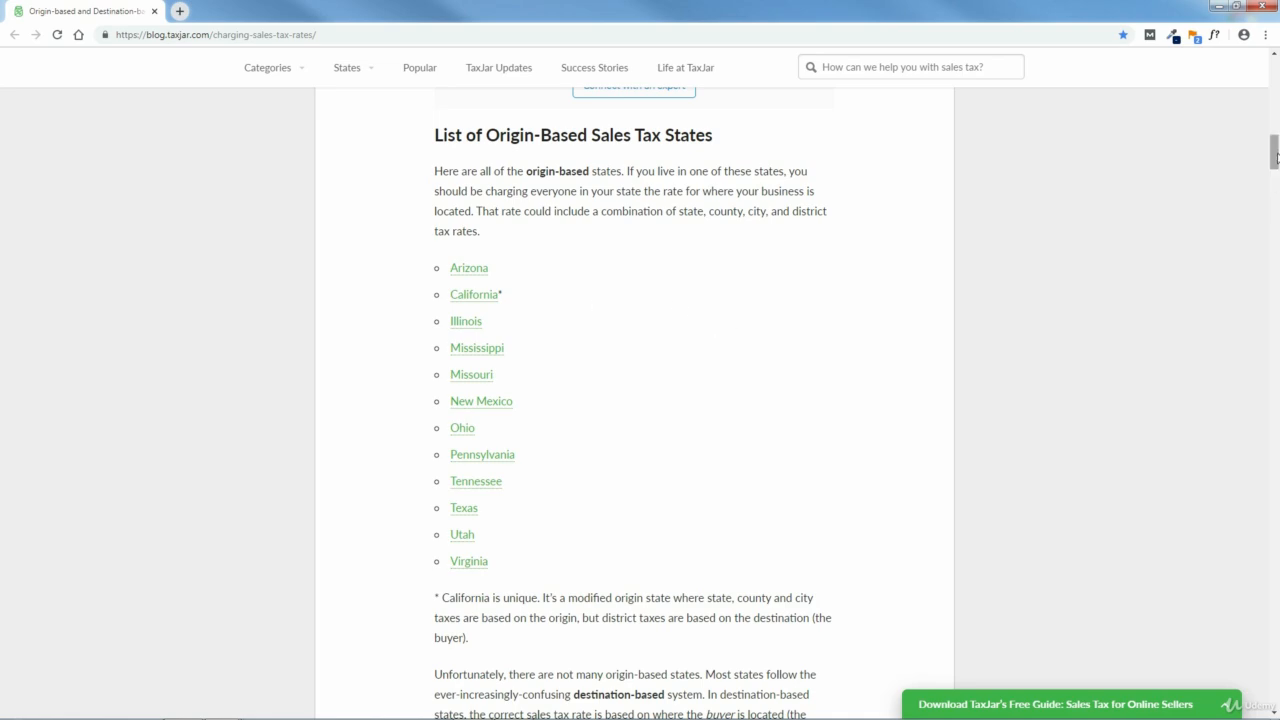
Step: Examine the article's list of destination-based states and the linked California guide's table of sales tax rates by city
left_click_drag(1274, 152, 1275, 197)
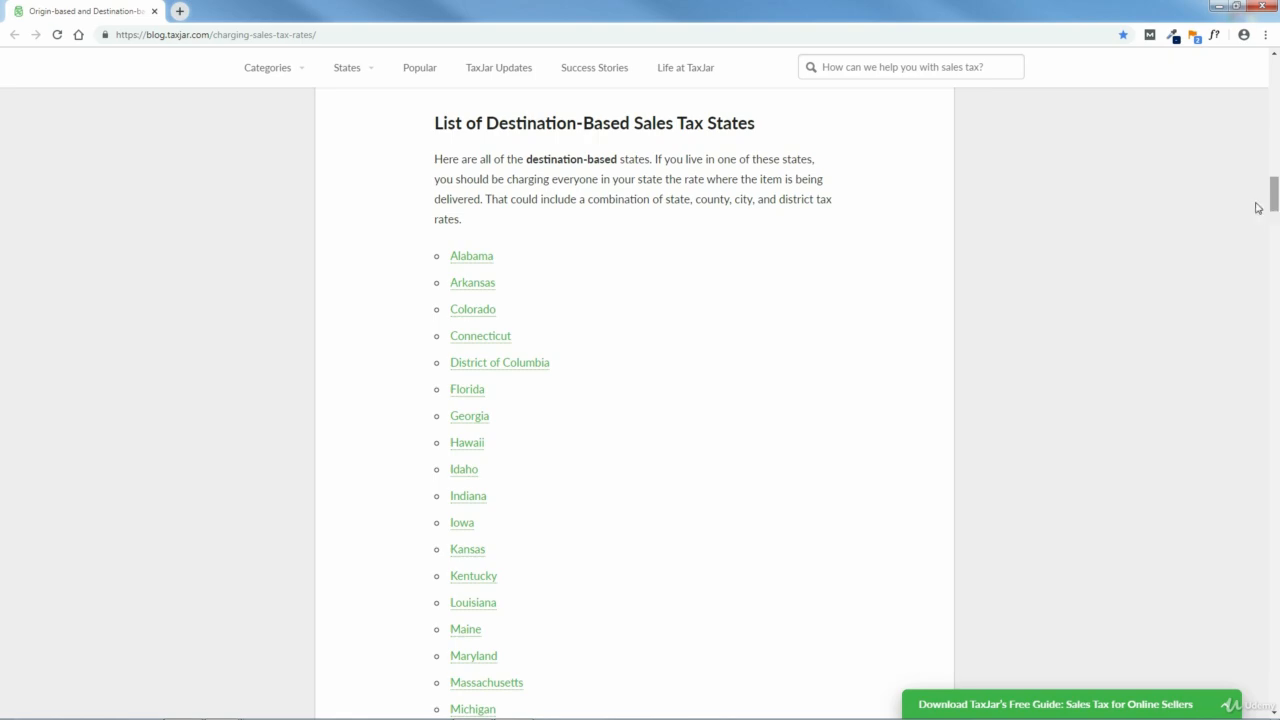
left_click_drag(1273, 196, 1274, 152)
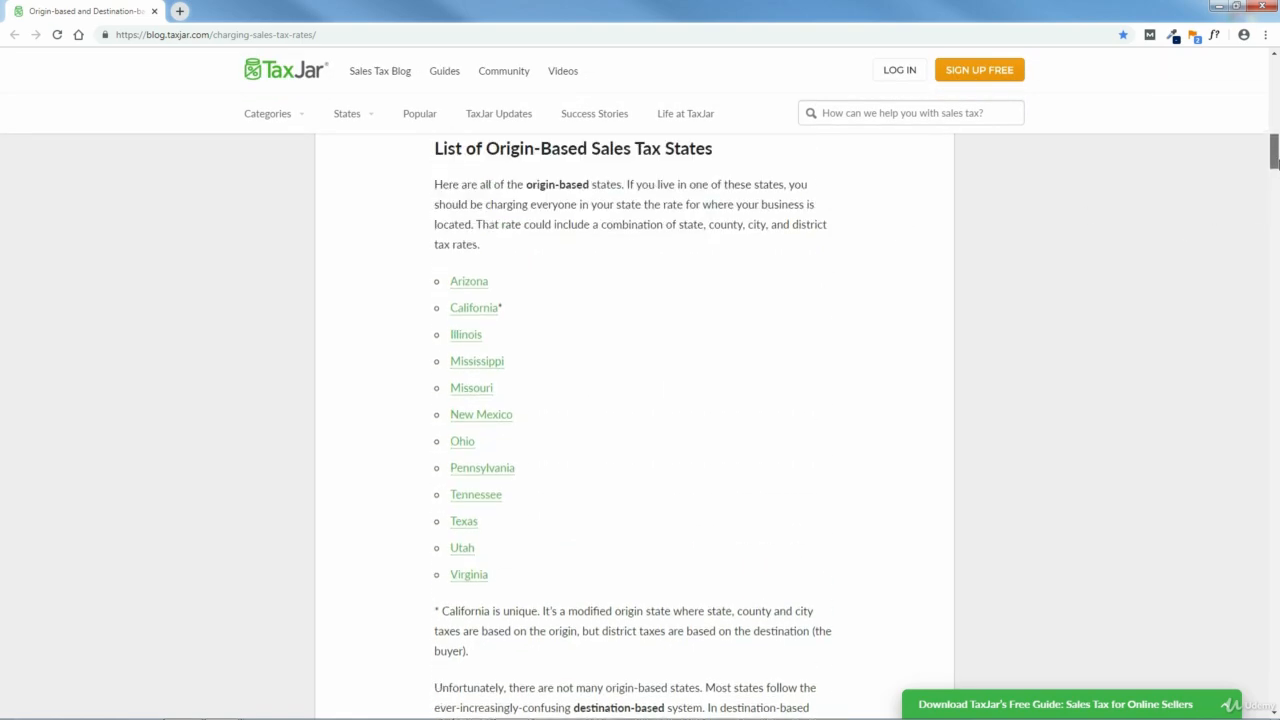
left_click(474, 310)
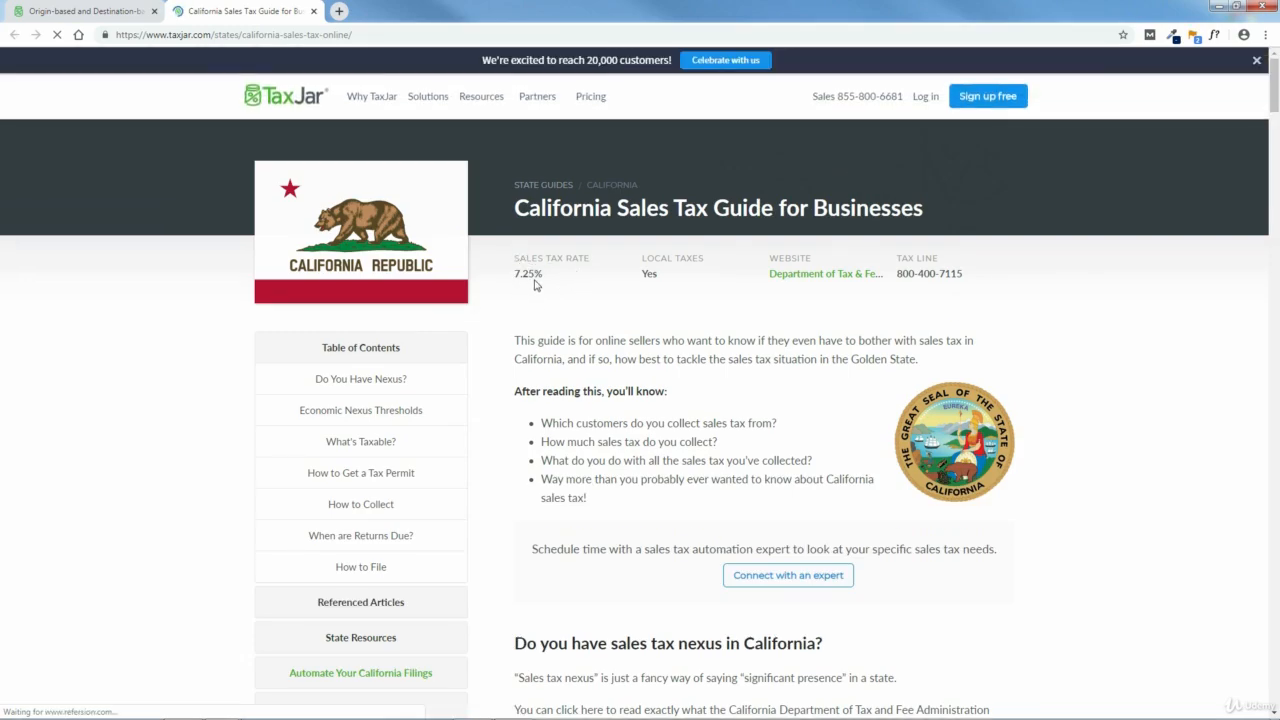
left_click_drag(1275, 103, 1276, 408)
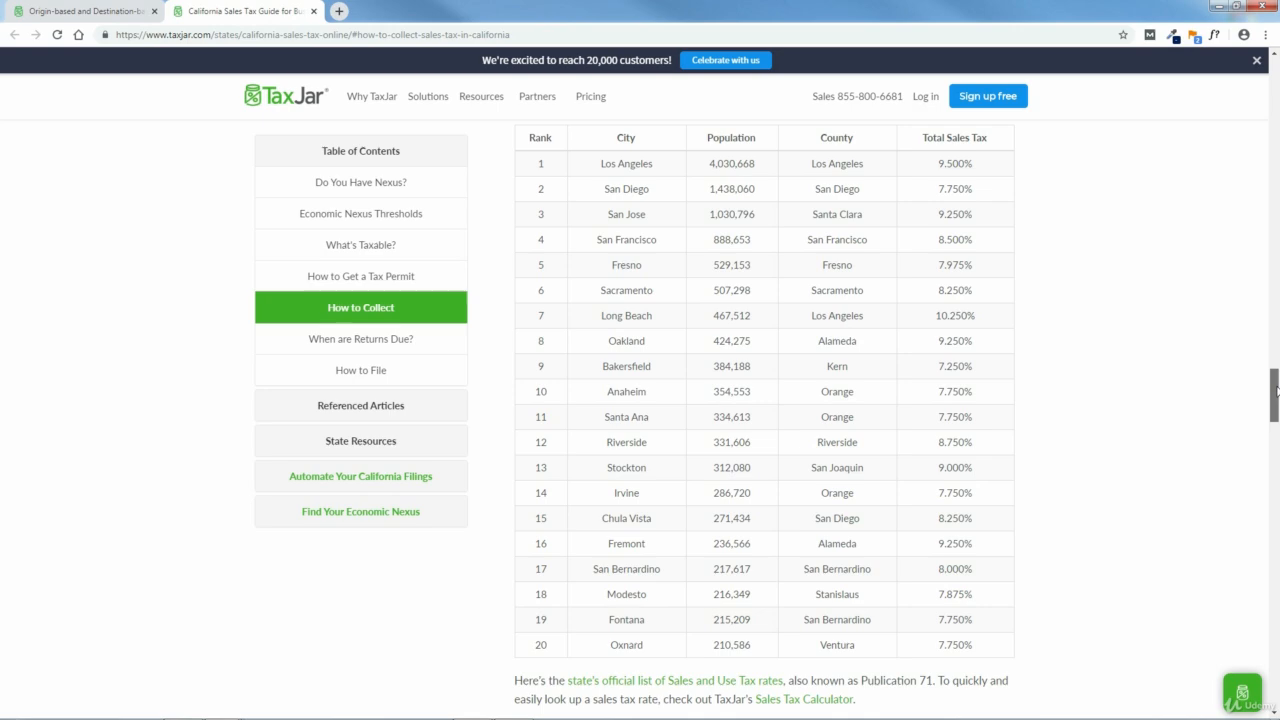
left_click_drag(1277, 391, 1275, 76)
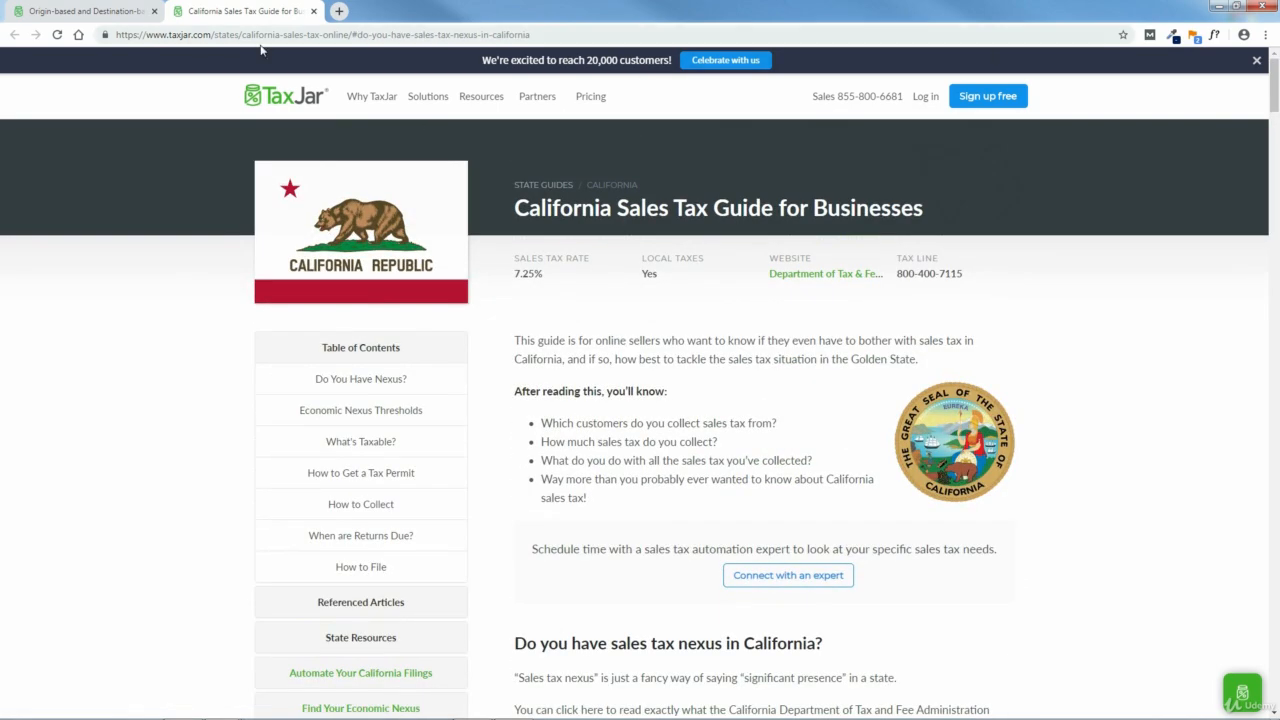
Step: Close the California guide and switch back to WooCommerce, opening the general options of the tax settings
left_click(314, 12)
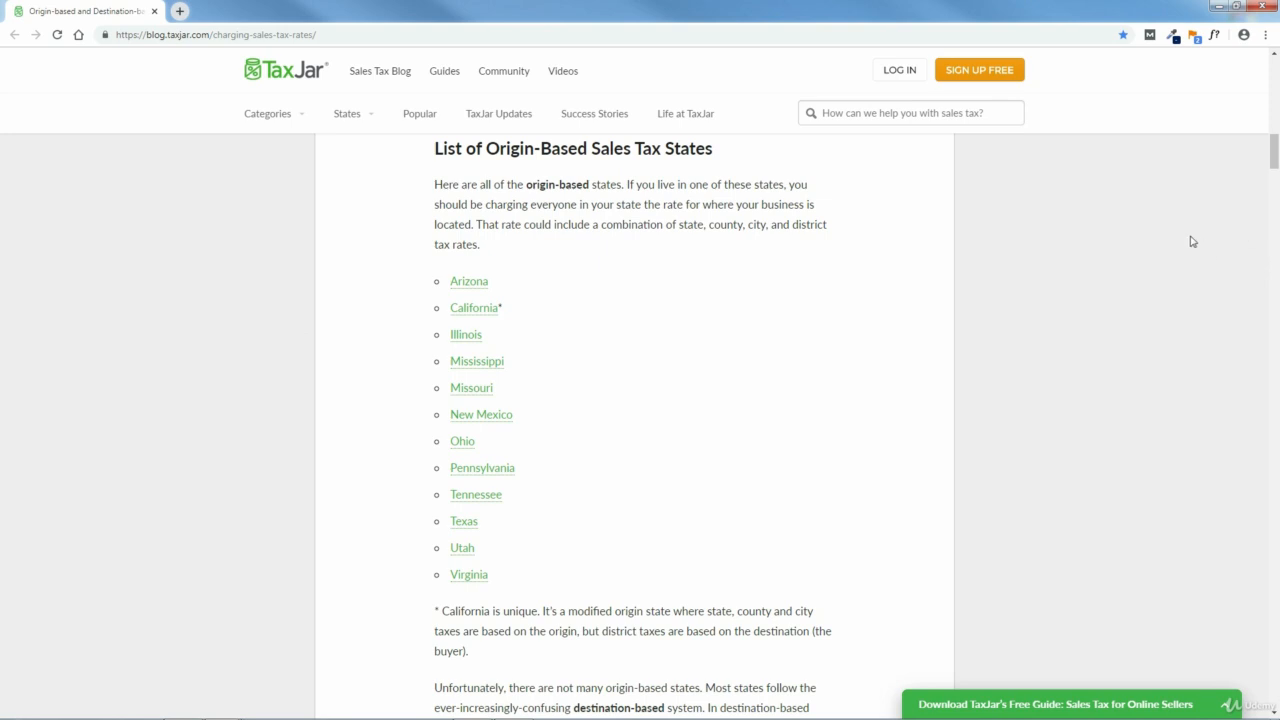
left_click(1219, 6)
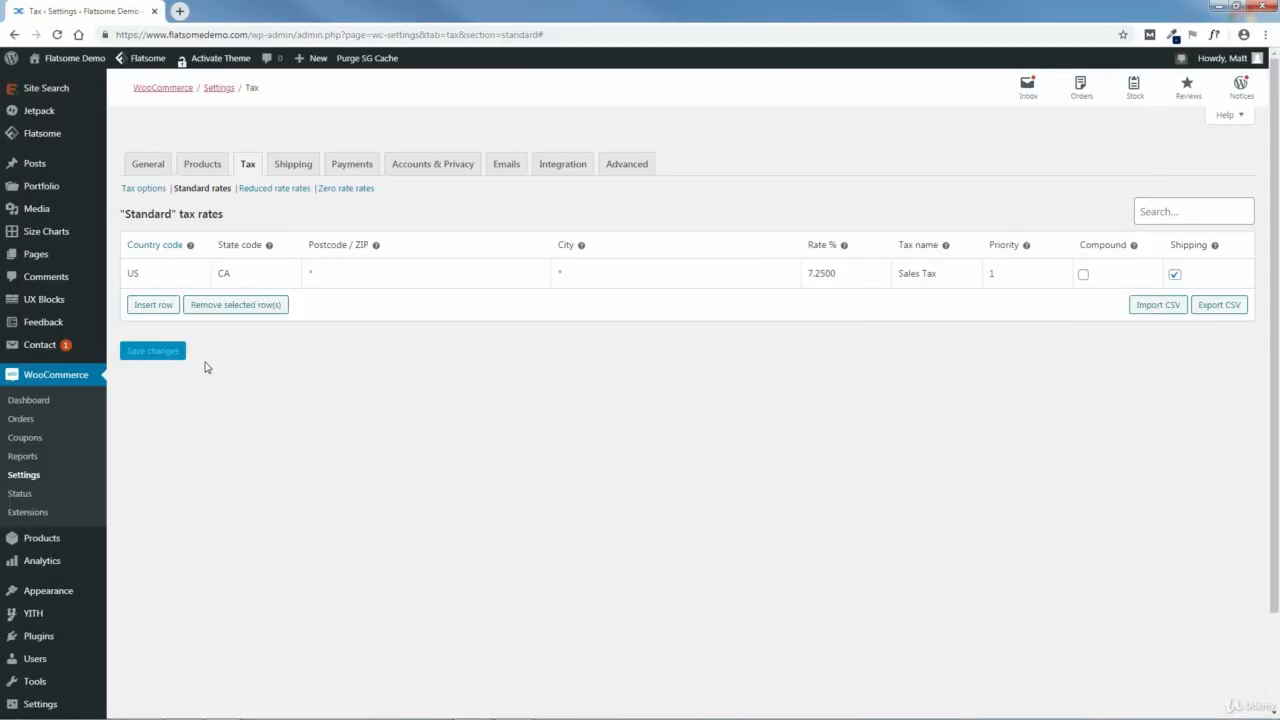
left_click(140, 192)
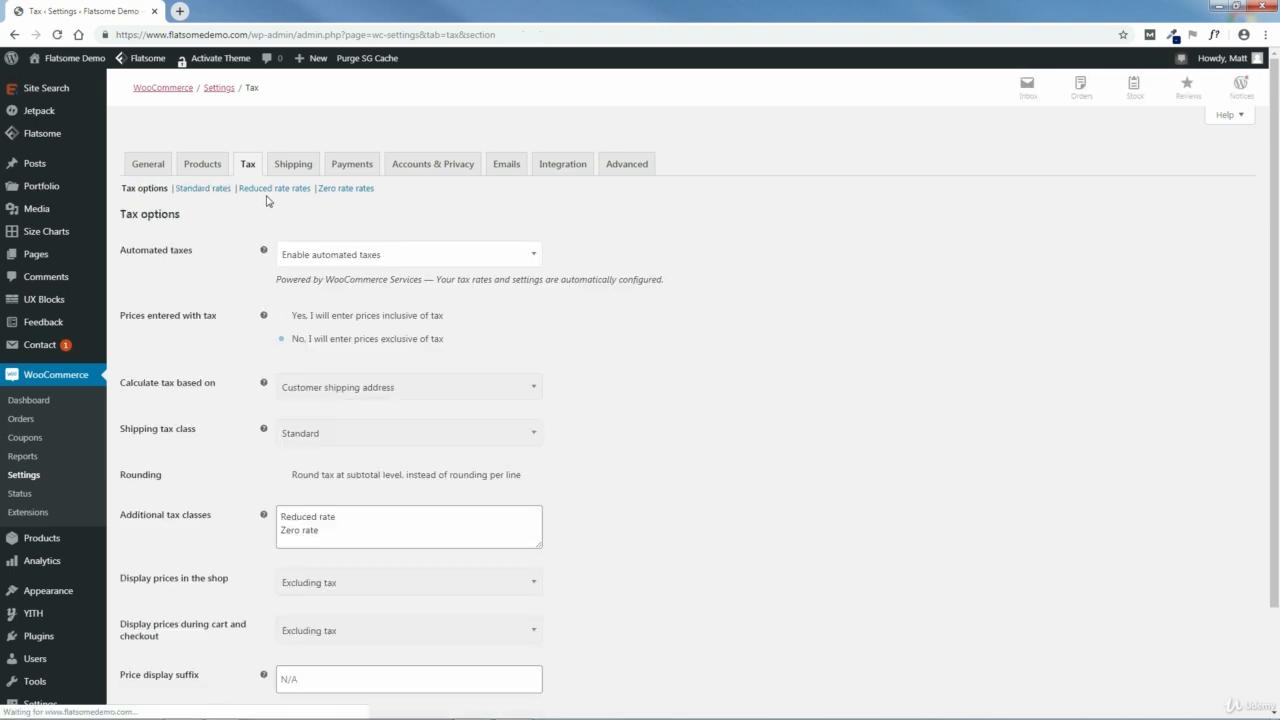
Step: Try inserting a blank row in the reduced rate rates, remove it, and view the zero rate rates
left_click(279, 191)
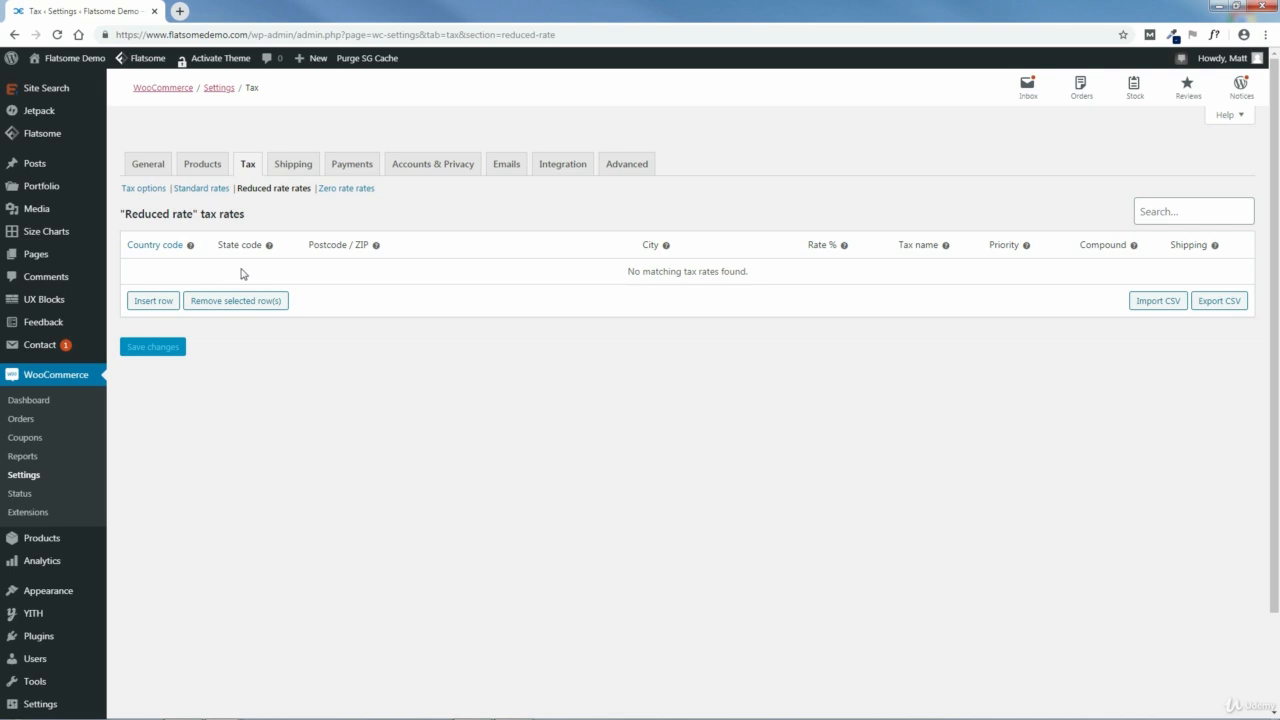
left_click(153, 301)
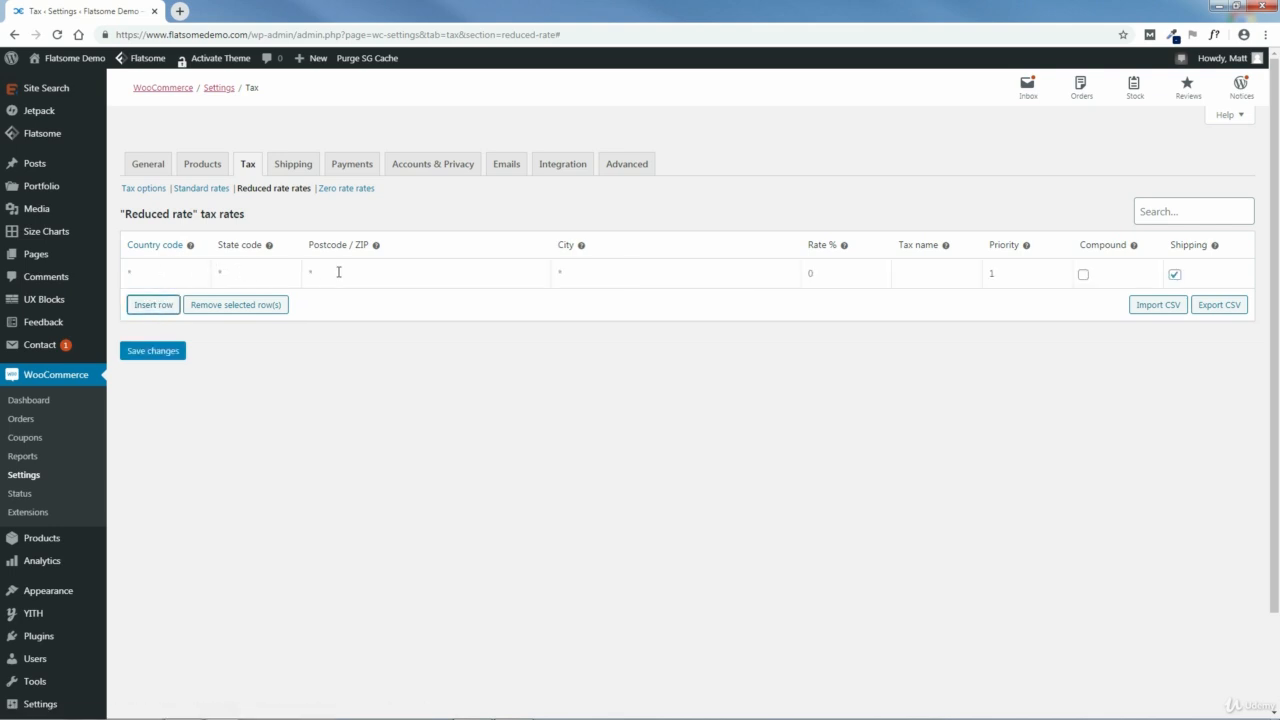
left_click(179, 275)
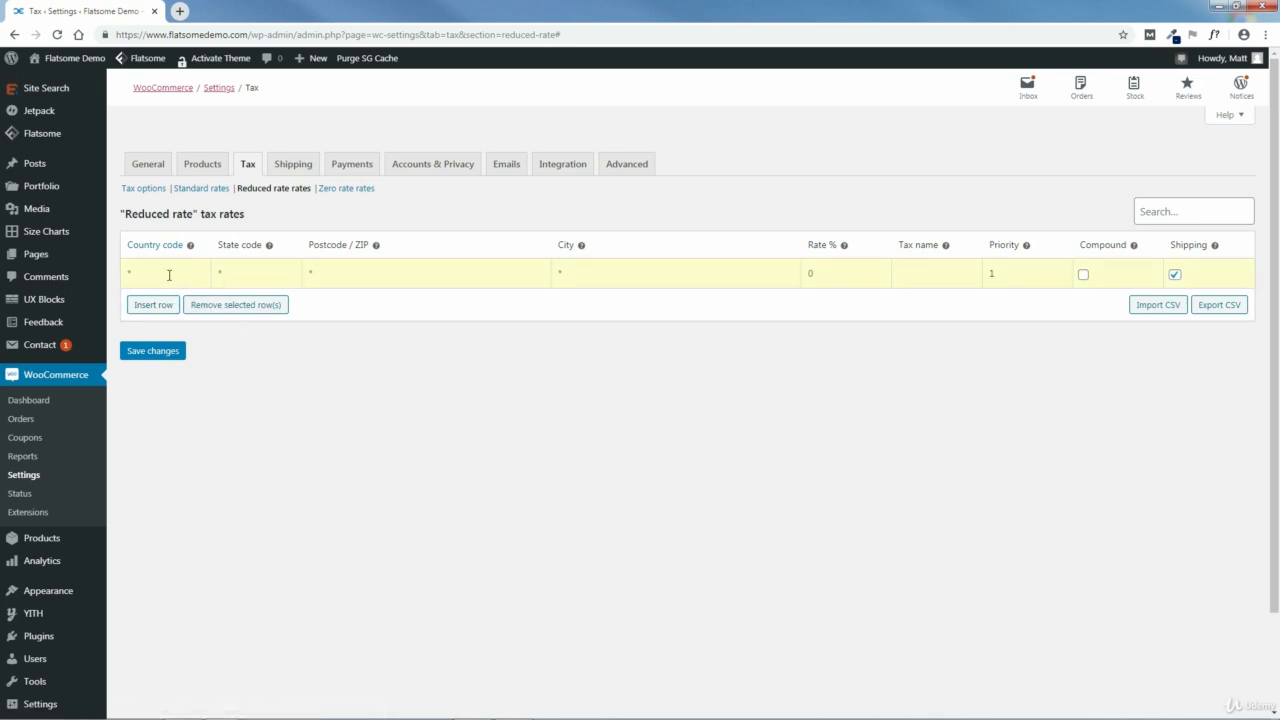
left_click(236, 305)
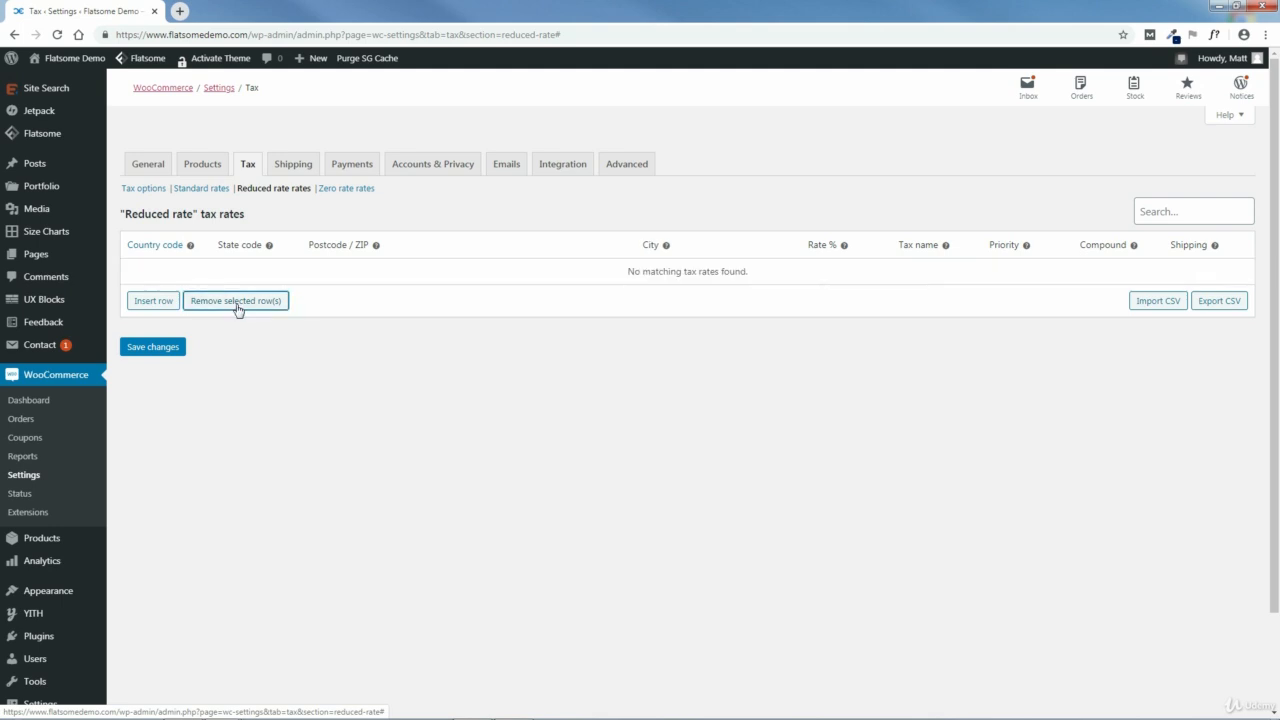
left_click(341, 190)
left_click(705, 111)
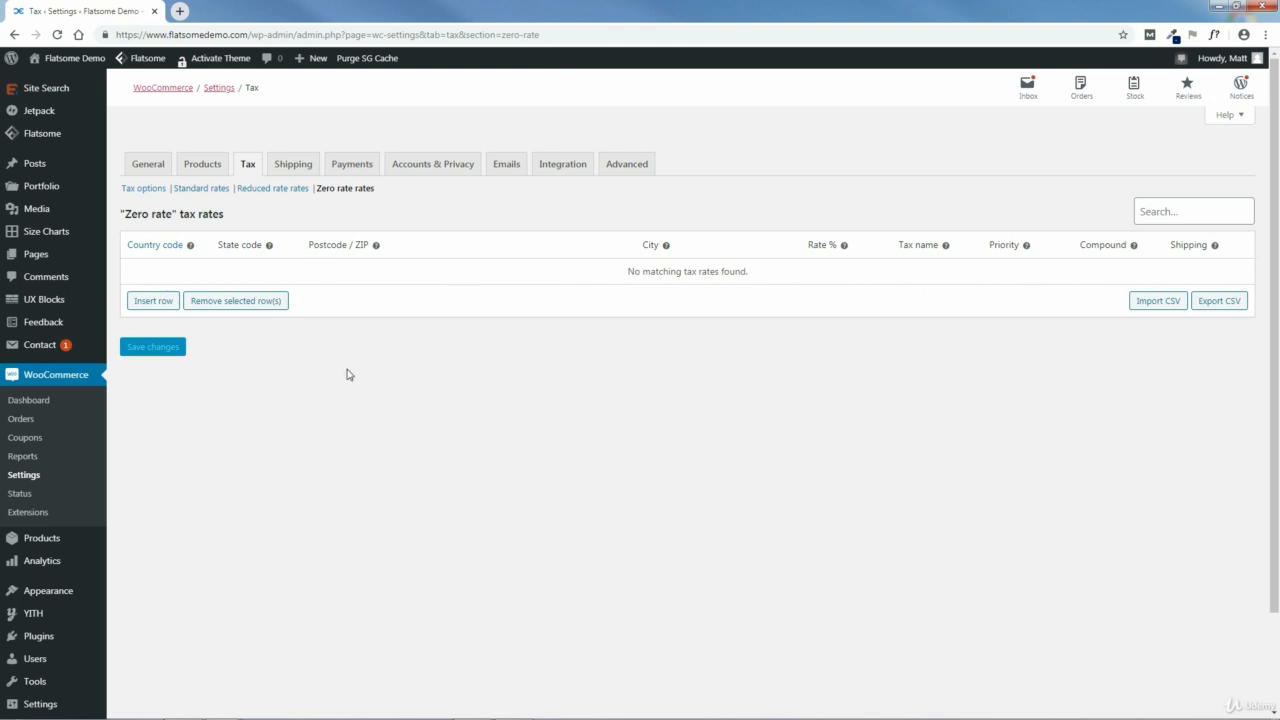
Step: Disable automated taxes in the tax options and save the changes
left_click(146, 192)
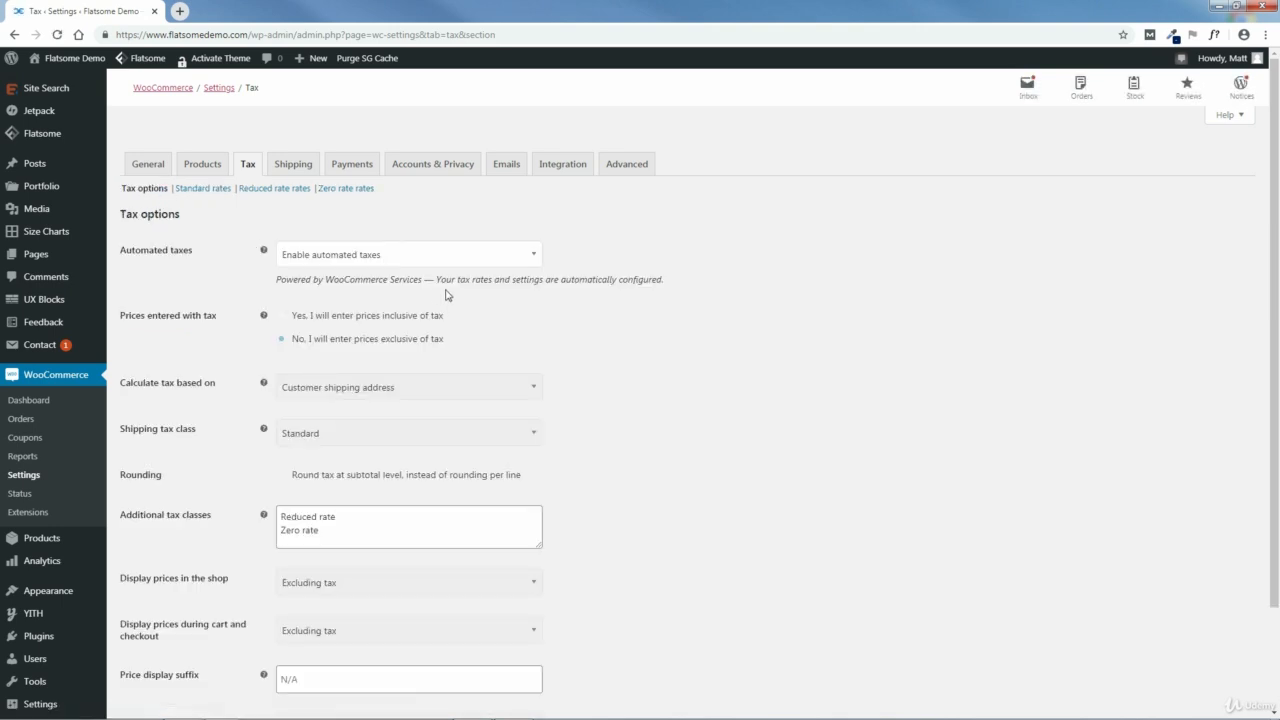
left_click(388, 258)
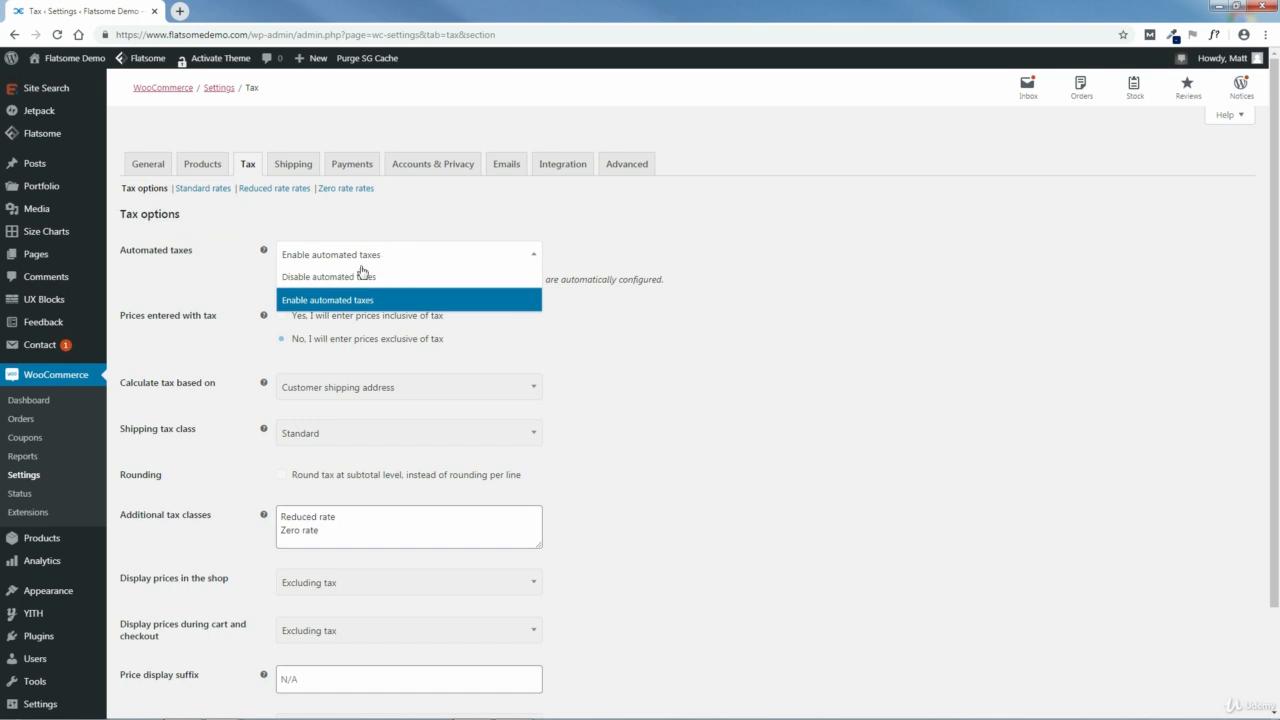
left_click(345, 281)
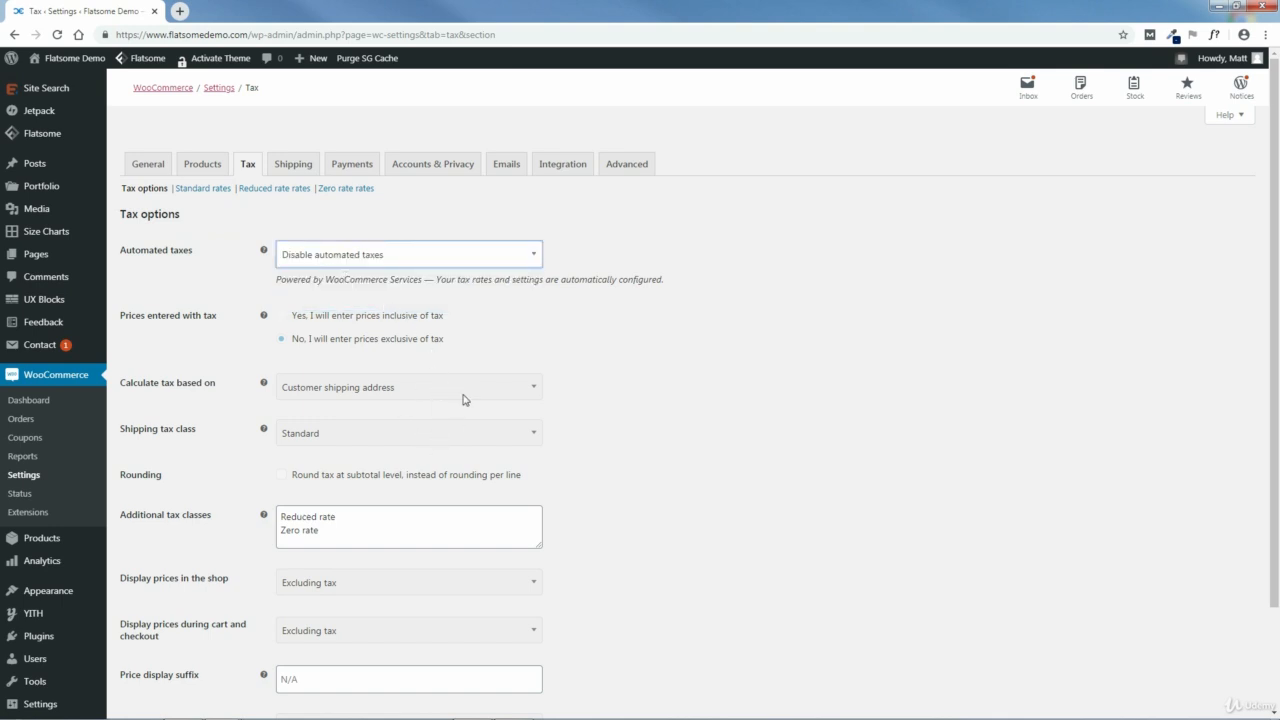
scroll(1073, 347, "down", 2)
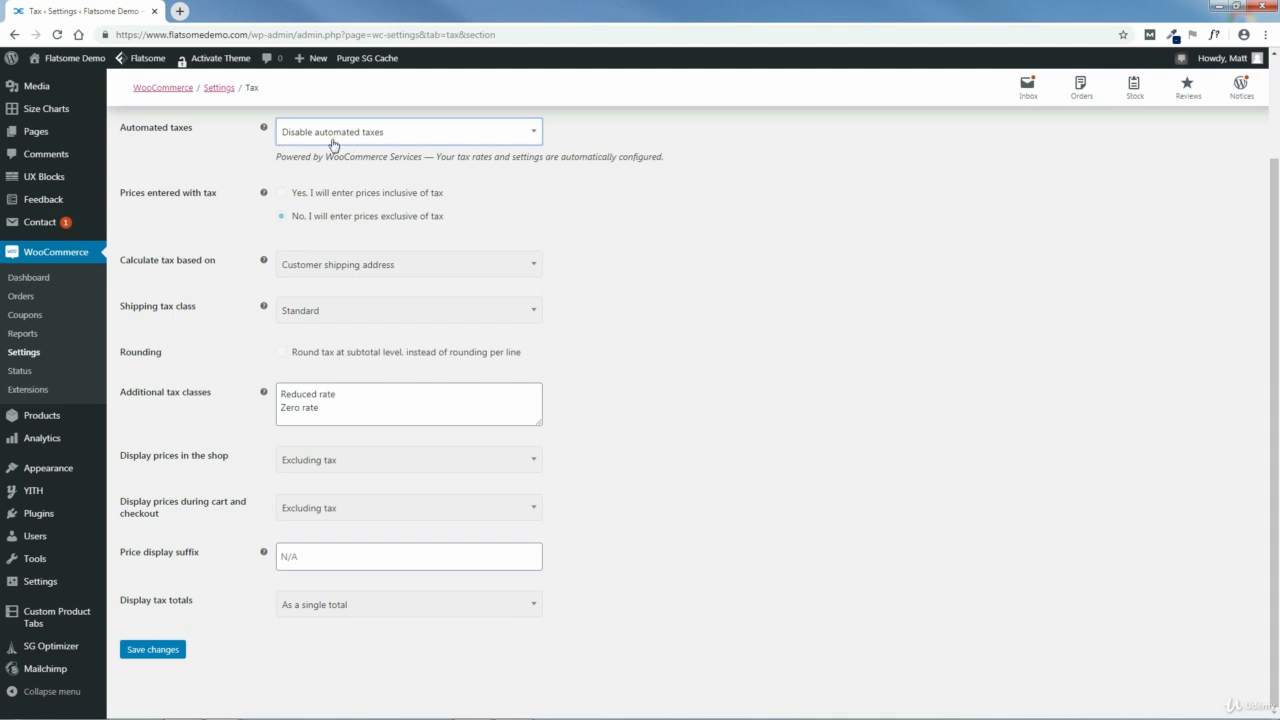
left_click(149, 656)
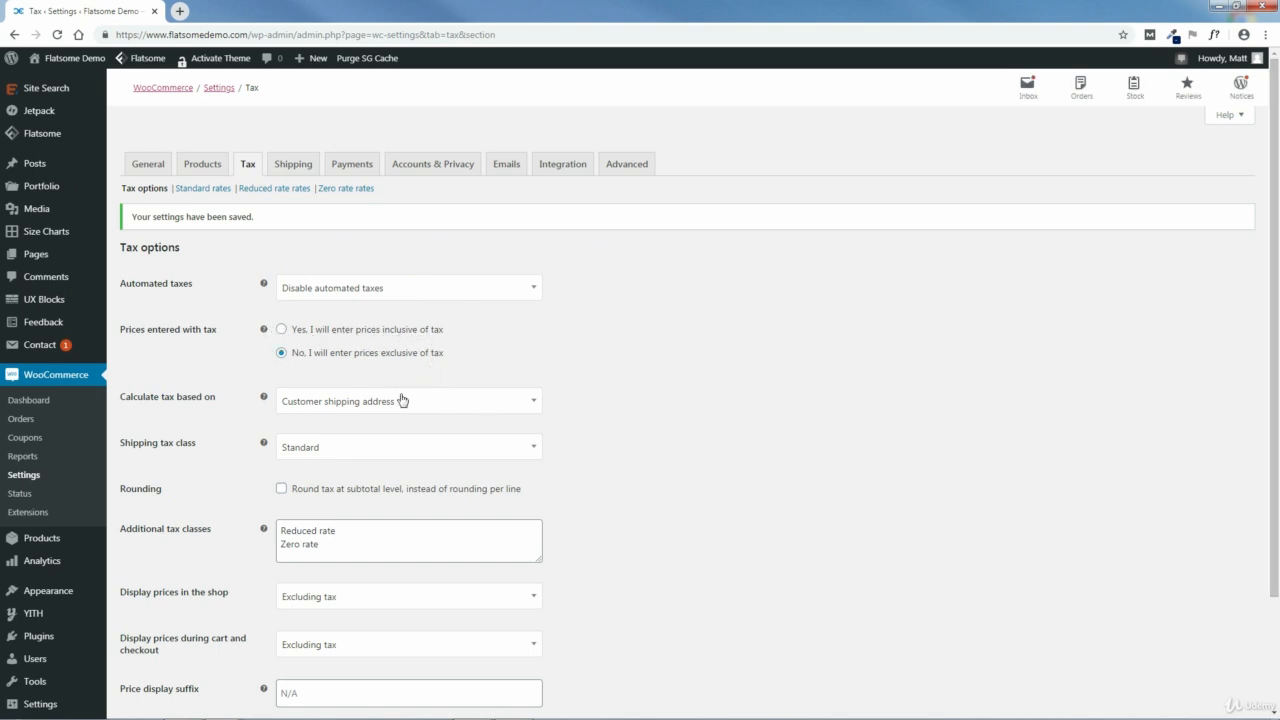
Step: Keep tax calculation based on the customer shipping address and the shipping tax class on Standard
left_click(355, 403)
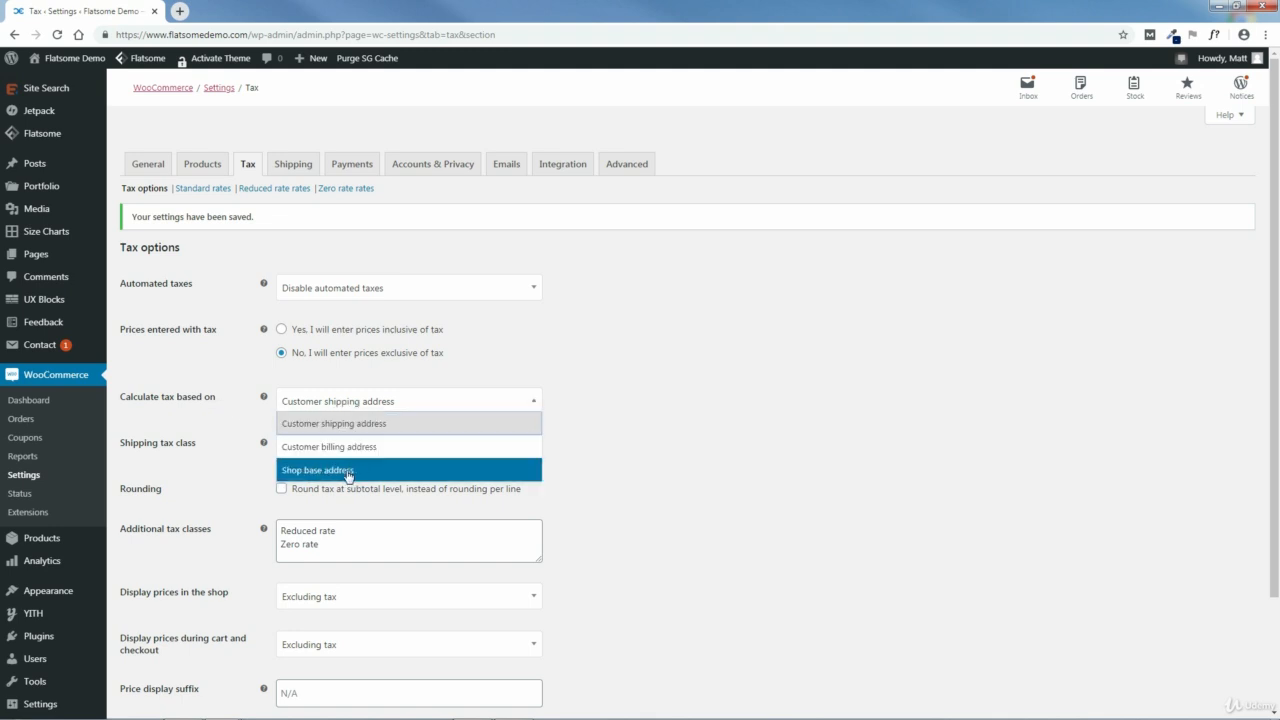
left_click(340, 424)
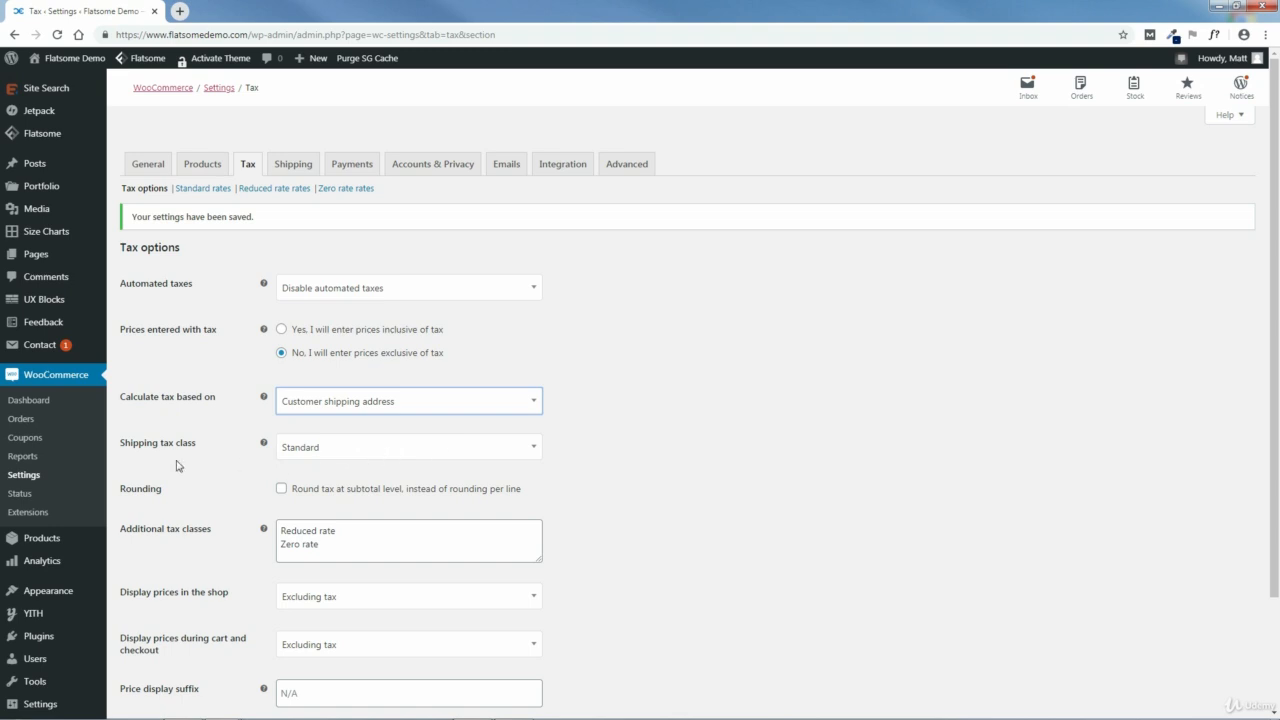
left_click(378, 456)
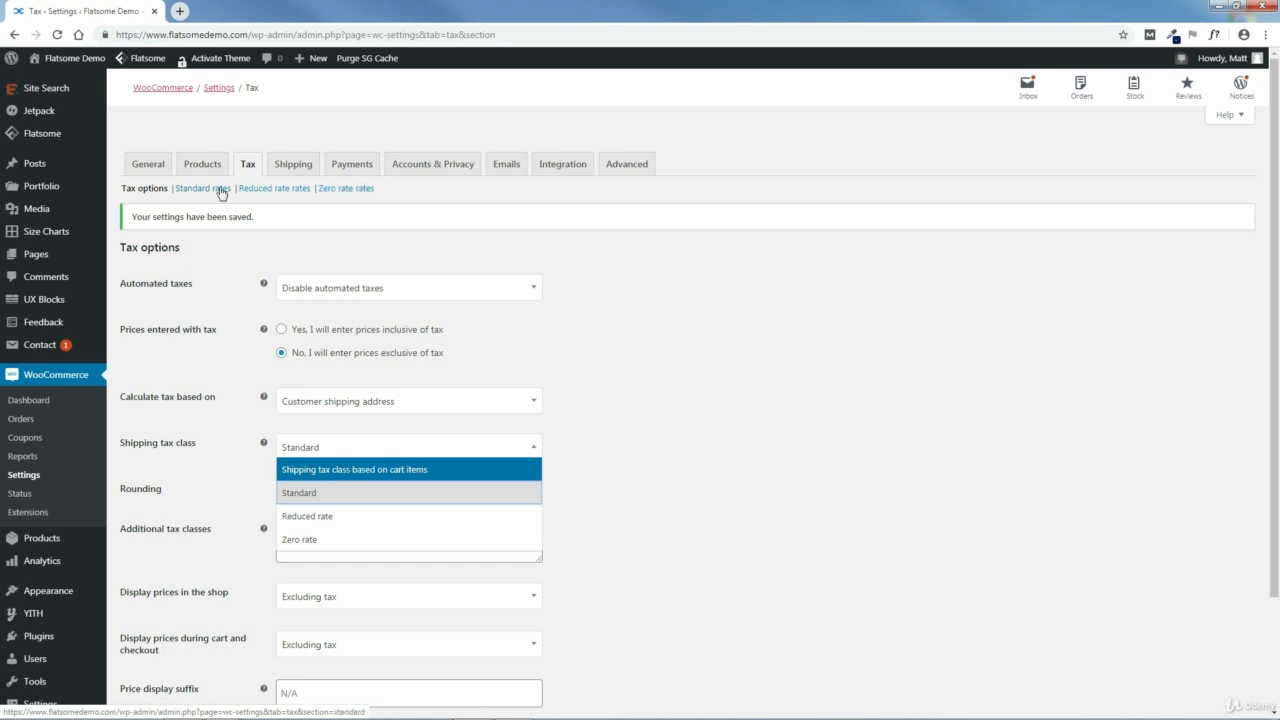
left_click(348, 493)
scroll(680, 480, "down", 2)
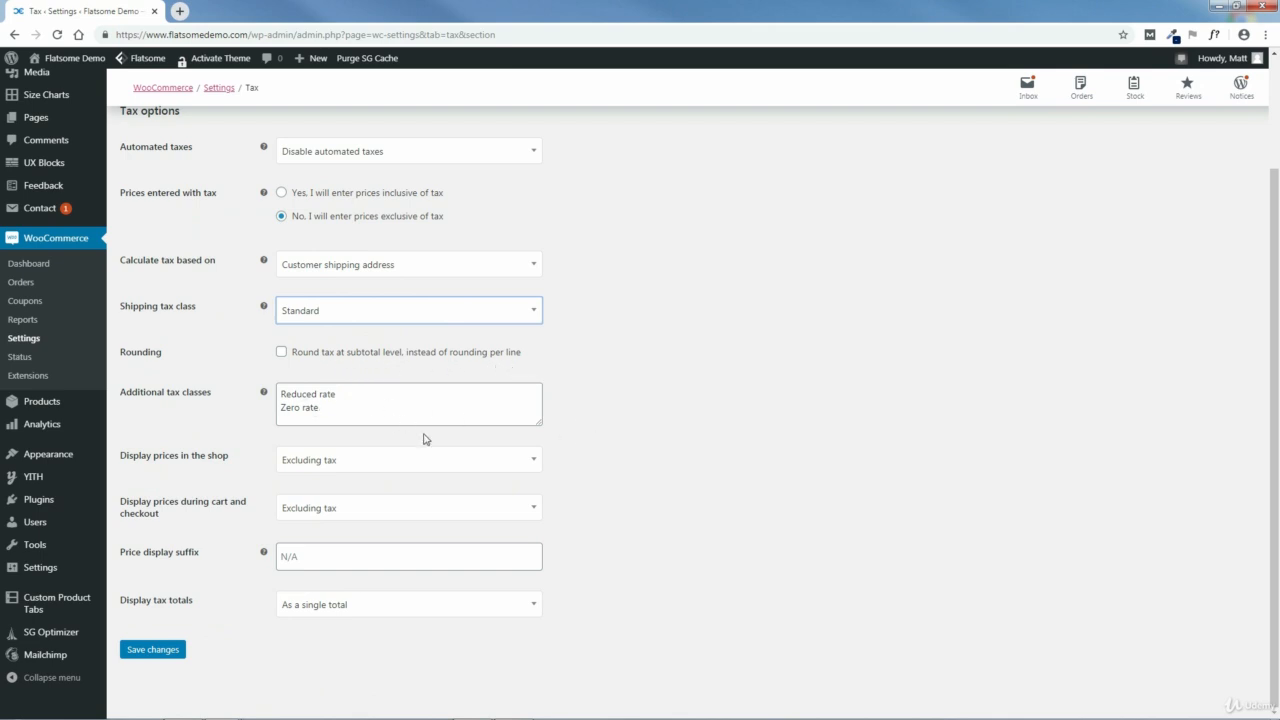
Step: Try displaying shop prices including tax, and return the option to Excluding tax
left_click(342, 470)
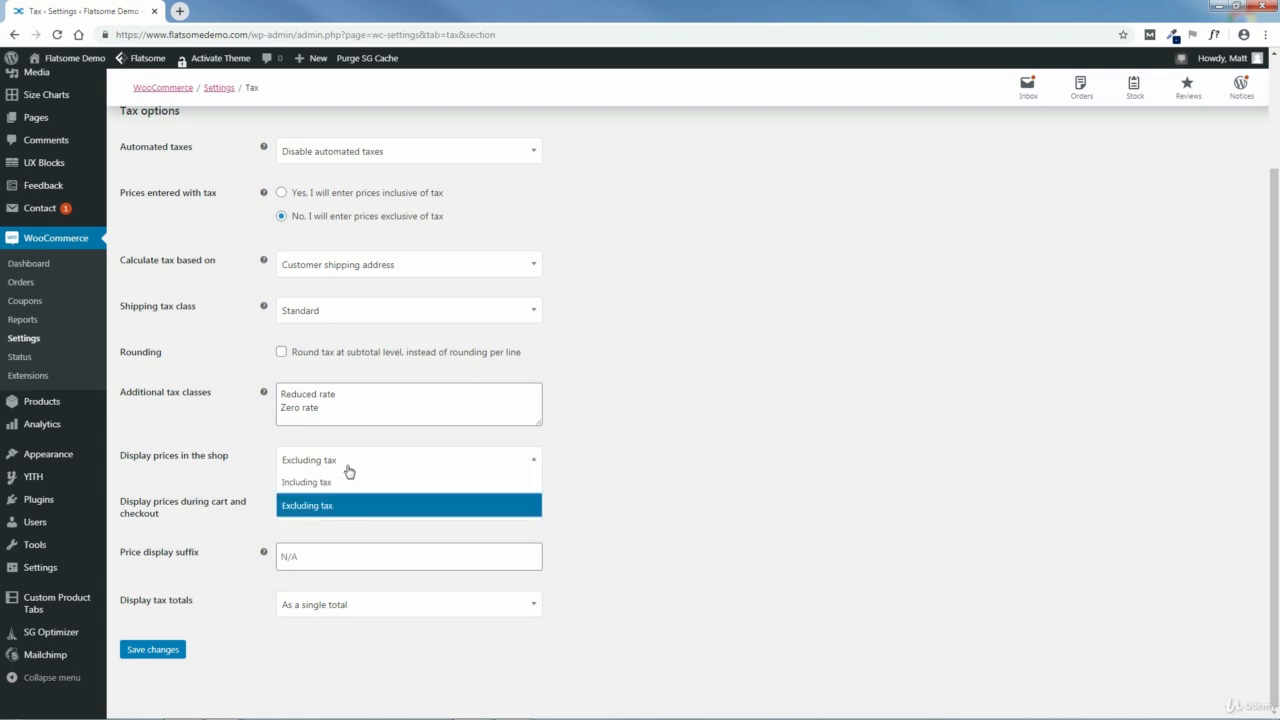
left_click(335, 484)
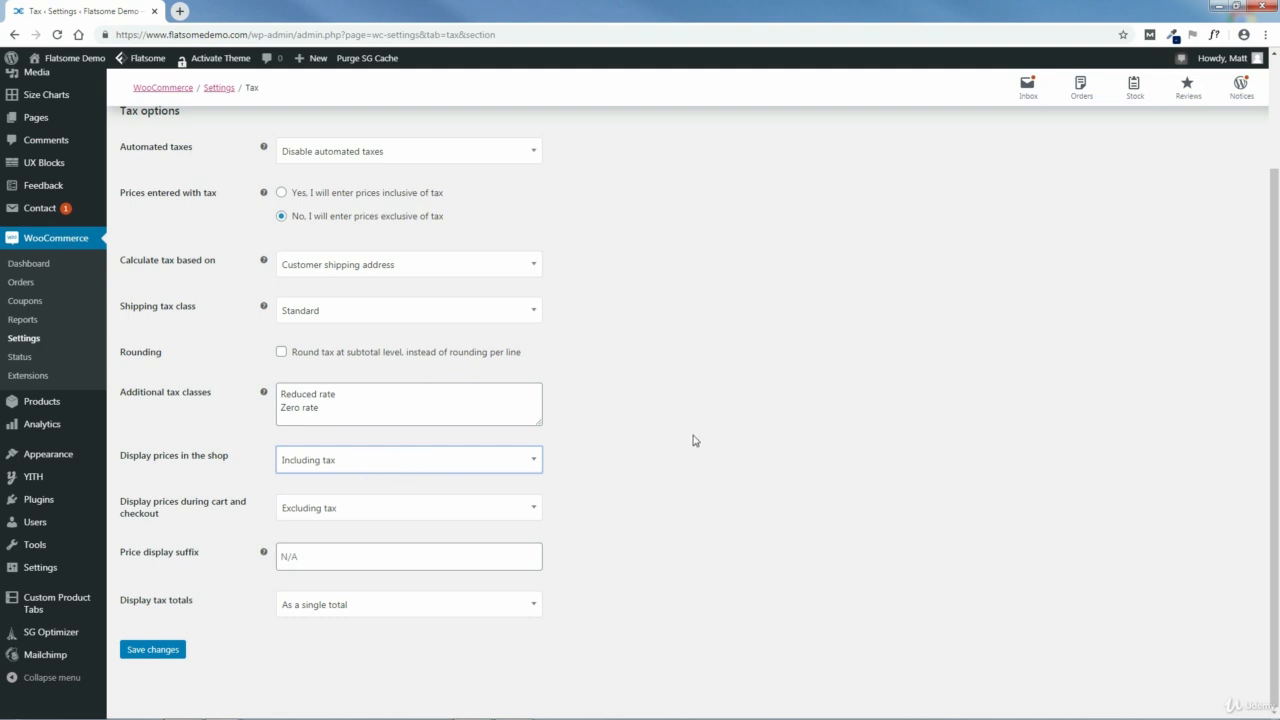
left_click(346, 468)
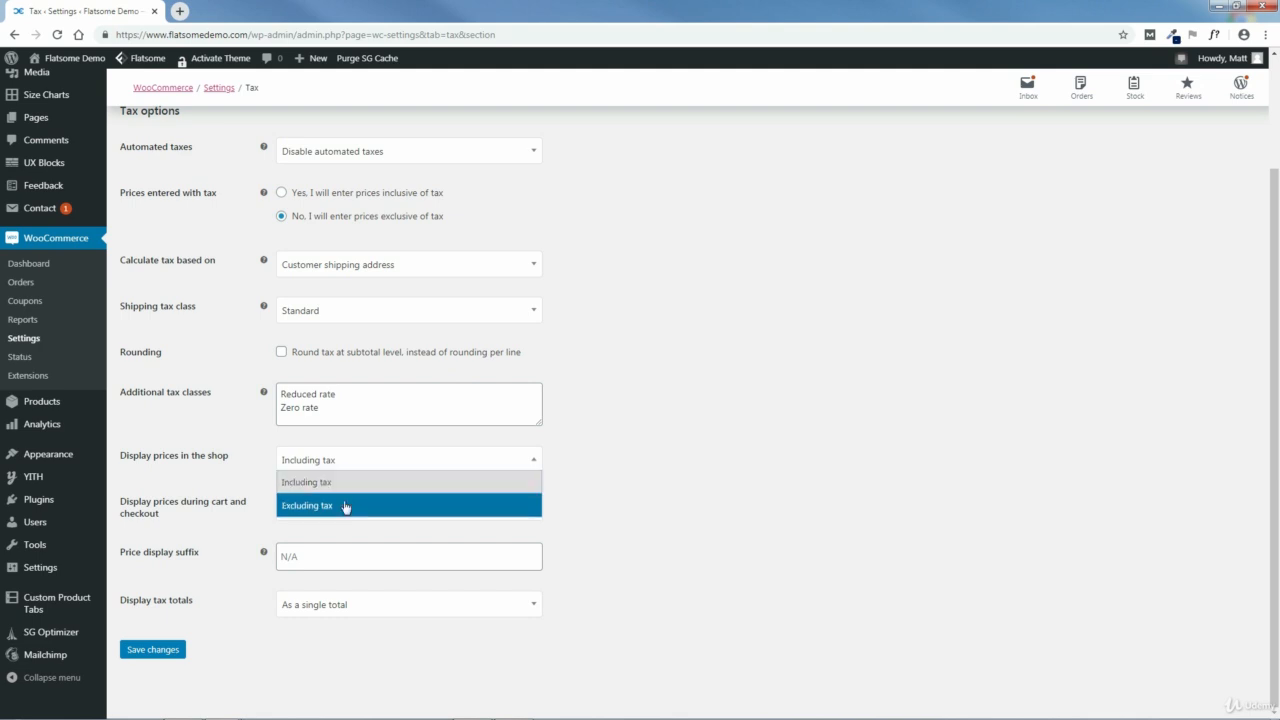
left_click(345, 502)
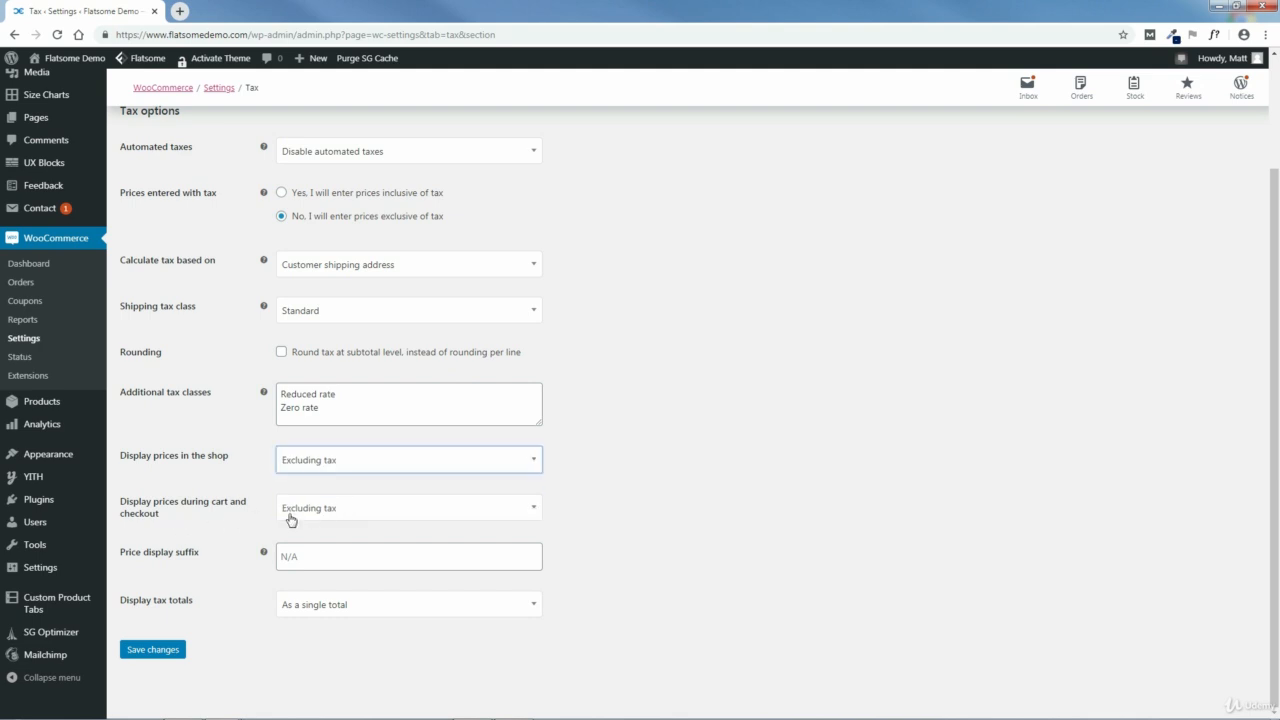
Step: Try Including tax for cart and checkout prices, return it to Excluding tax, and check the choices for displaying tax totals
left_click(330, 519)
left_click(329, 530)
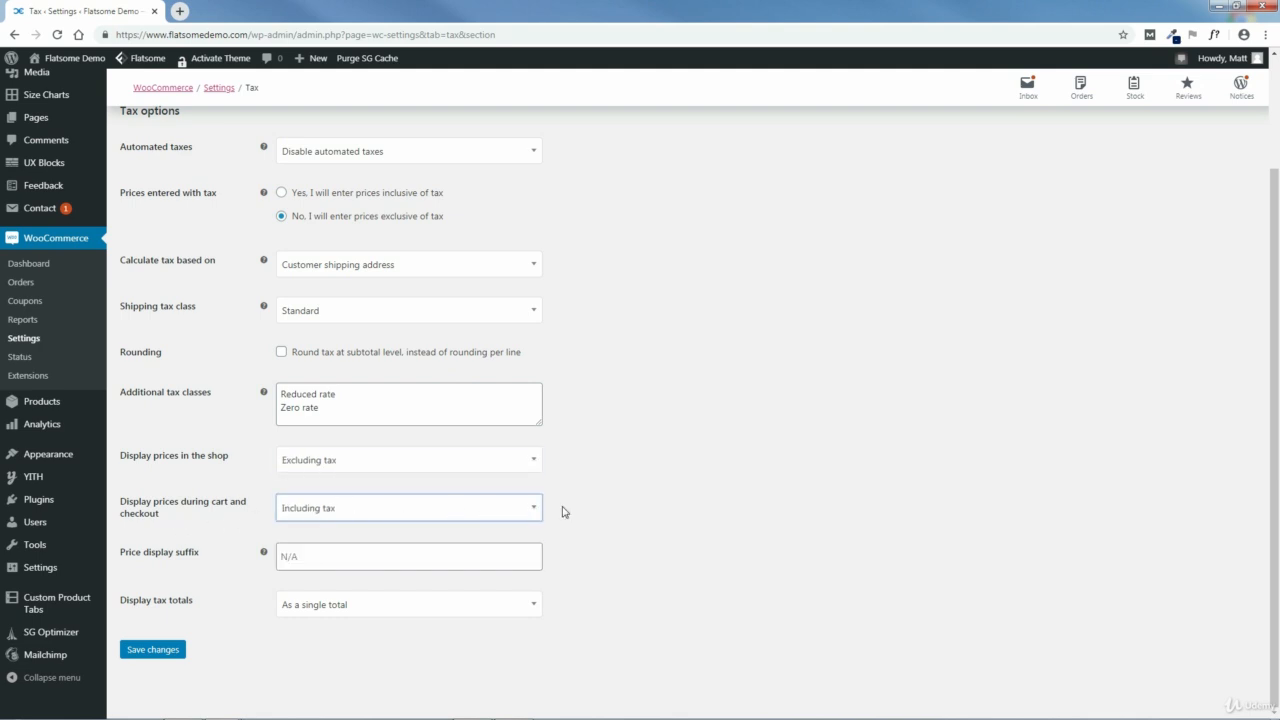
left_click(450, 514)
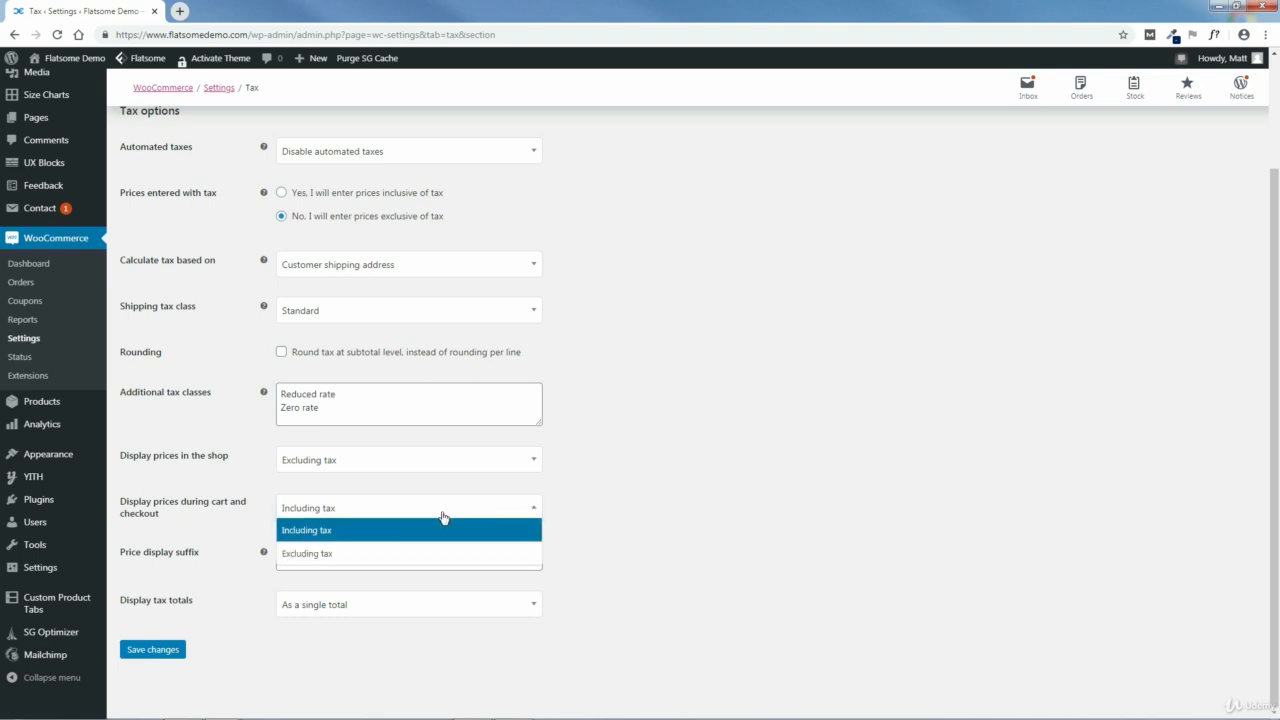
left_click(386, 553)
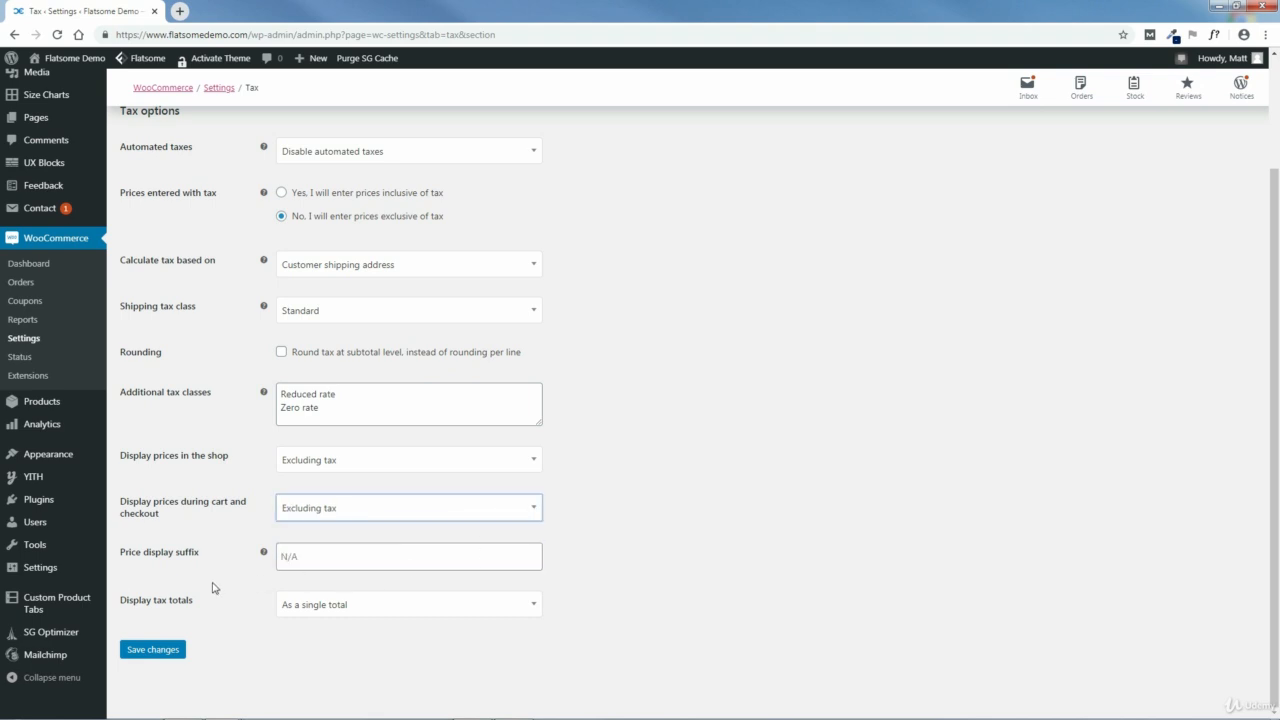
left_click(341, 609)
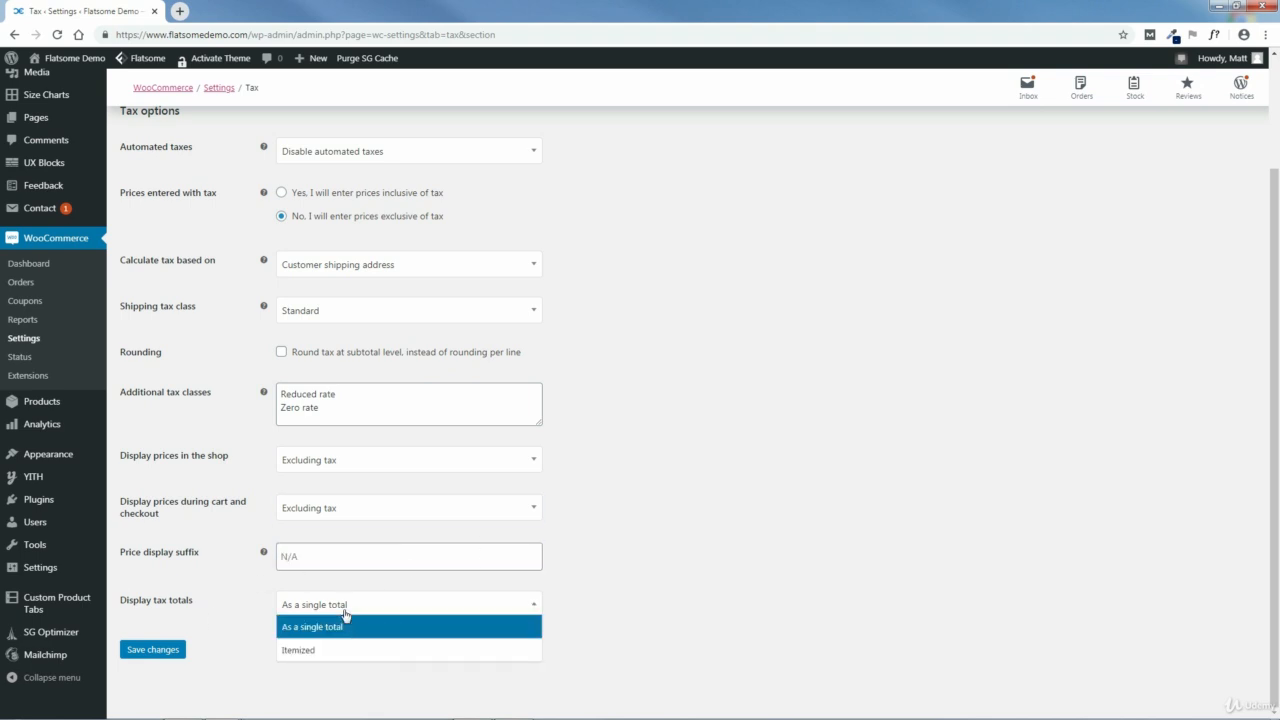
left_click(636, 619)
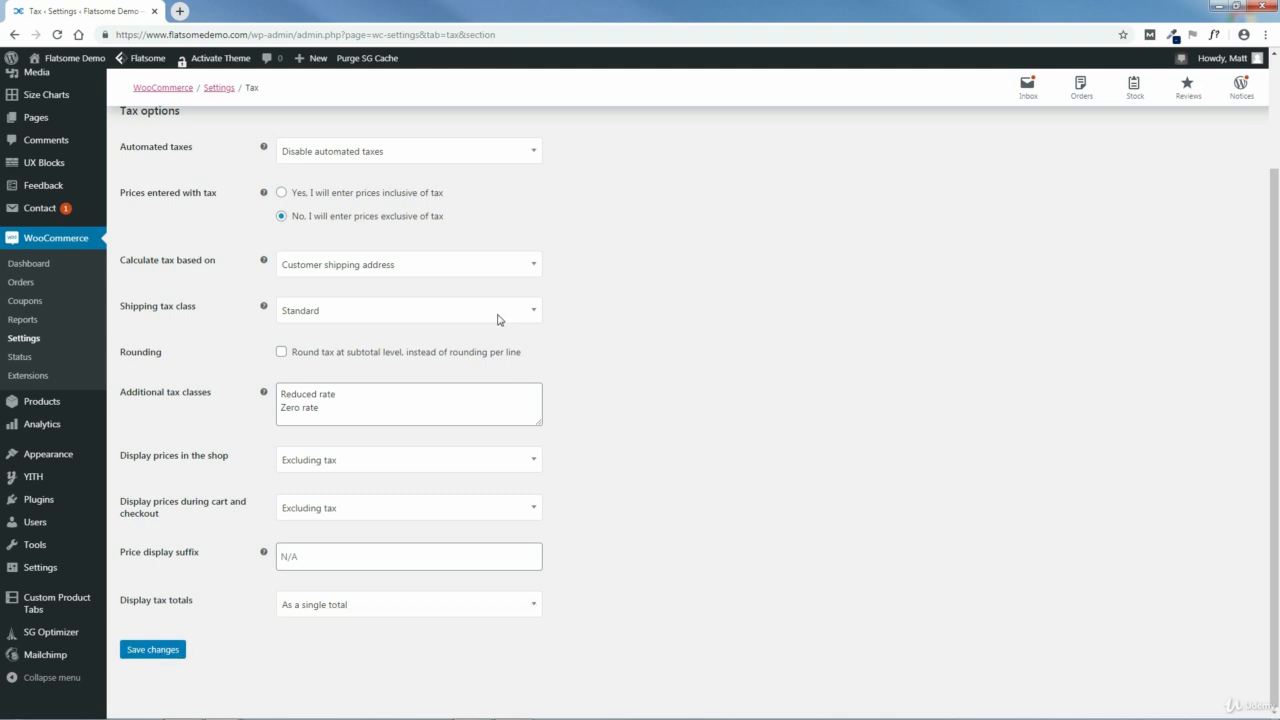
Step: Enable automated taxes again and save the tax options
left_click(430, 157)
left_click(370, 197)
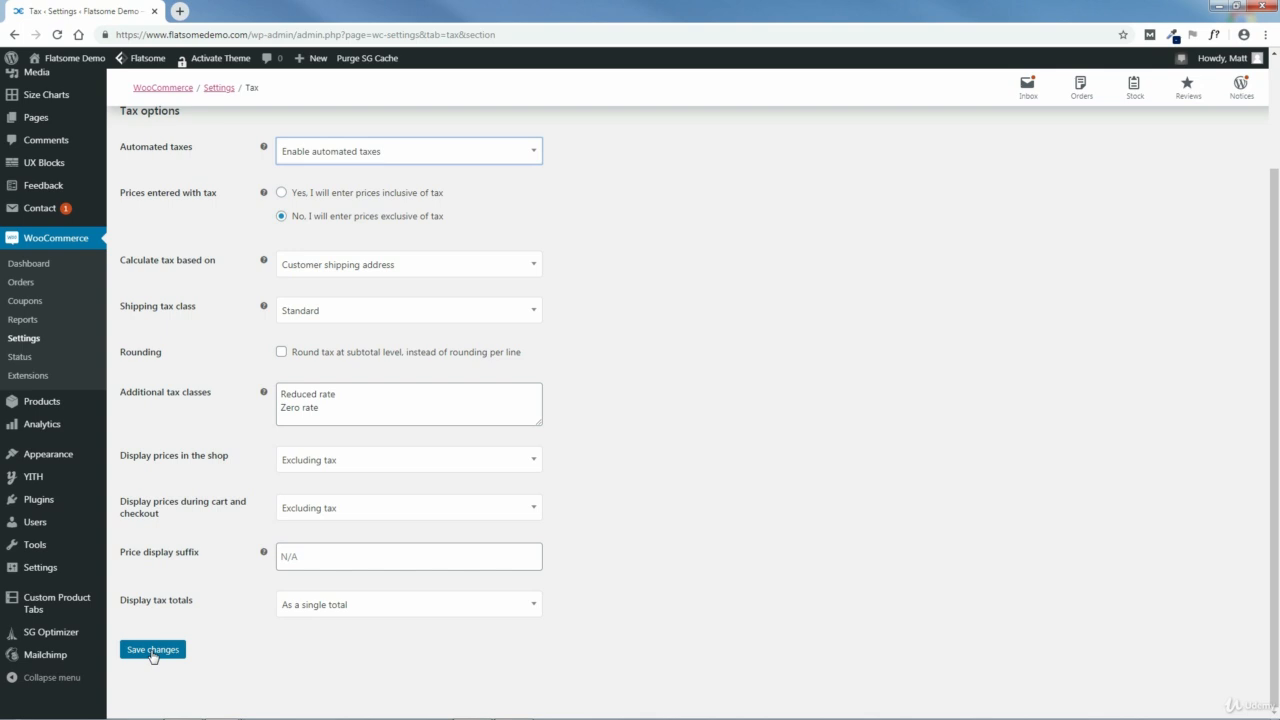
left_click(153, 651)
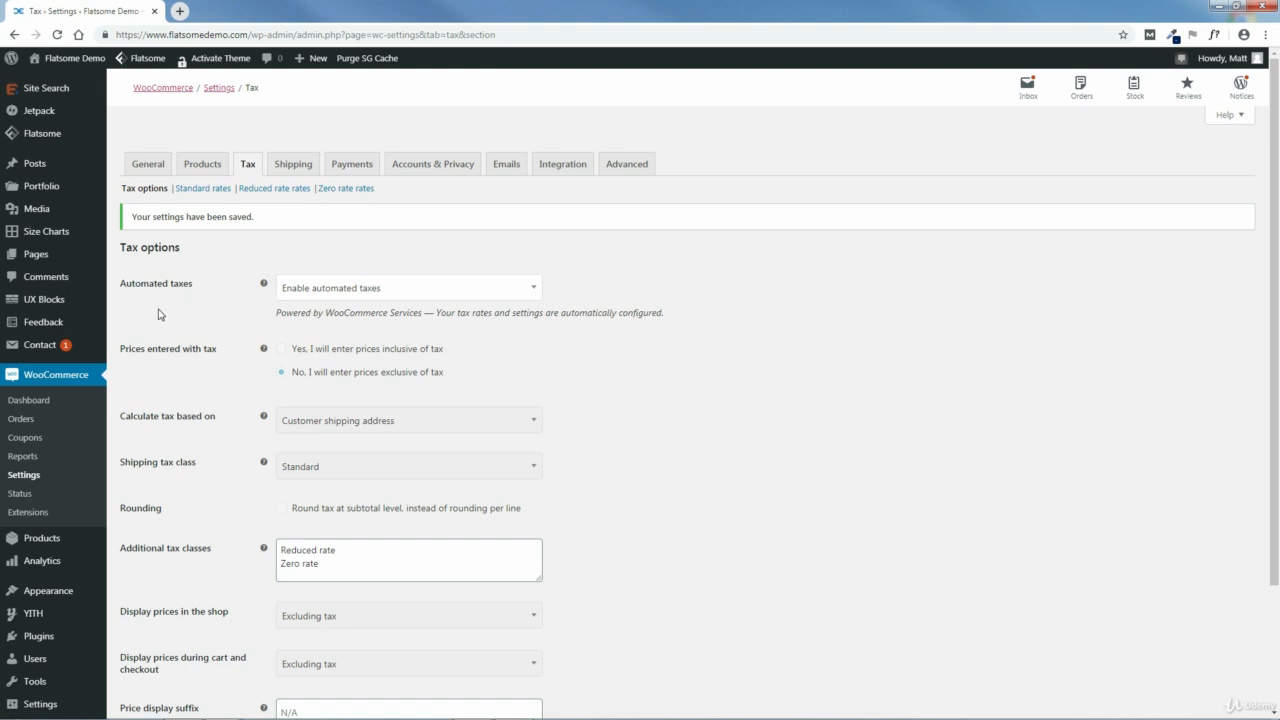
Step: Open the shipping zones in the store's shipping settings
mouse_move(266, 352)
left_click(292, 165)
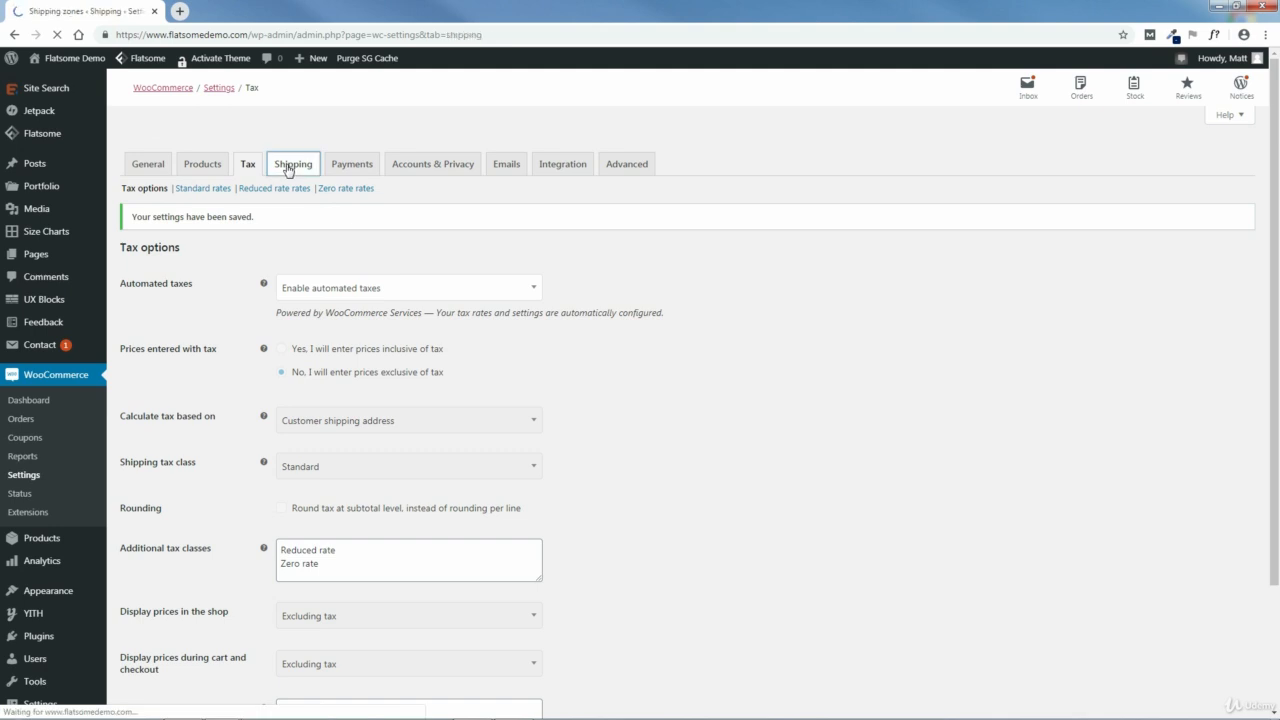
mouse_move(415, 304)
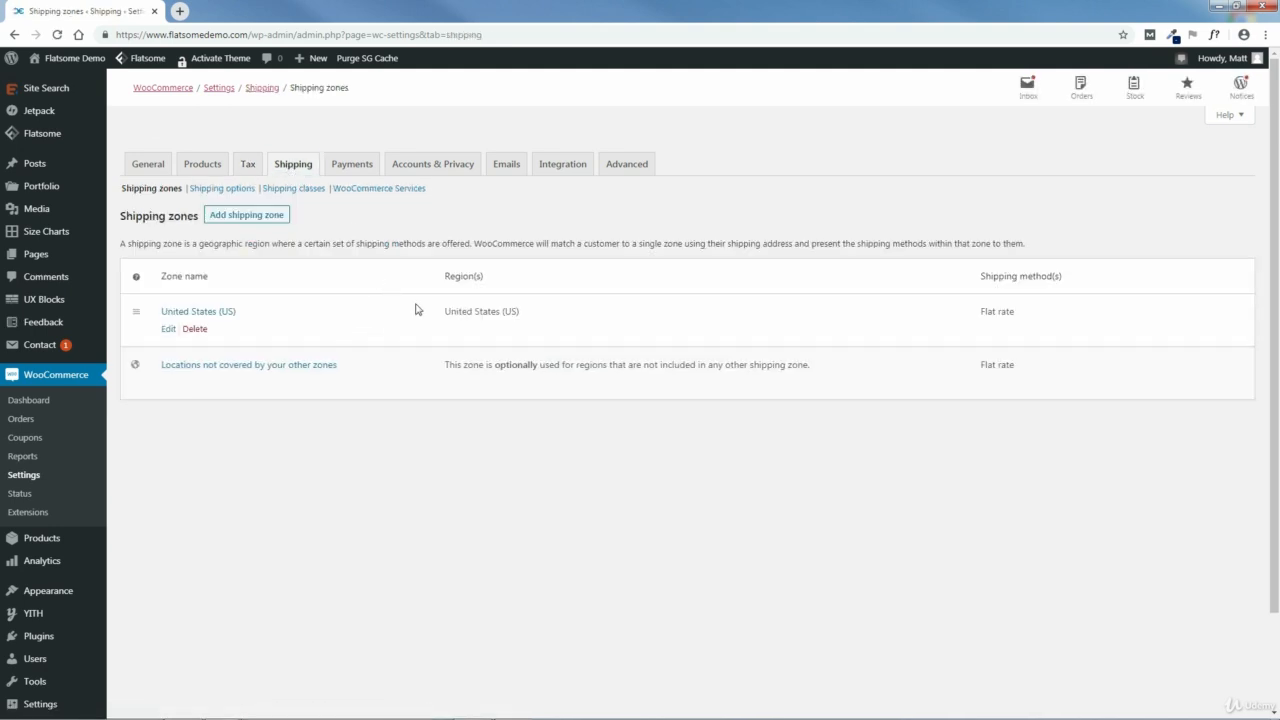
Step: Open the United States (US) shipping zone for editing and rename the zone as US
left_click(167, 331)
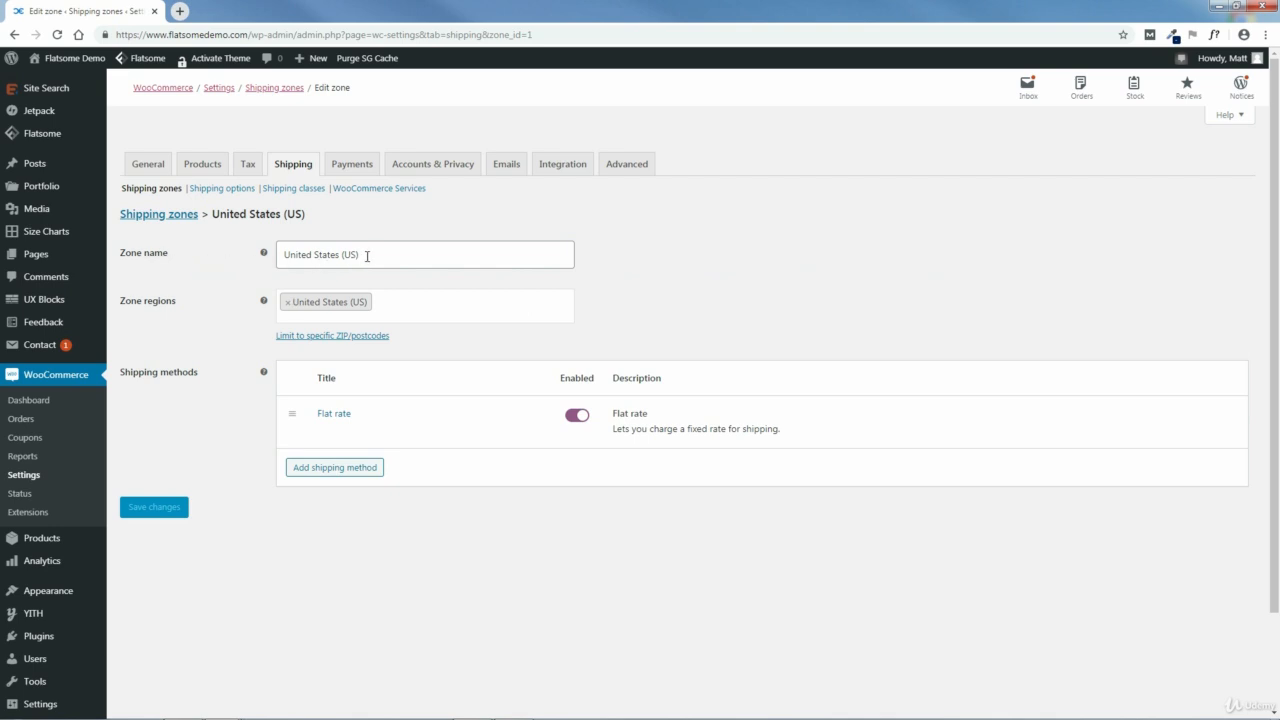
left_click_drag(367, 256, 266, 262)
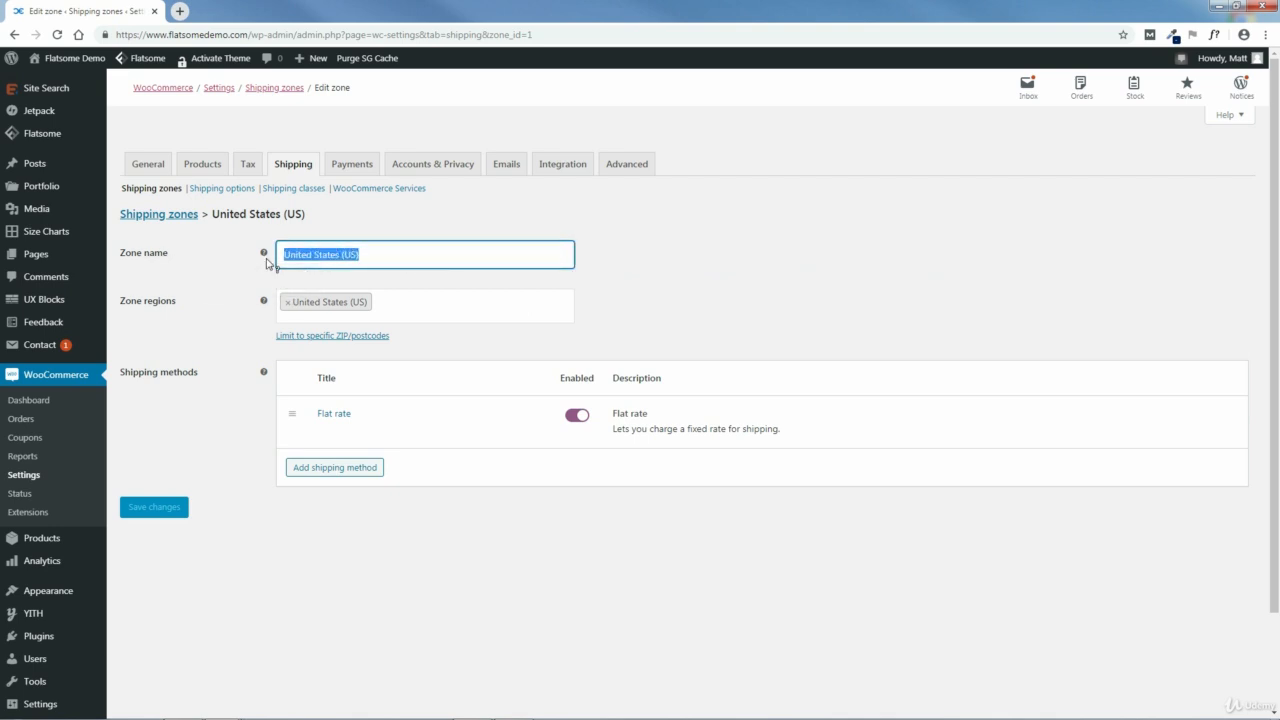
key("BackSpace")
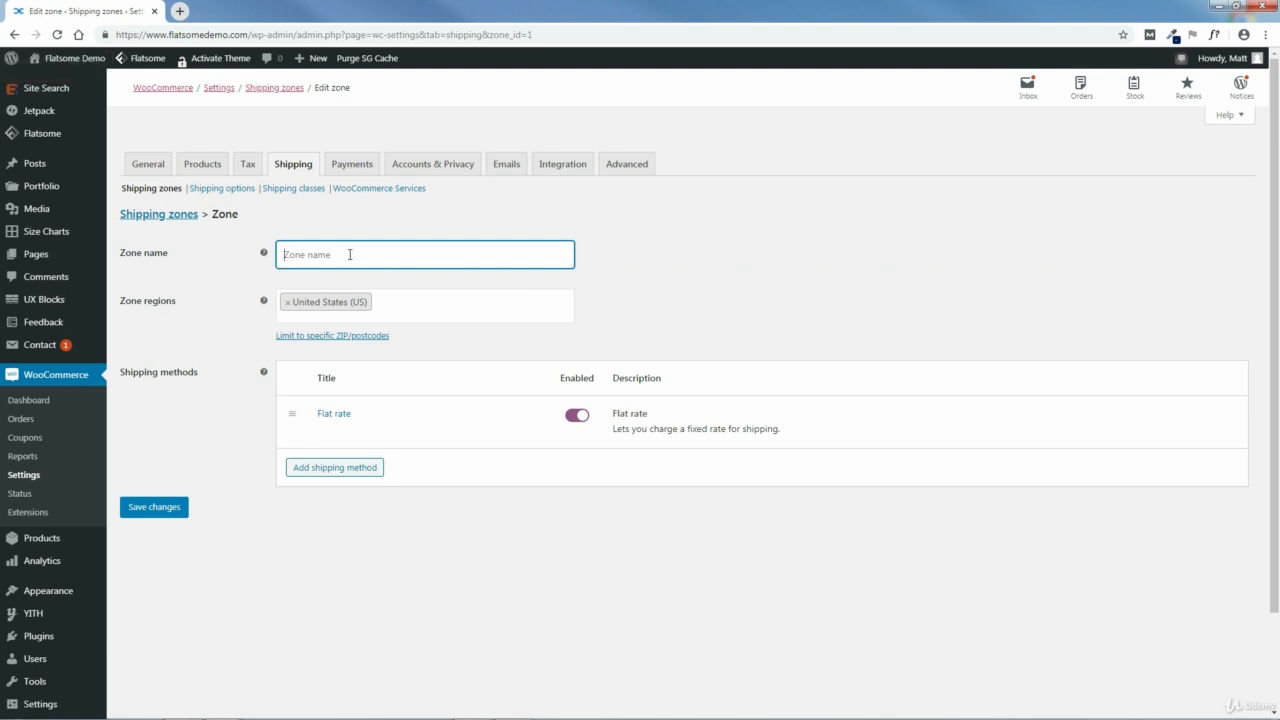
type("CA")
double_click(290, 255)
type("US")
Step: Remove United States (US) from the zone regions, search the regions for US, and add United States (US) again
left_click(289, 308)
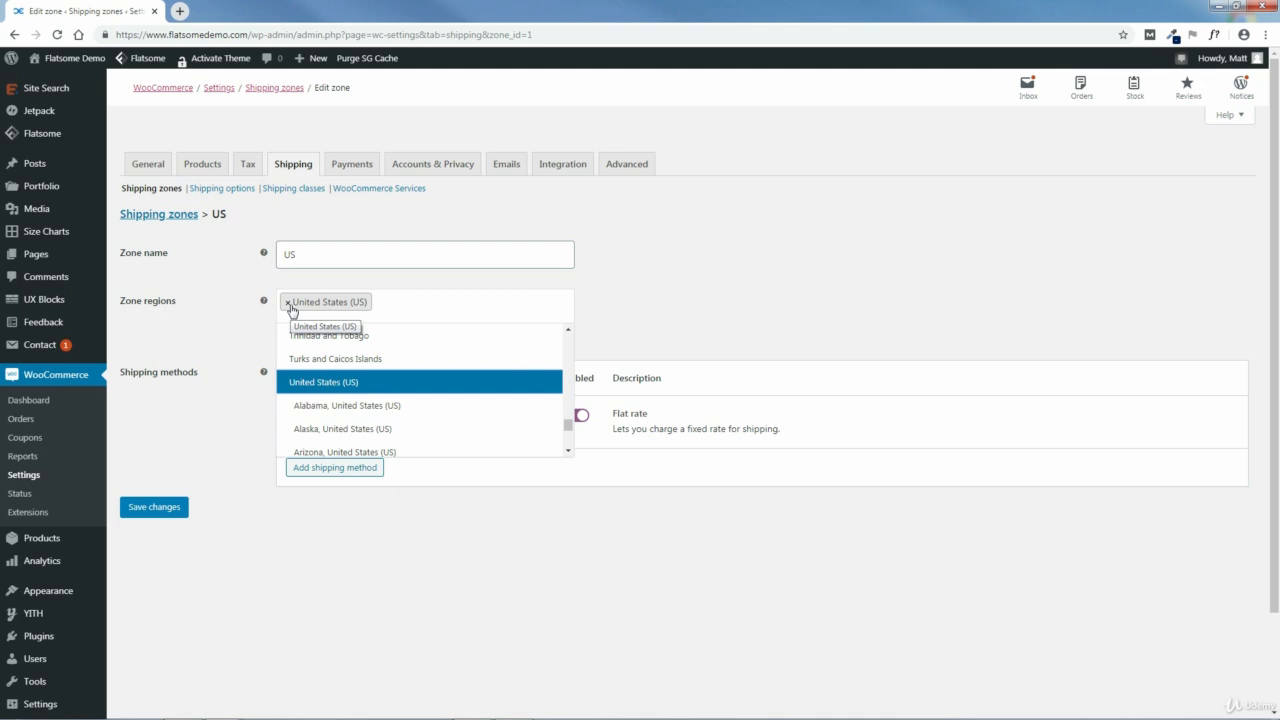
left_click(288, 304)
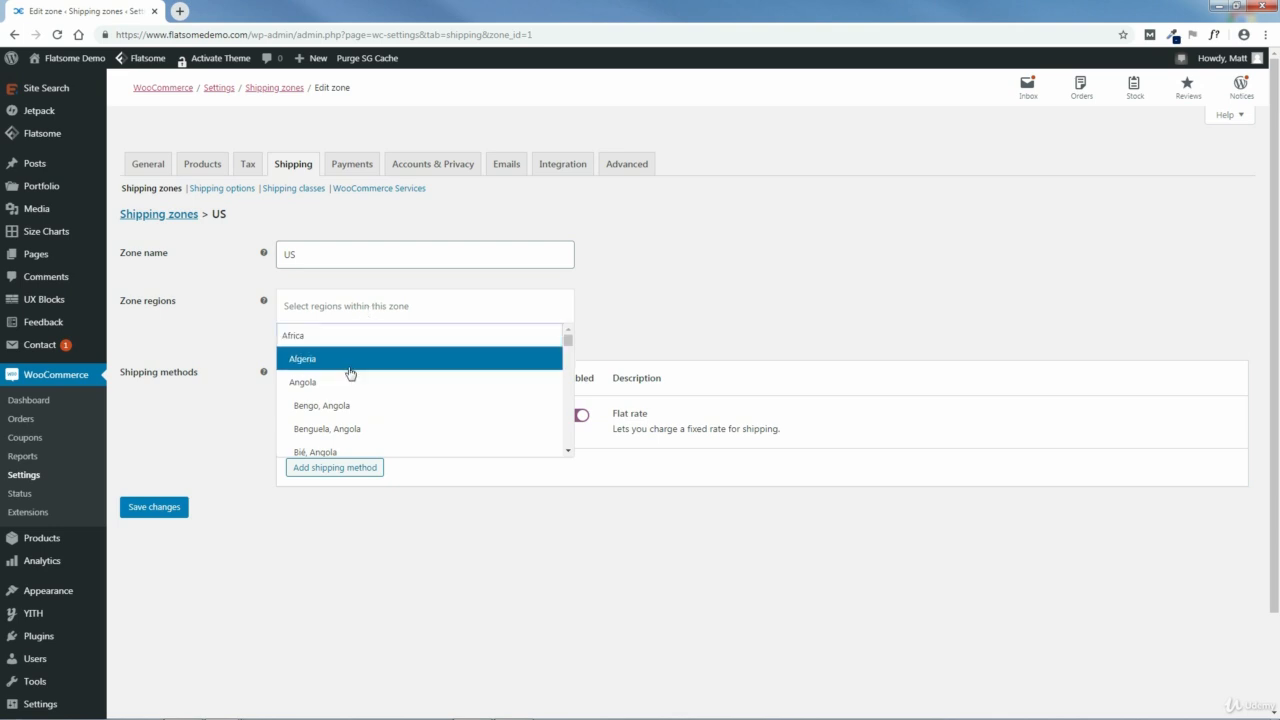
left_click(373, 304)
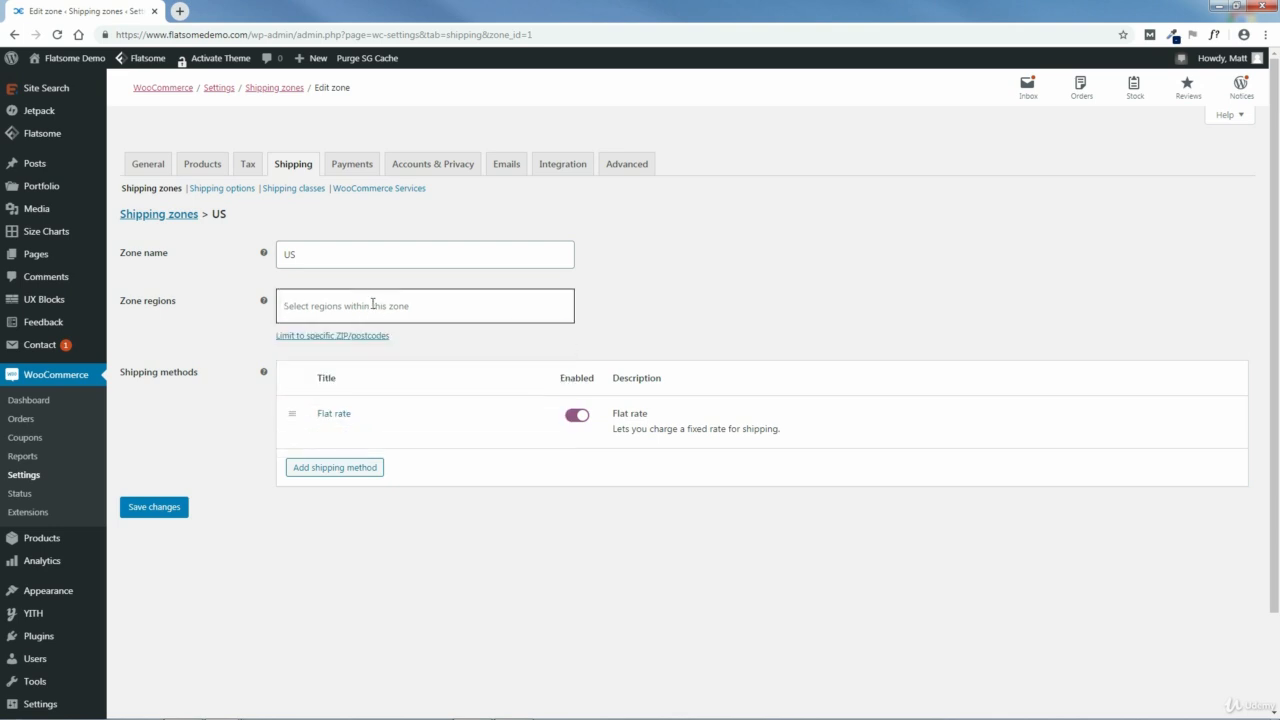
type("US")
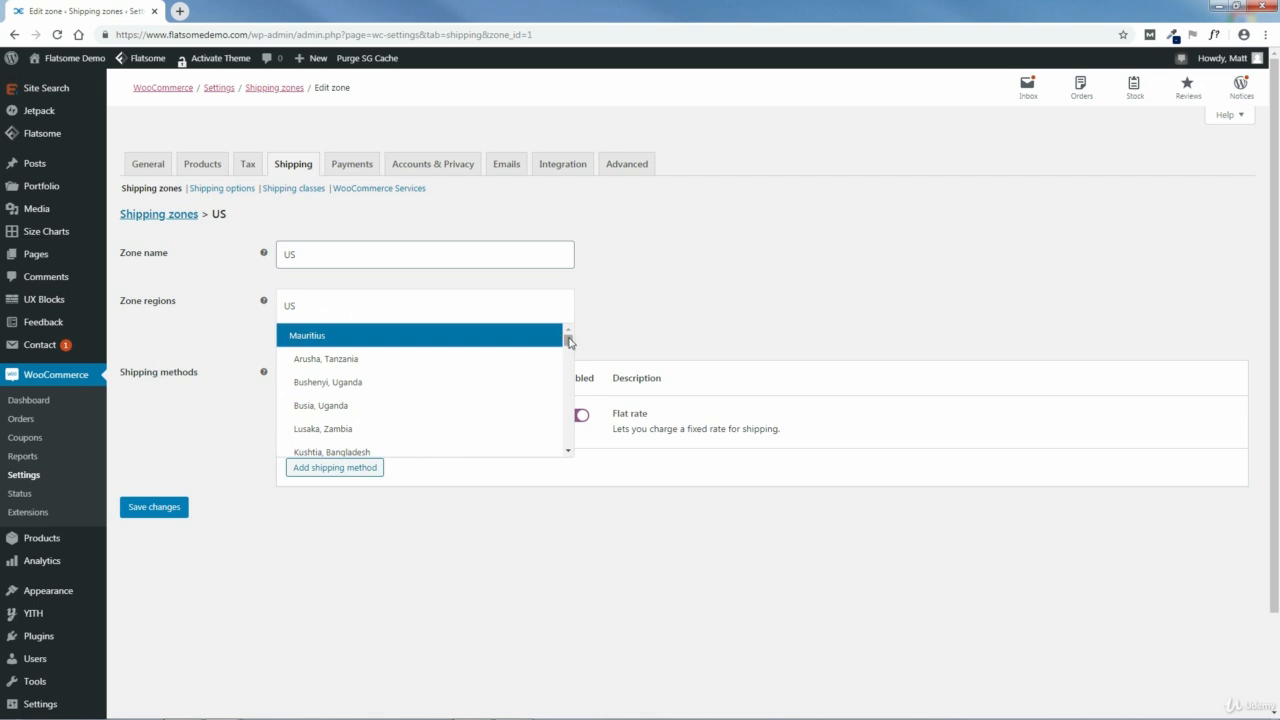
mouse_move(566, 343)
left_mouse_down()
mouse_move(574, 418)
mouse_move(569, 363)
left_mouse_up()
left_click(300, 425)
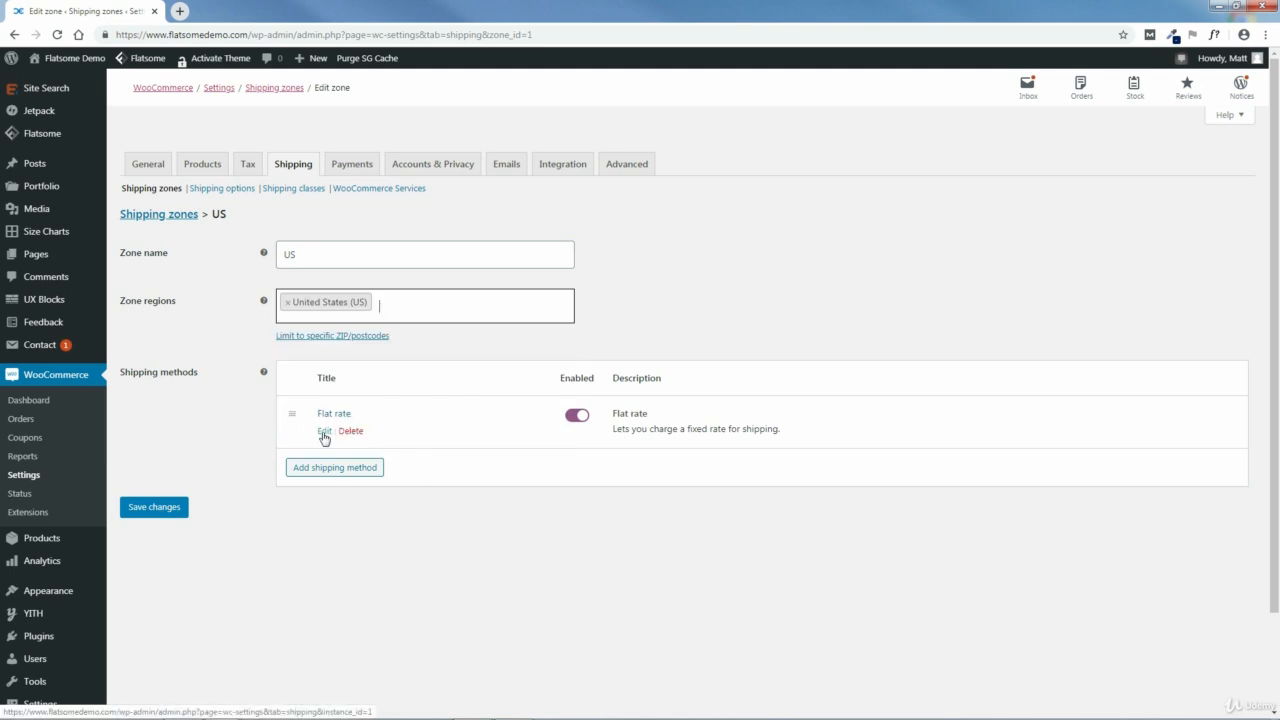
Step: Set the cost of the zone's flat rate shipping method to 12.00
left_click(324, 432)
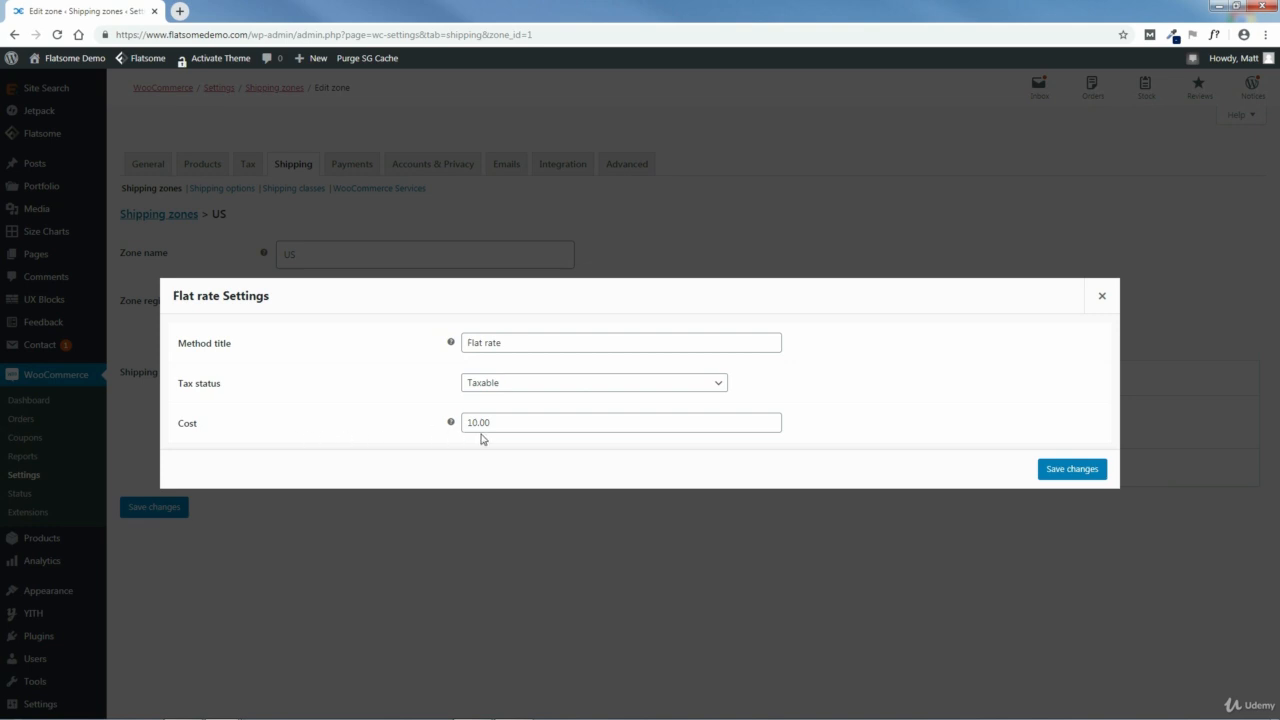
left_click_drag(505, 421, 432, 435)
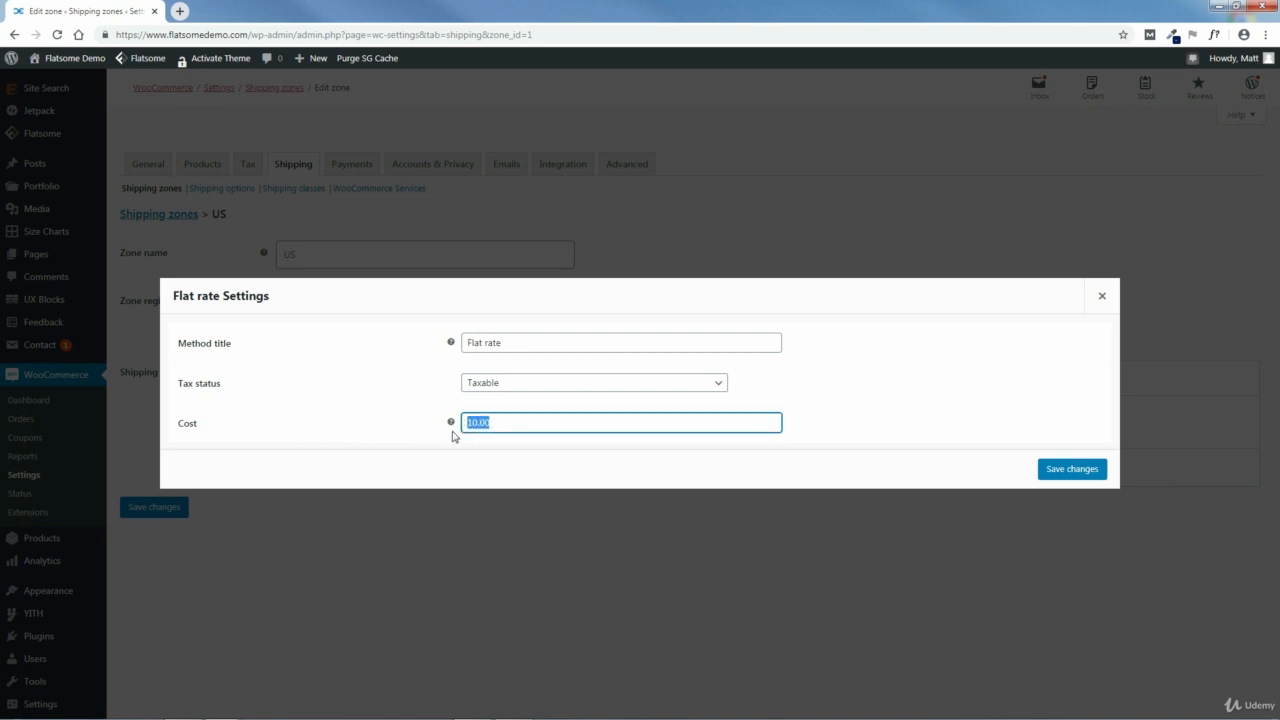
type("12.00")
Step: Try None as the flat rate's tax status, return it to Taxable, and save the flat rate settings
left_click(506, 391)
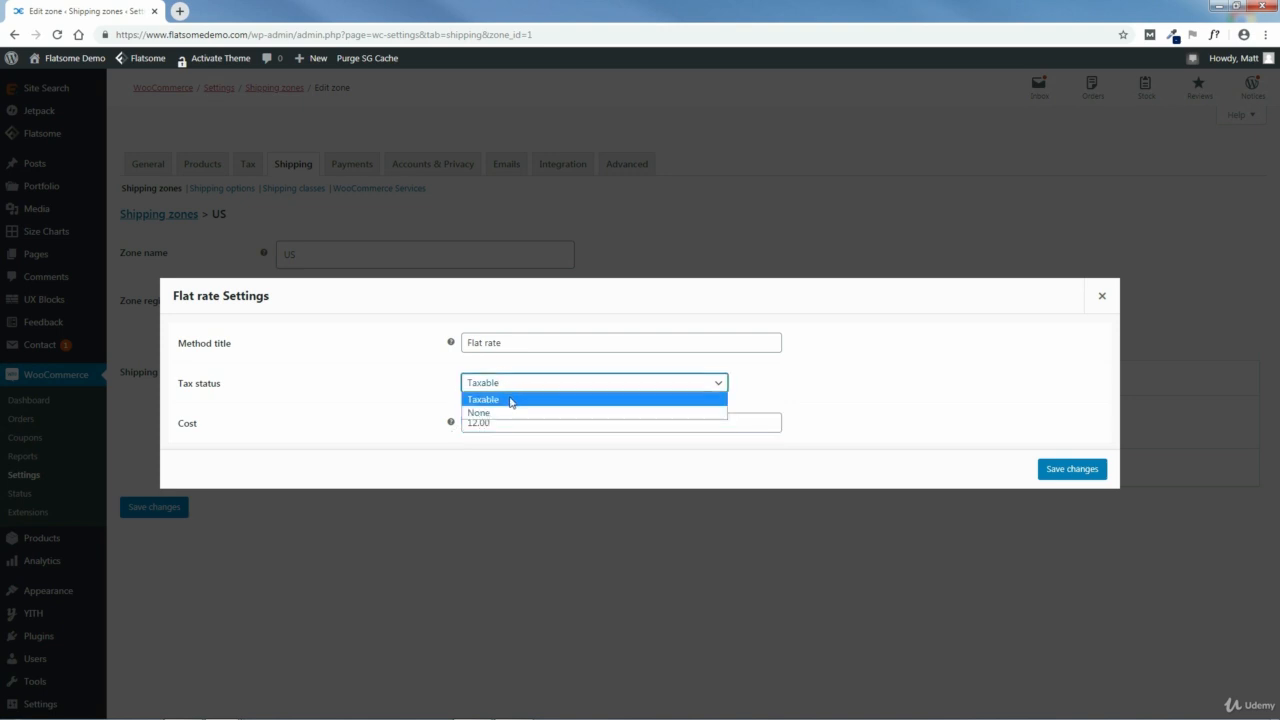
left_click(514, 412)
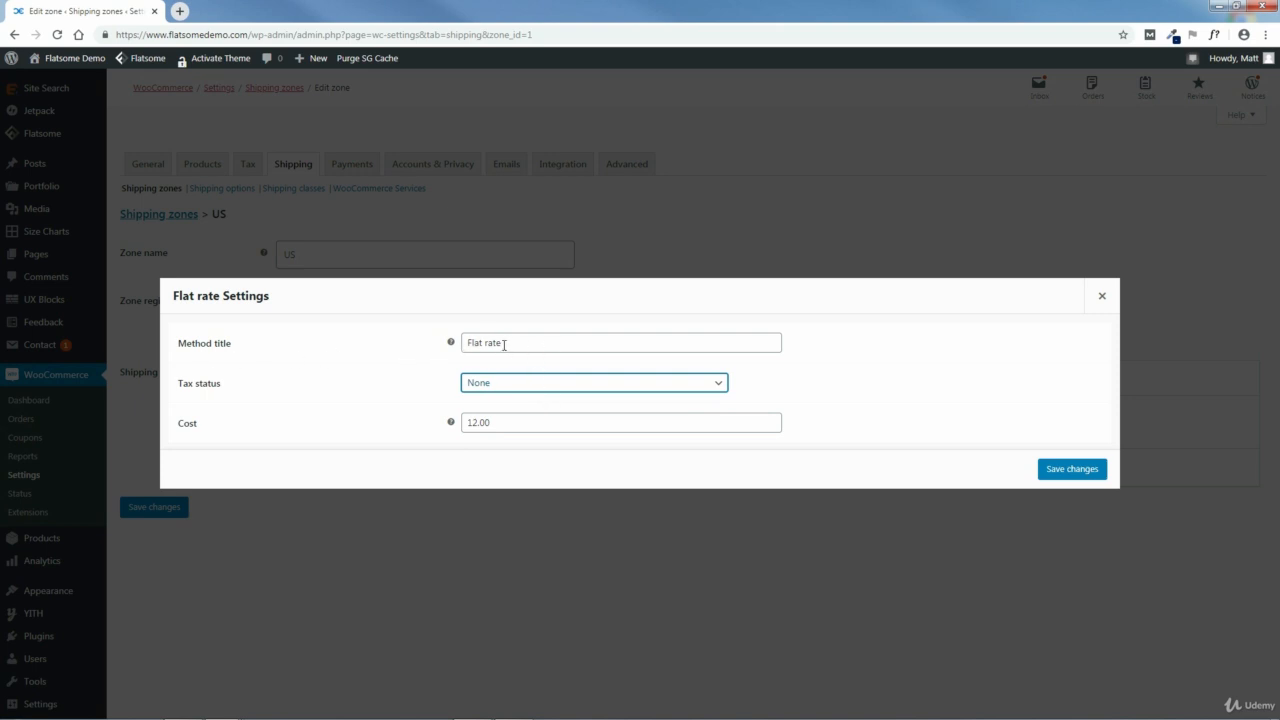
left_click(500, 386)
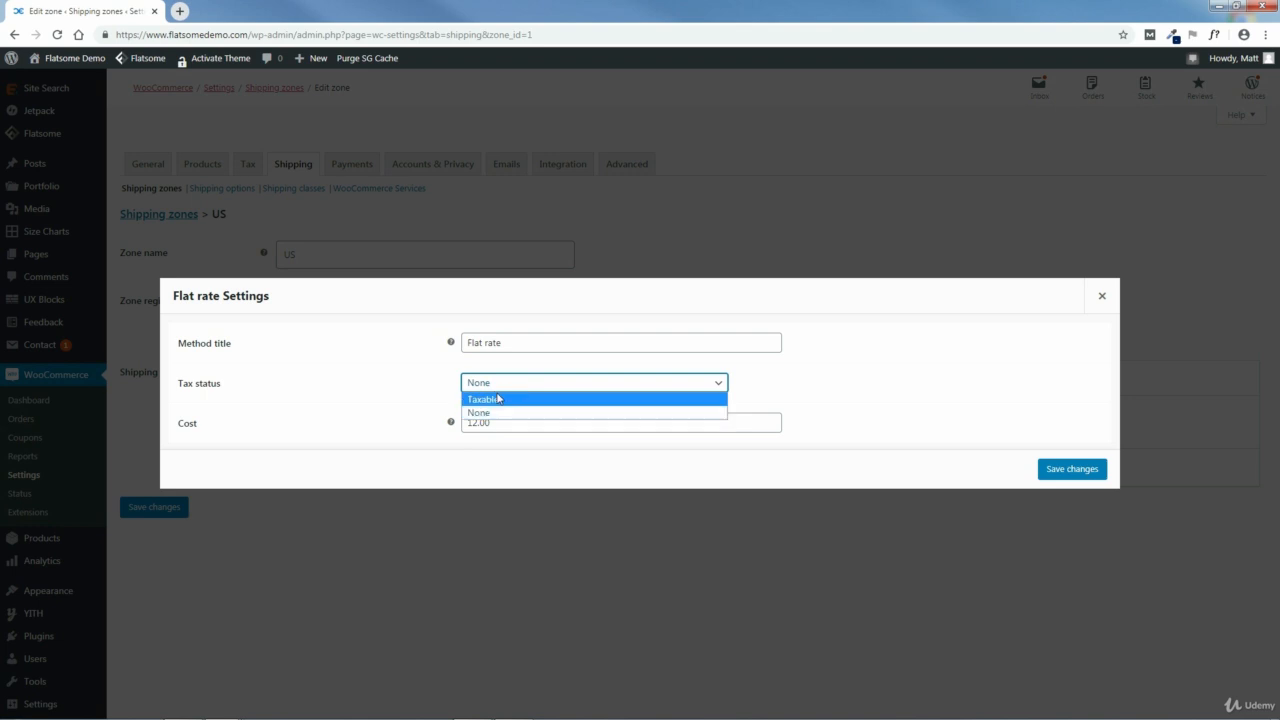
left_click(500, 397)
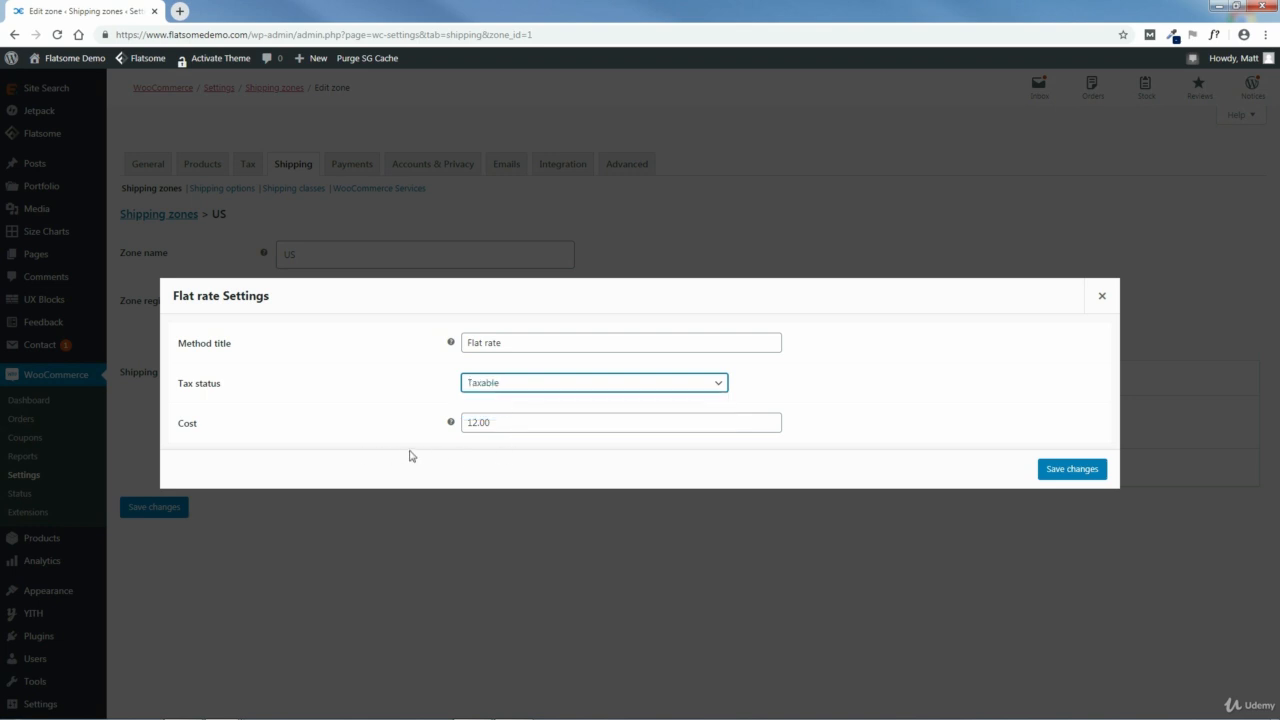
left_click(1070, 472)
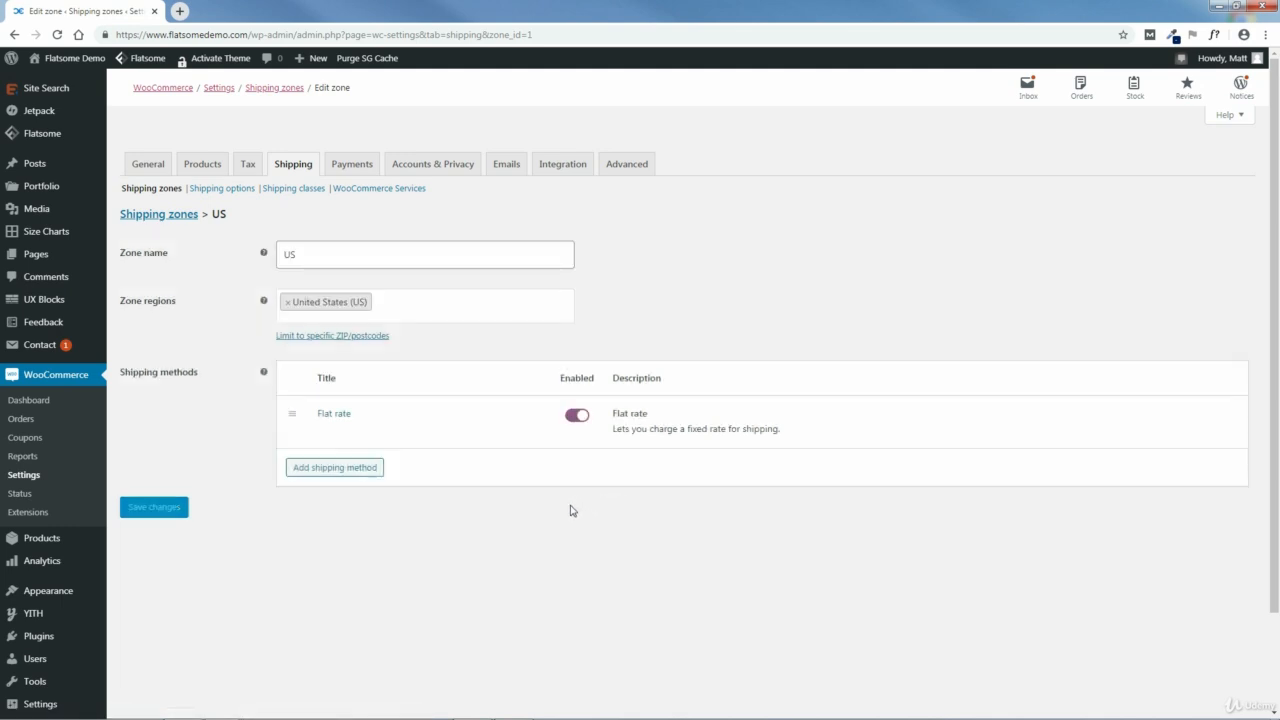
Step: Add Free shipping as another shipping method for the US zone
left_click(332, 469)
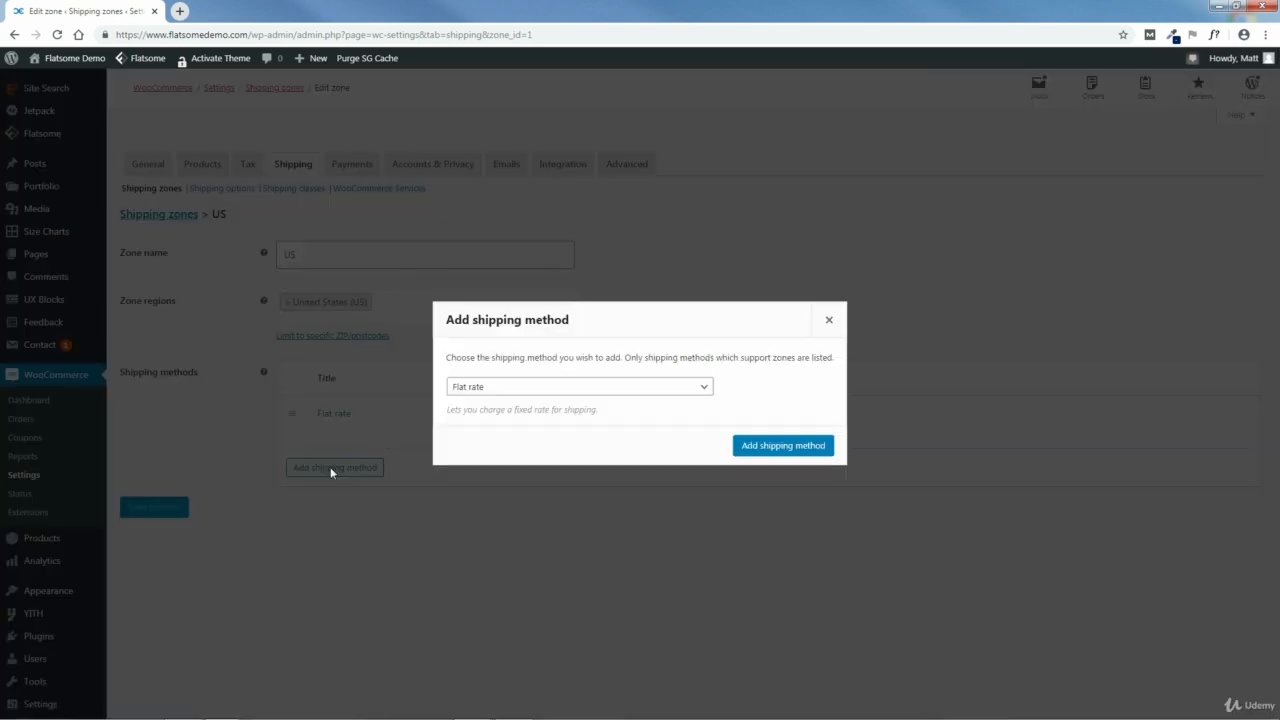
left_click(496, 388)
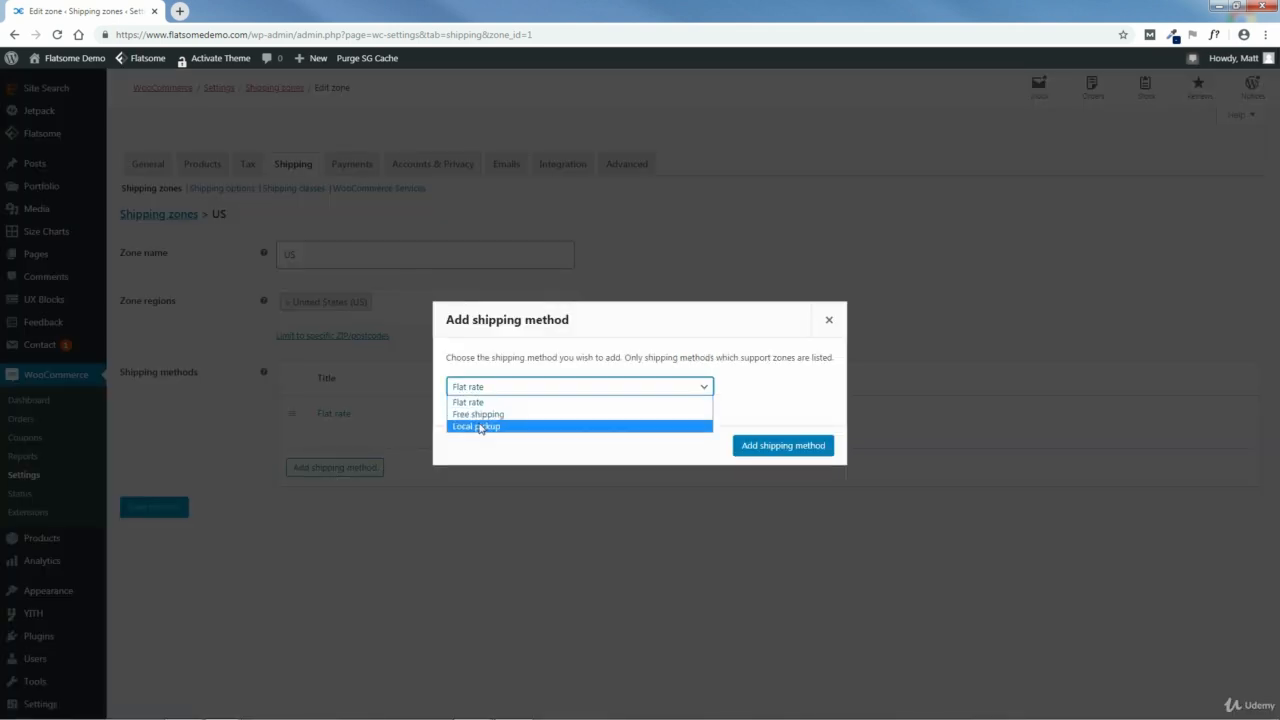
left_click(476, 415)
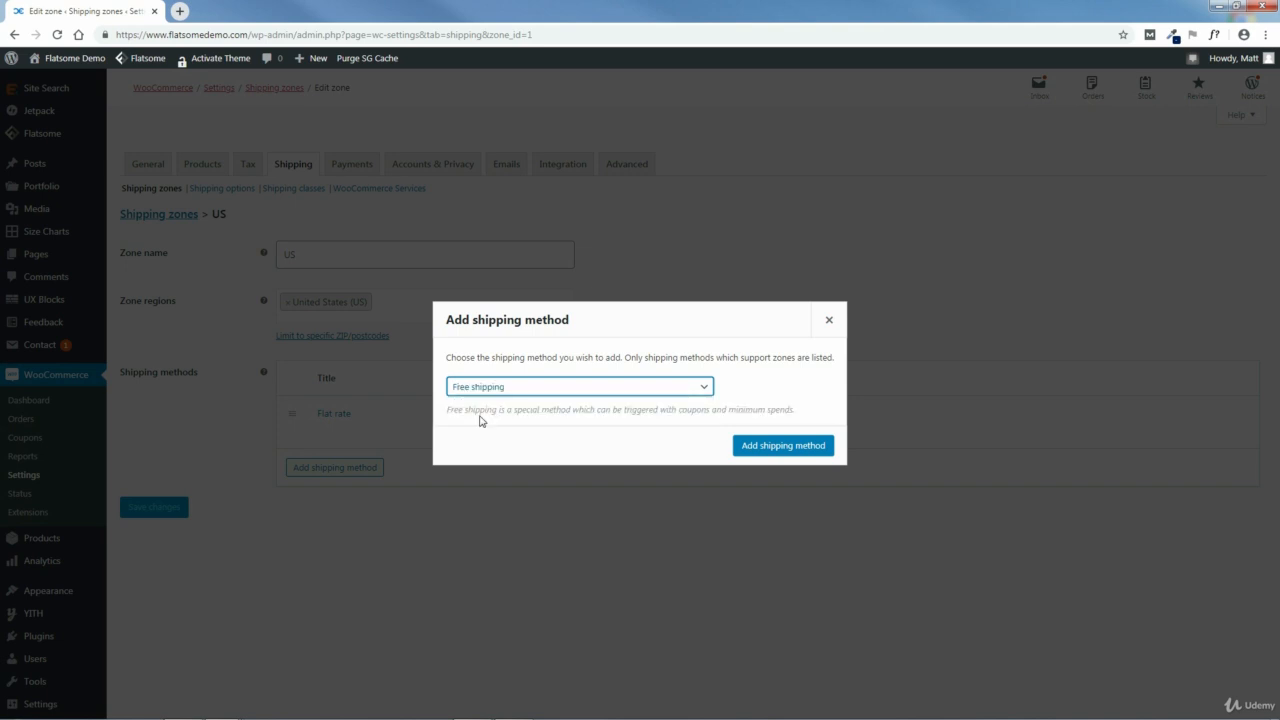
left_click(758, 447)
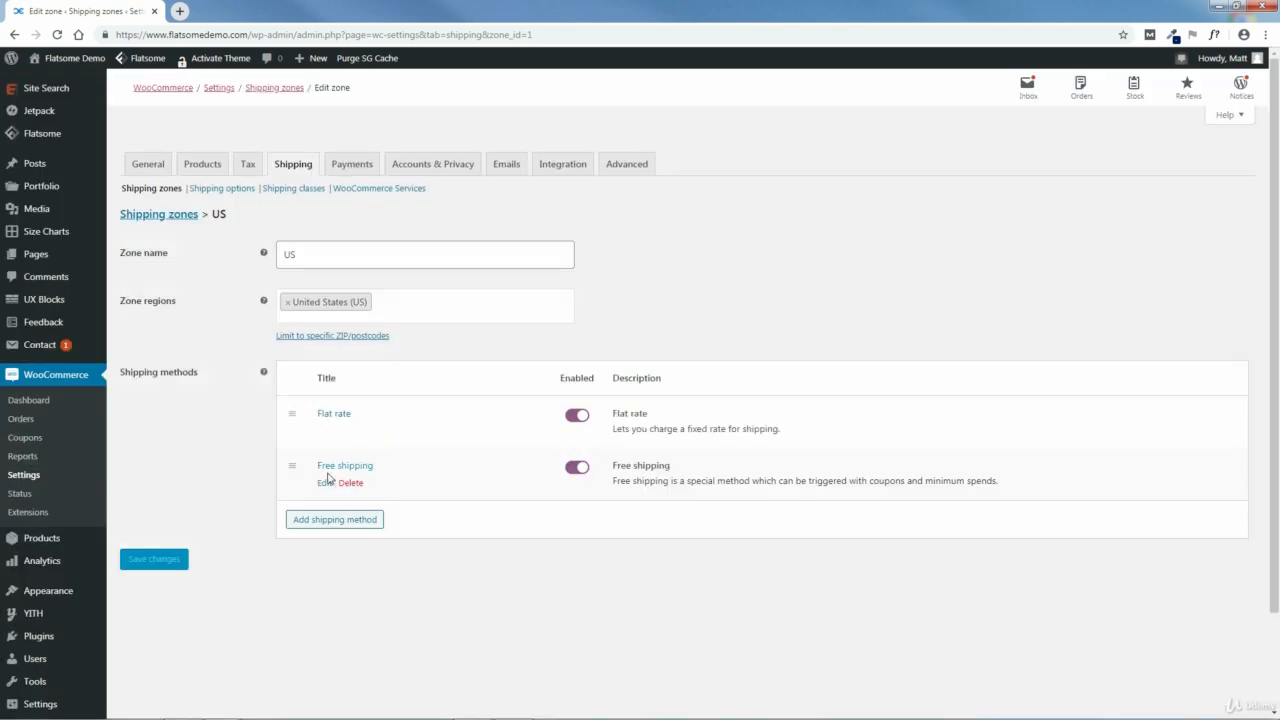
Step: Make free shipping require a minimum order amount of 35.00 and save its settings
left_click(324, 483)
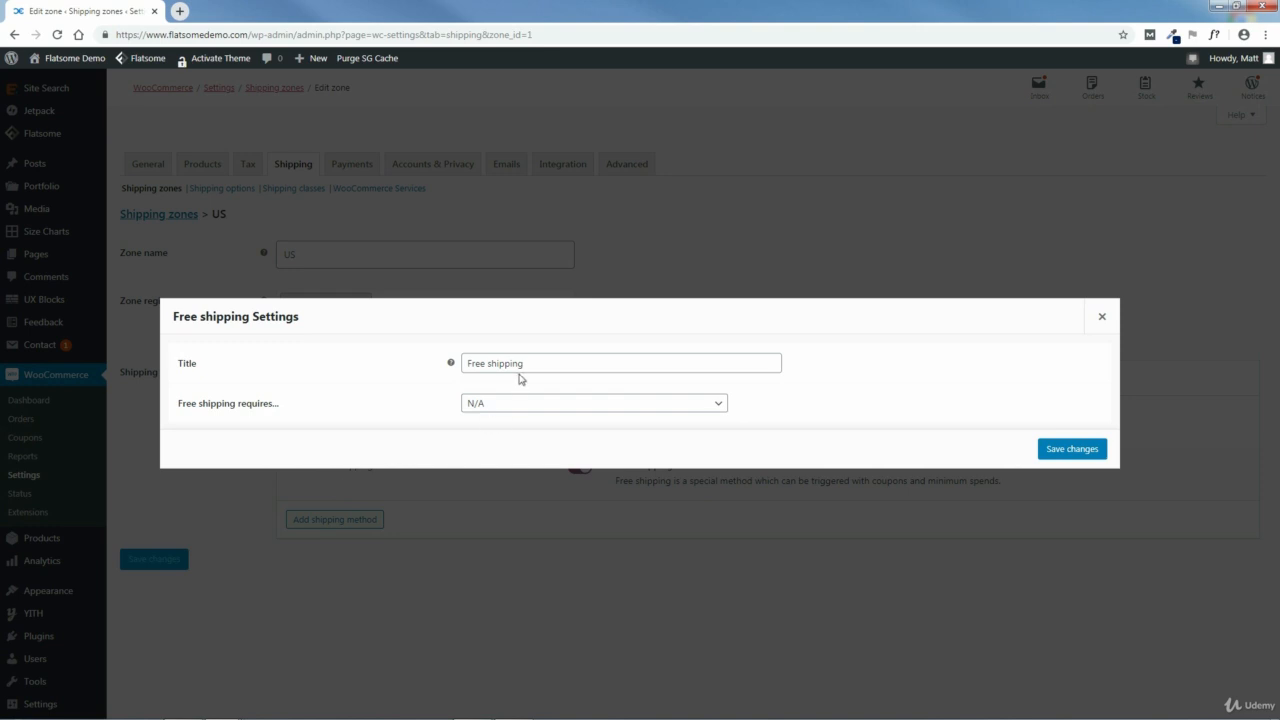
left_click(509, 408)
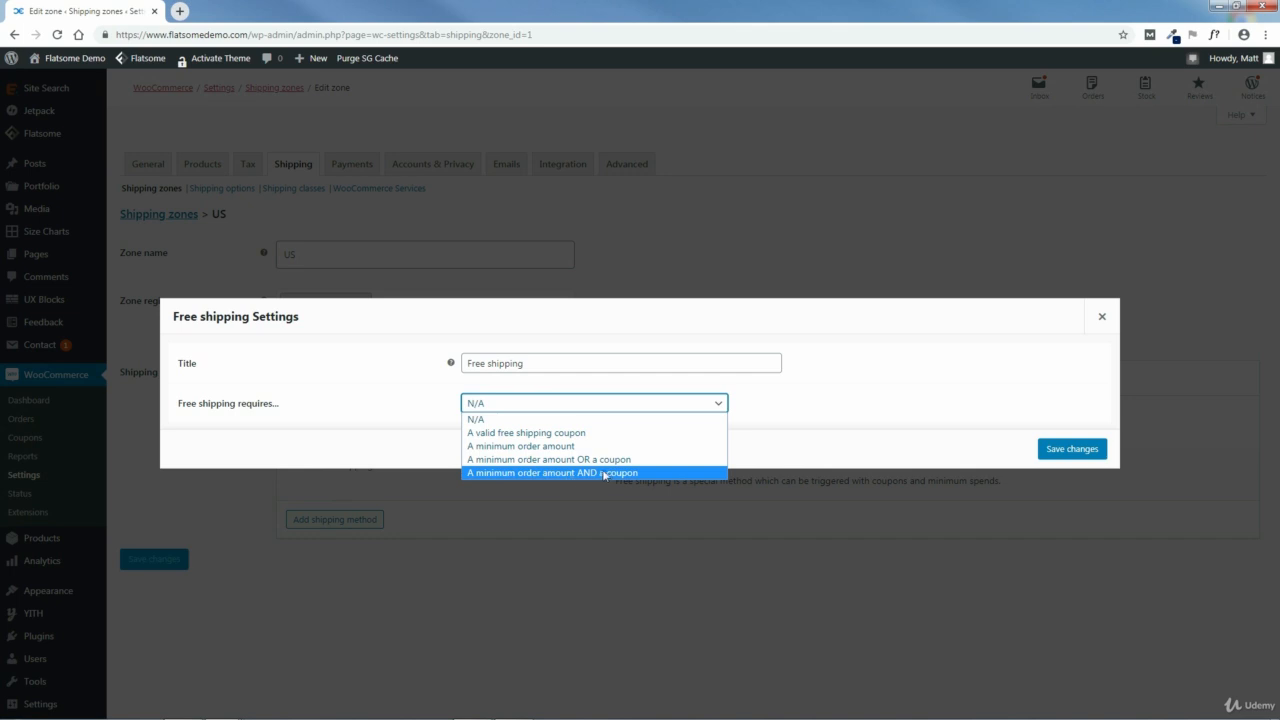
left_click(511, 447)
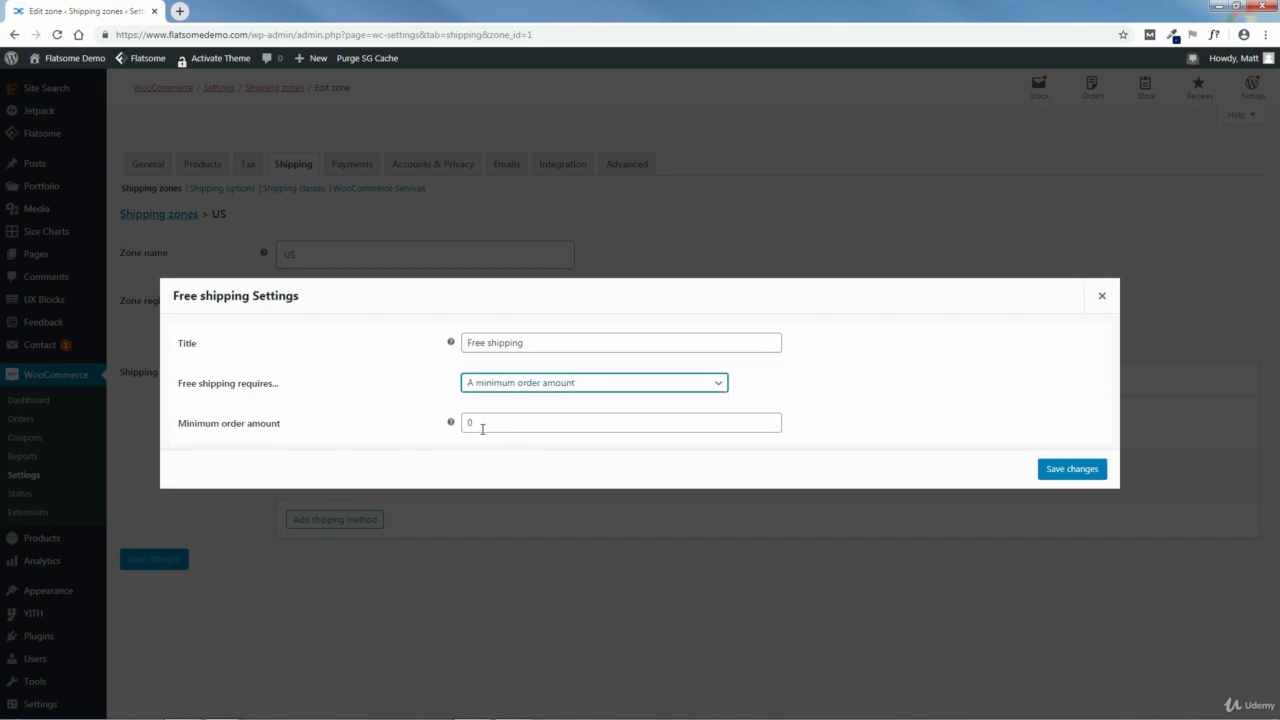
left_click_drag(477, 422, 468, 423)
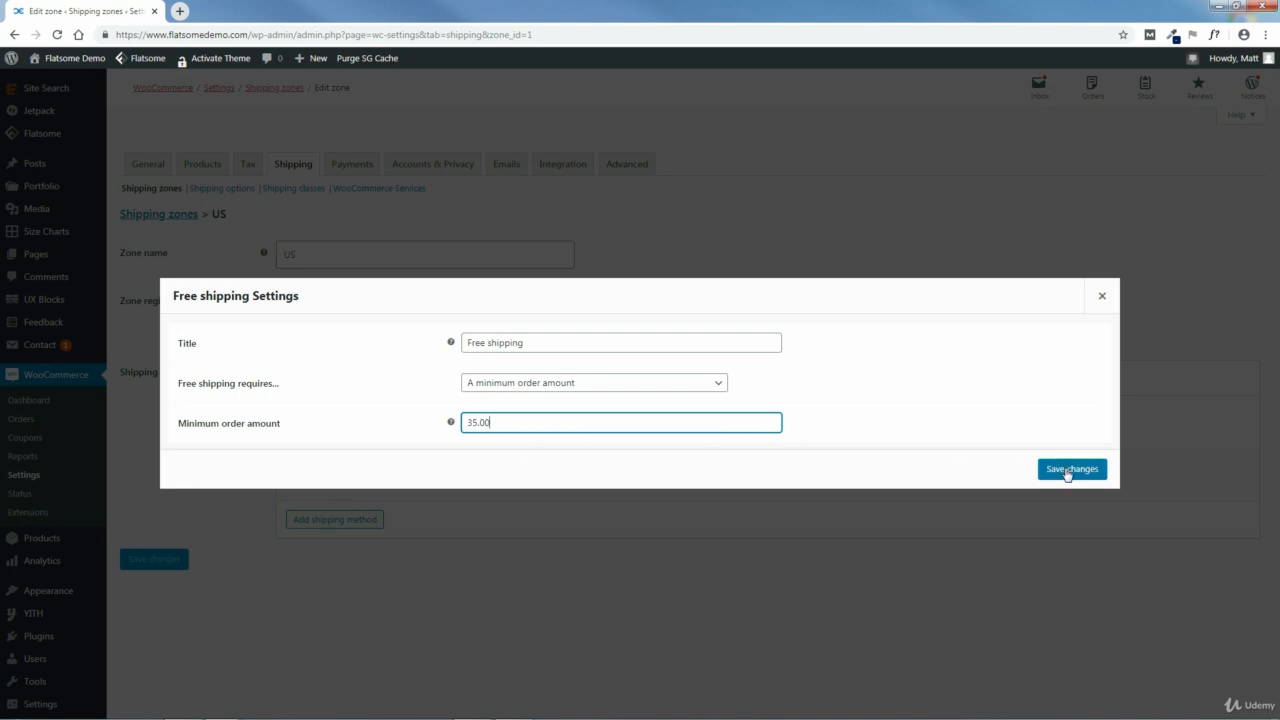
left_click(1067, 470)
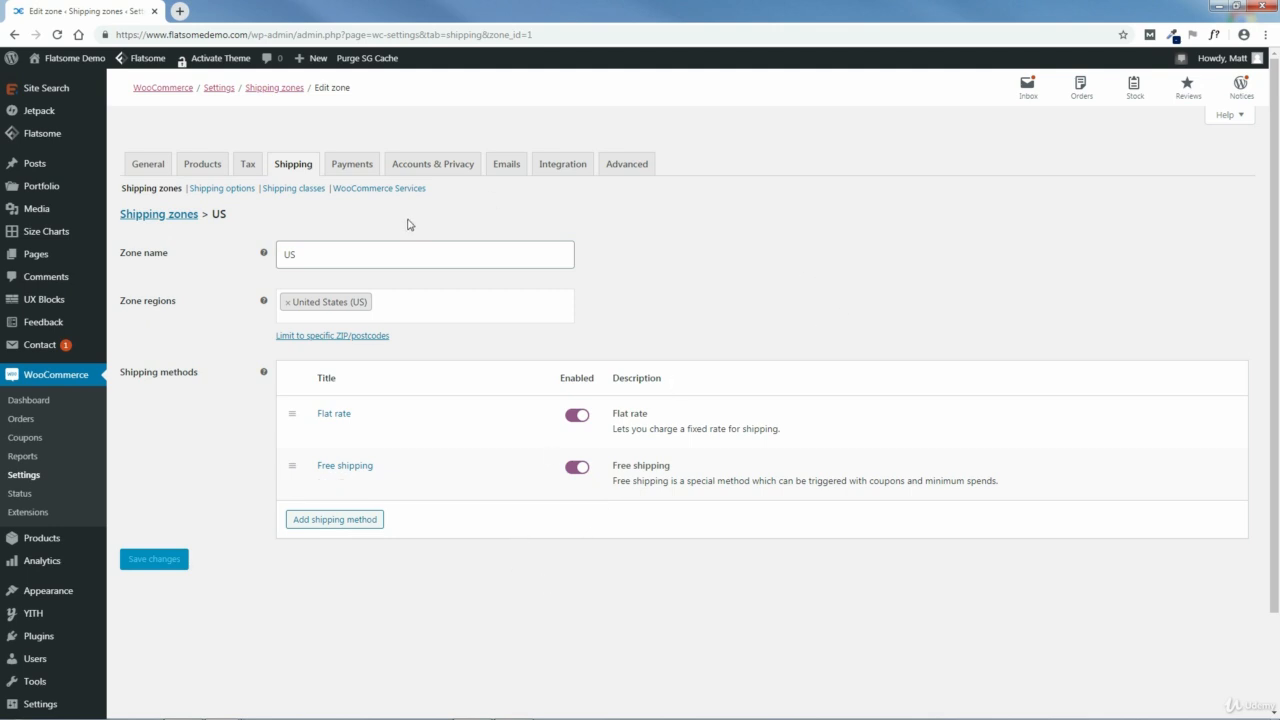
Step: Open the storefront in a new browser tab and go to its shopping cart
mouse_move(62, 62)
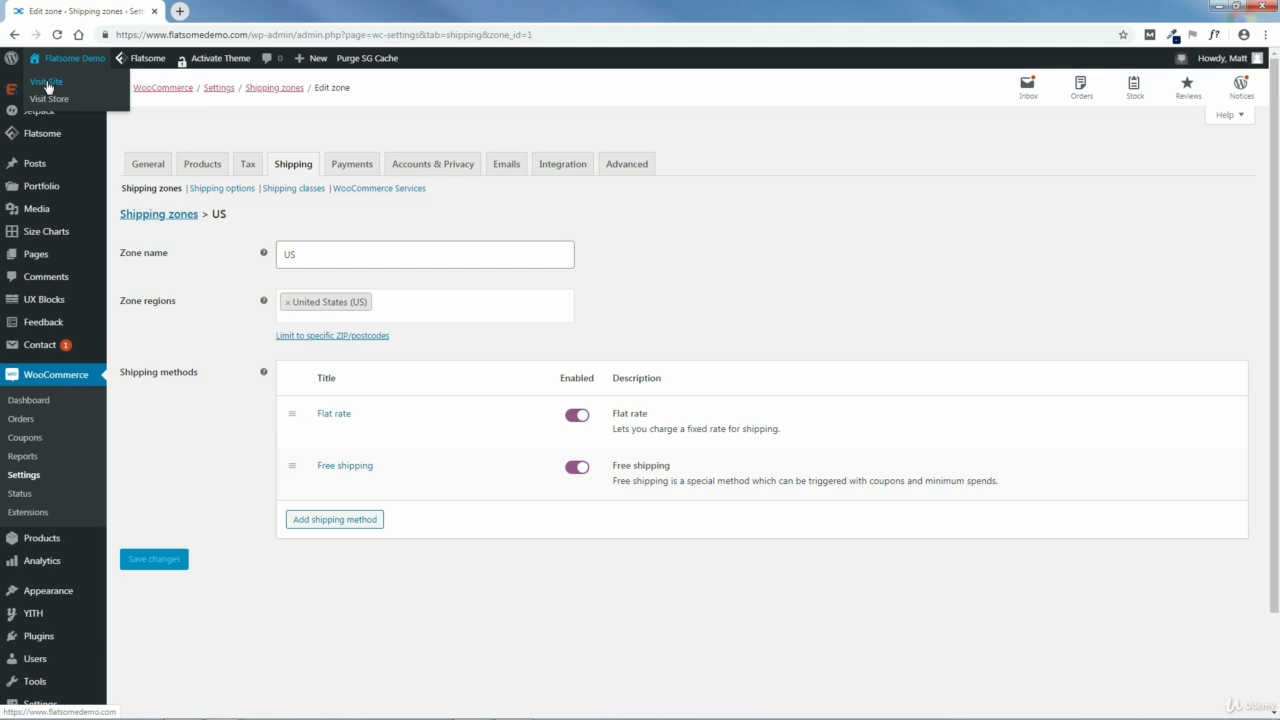
middle_click(47, 84)
left_click(236, 10)
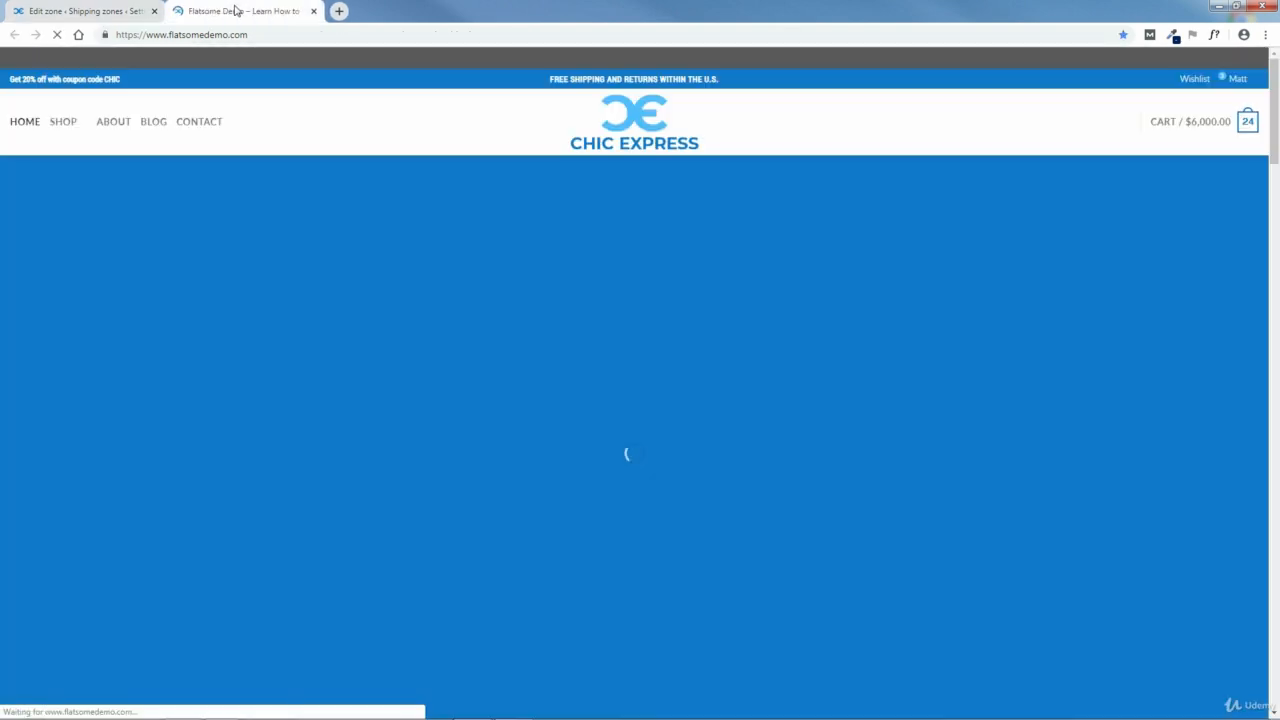
mouse_move(1190, 122)
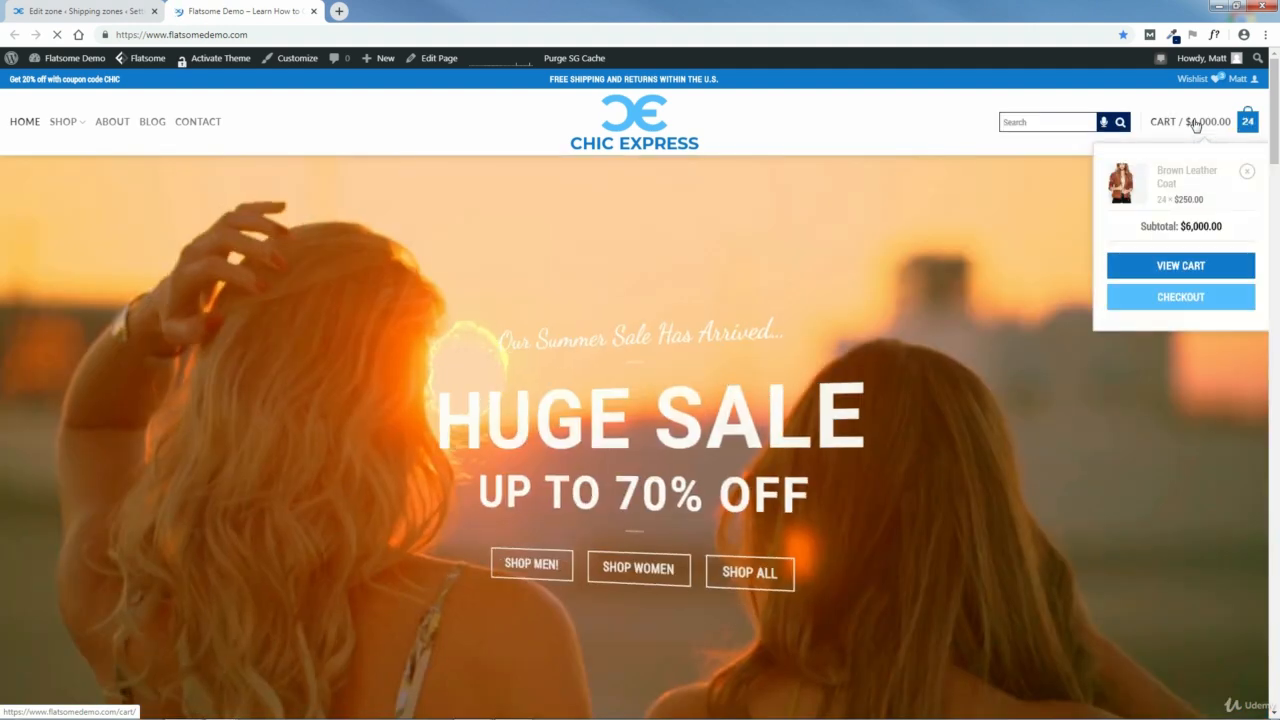
left_click(1196, 122)
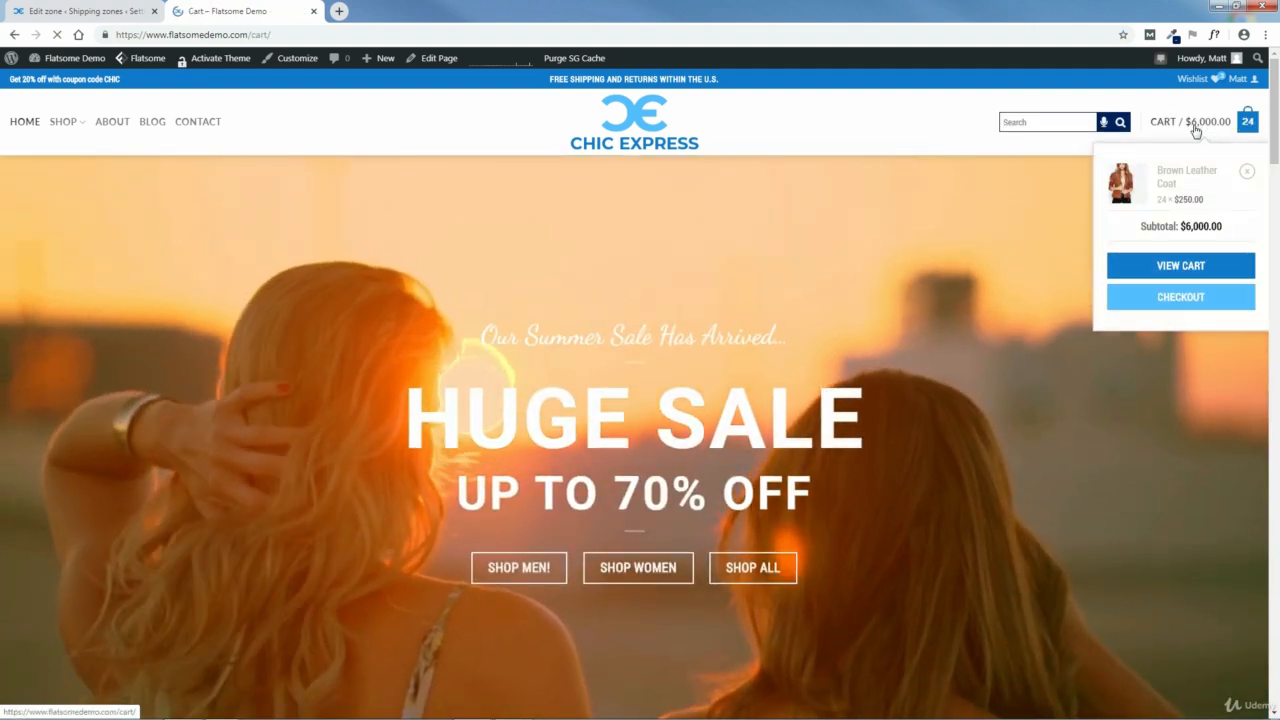
Step: Choose Free shipping in the cart totals and proceed to checkout
scroll(860, 407, "down", 2)
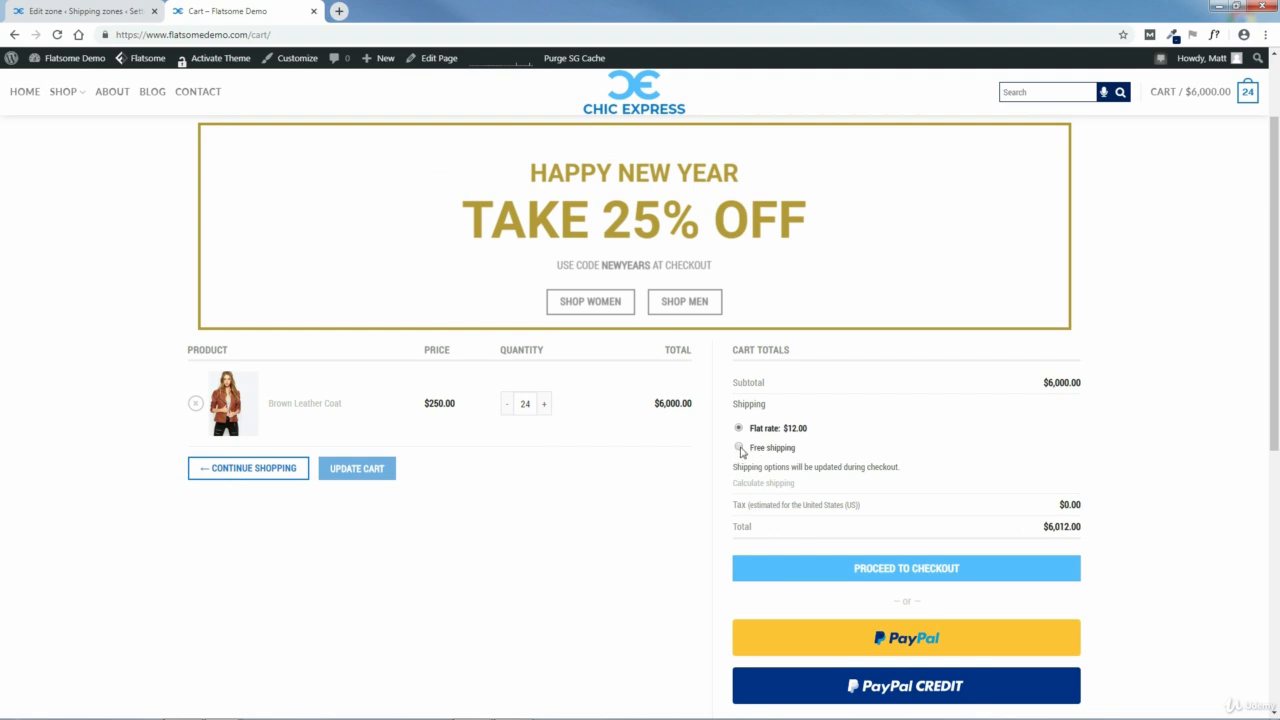
left_click(739, 448)
left_click(912, 568)
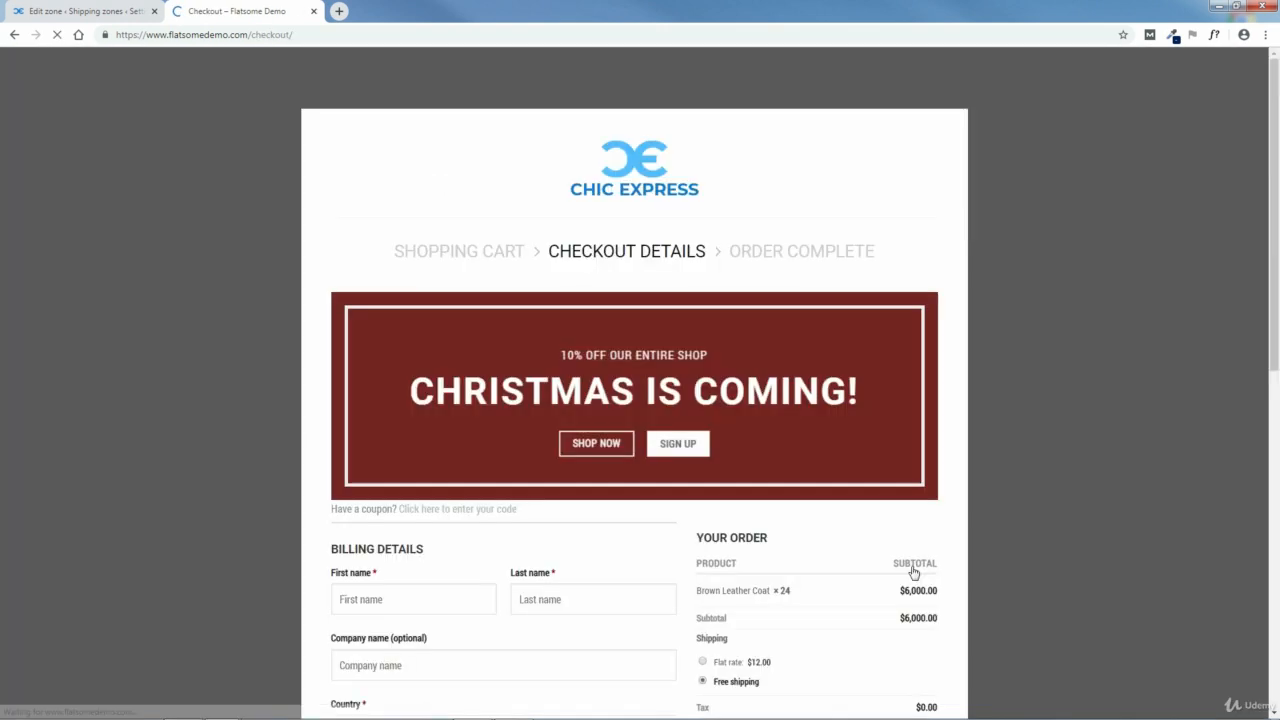
Step: Set the billing state to California and the ZIP to 90210, and check the tax in the order summary
left_click_drag(1273, 232, 1277, 416)
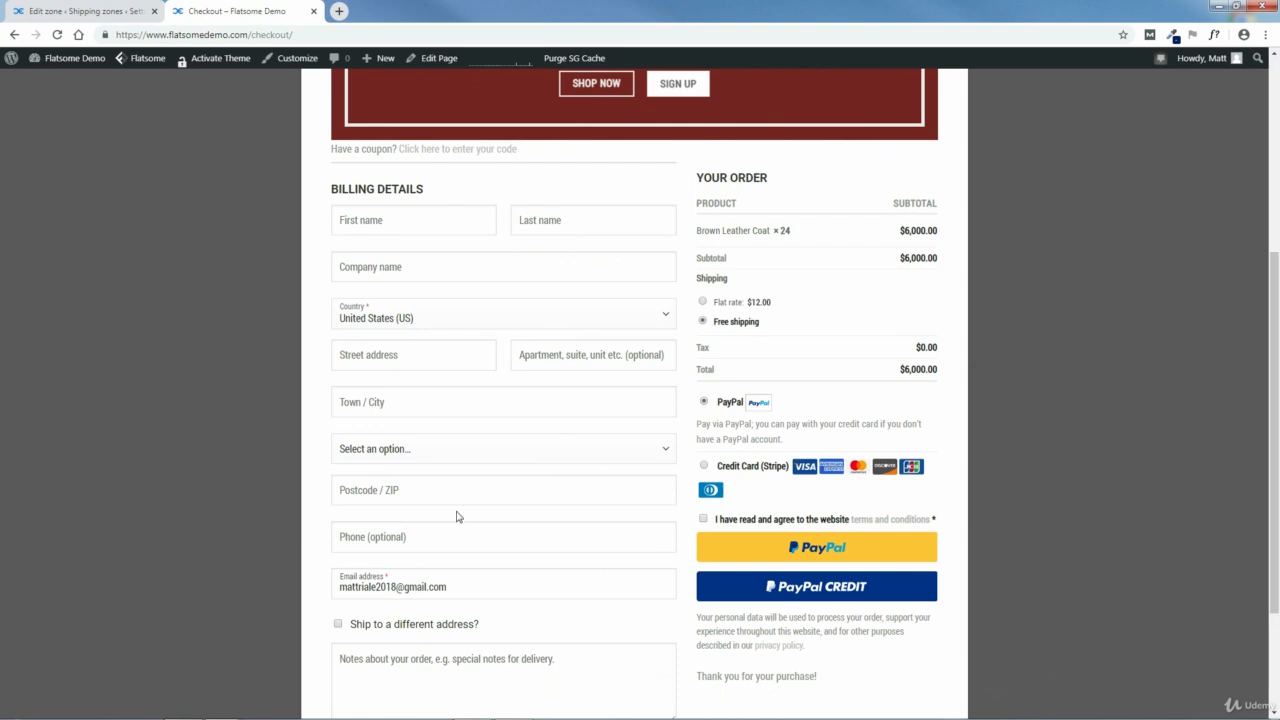
left_click(400, 455)
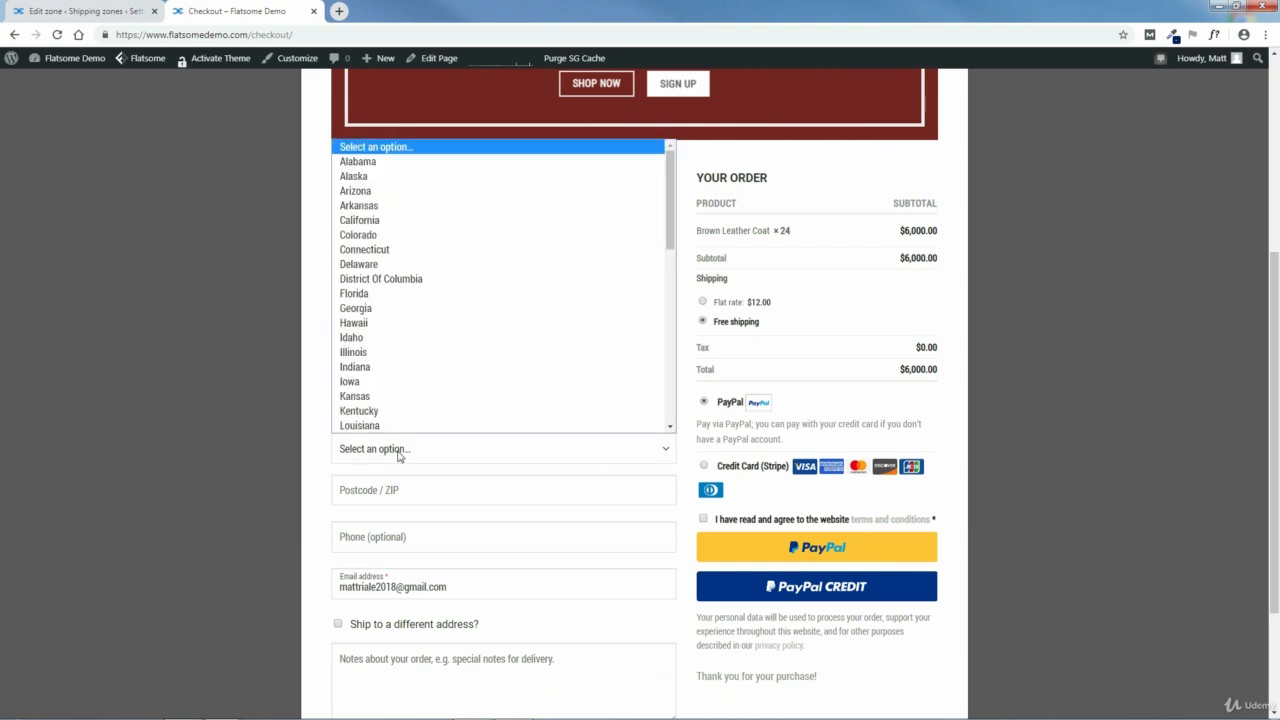
left_click(377, 222)
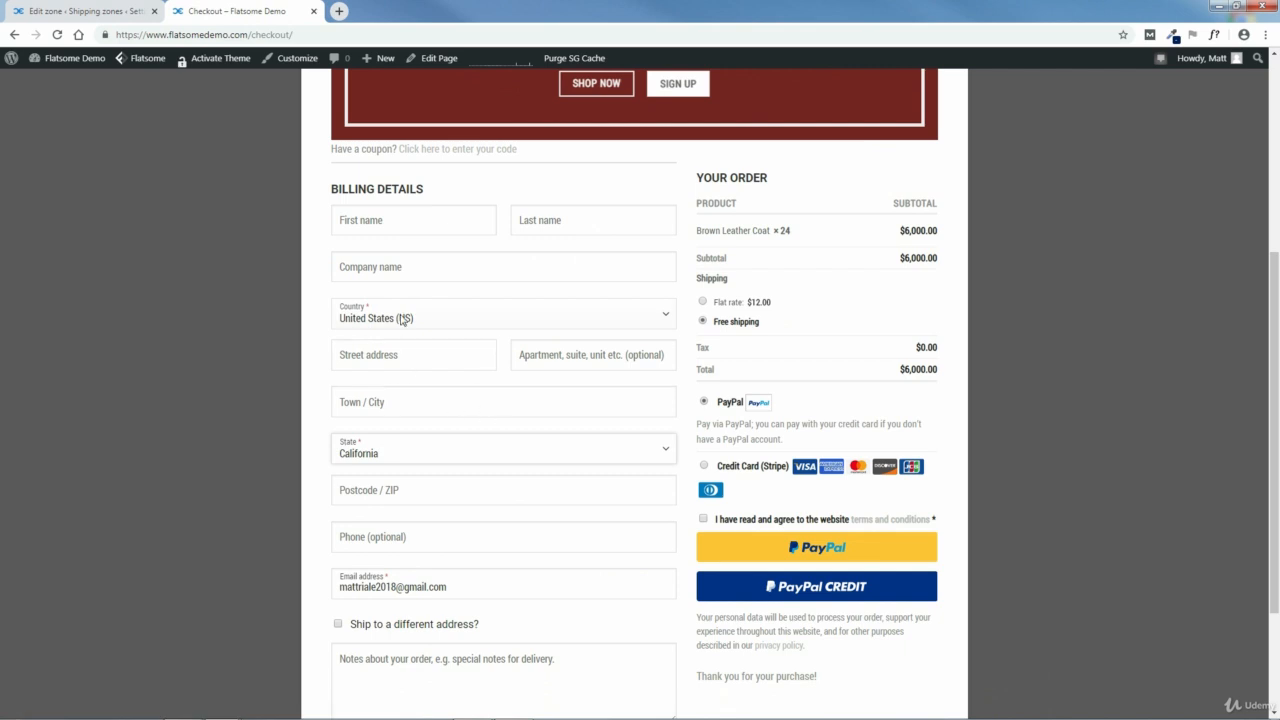
left_click(422, 487)
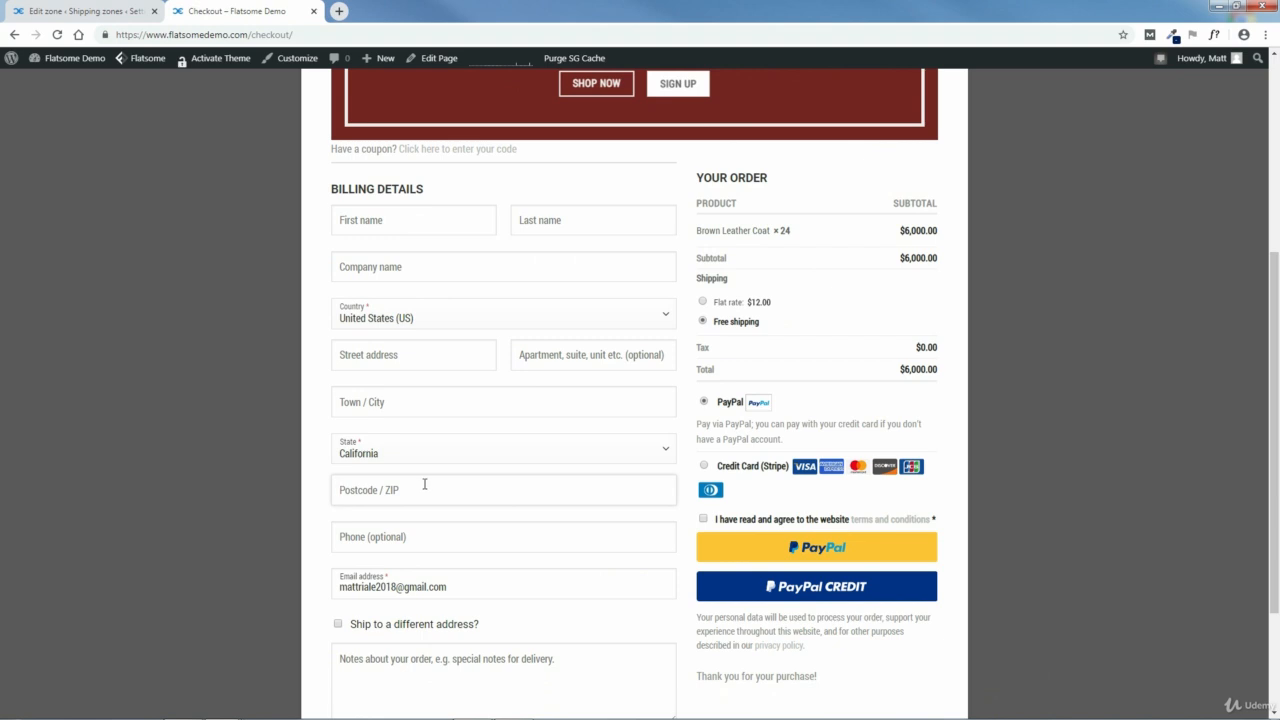
type("90210")
mouse_move(1274, 362)
left_mouse_down()
mouse_move(1267, 232)
mouse_move(1268, 420)
mouse_move(1277, 197)
mouse_move(1276, 366)
left_mouse_up()
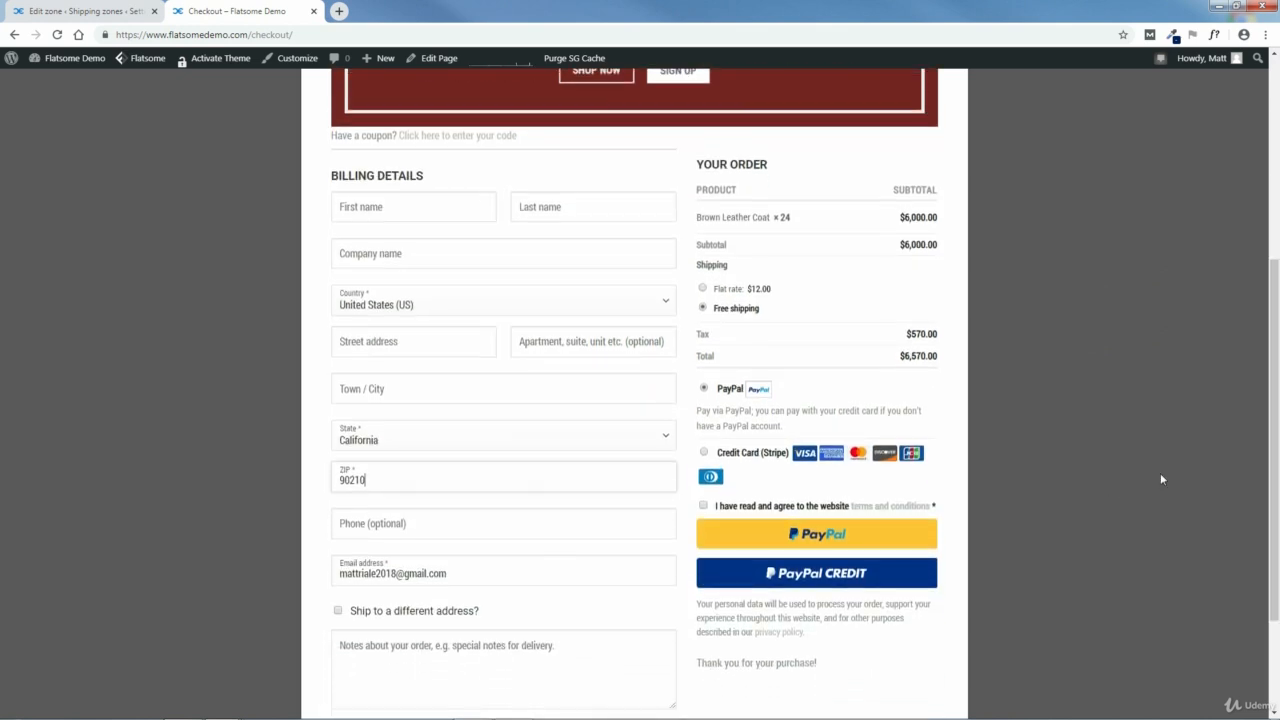
scroll(1150, 470, "down", 1)
scroll(1140, 455, "up", 1)
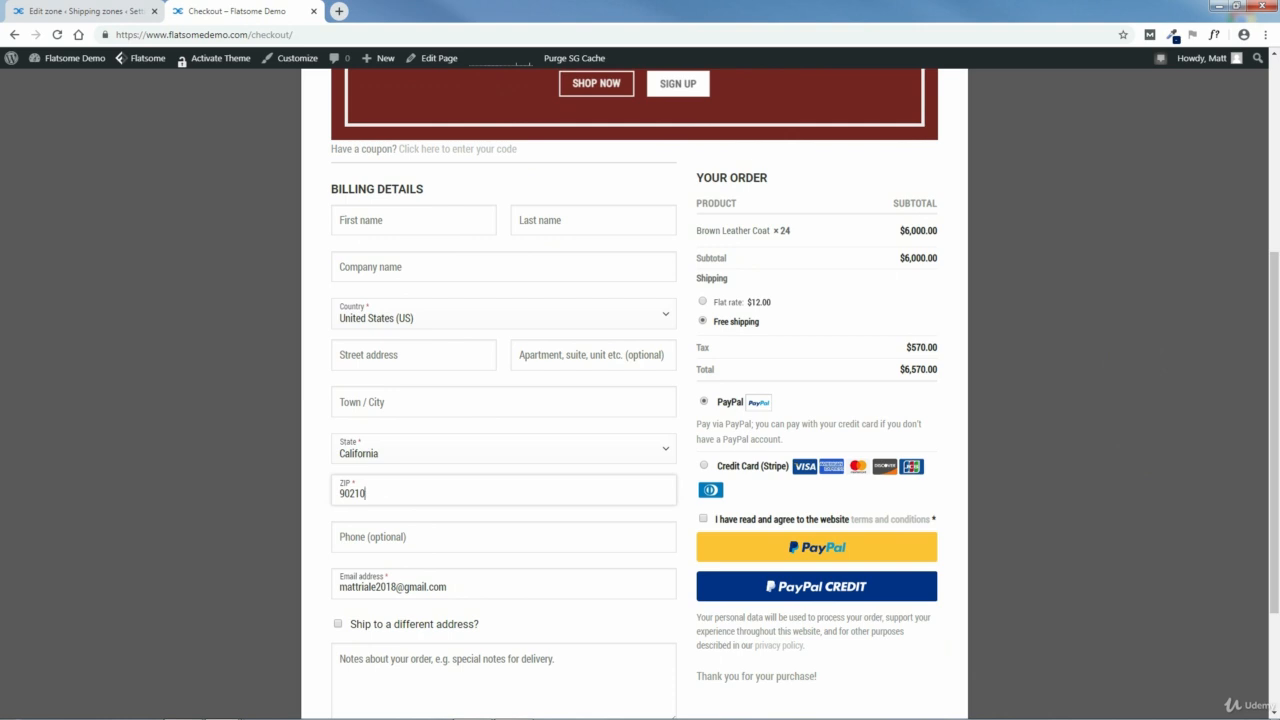
left_click(108, 328)
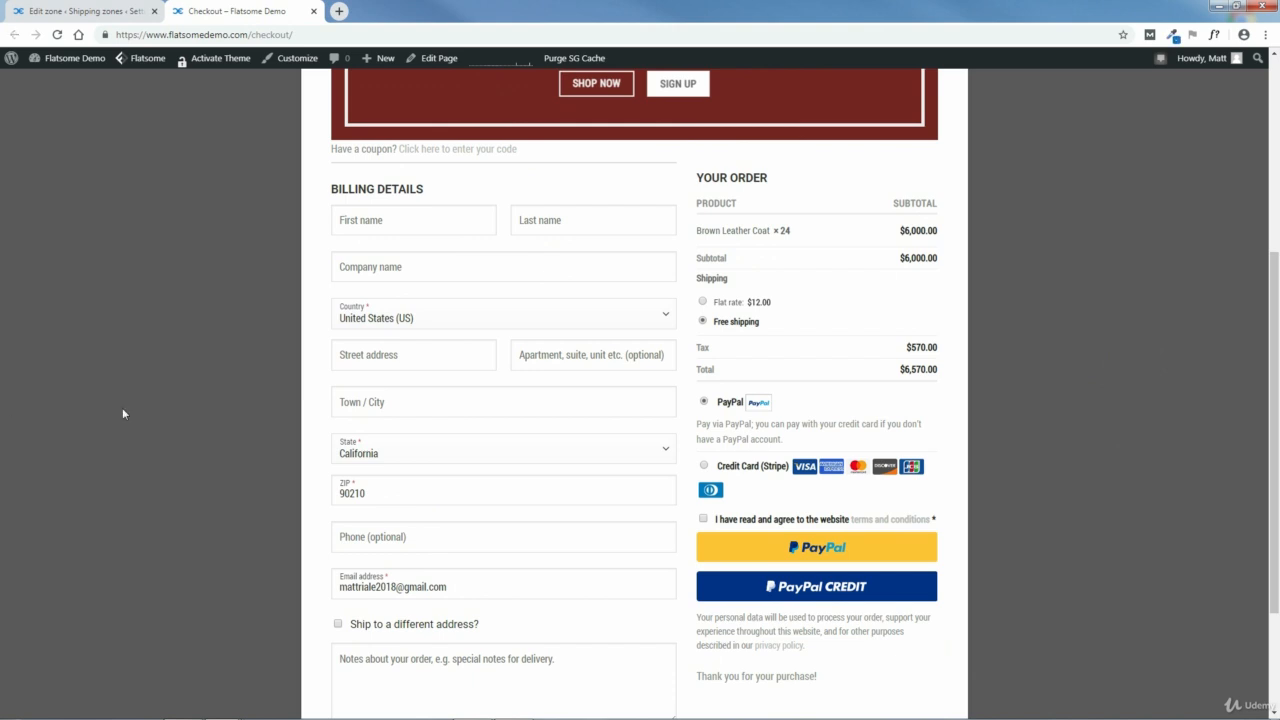
Step: Return to the store settings, enable PayPal among the payment methods and open its setup page
left_click(86, 11)
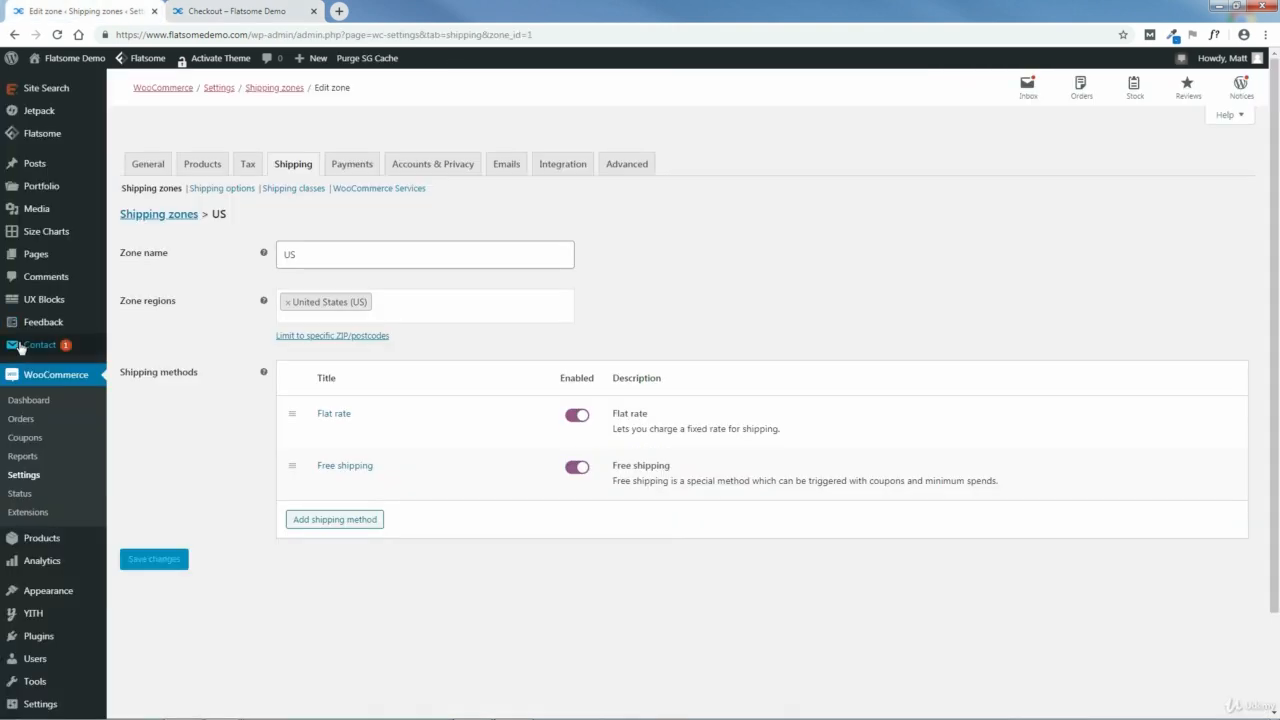
left_click(349, 172)
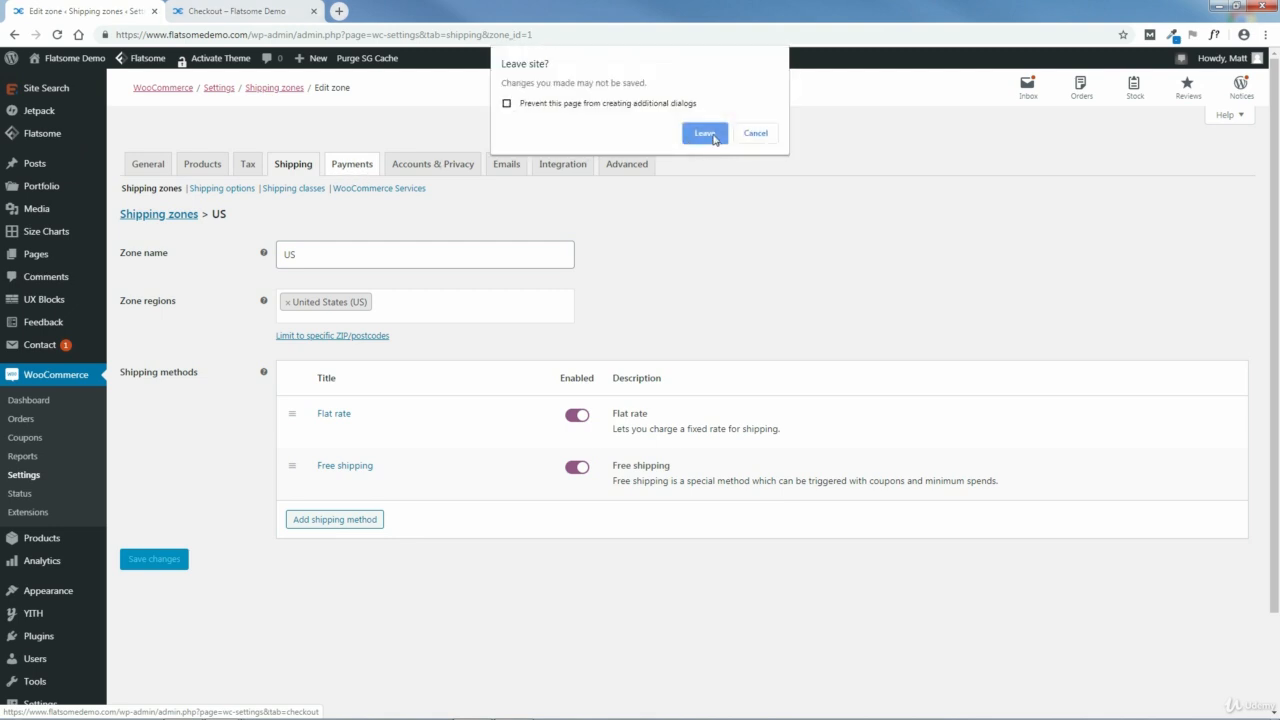
left_click(712, 137)
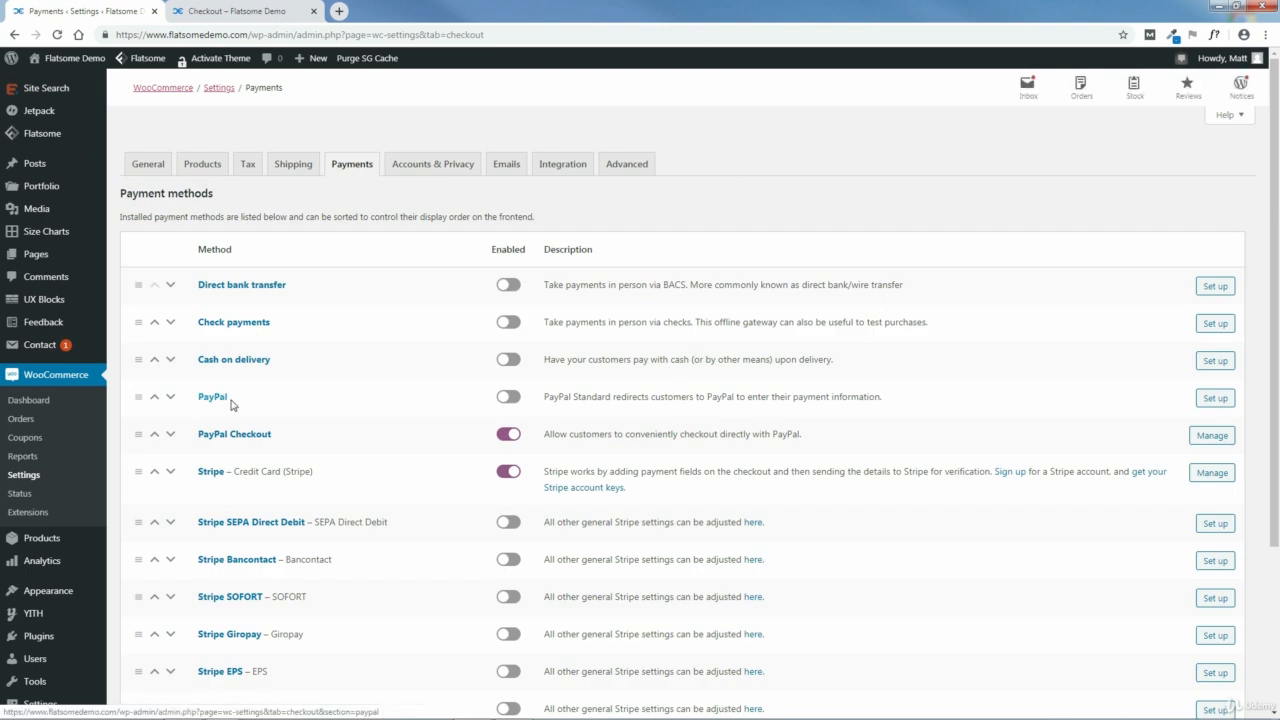
left_click(506, 399)
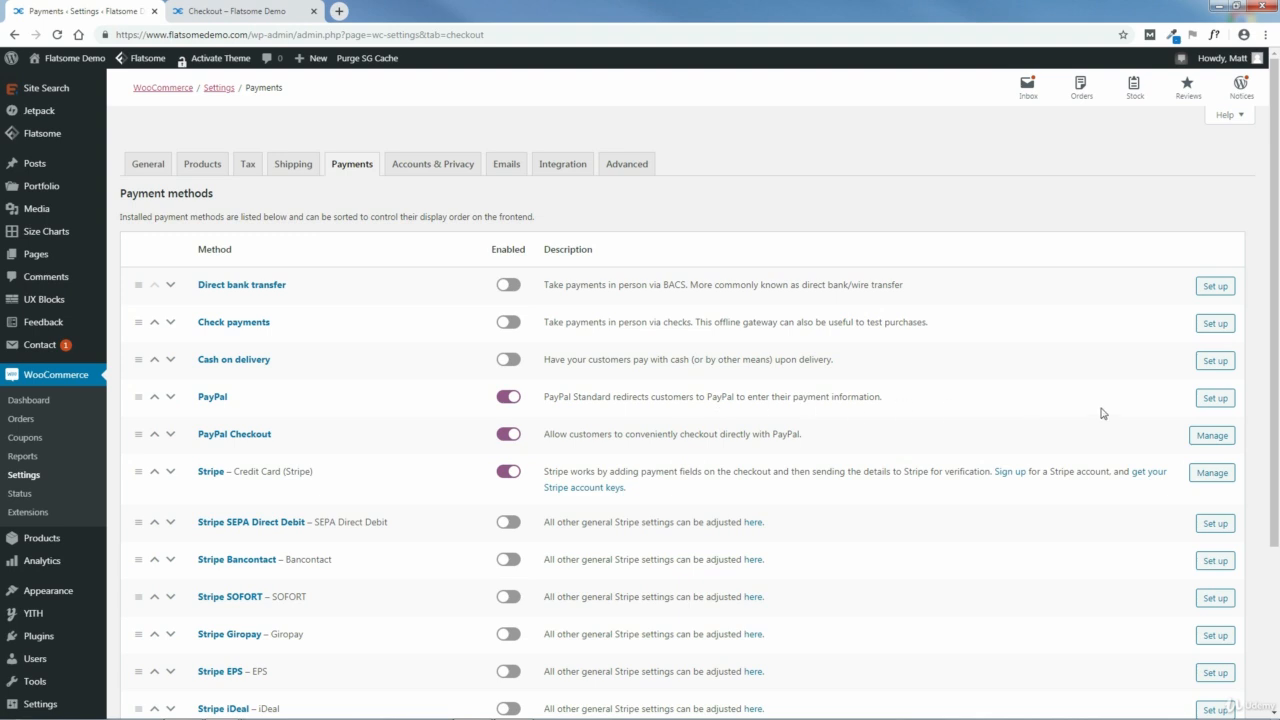
left_click(1211, 399)
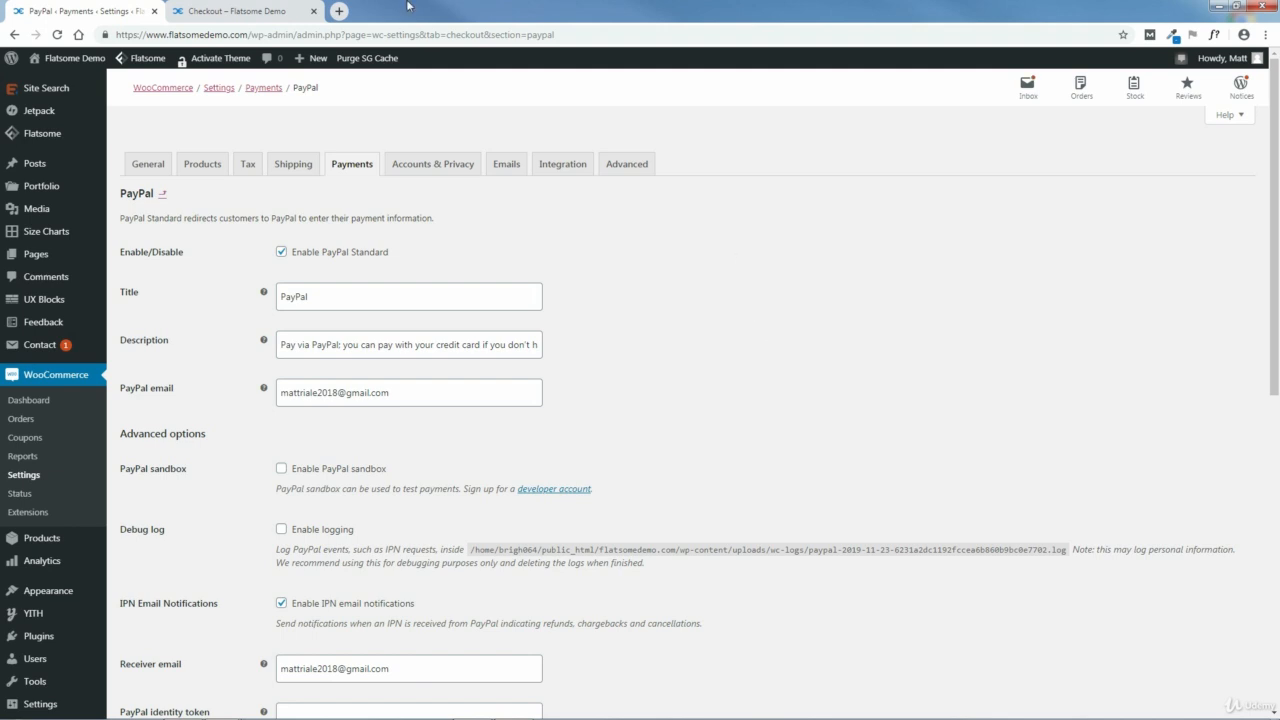
Step: Open PayPal's website in a new browser tab, start signing up and select Business Account
left_click(339, 11)
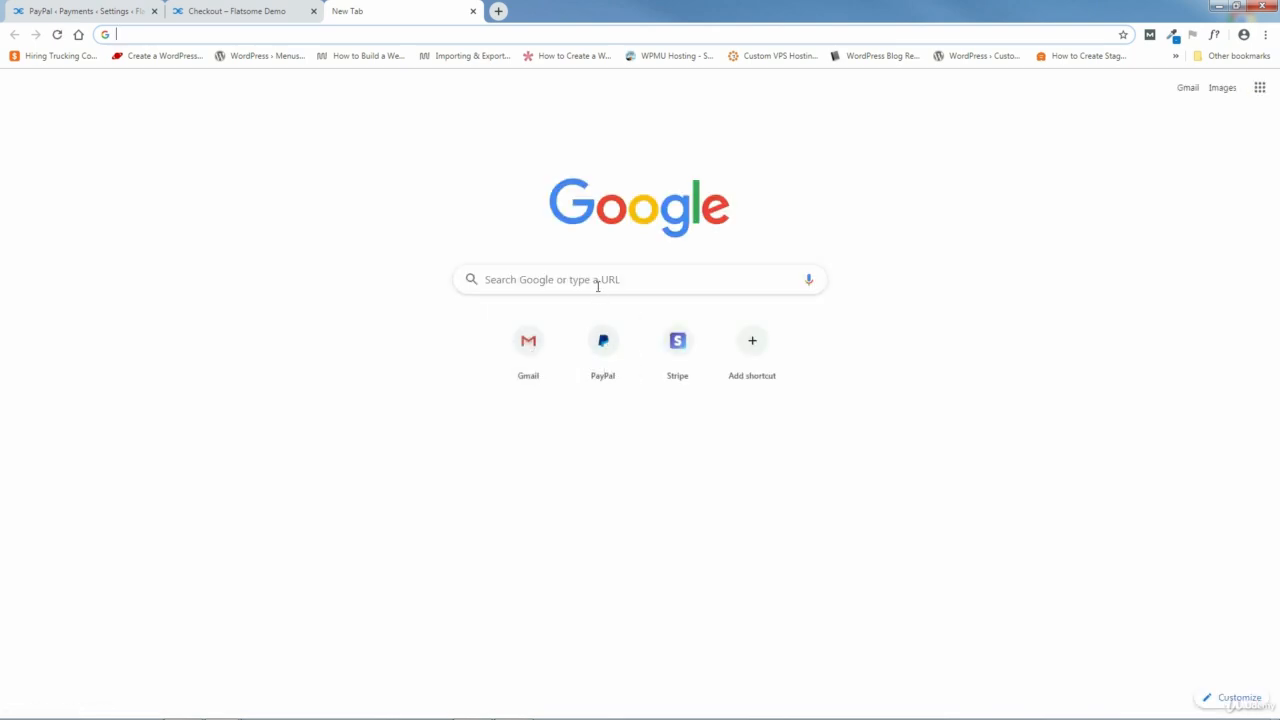
left_click(599, 285)
left_click(602, 345)
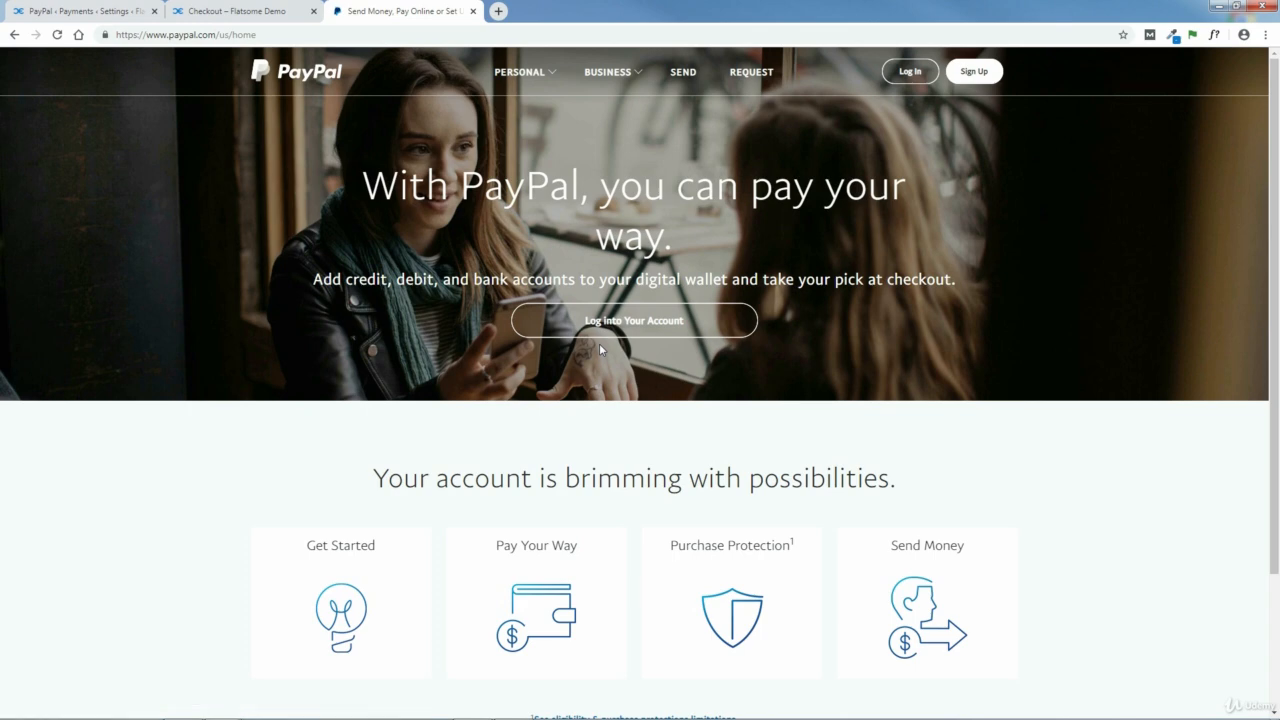
left_click(974, 74)
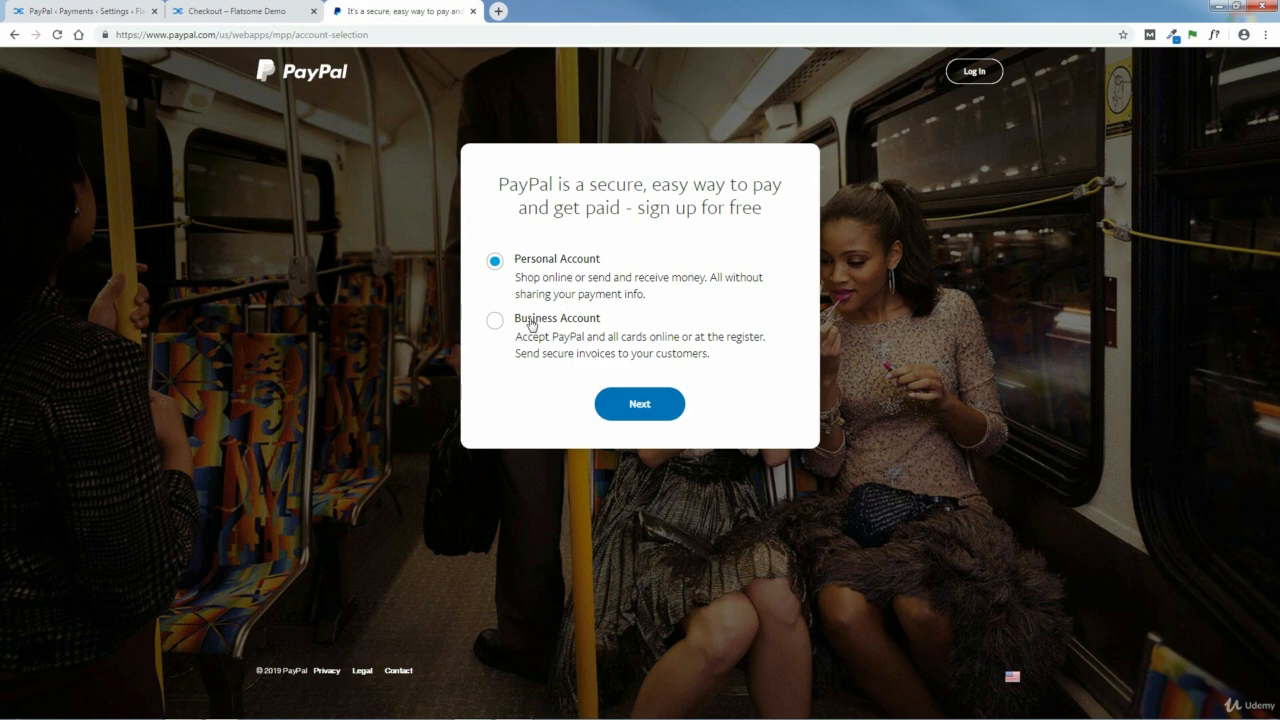
left_click(565, 319)
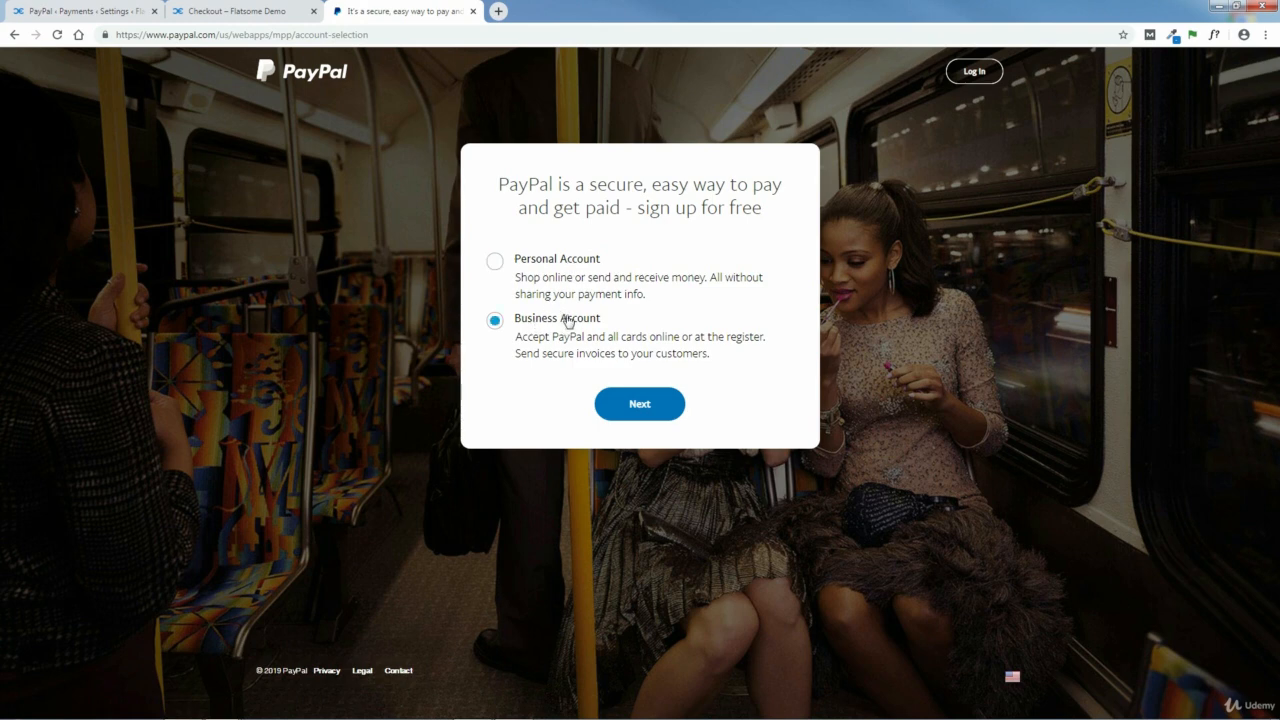
left_click(561, 261)
left_click(565, 320)
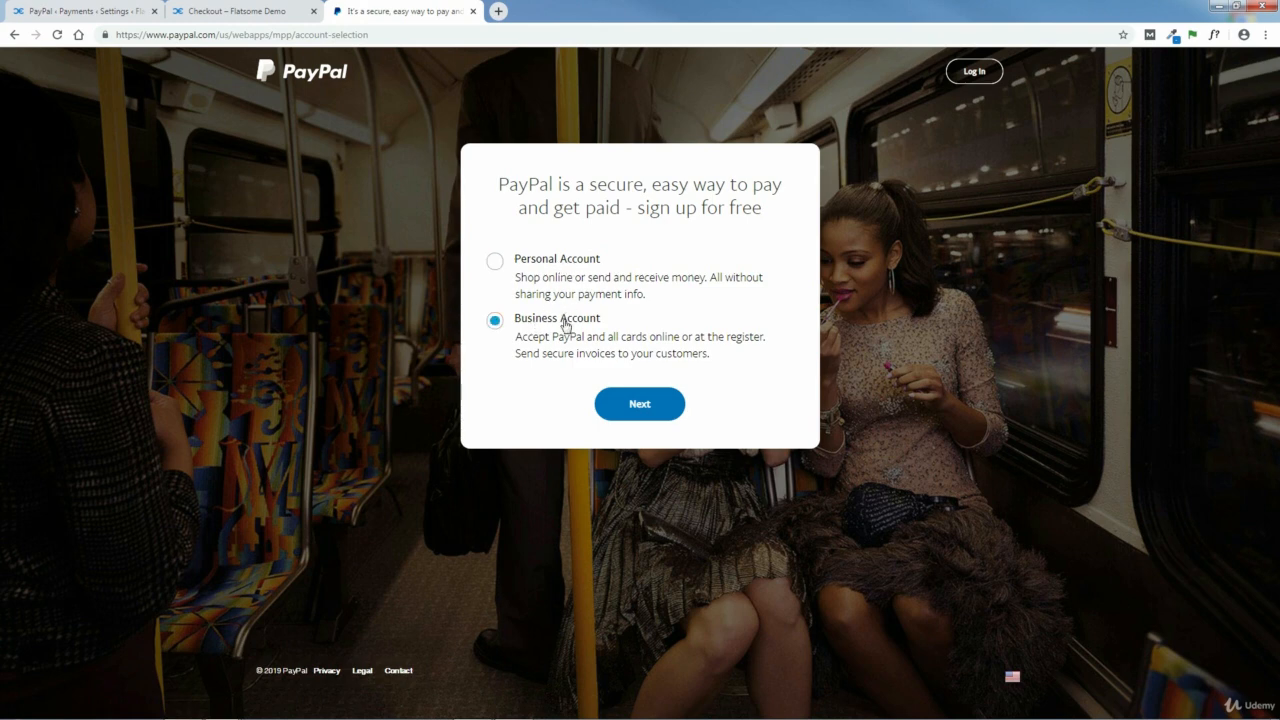
left_click(405, 39)
right_click(185, 36)
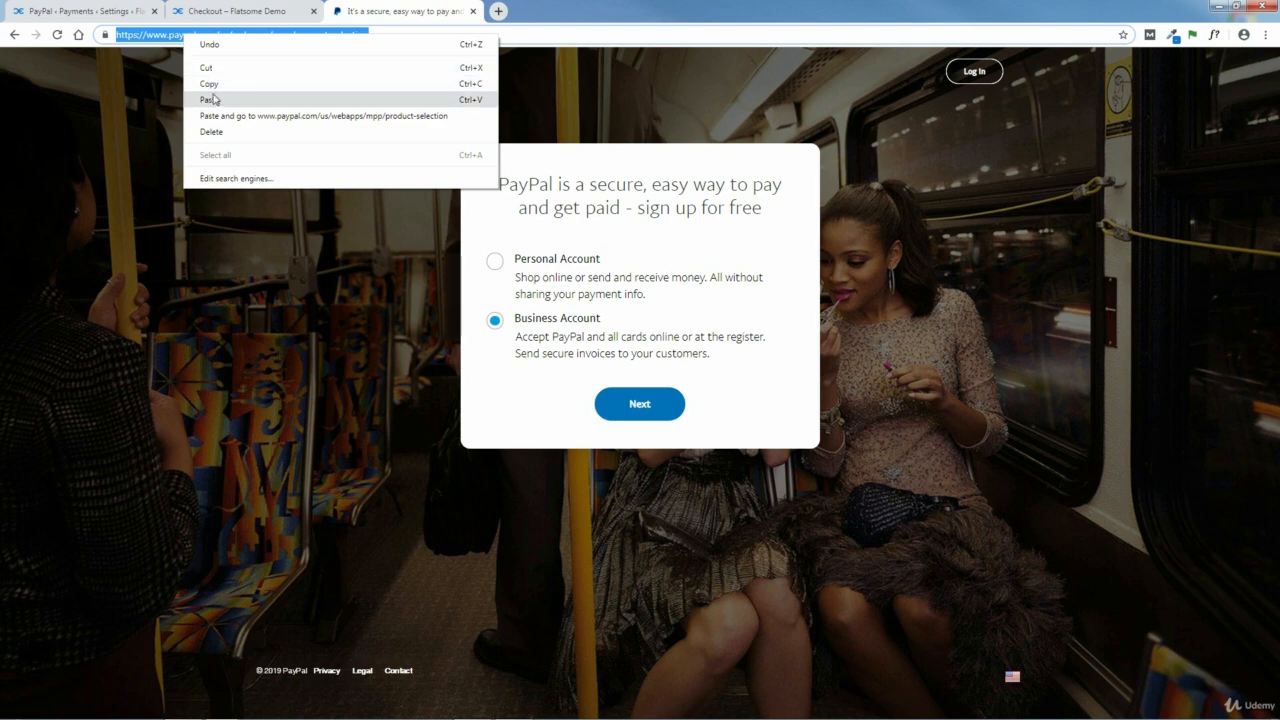
left_click(213, 99)
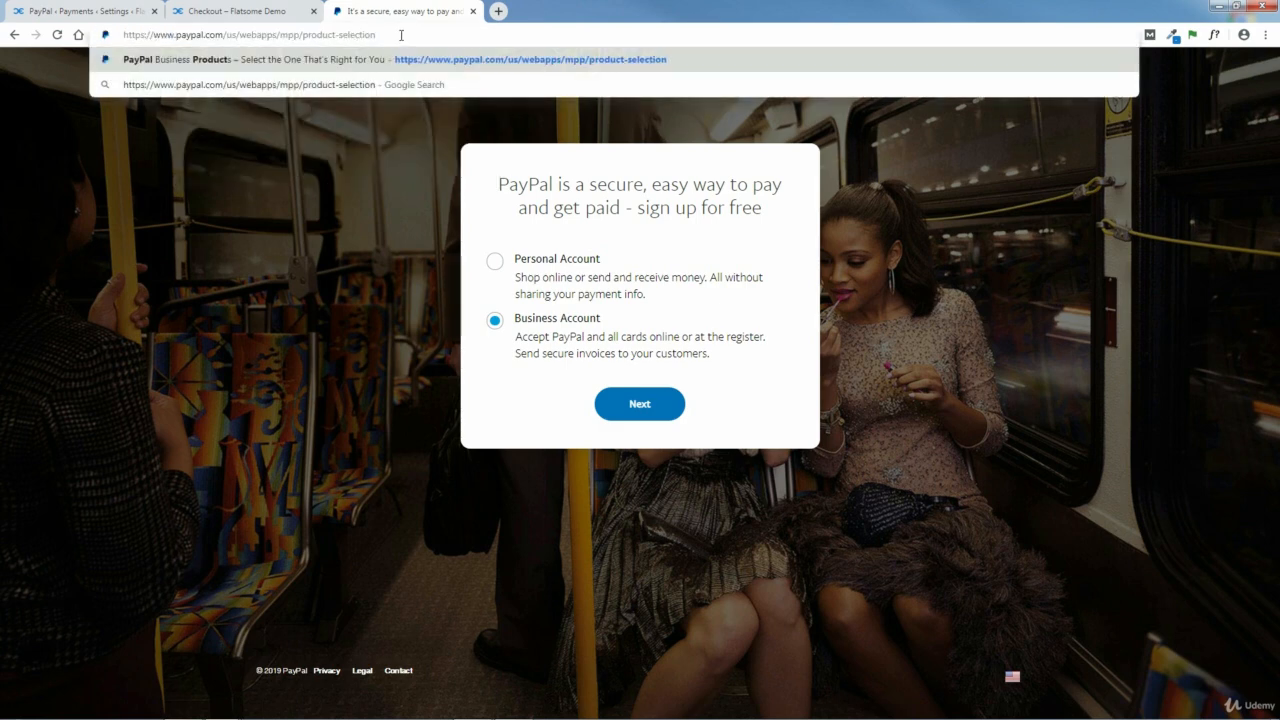
key("Return")
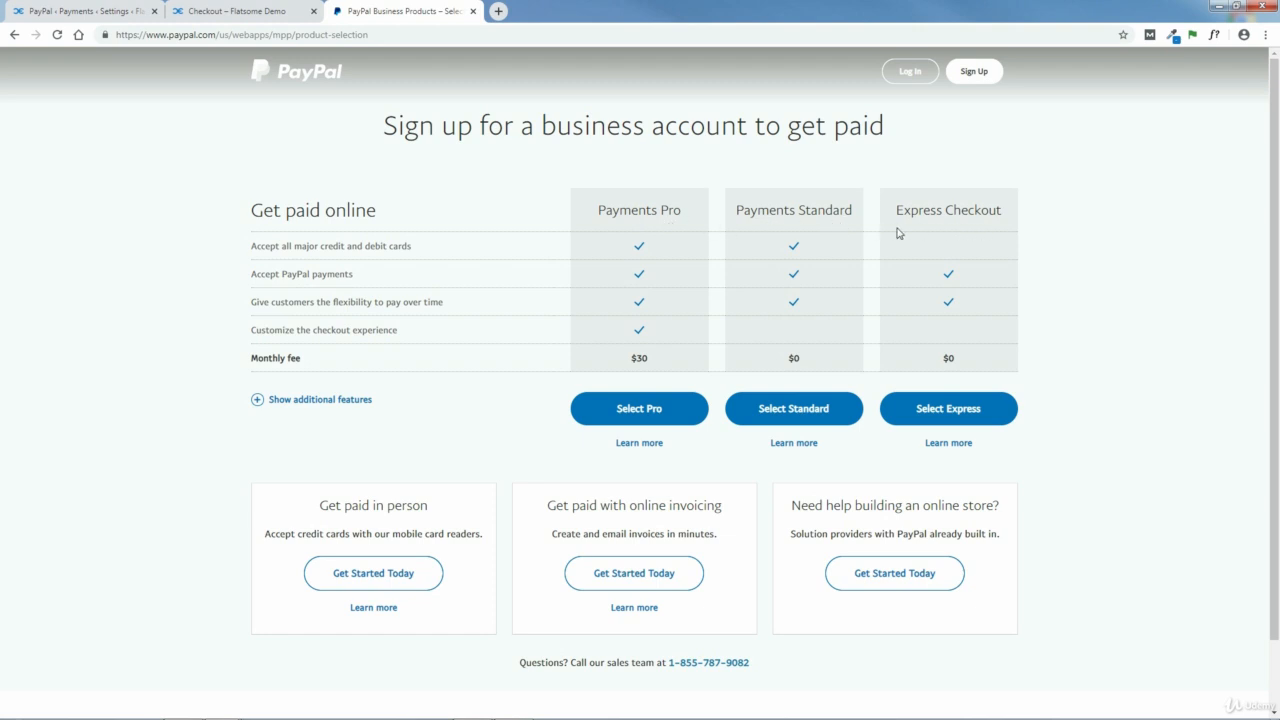
Step: Expand the additional plan features, view the Payments Standard sign-up and close the PayPal tab
left_click(283, 403)
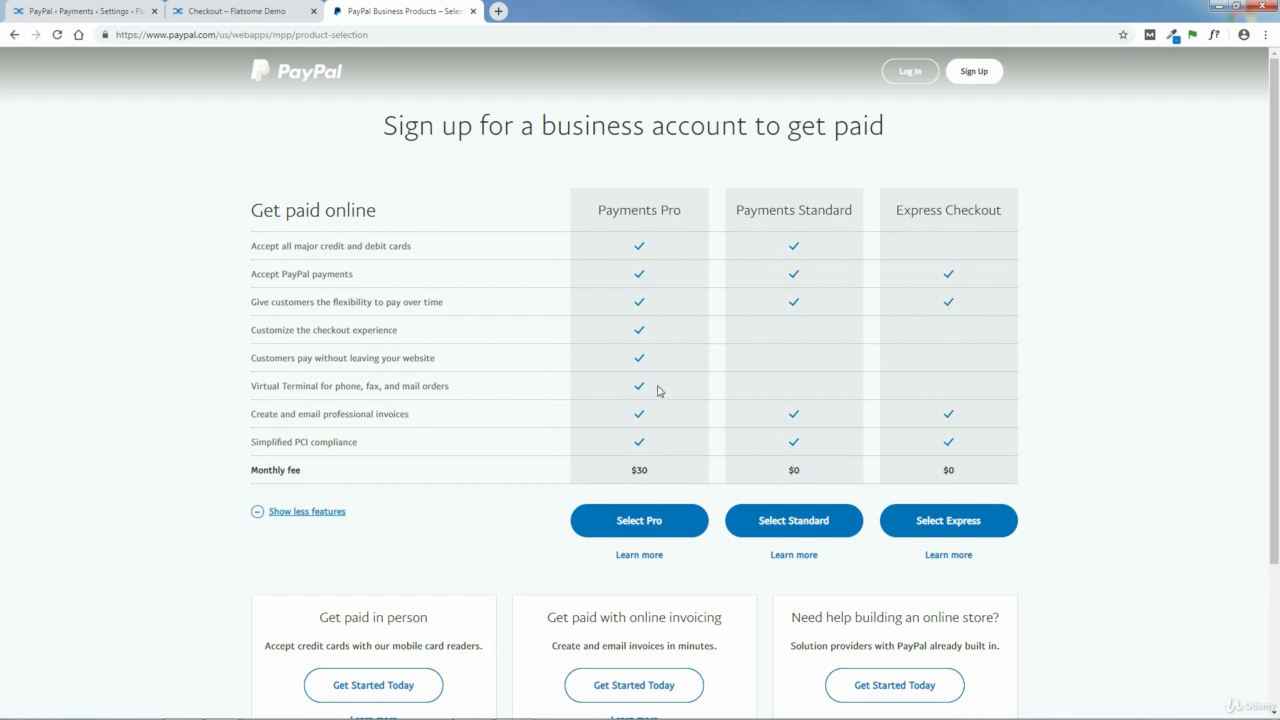
left_click(785, 522)
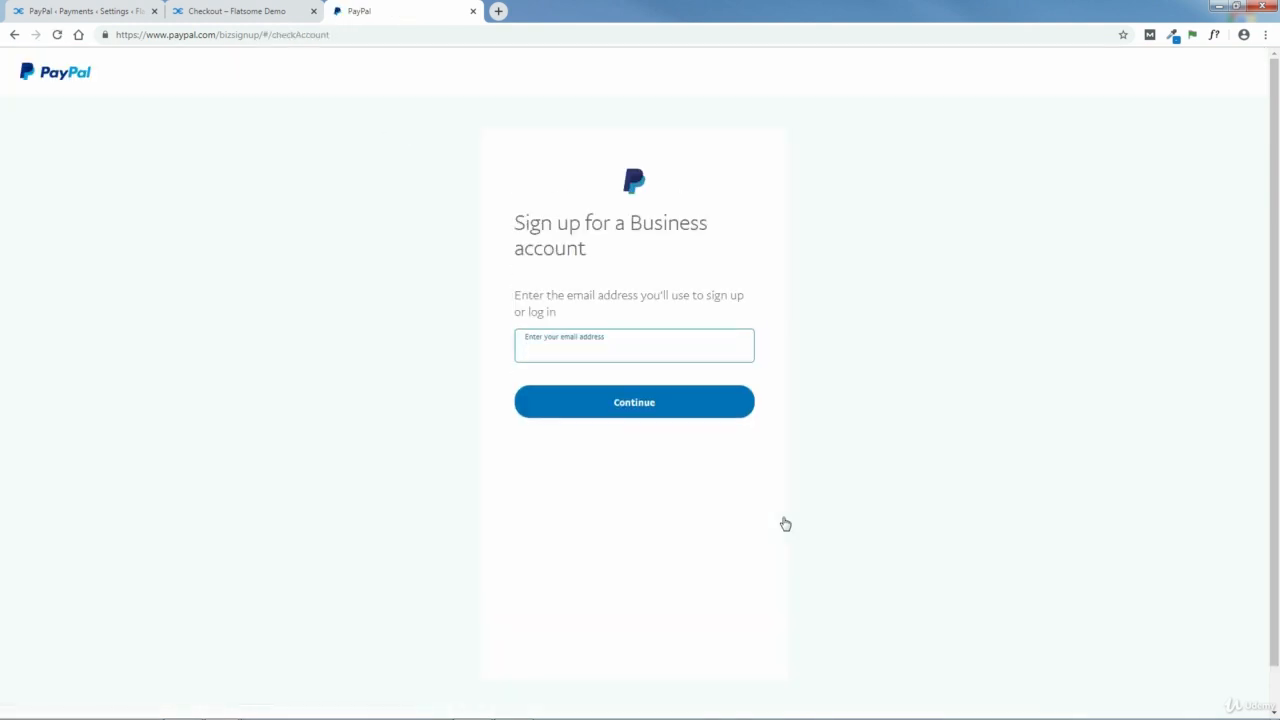
left_click(472, 11)
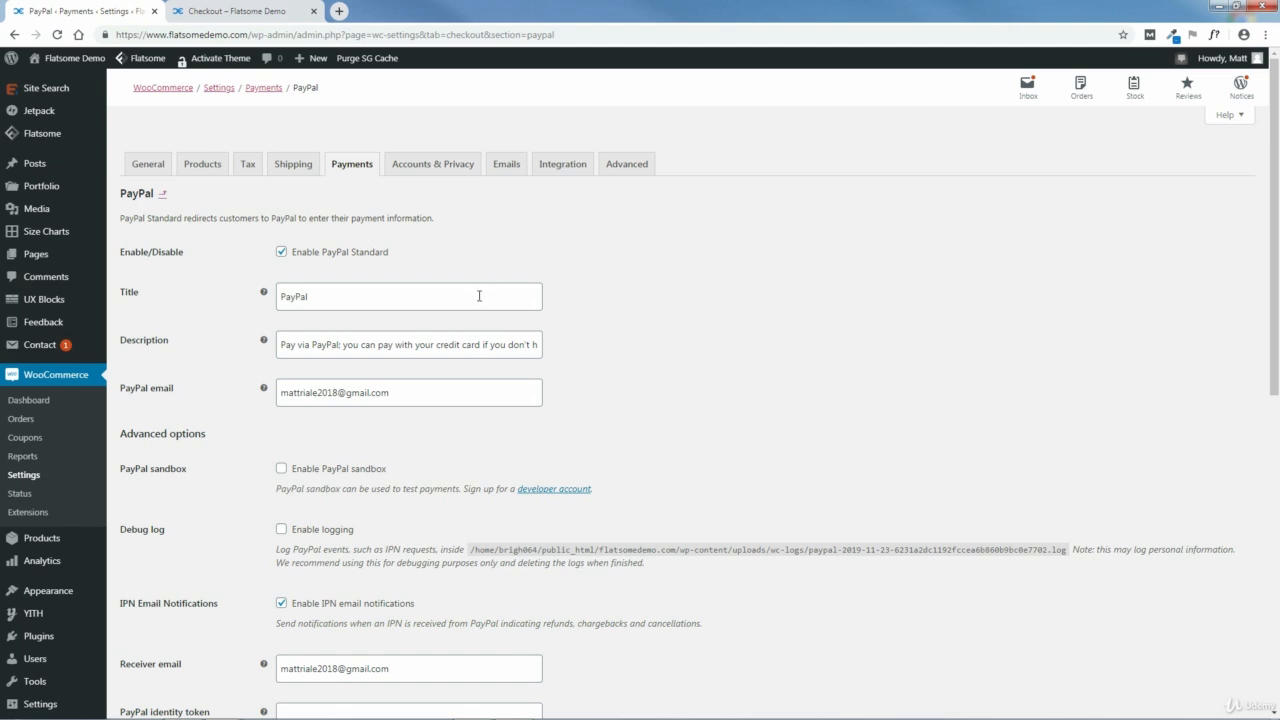
Step: Check the PayPal email address and save the PayPal payment settings
left_click_drag(408, 391, 276, 398)
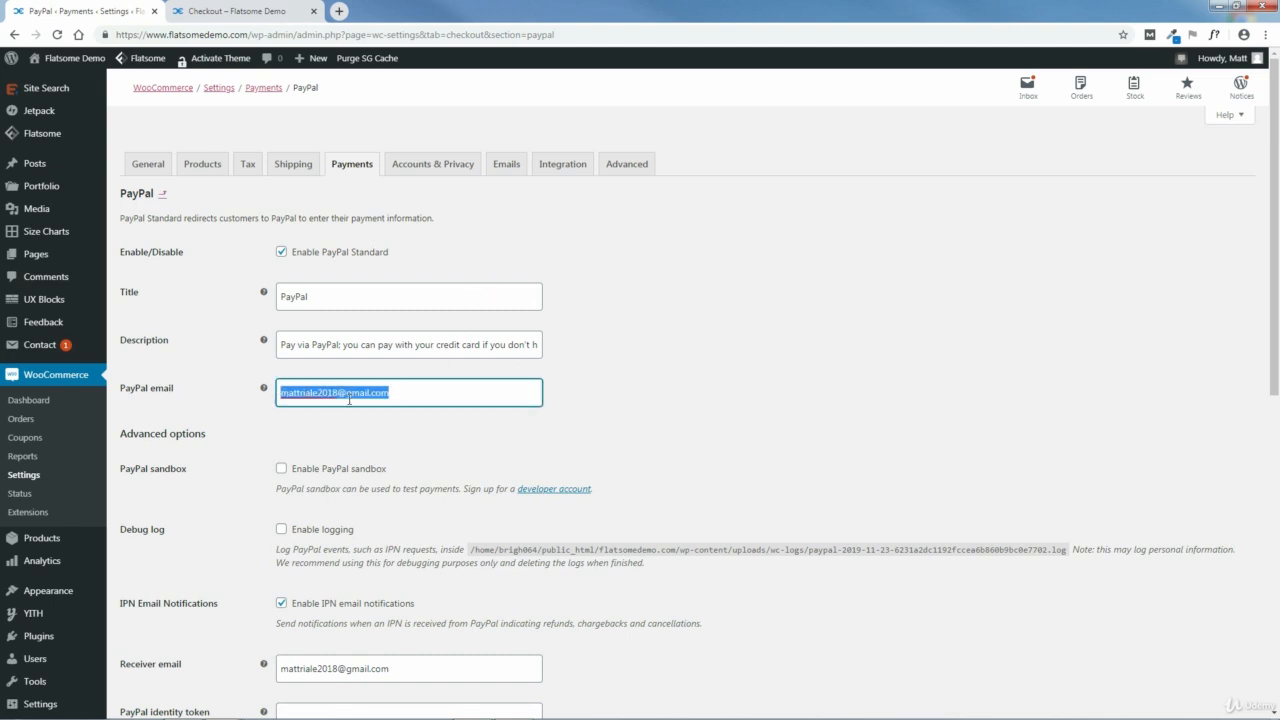
left_click(685, 388)
scroll(789, 386, "down", 10)
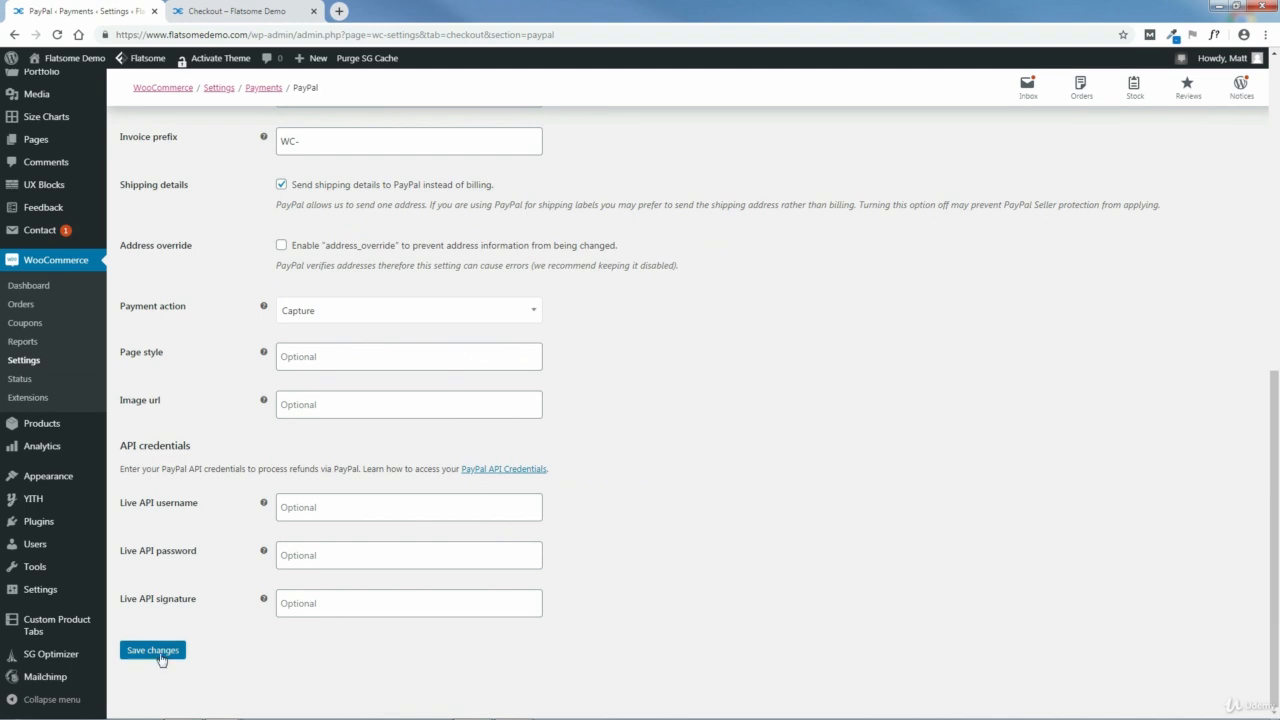
left_click(153, 651)
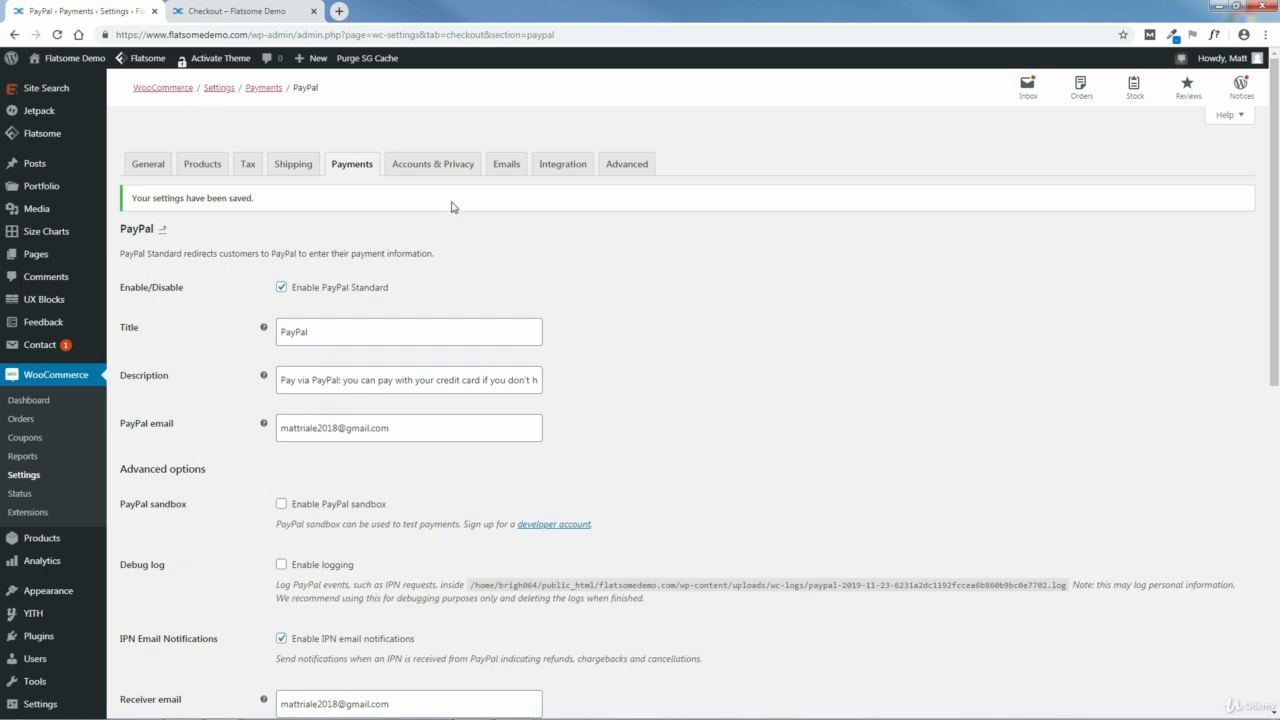
Step: Open the settings of the Stripe credit card payment method and bring up the Stripe dashboard in a new browser tab
left_click(352, 168)
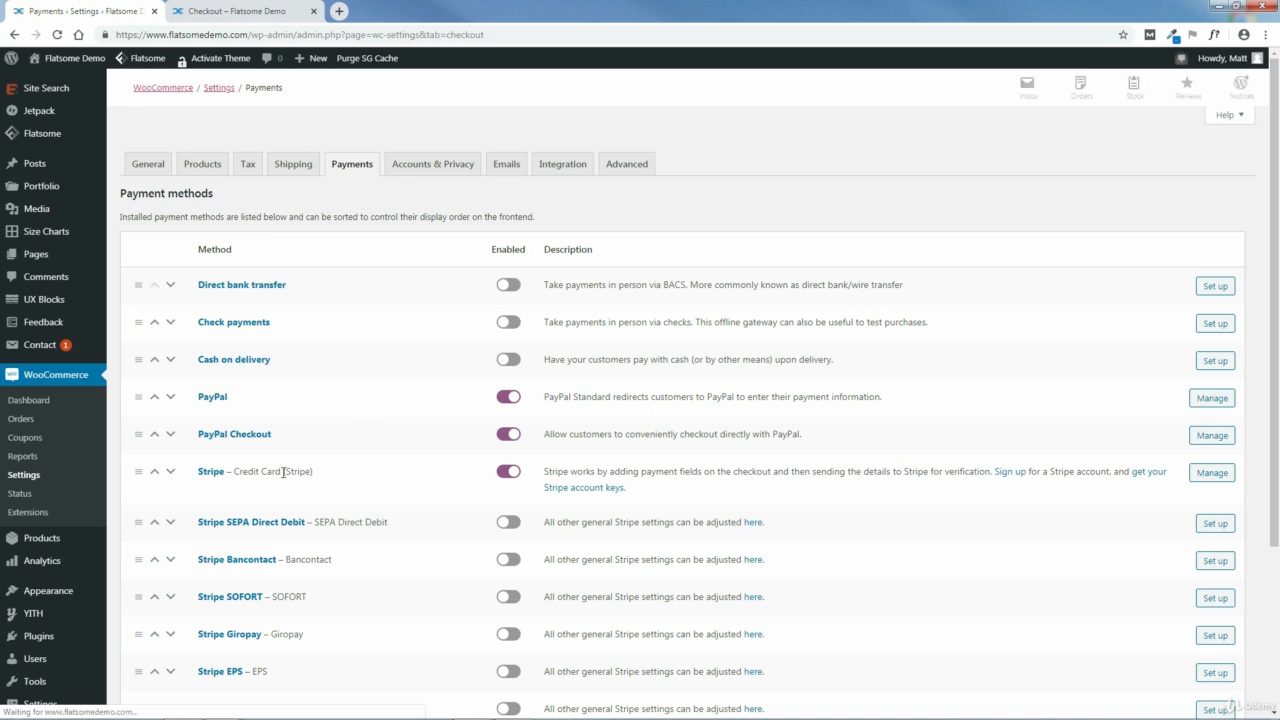
left_click(1210, 481)
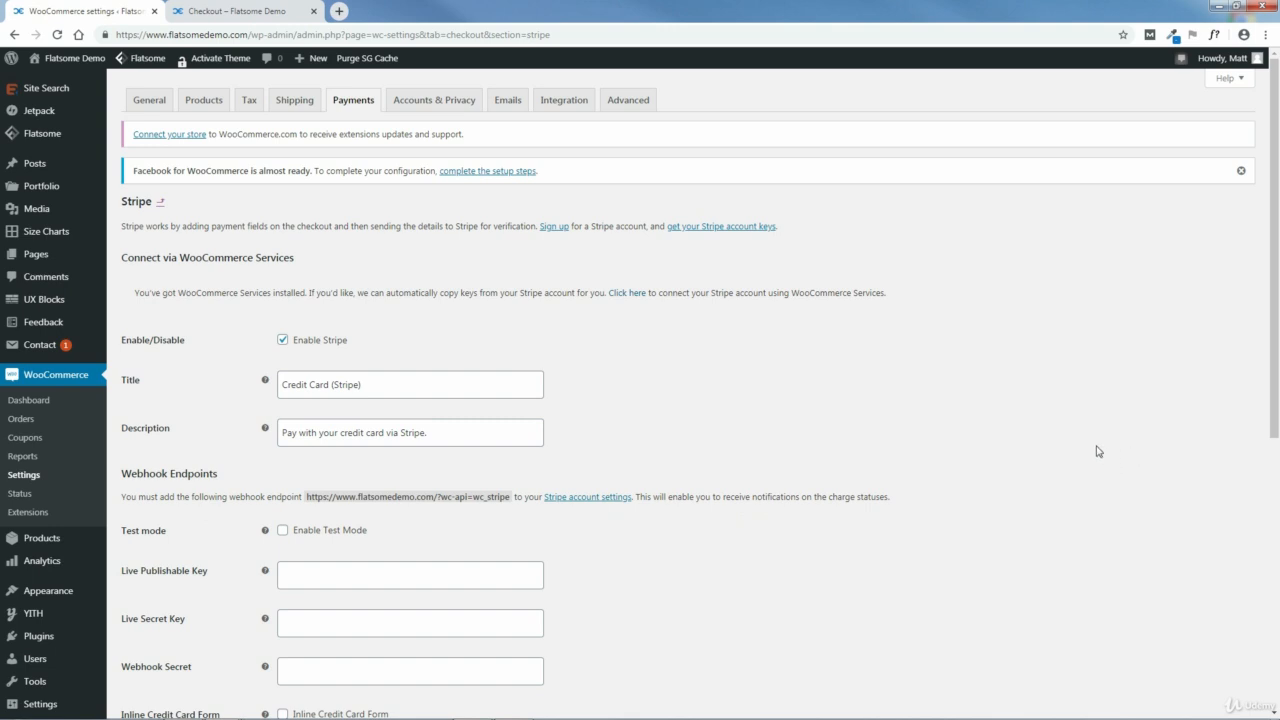
left_click(339, 11)
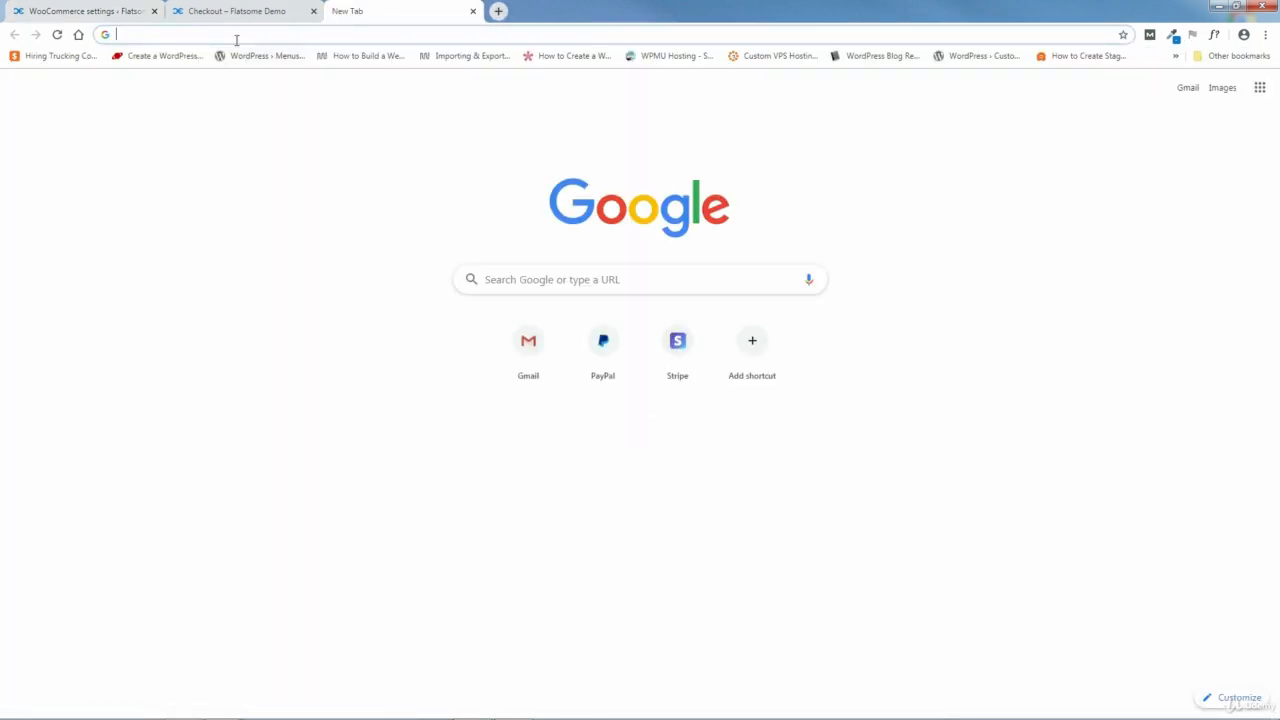
left_click(679, 347)
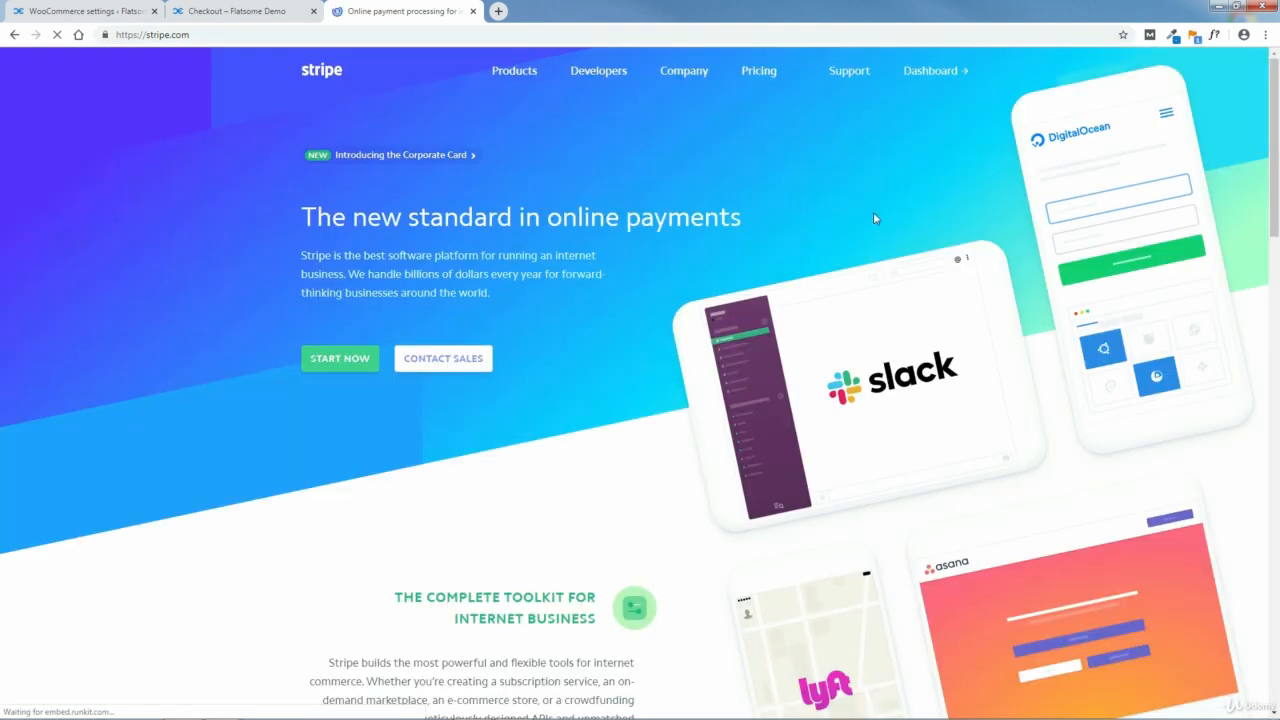
left_click(926, 71)
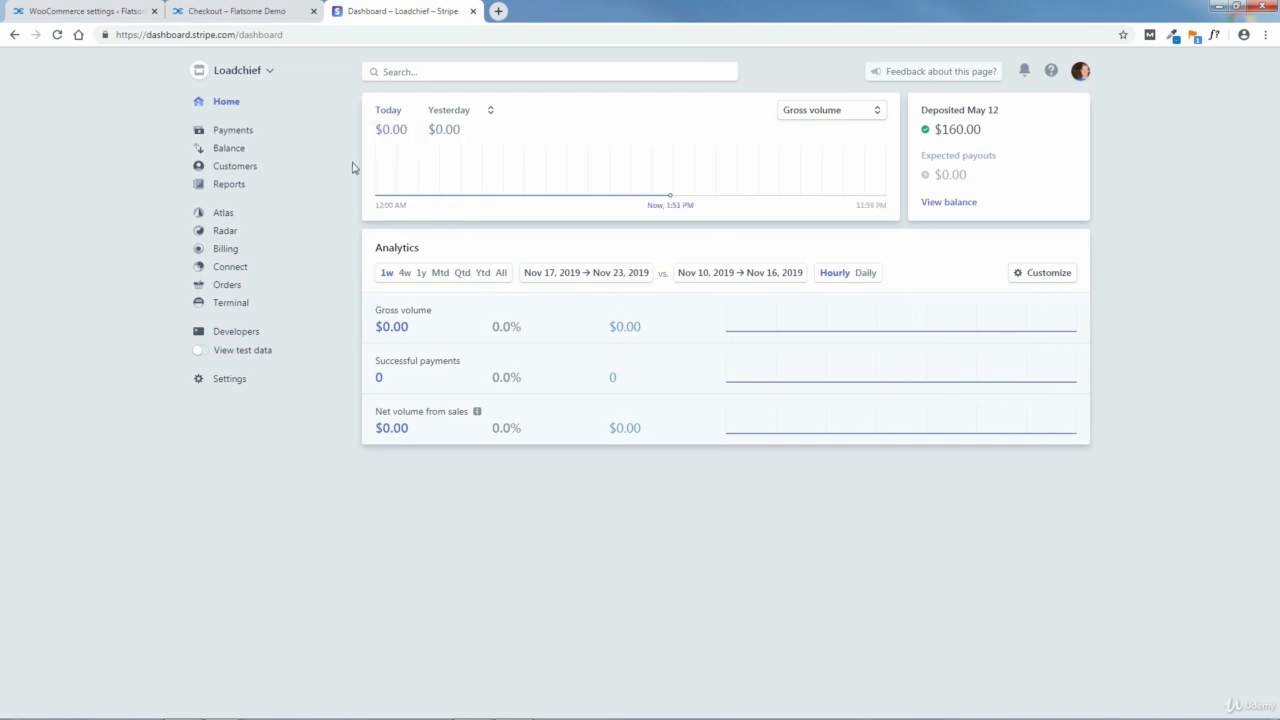
Step: Create a new Stripe account named Flatsome
left_click(250, 76)
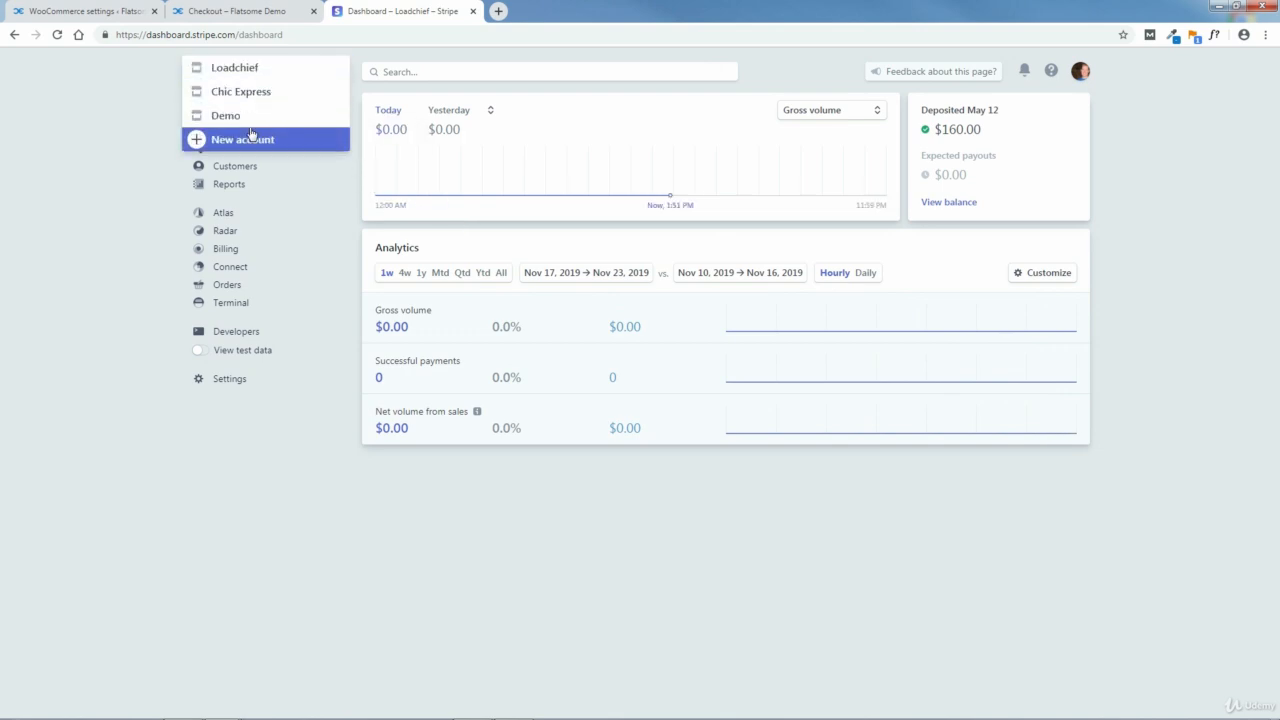
left_click(322, 210)
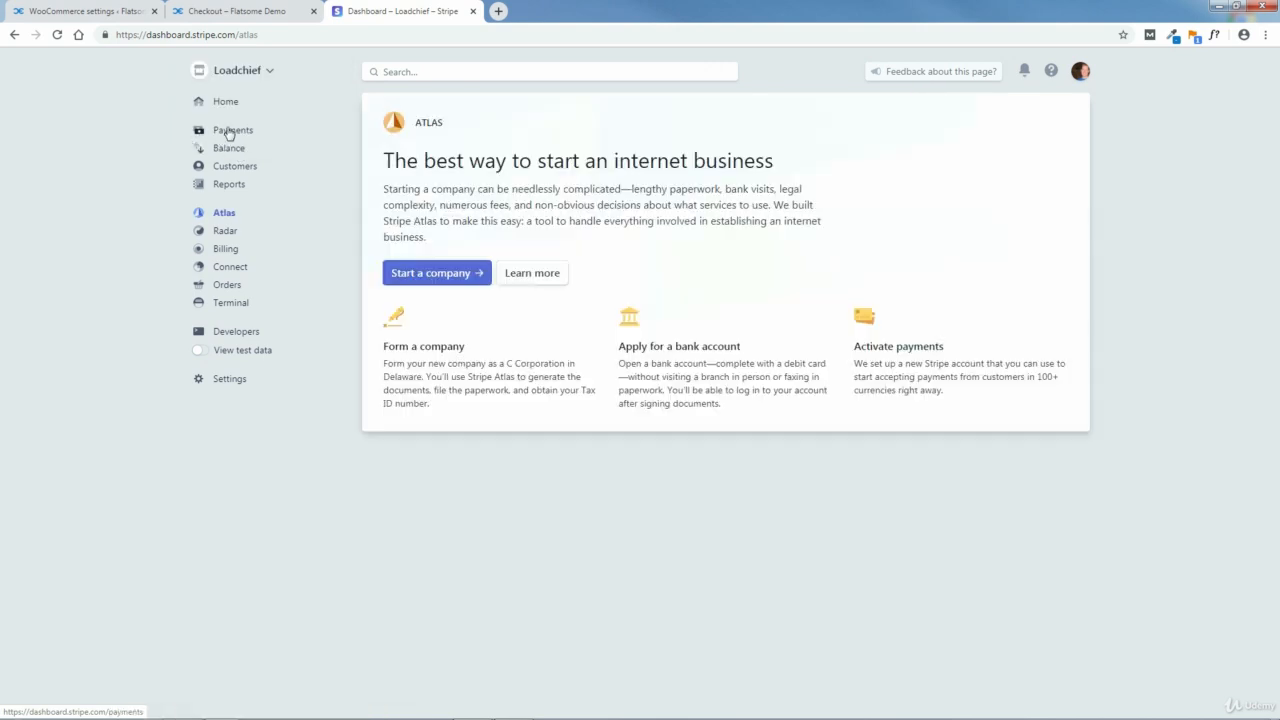
left_click(232, 66)
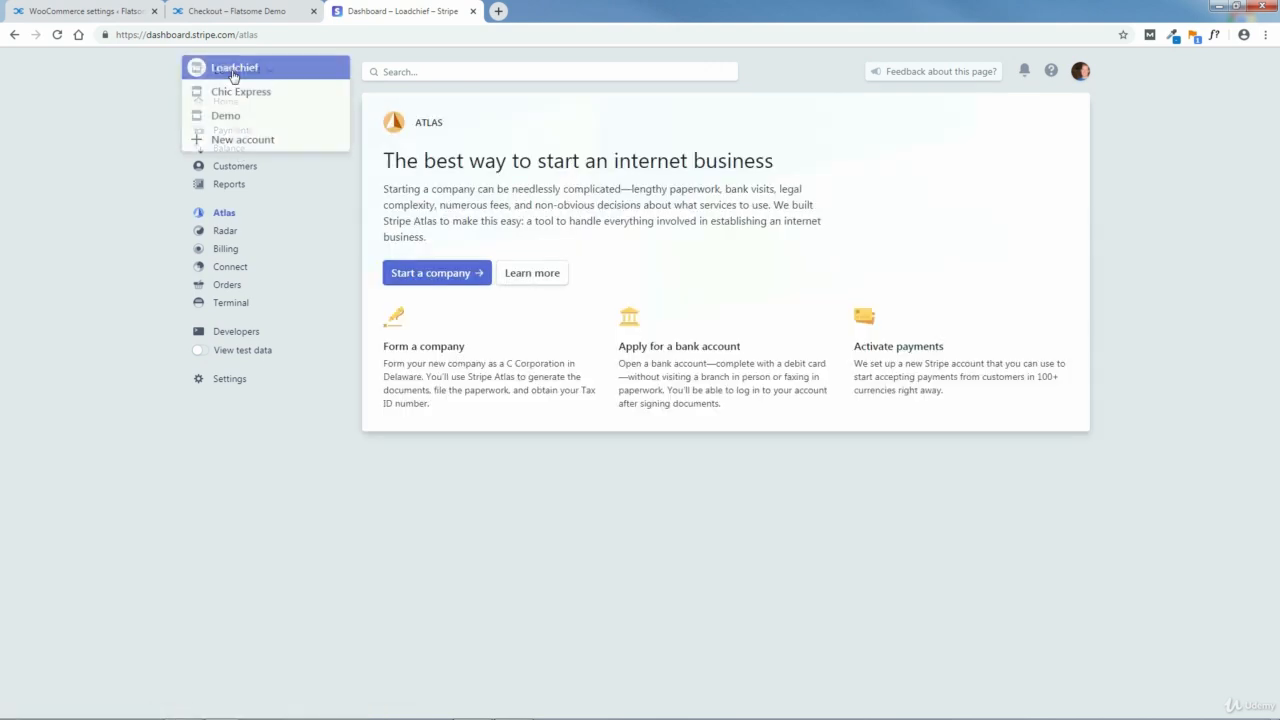
left_click(233, 146)
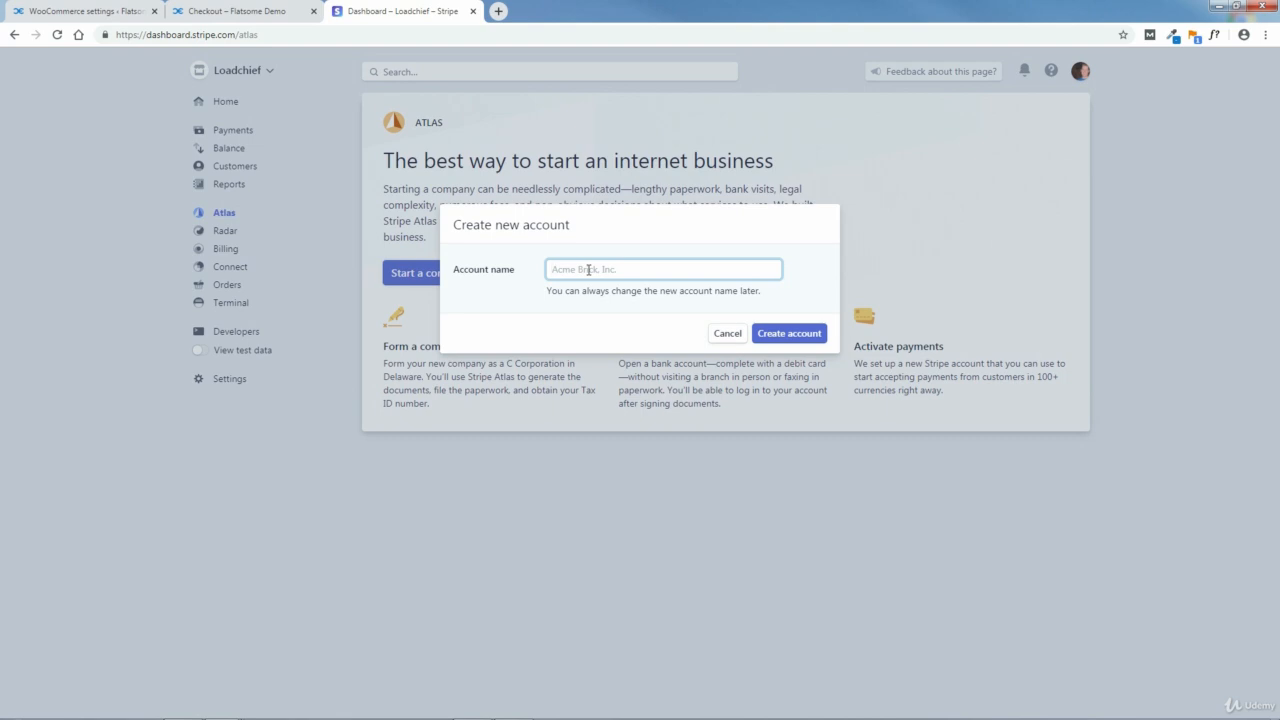
type("Flatsome")
left_click(795, 336)
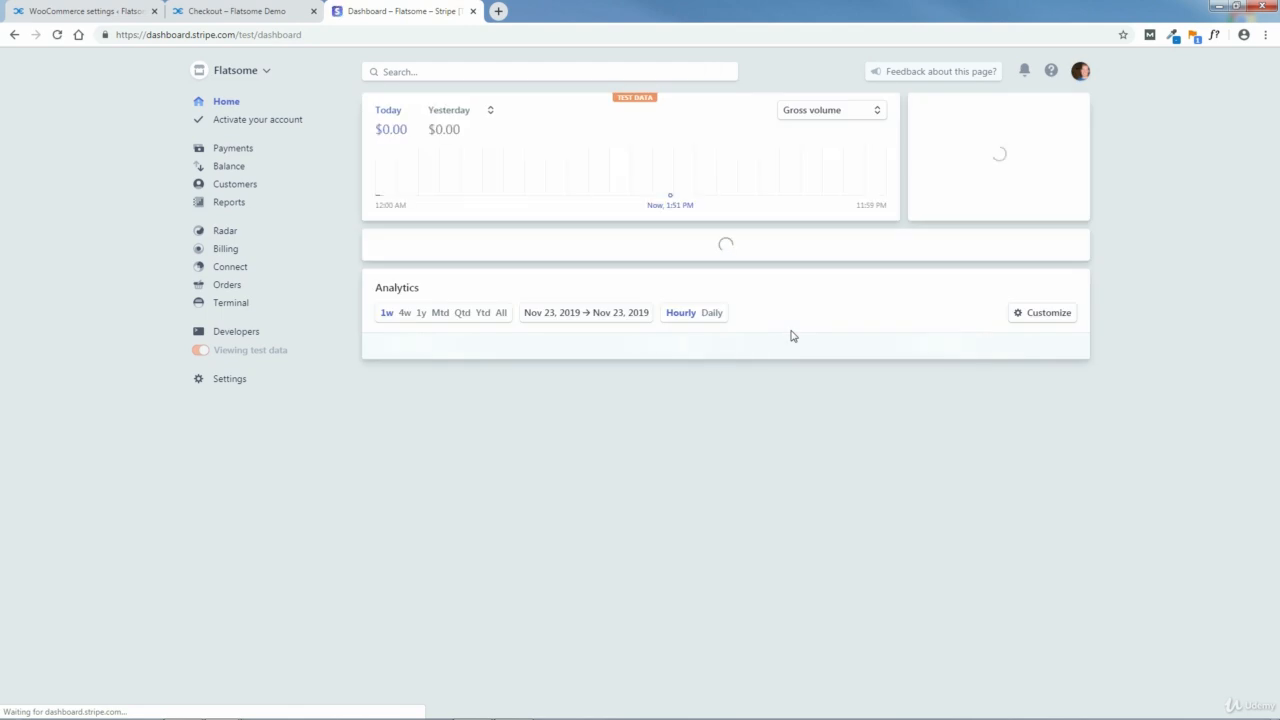
Step: Open the Flatsome account's activation form and review its business, representative, credit card statement, bank and two-step authentication sections
left_click(264, 125)
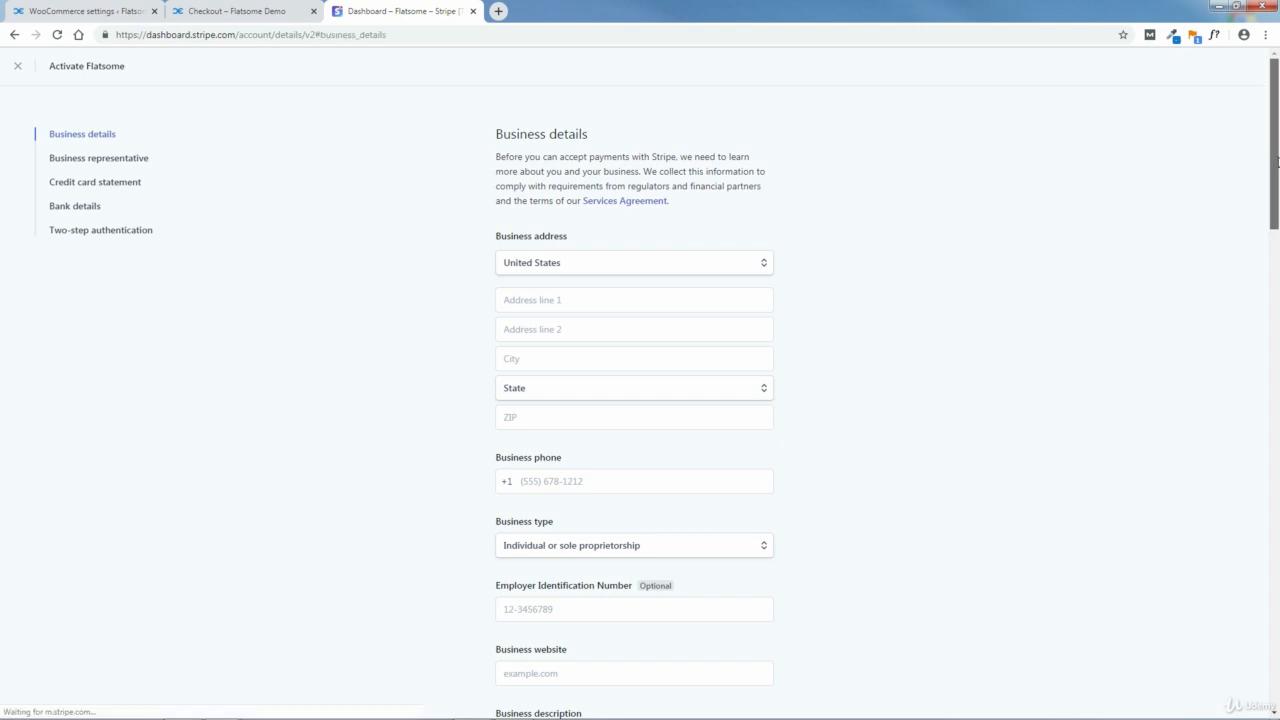
scroll(1277, 162, "down", 1)
left_click(120, 163)
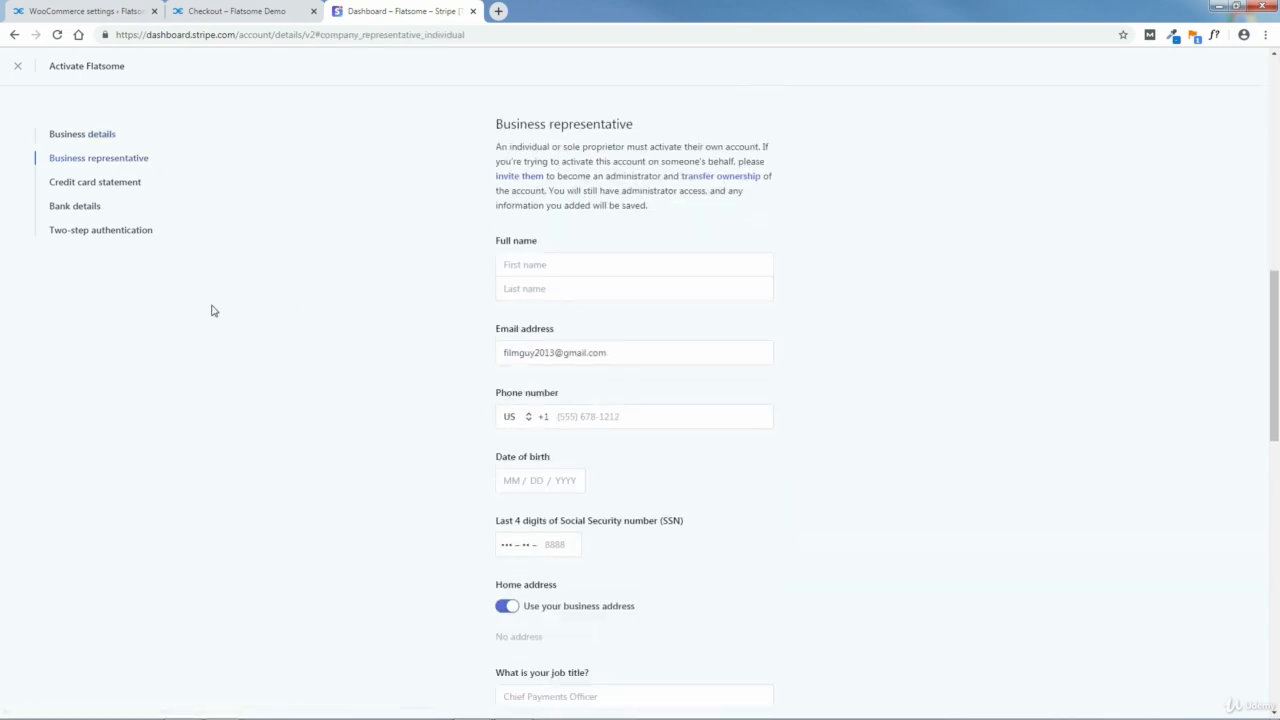
left_click(95, 184)
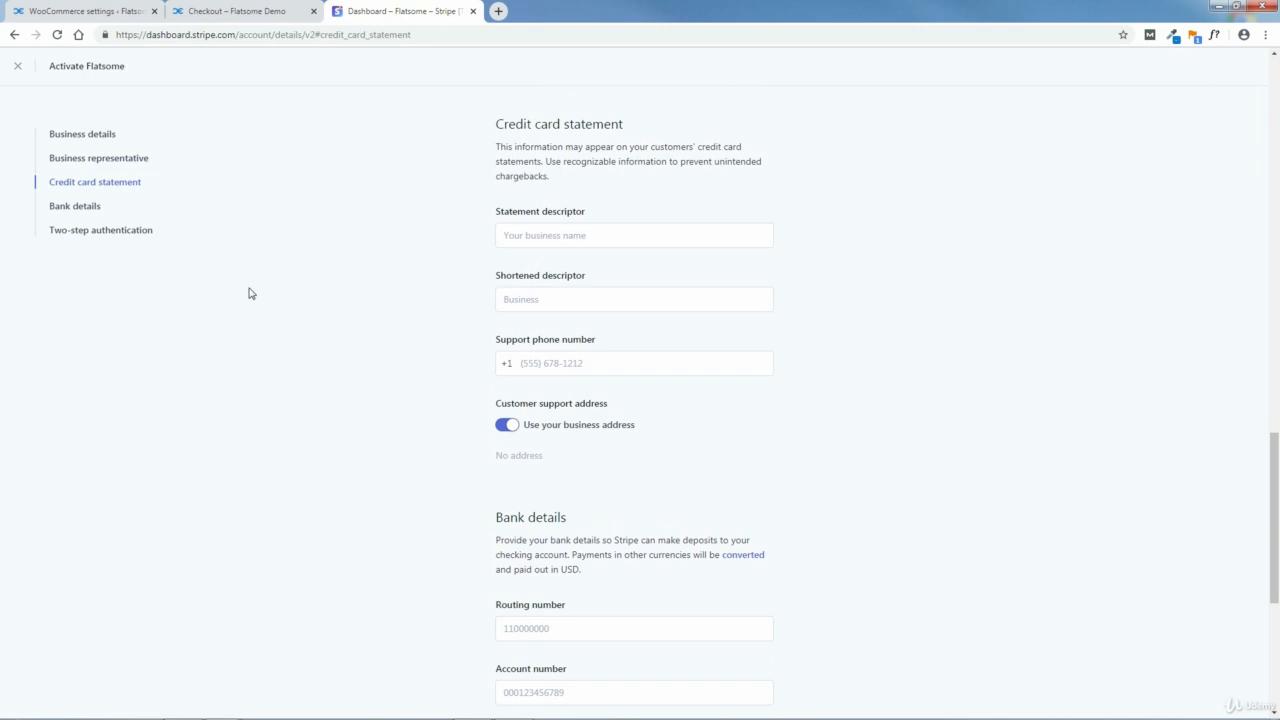
left_click(77, 208)
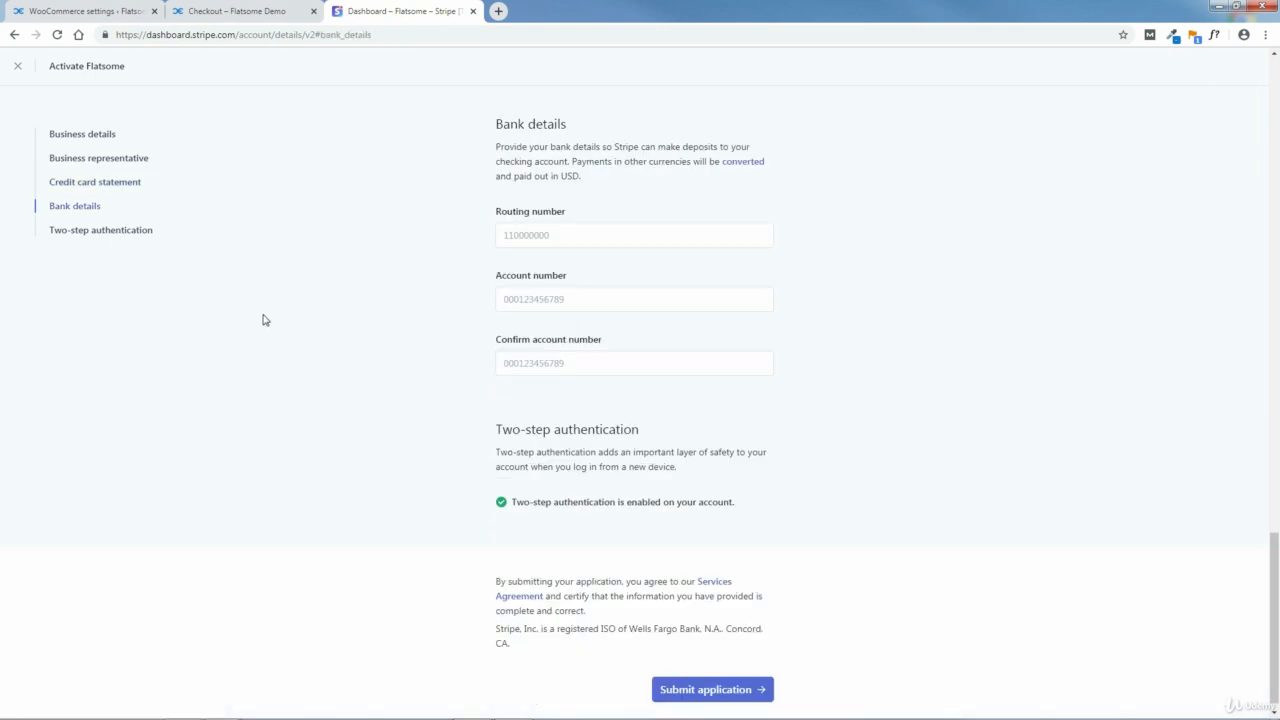
left_click(679, 247)
left_click(120, 238)
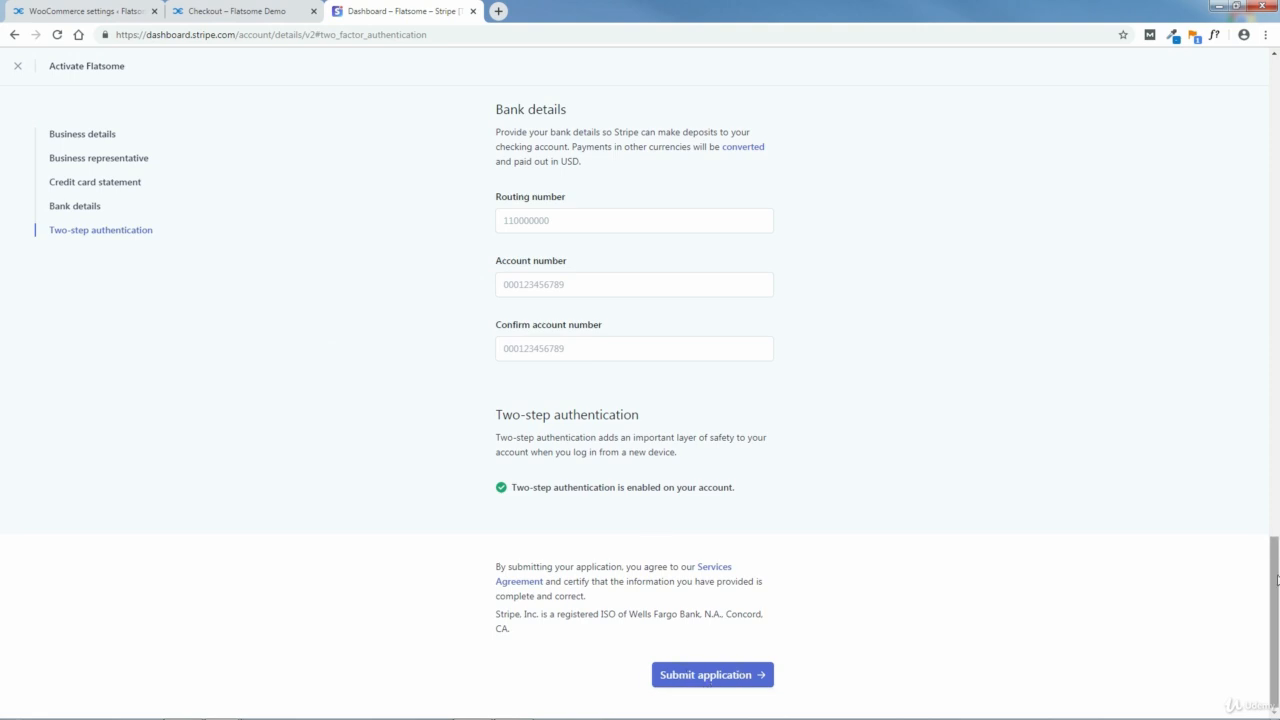
left_click_drag(1276, 578, 1276, 92)
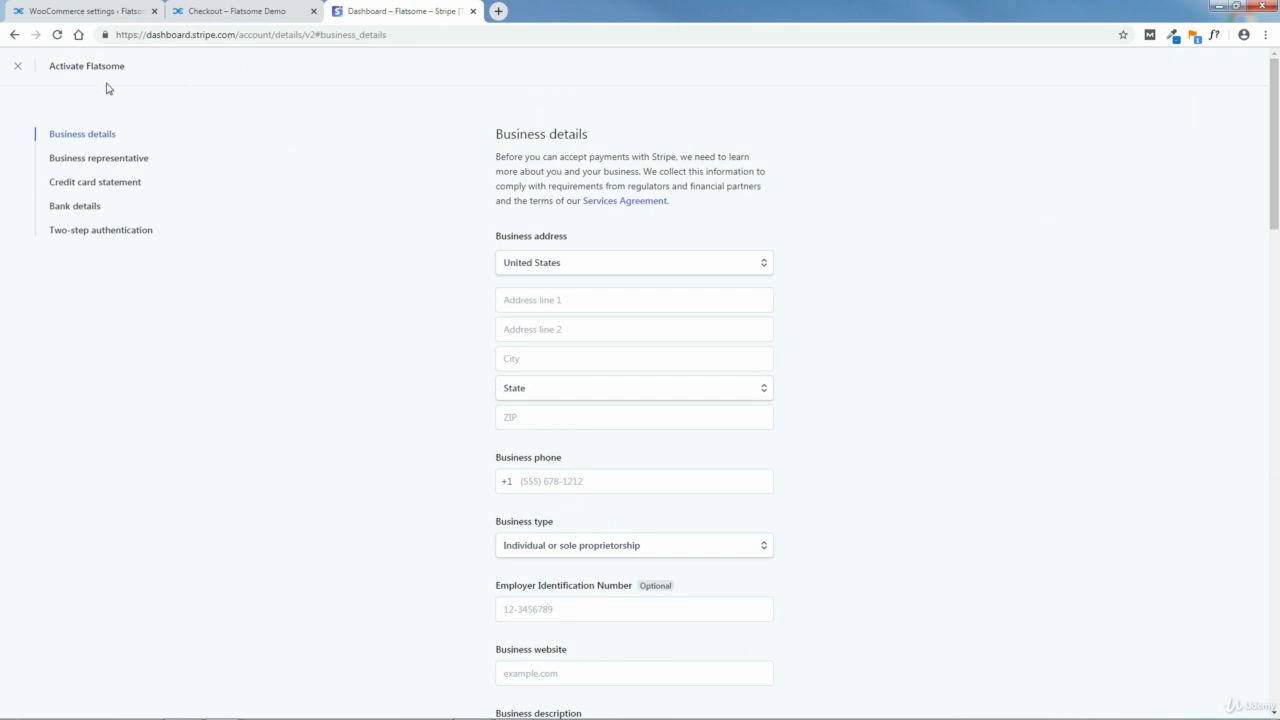
Step: Close the Flatsome activation form and switch the Stripe dashboard to the Loadchief account
left_click(19, 68)
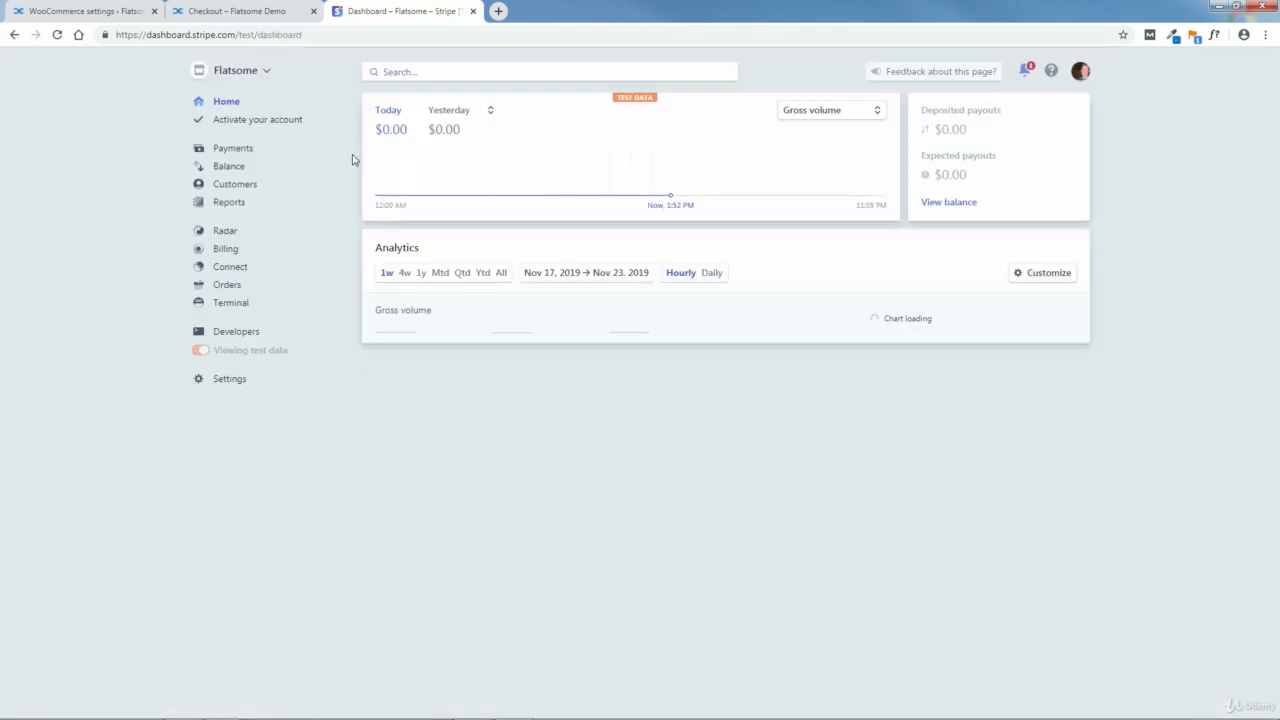
left_click(265, 74)
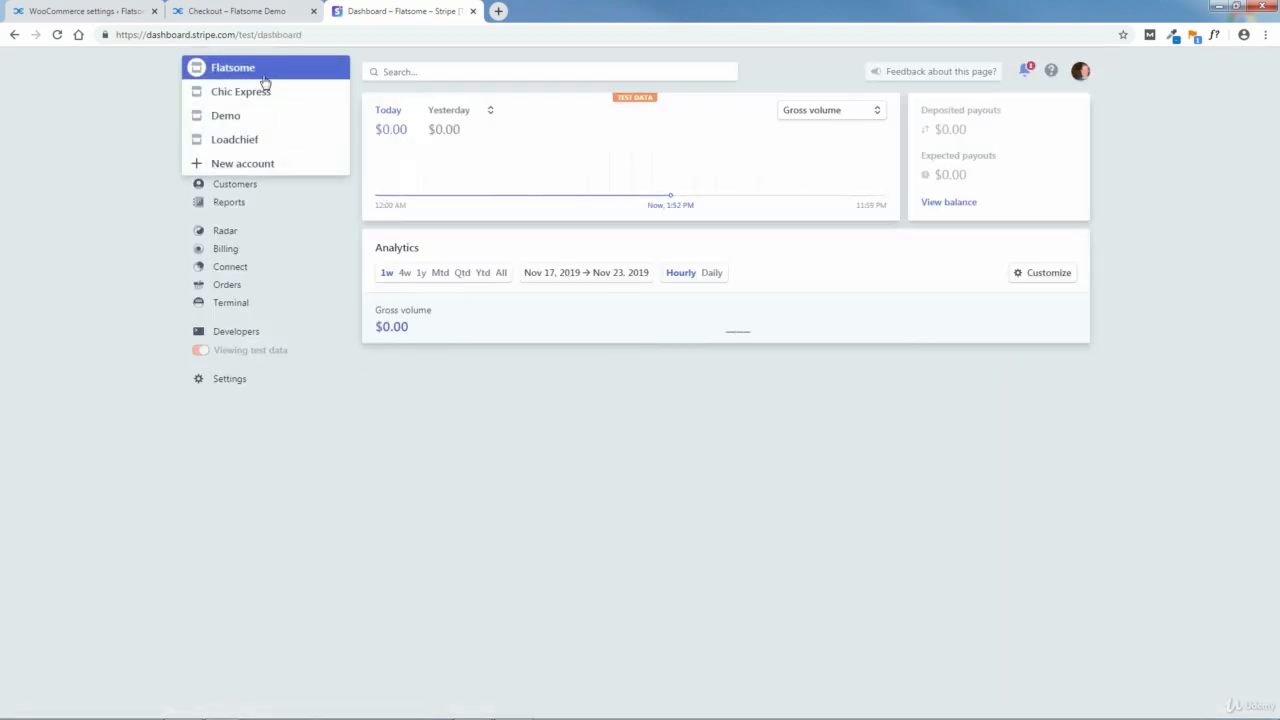
left_click(240, 139)
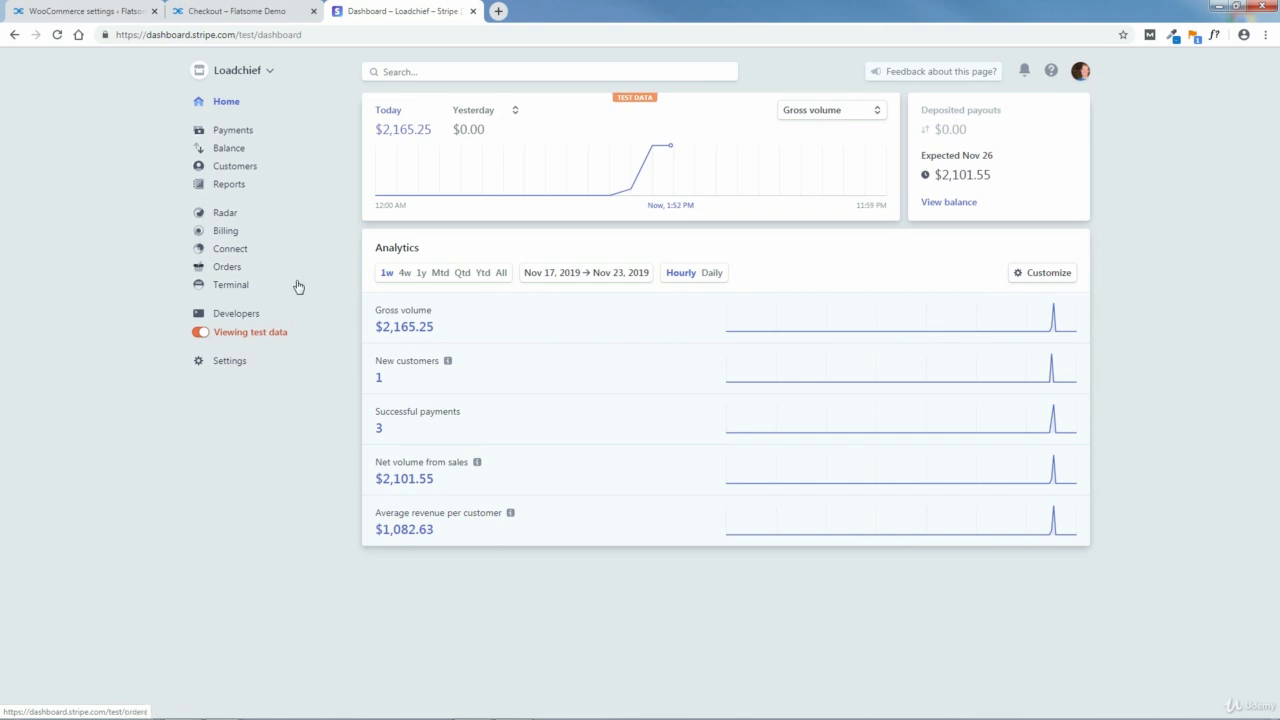
Step: Switch the developer overview to live data and back to test data, and open the account's test API keys
left_click(231, 316)
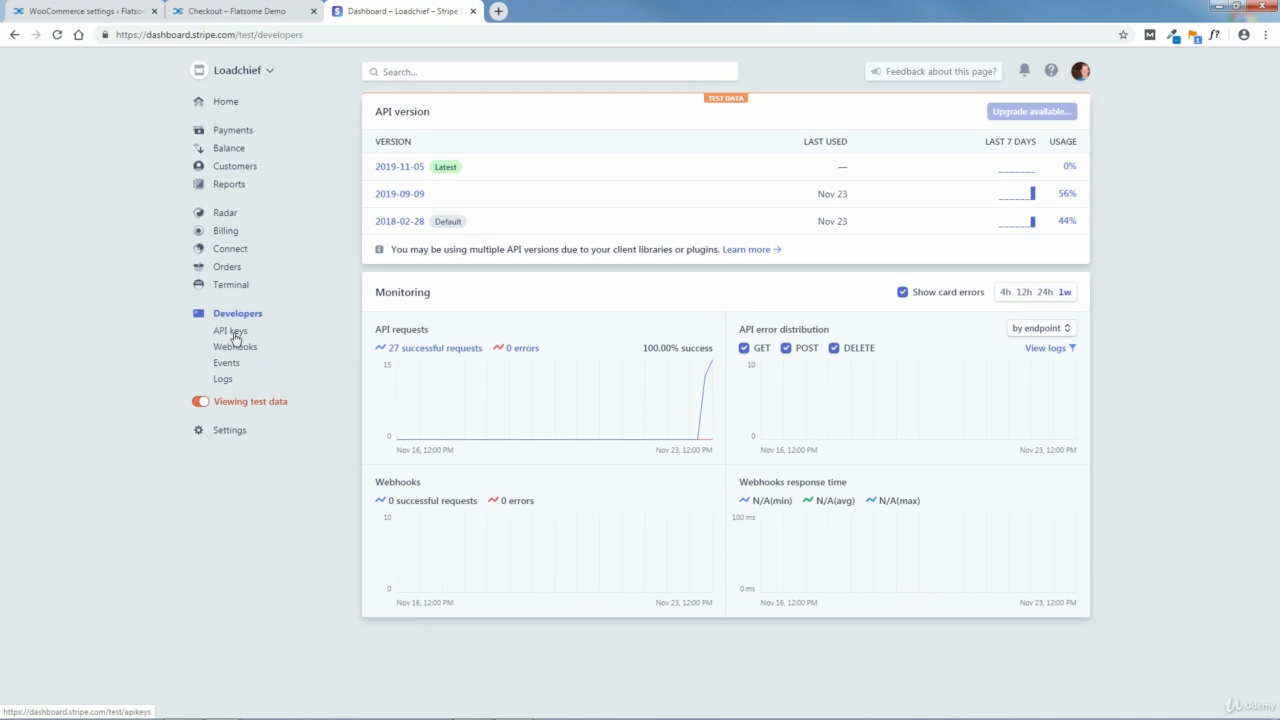
left_click(202, 404)
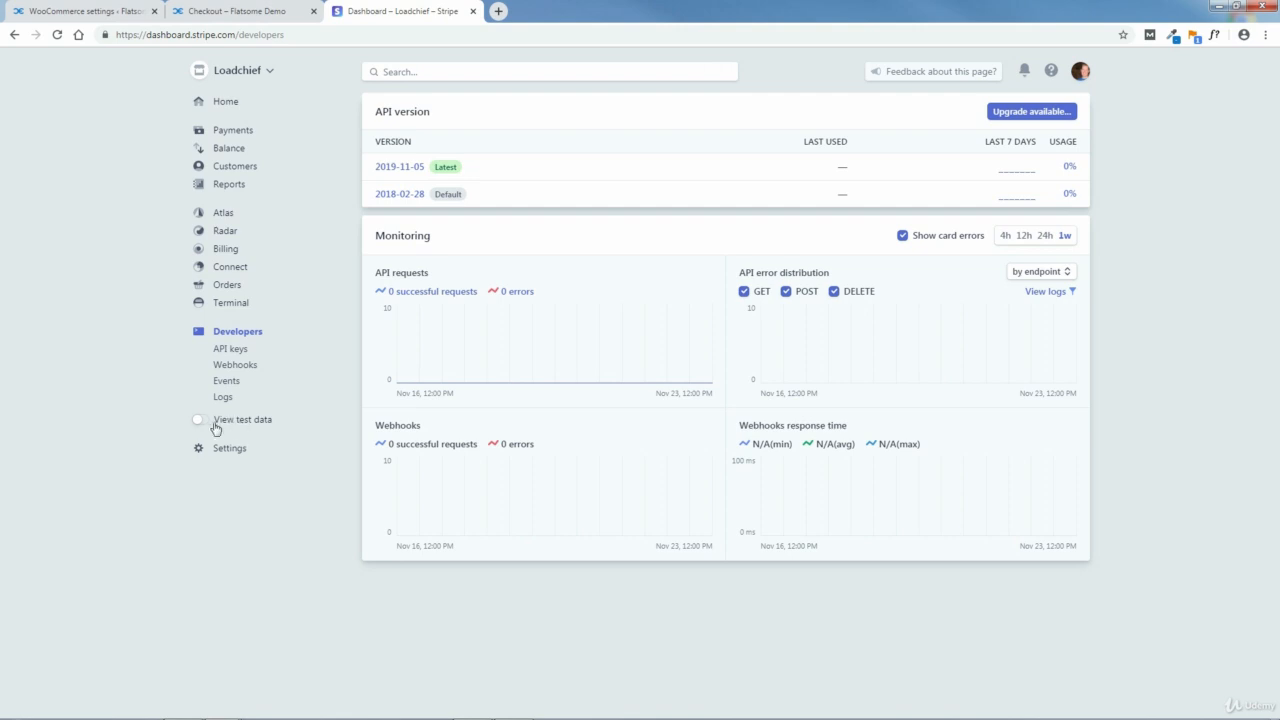
left_click(197, 424)
left_click(228, 335)
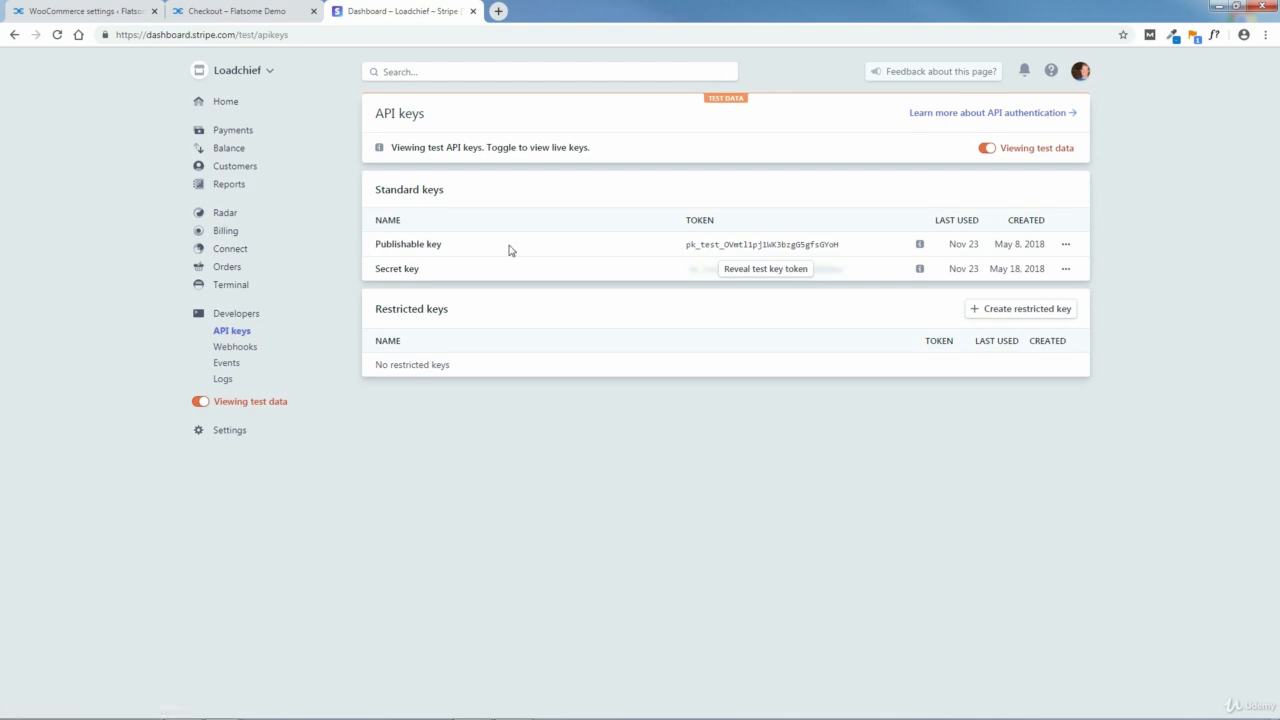
Step: Copy the test publishable key from the standard keys
left_click_drag(838, 245, 697, 245)
left_click(842, 248)
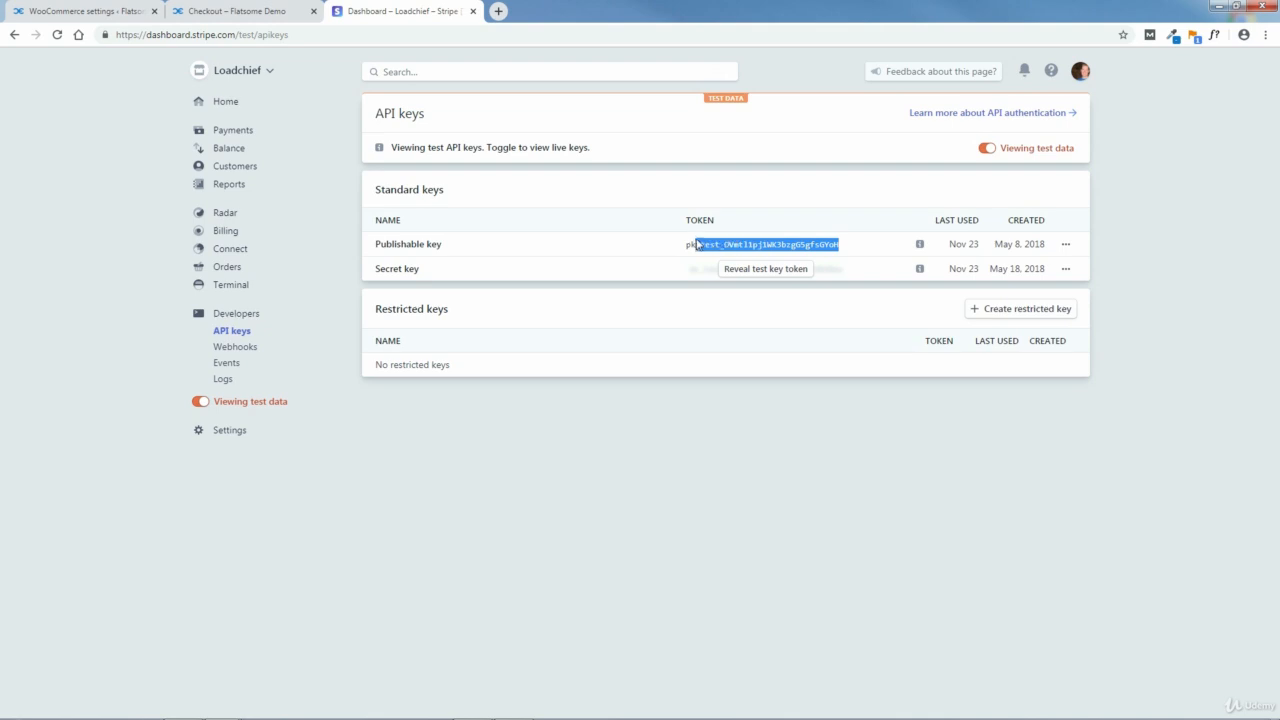
right_click(692, 243)
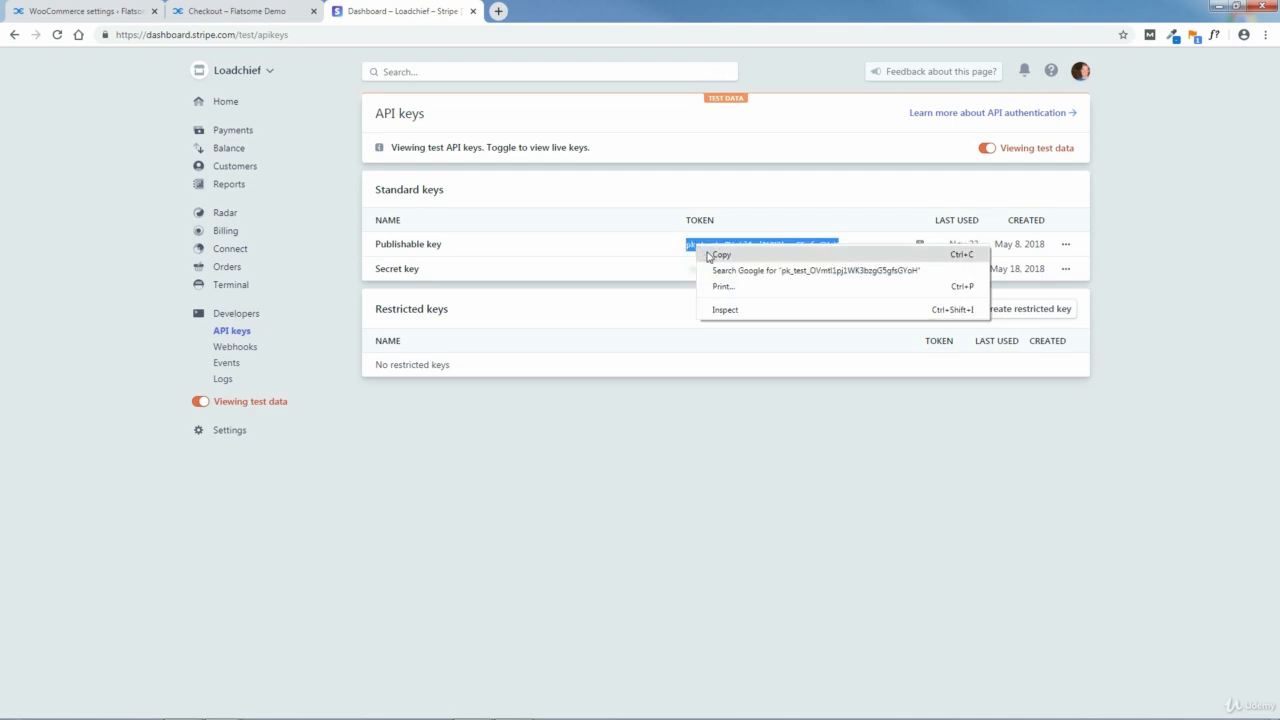
left_click(708, 253)
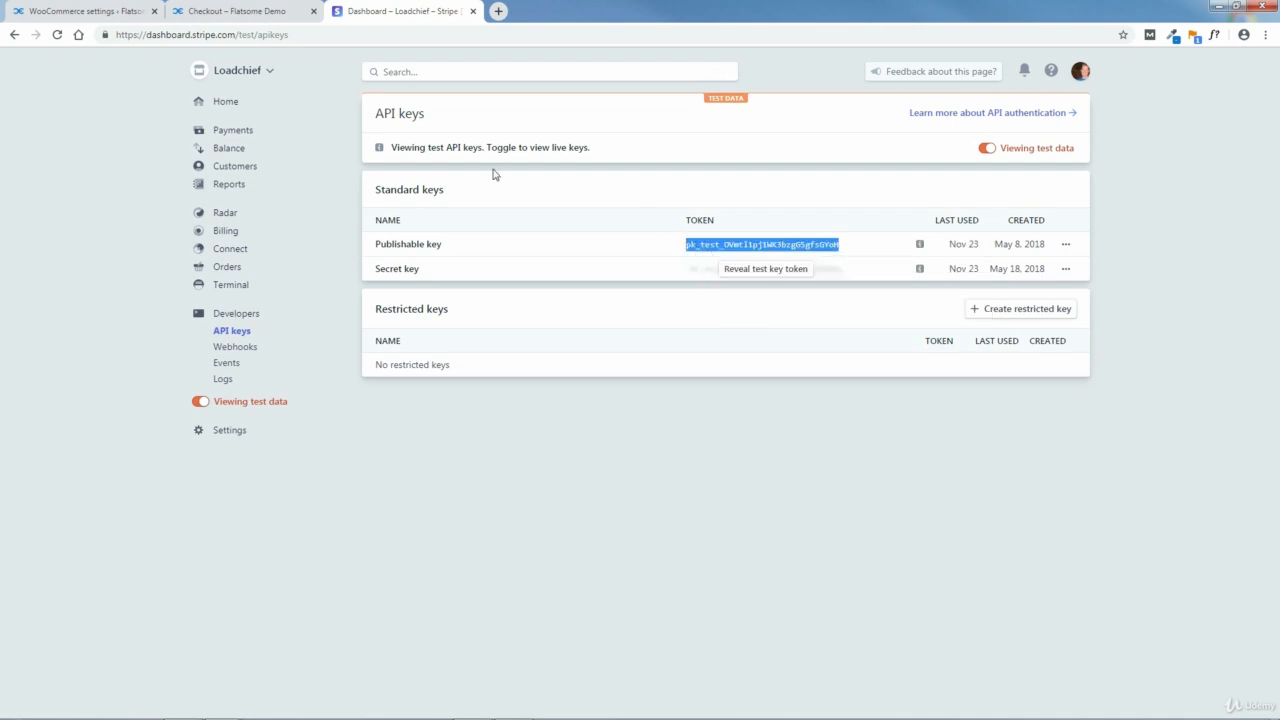
Step: Close the storefront checkout page and return to the WooCommerce Stripe settings
left_click(60, 11)
left_click(216, 11)
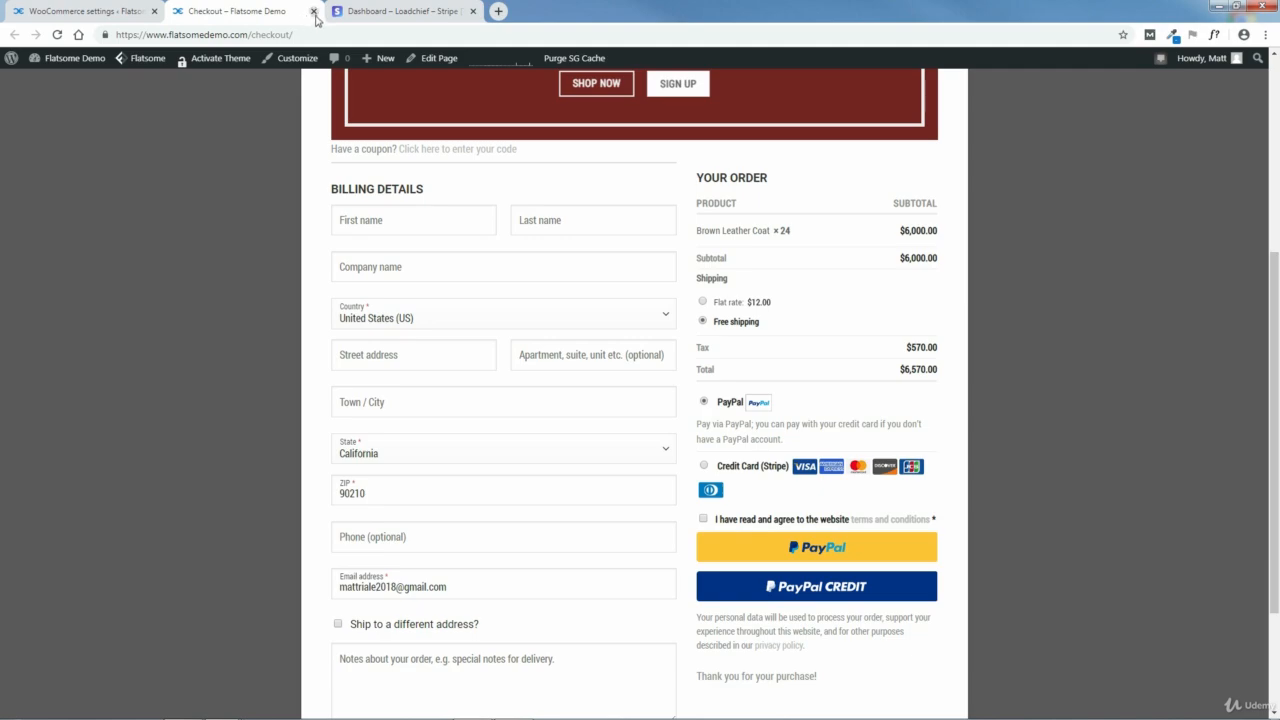
left_click(313, 12)
left_click(93, 13)
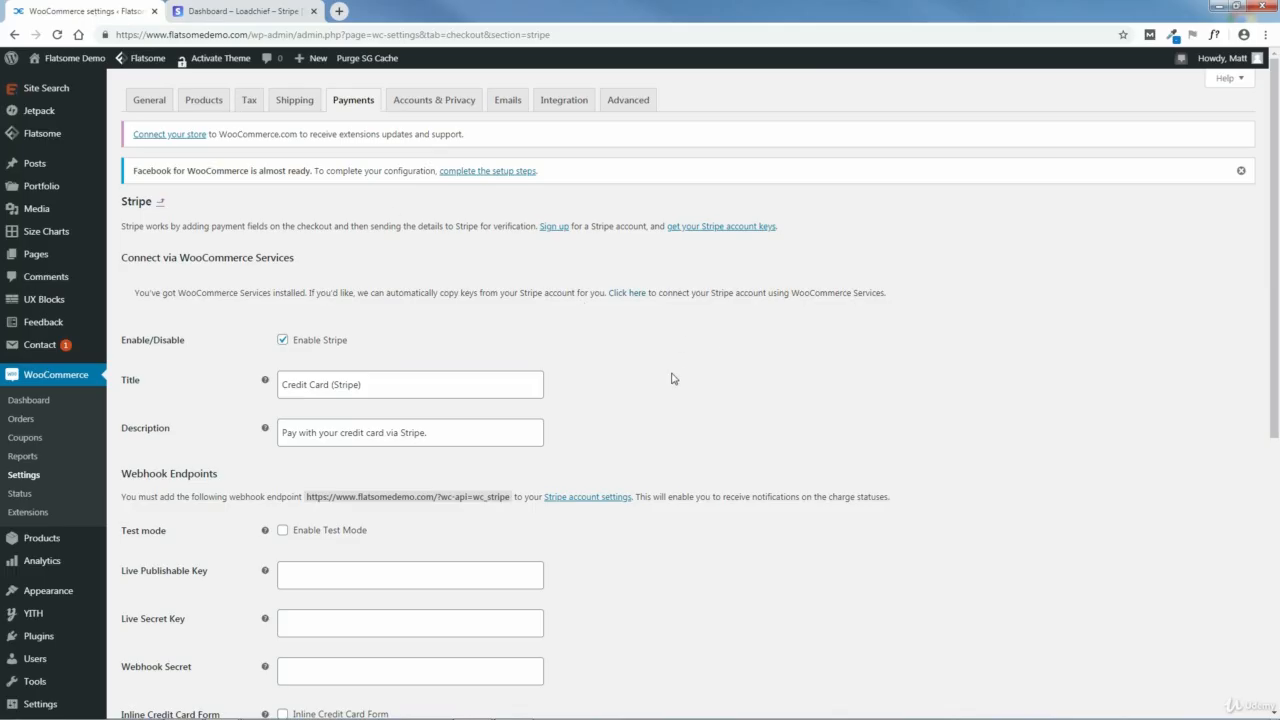
Step: Enable Stripe's test mode and paste the copied key as the Test Publishable Key
left_click_drag(1276, 316, 1277, 461)
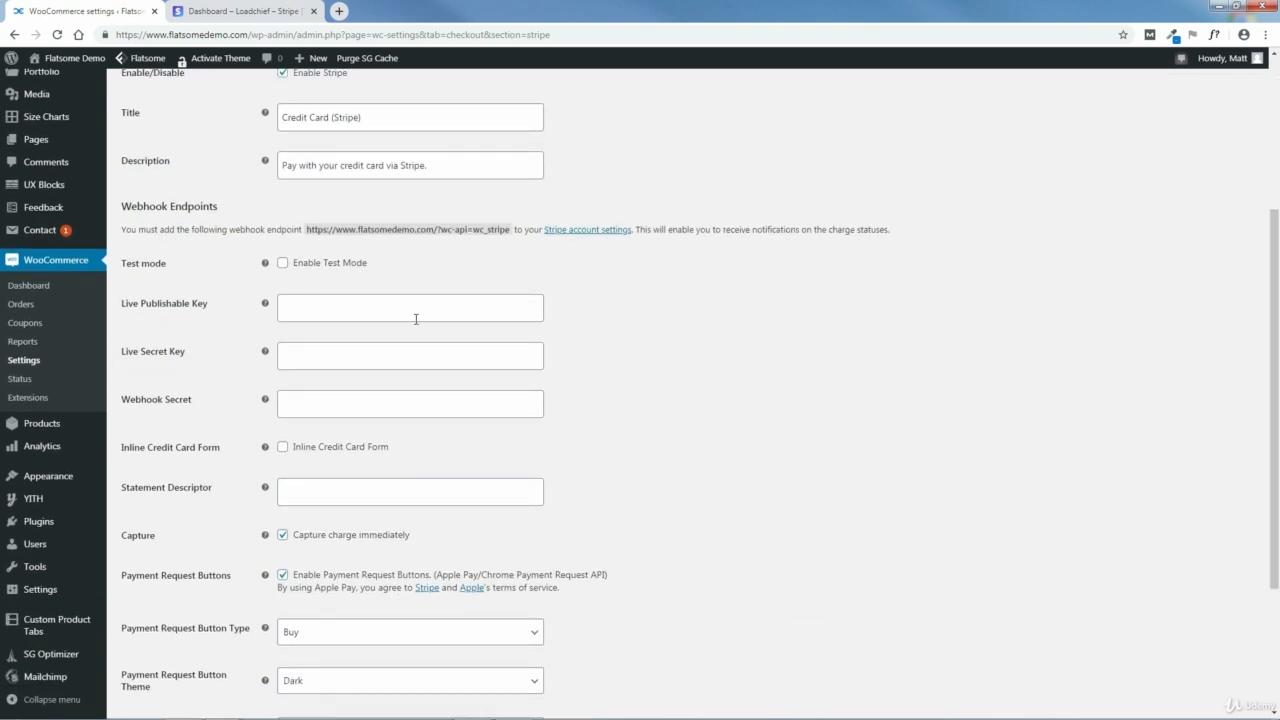
left_click(283, 265)
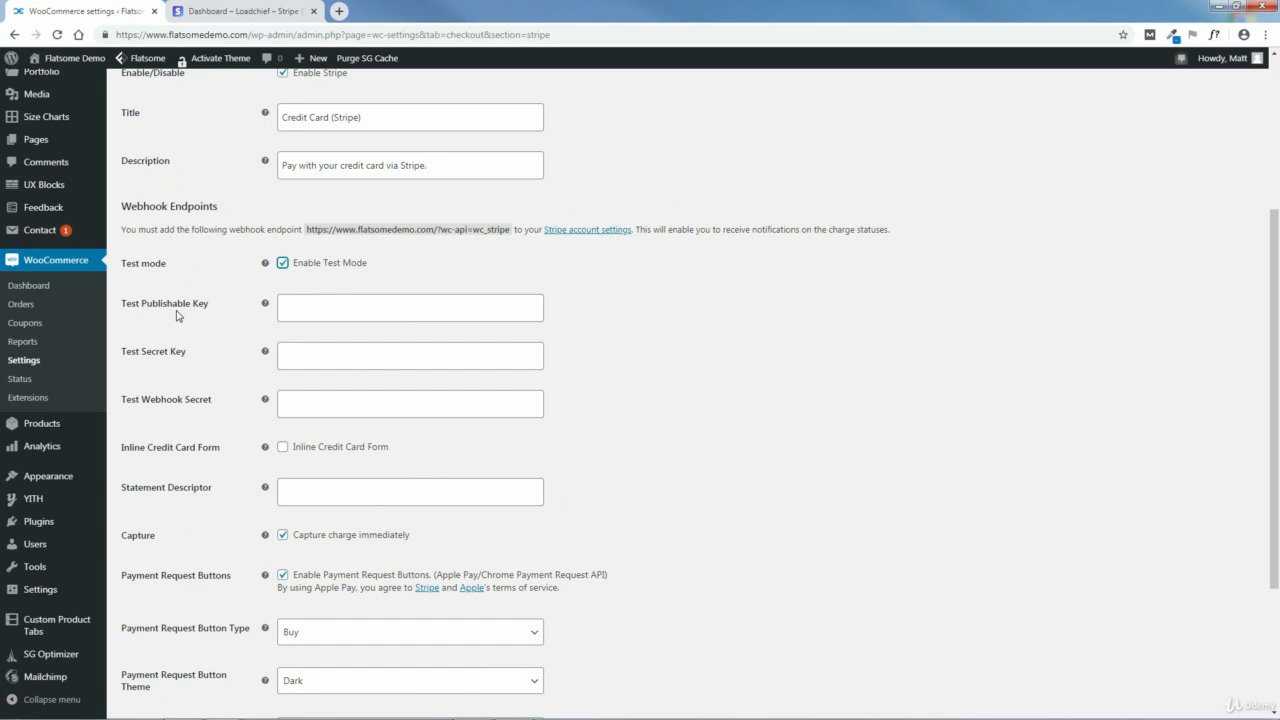
left_click(305, 310)
right_click(308, 308)
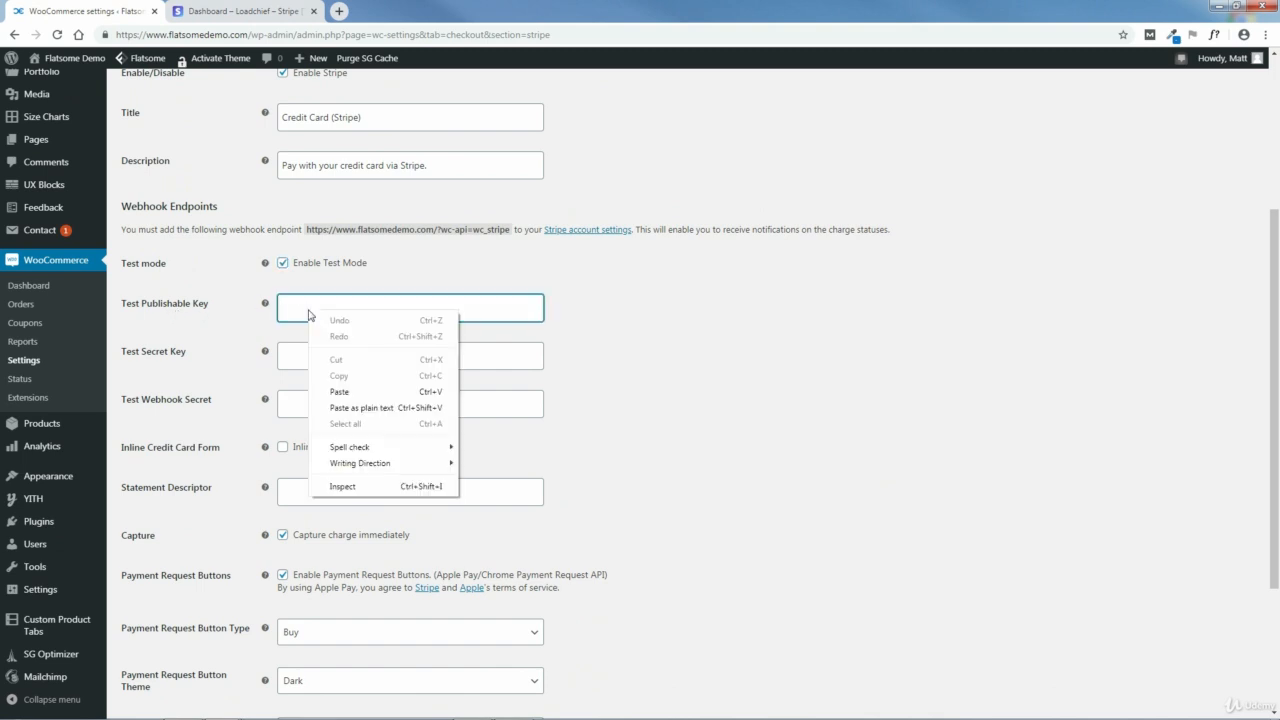
left_click(337, 392)
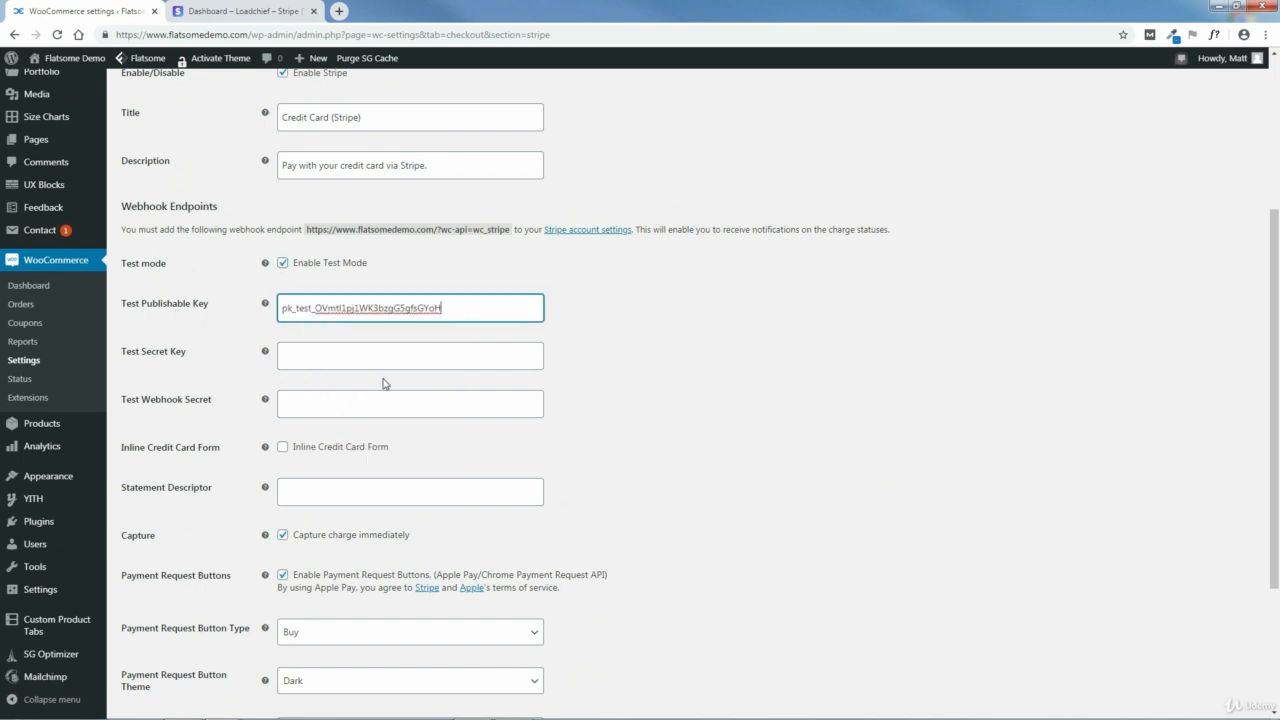
Step: Return to the Stripe dashboard, reveal the test secret key and copy it
left_click(249, 11)
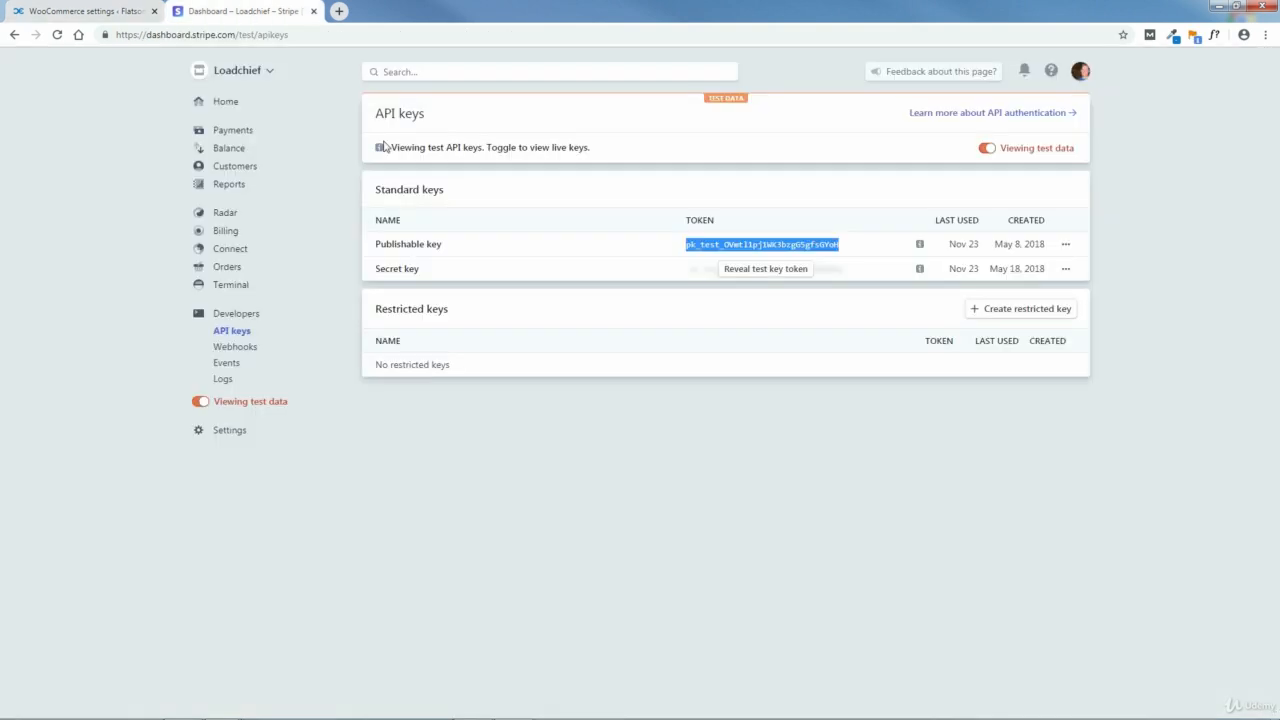
left_click(770, 270)
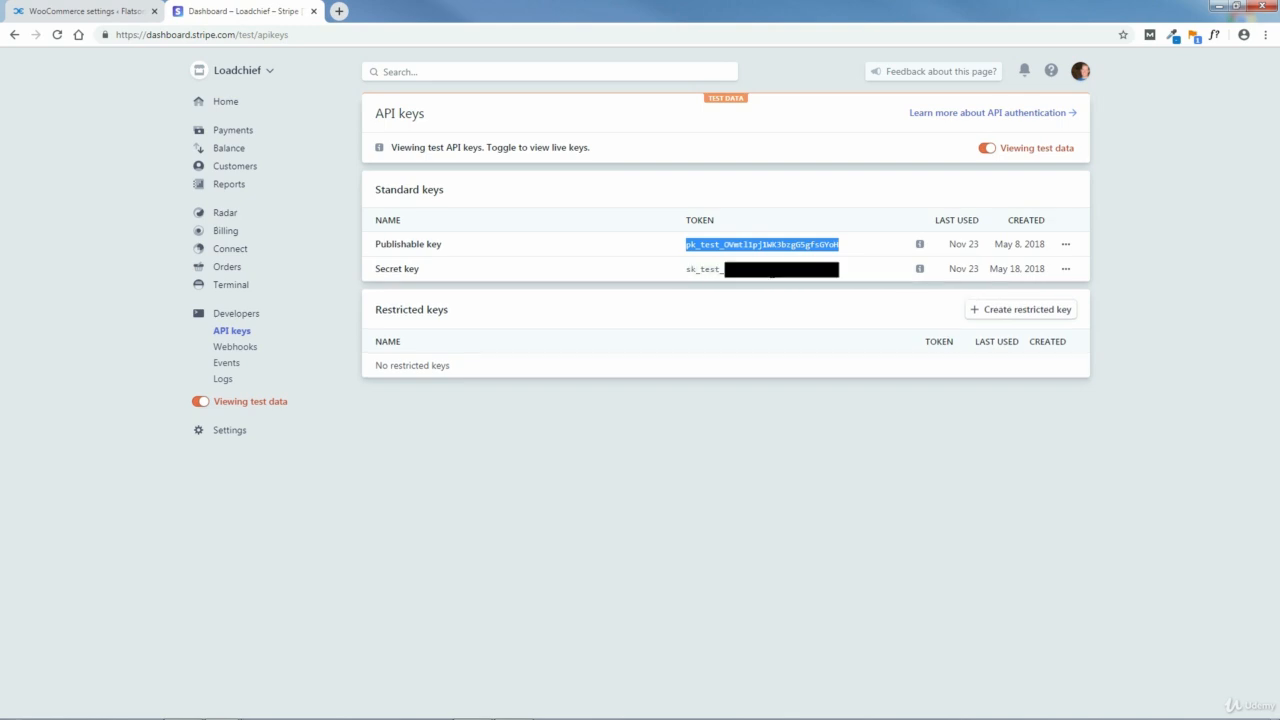
left_click_drag(840, 272, 686, 271)
right_click(703, 272)
left_click(720, 281)
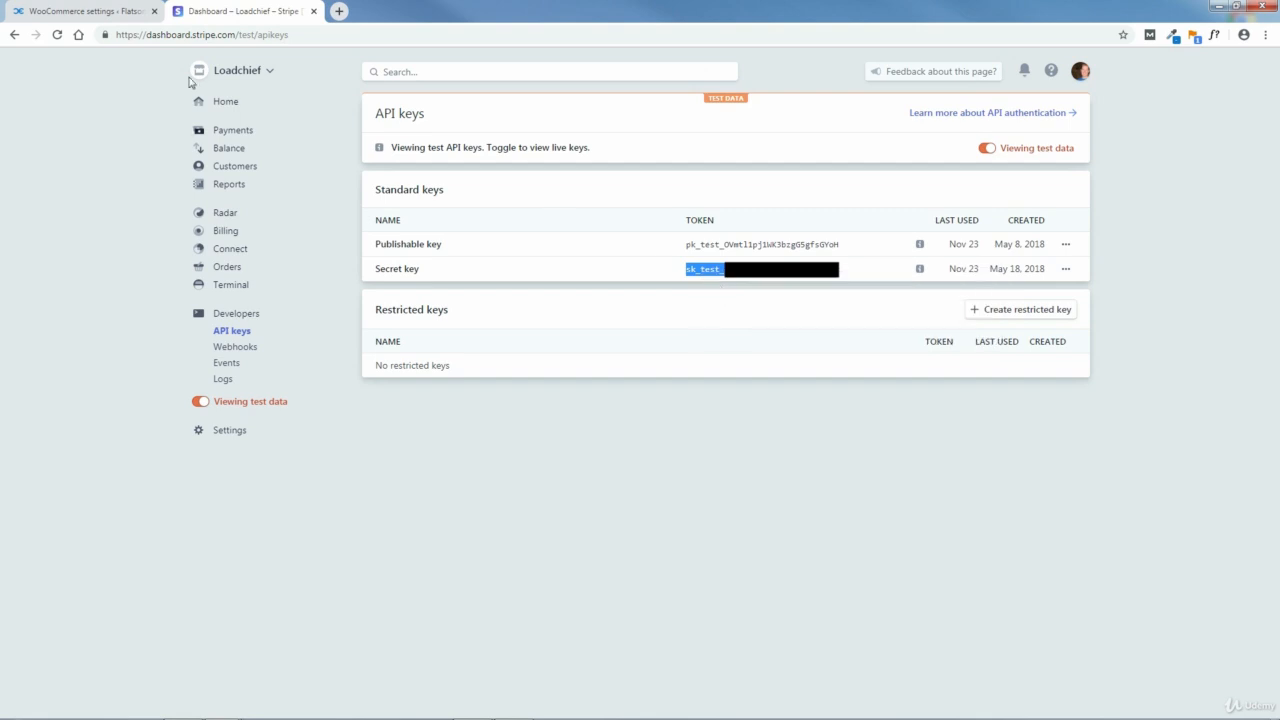
Step: Paste the copied key as the Test Secret Key in the WooCommerce Stripe settings and save the changes
left_click(100, 14)
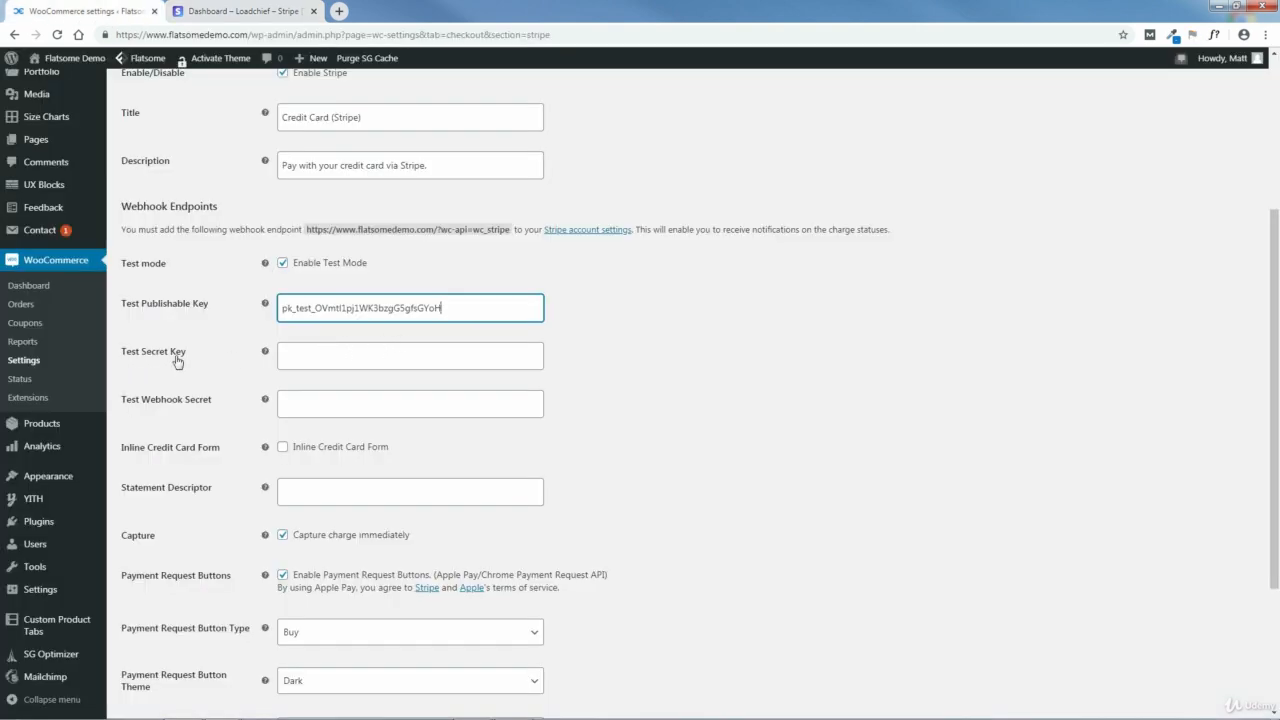
left_click(302, 356)
right_click(318, 356)
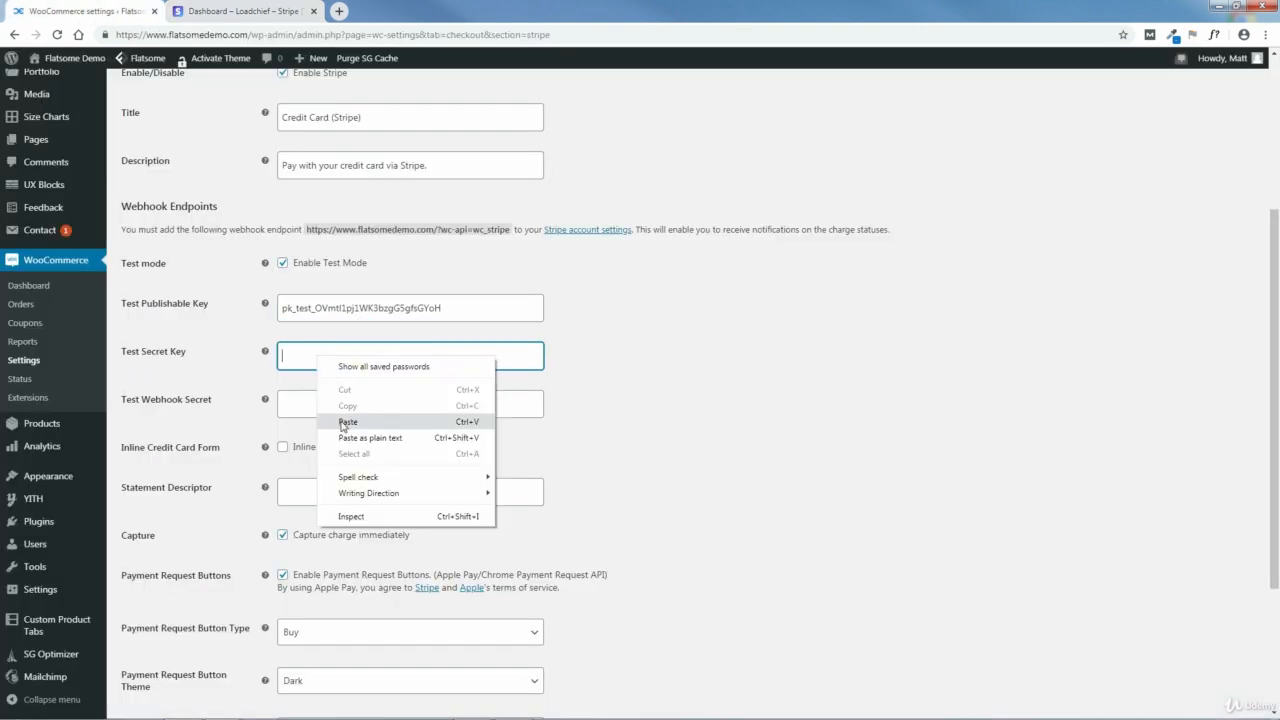
left_click(345, 421)
scroll(1277, 380, "down", 1)
scroll(1277, 380, "down", 3)
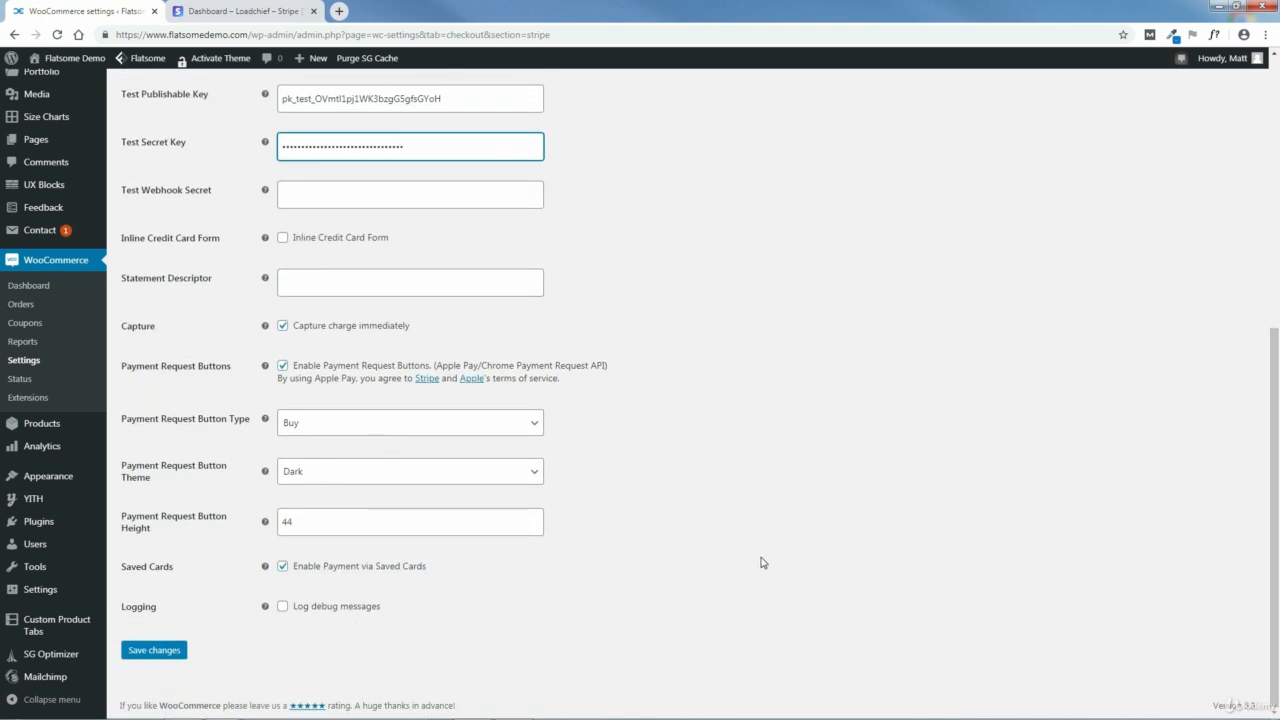
left_click(152, 652)
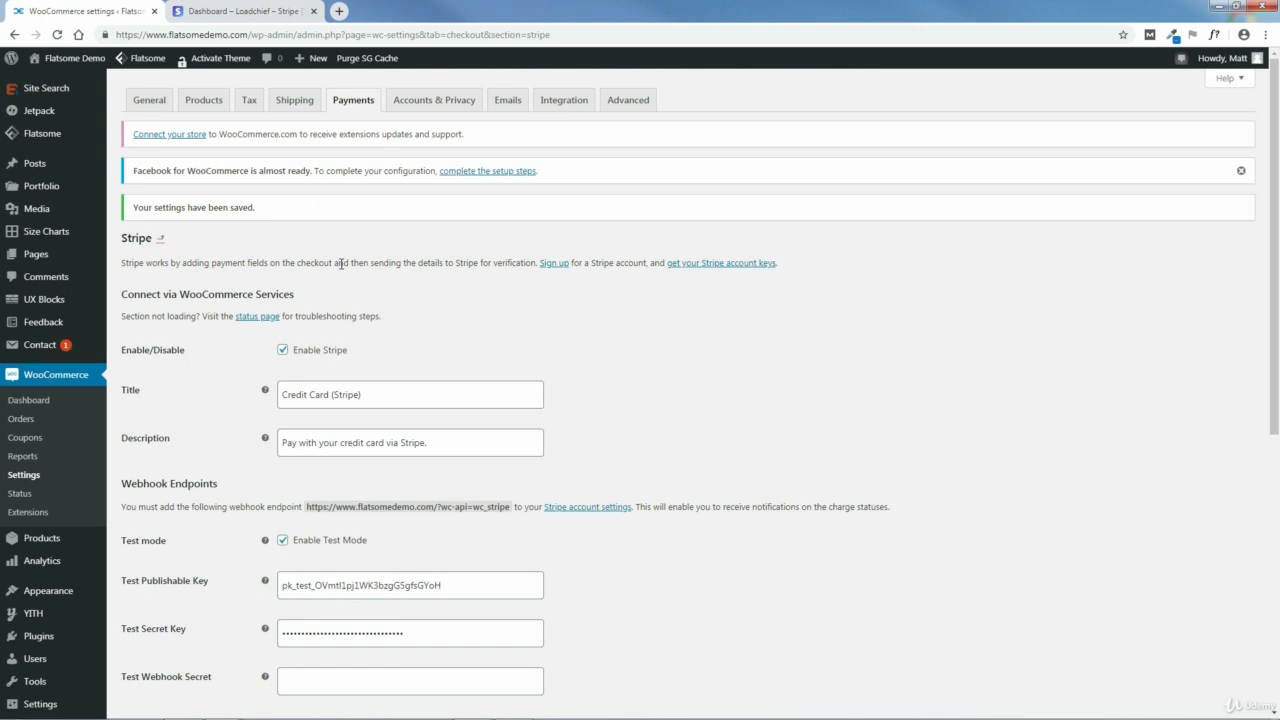
Step: Bring up the storefront in a new browser tab placed after the Stripe dashboard
mouse_move(66, 60)
middle_click(55, 84)
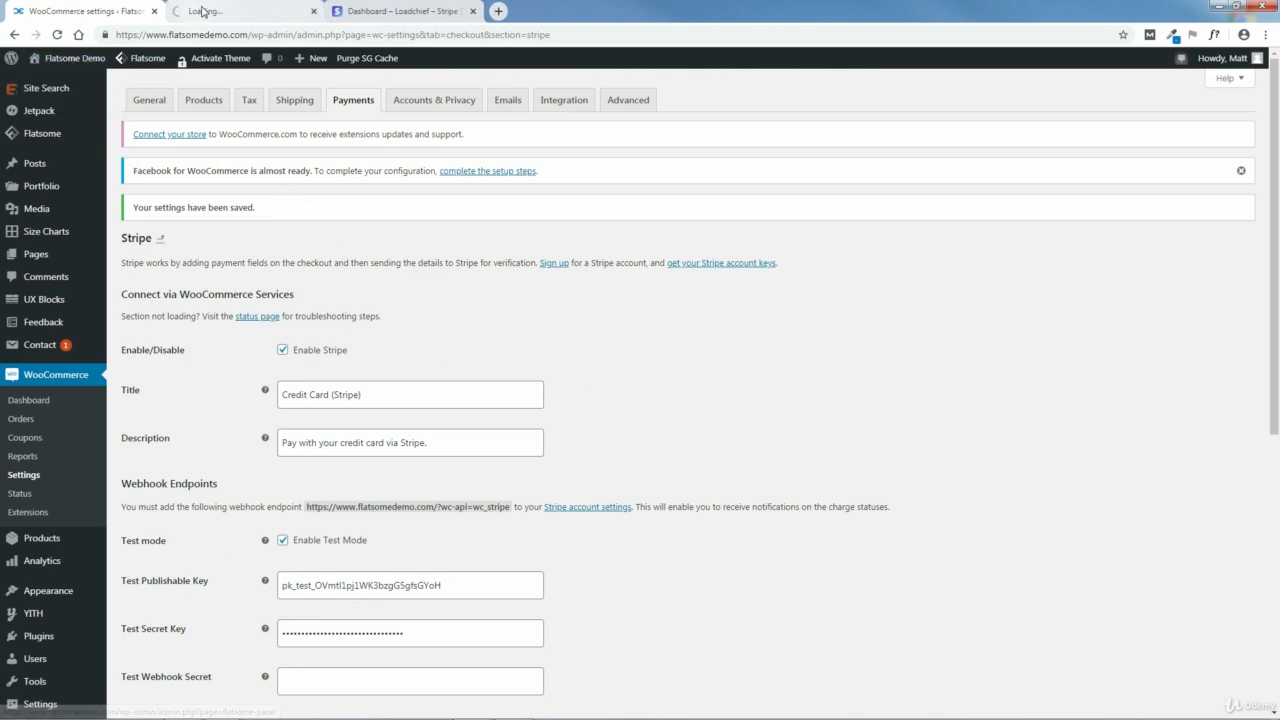
left_click_drag(204, 8, 376, 7)
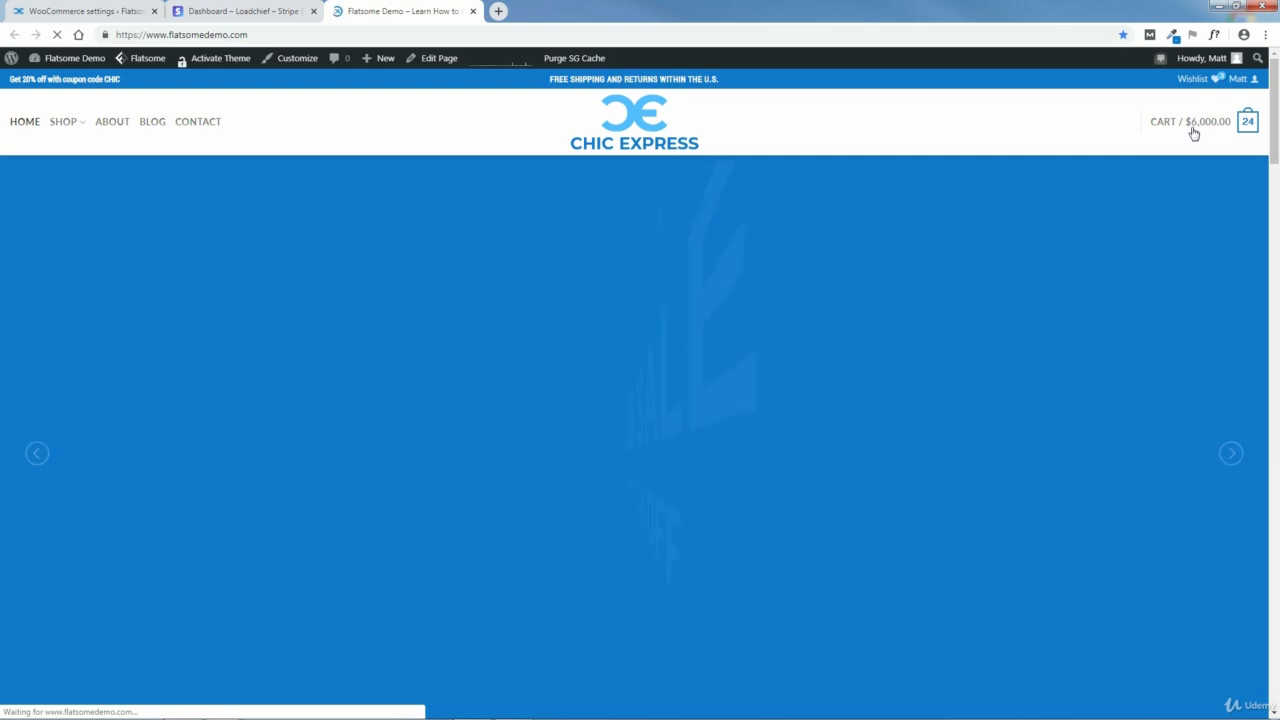
Step: Proceed from the shopping cart to checkout and choose Credit Card (Stripe) as the payment method
mouse_move(1195, 130)
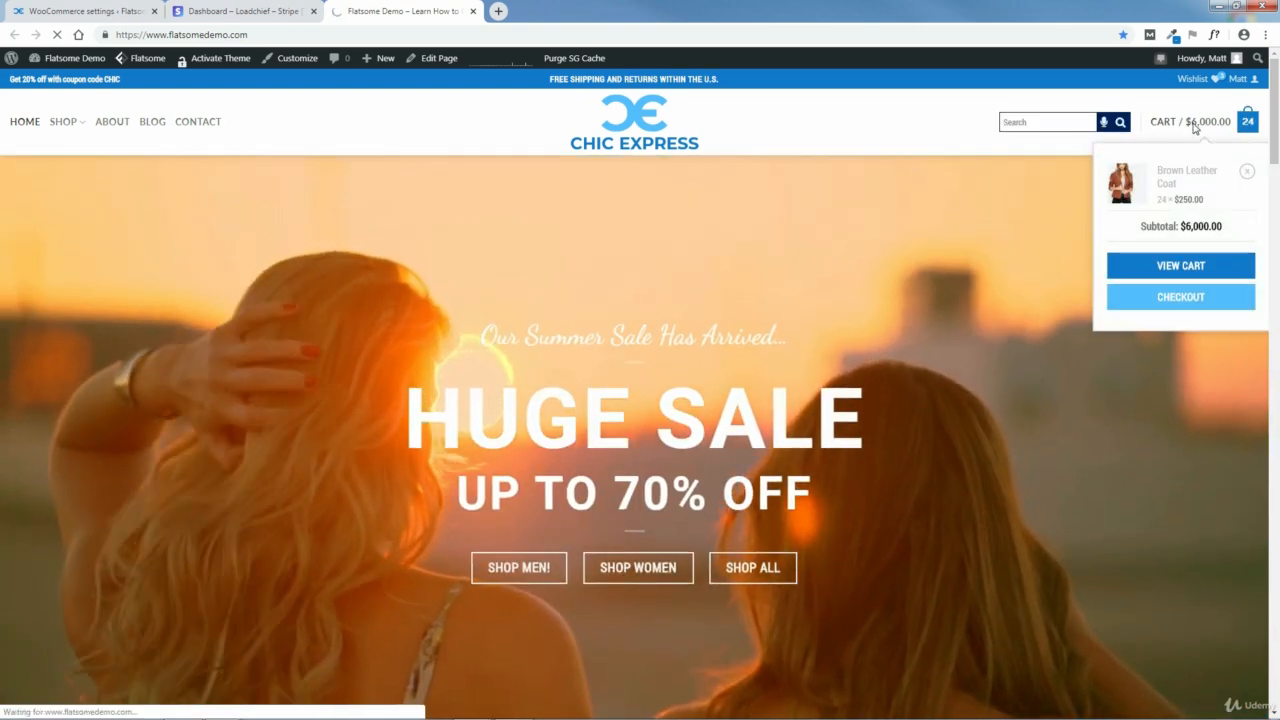
left_click(1195, 128)
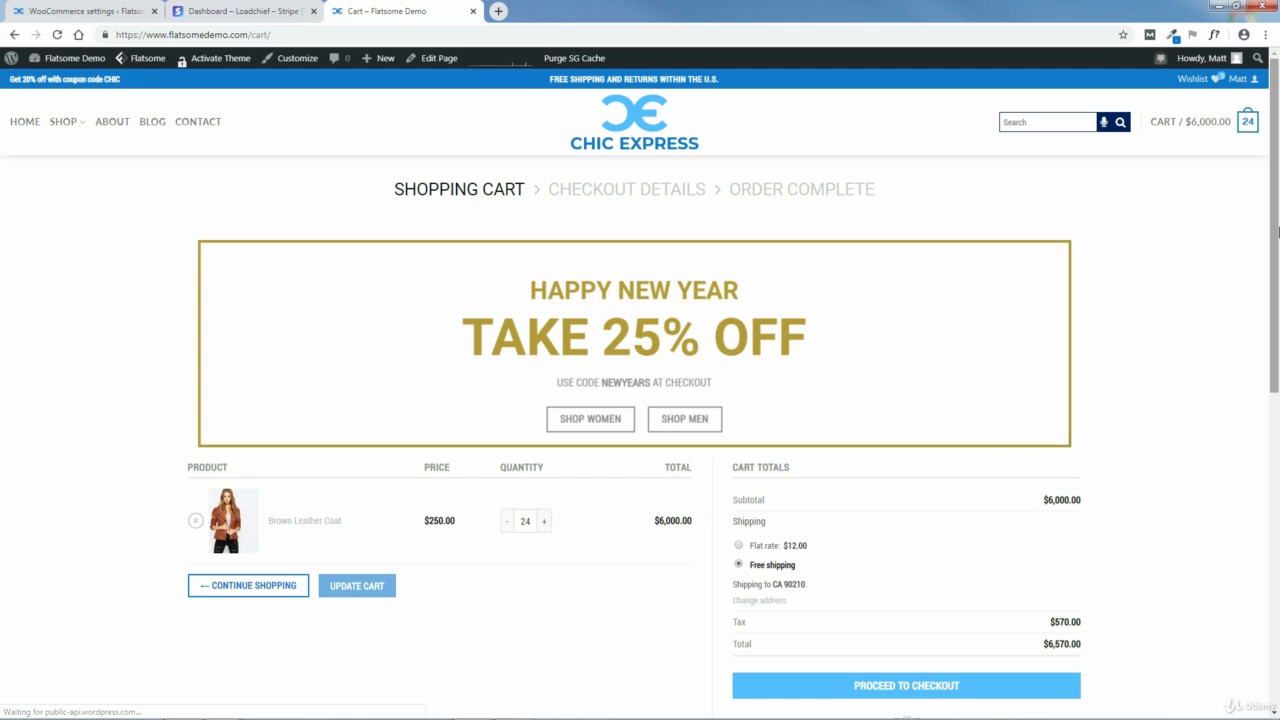
scroll(1278, 337, "down", 2)
scroll(1278, 337, "down", 1)
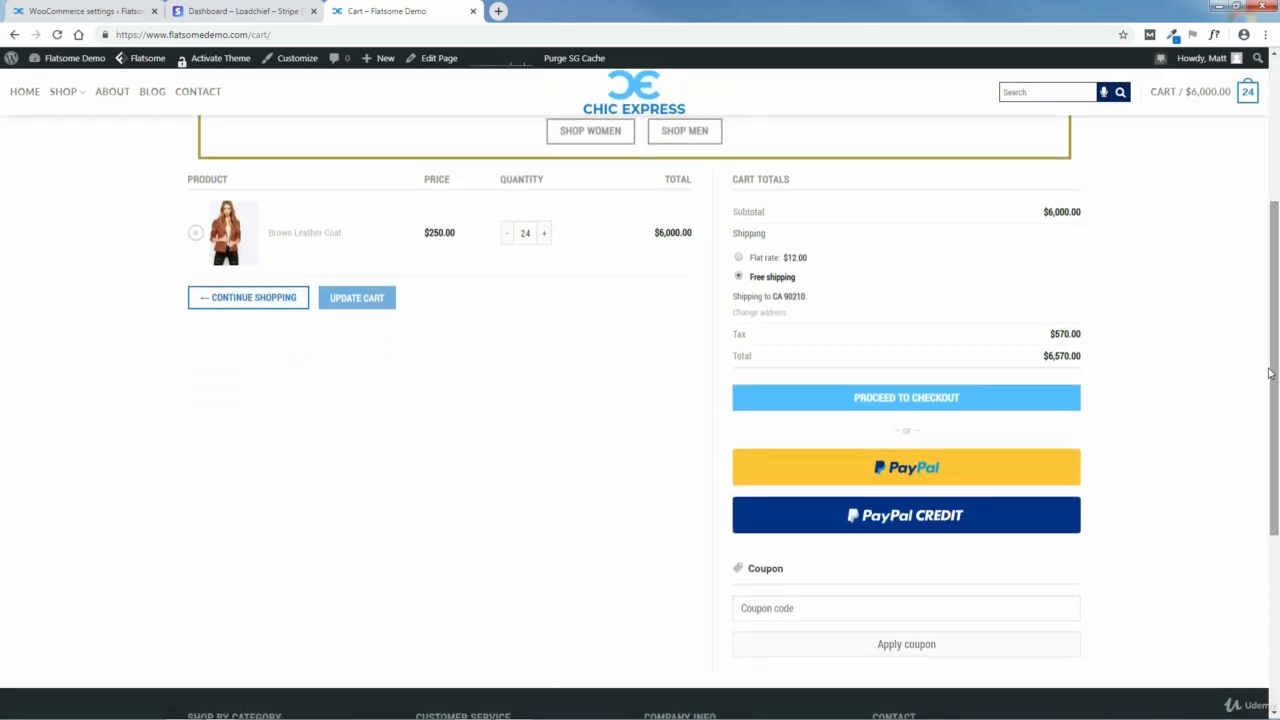
left_click(900, 400)
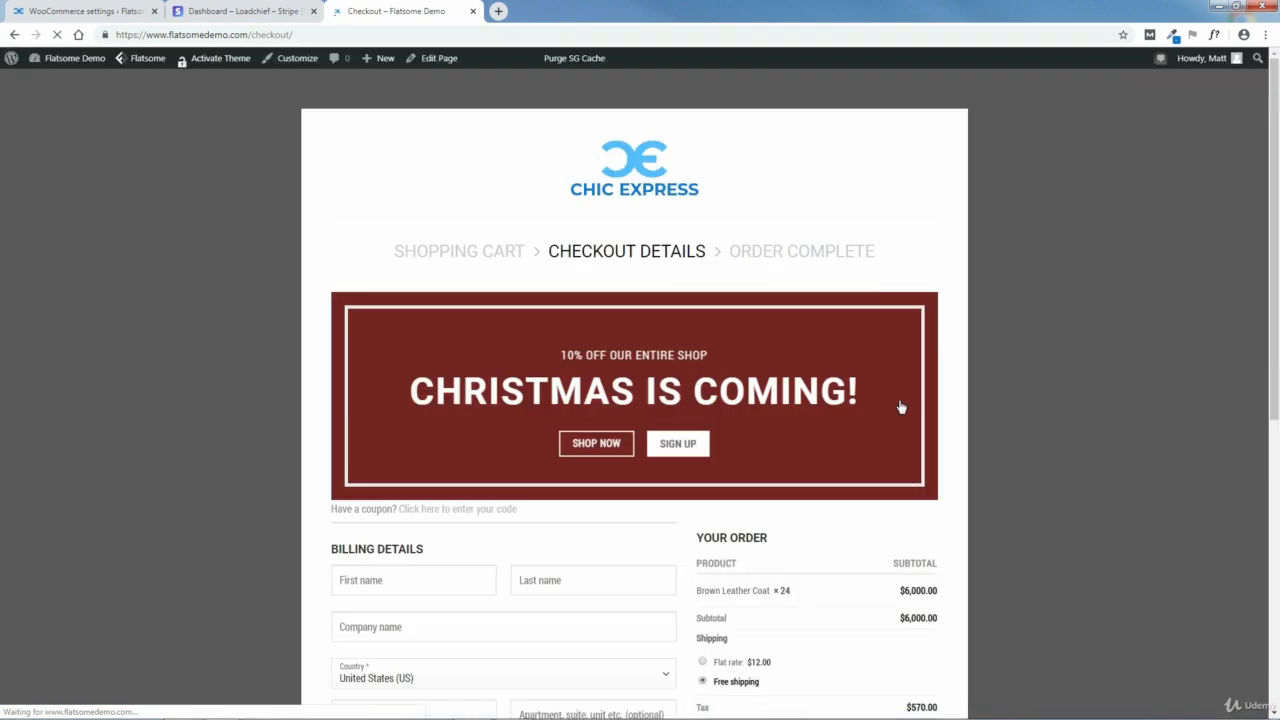
scroll(687, 387, "down", 5)
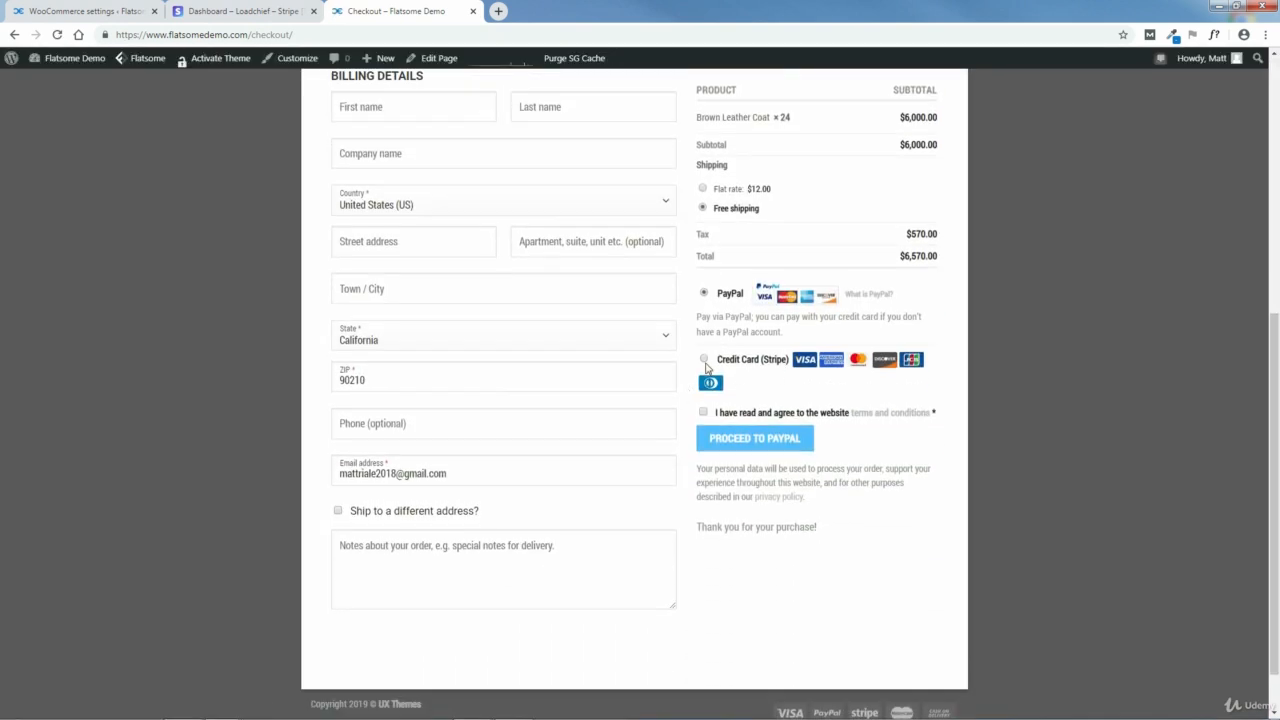
left_click(704, 360)
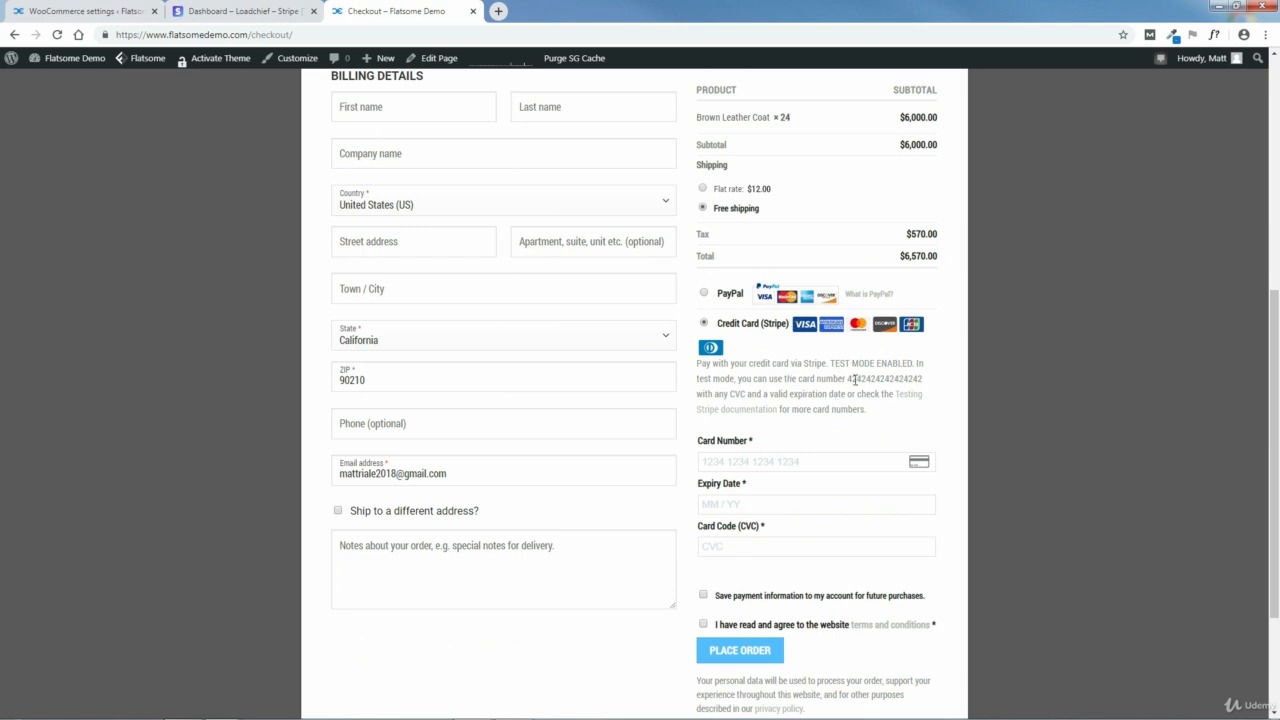
Step: Copy the suggested test card number into the Card Number field, and enter expiry date 02 / 30 and the card's security code
left_click_drag(847, 380, 921, 379)
right_click(912, 380)
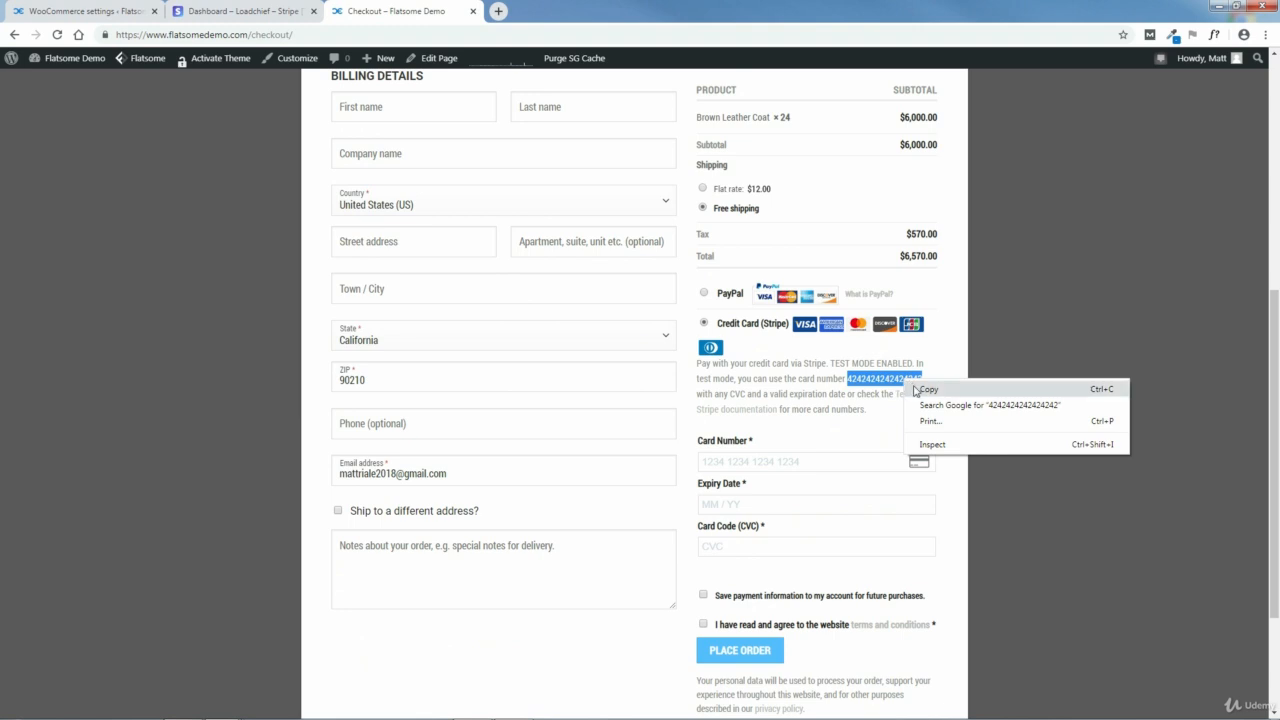
left_click(918, 390)
left_click(783, 463)
right_click(795, 464)
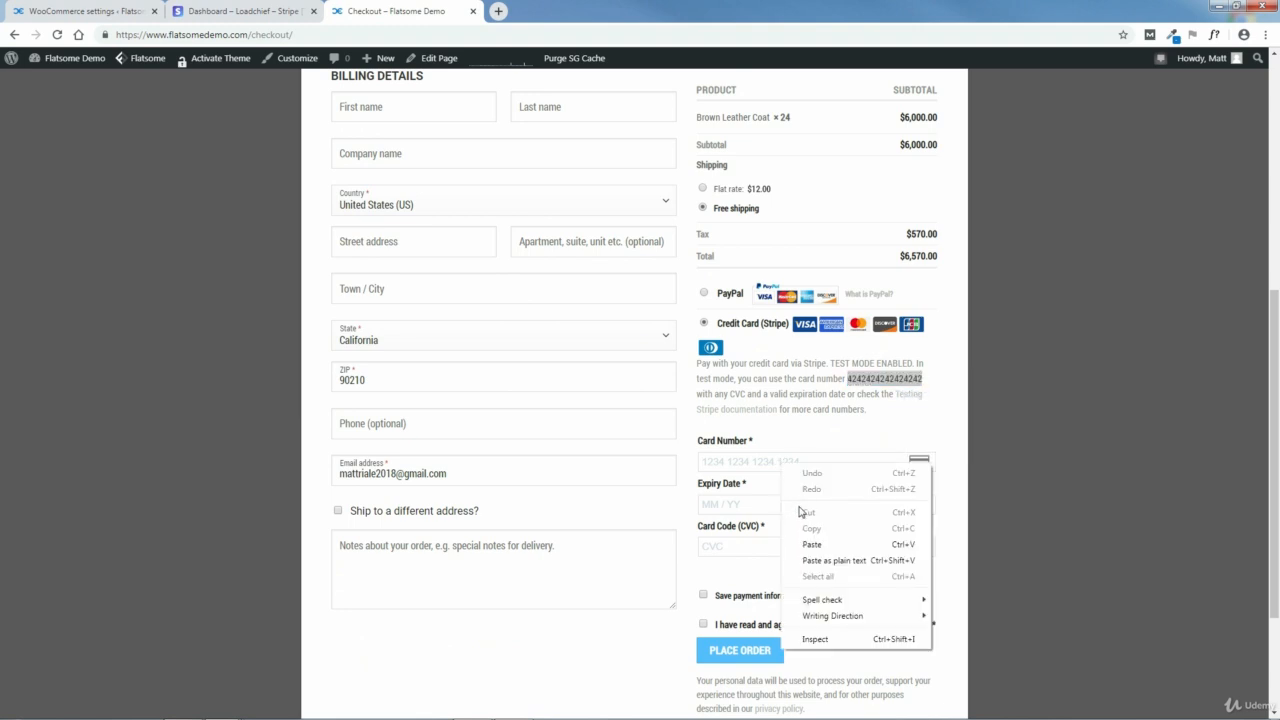
left_click(810, 545)
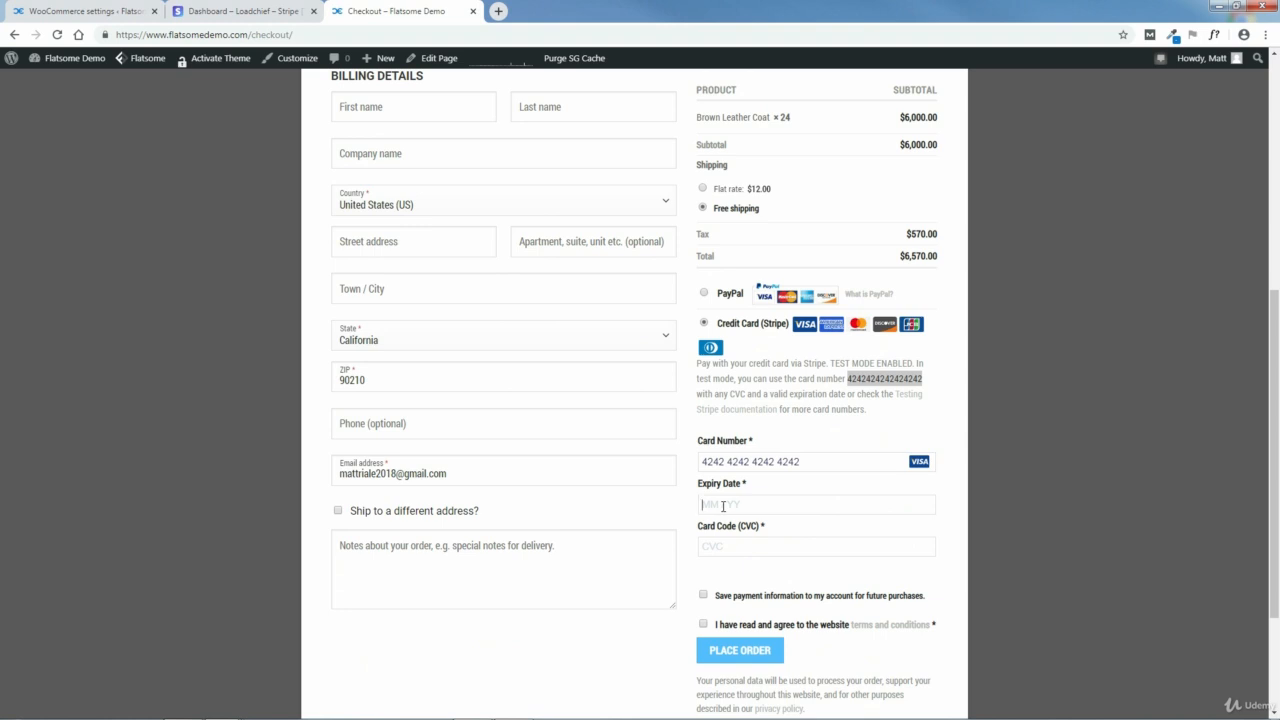
type("02 / 30")
scroll(1277, 422, "up", 1)
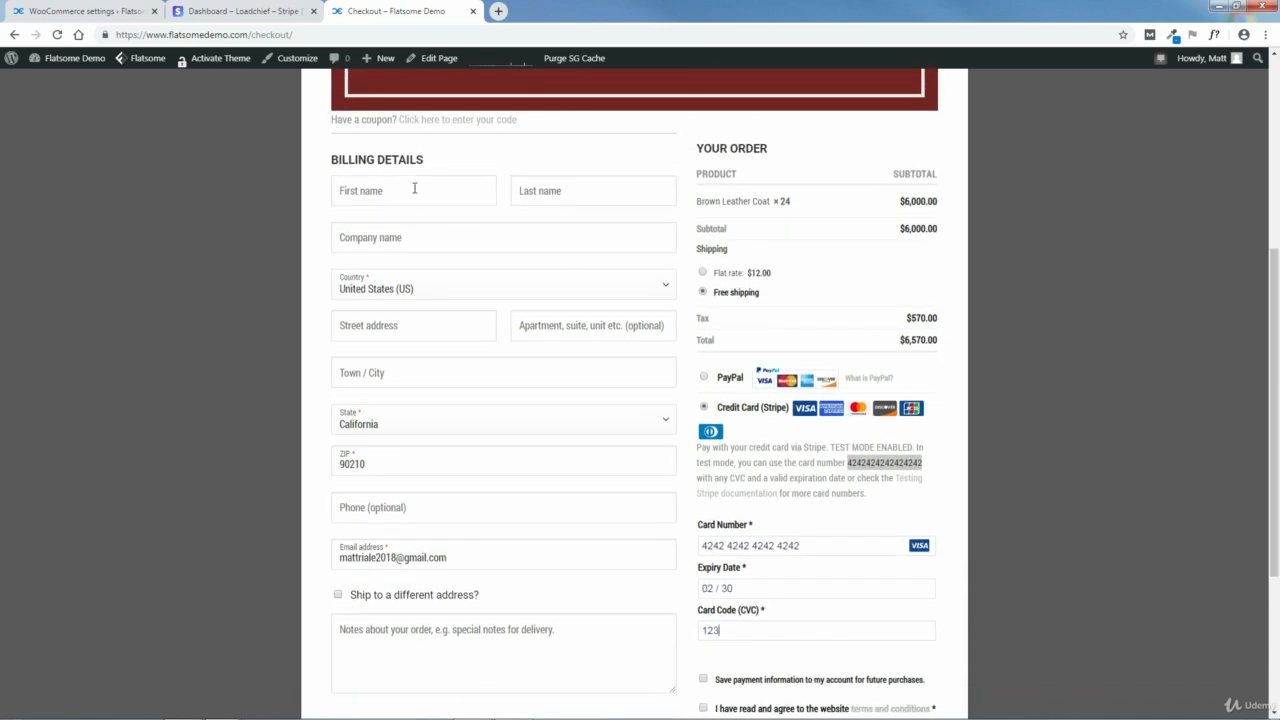
Step: Enter the customer's first name and last name in the checkout billing details
left_click(413, 187)
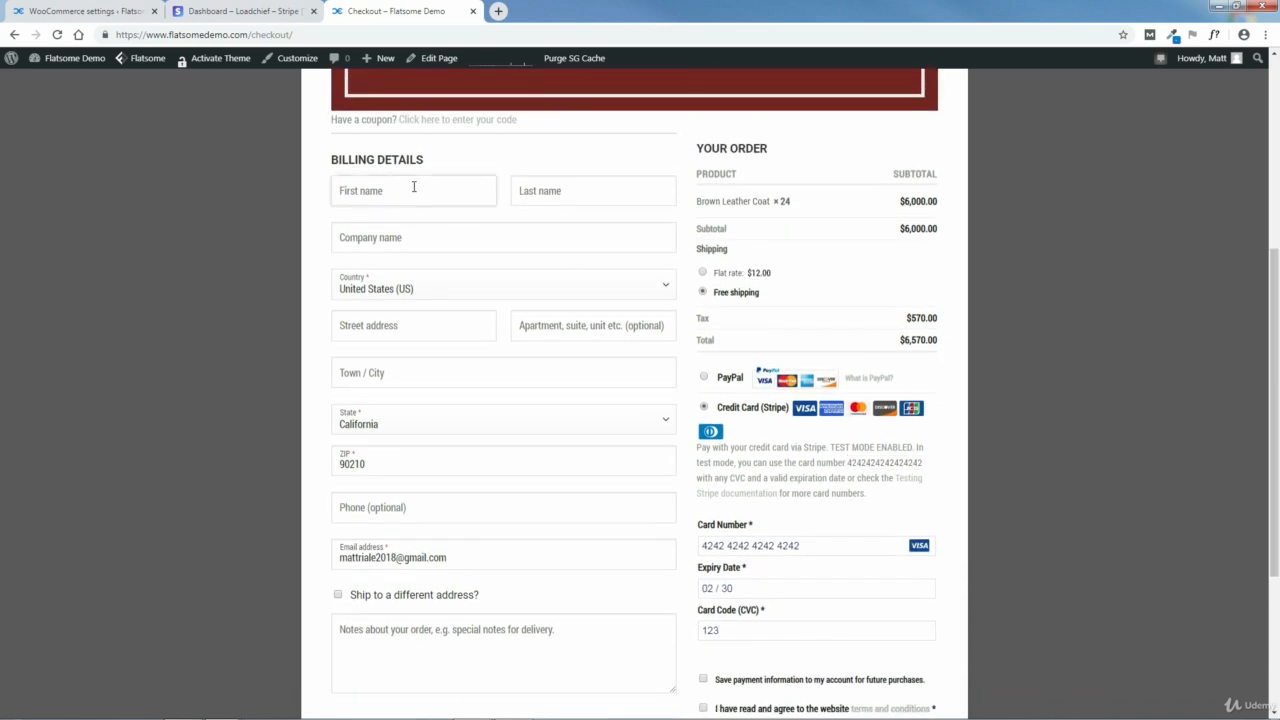
left_click(541, 190)
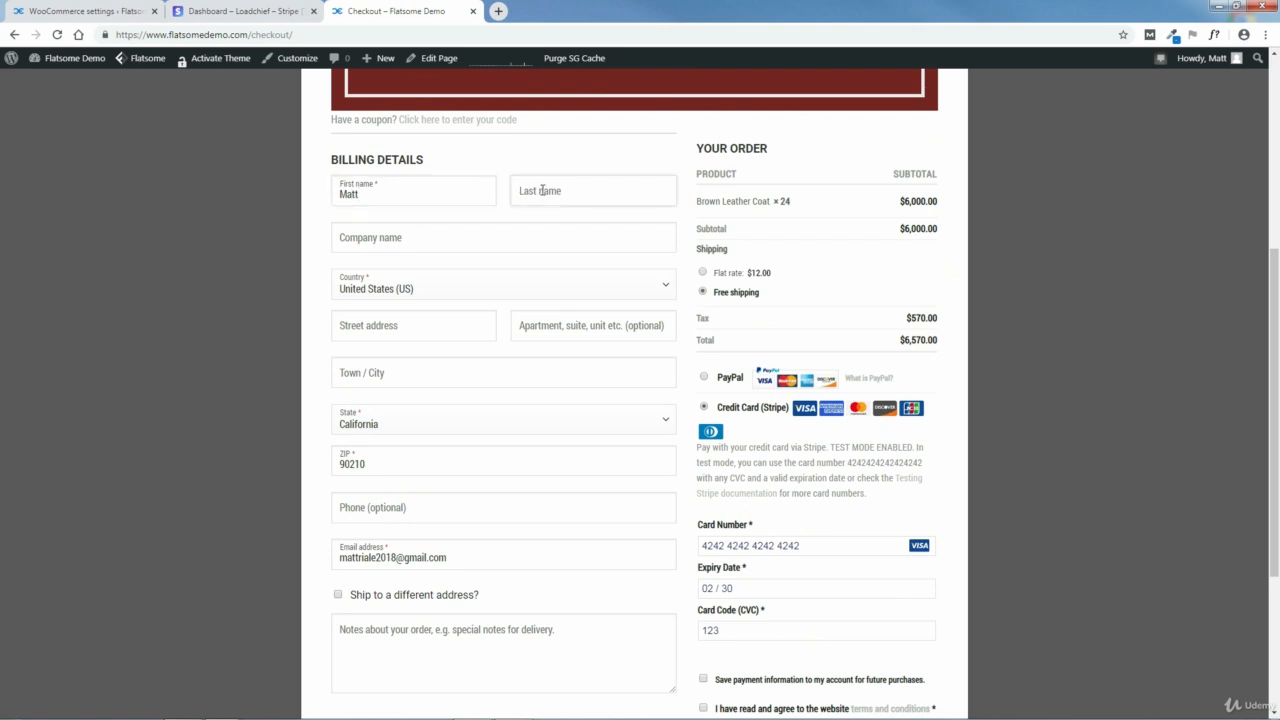
Step: Fill in the billing street address and town, and replace the prefilled ZIP code with the customer's own
left_click(388, 330)
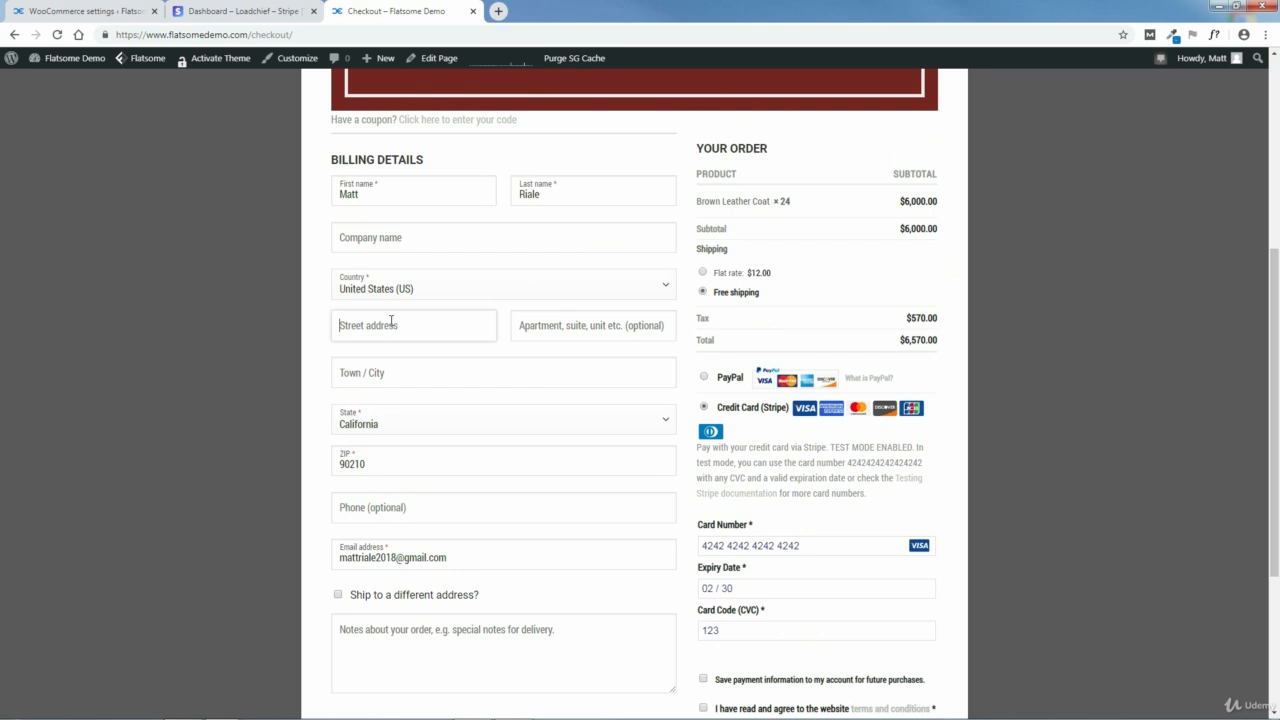
left_click(371, 373)
type("Los Angele")
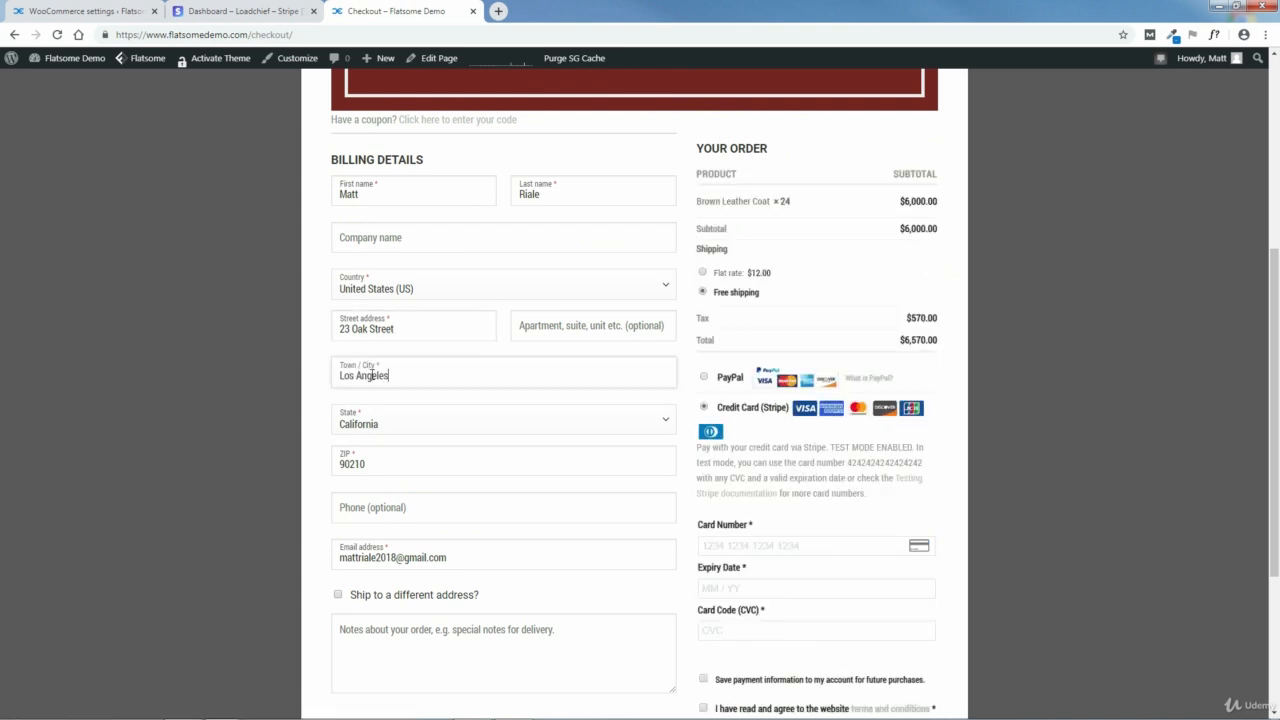
type("s")
left_click_drag(371, 466, 329, 463)
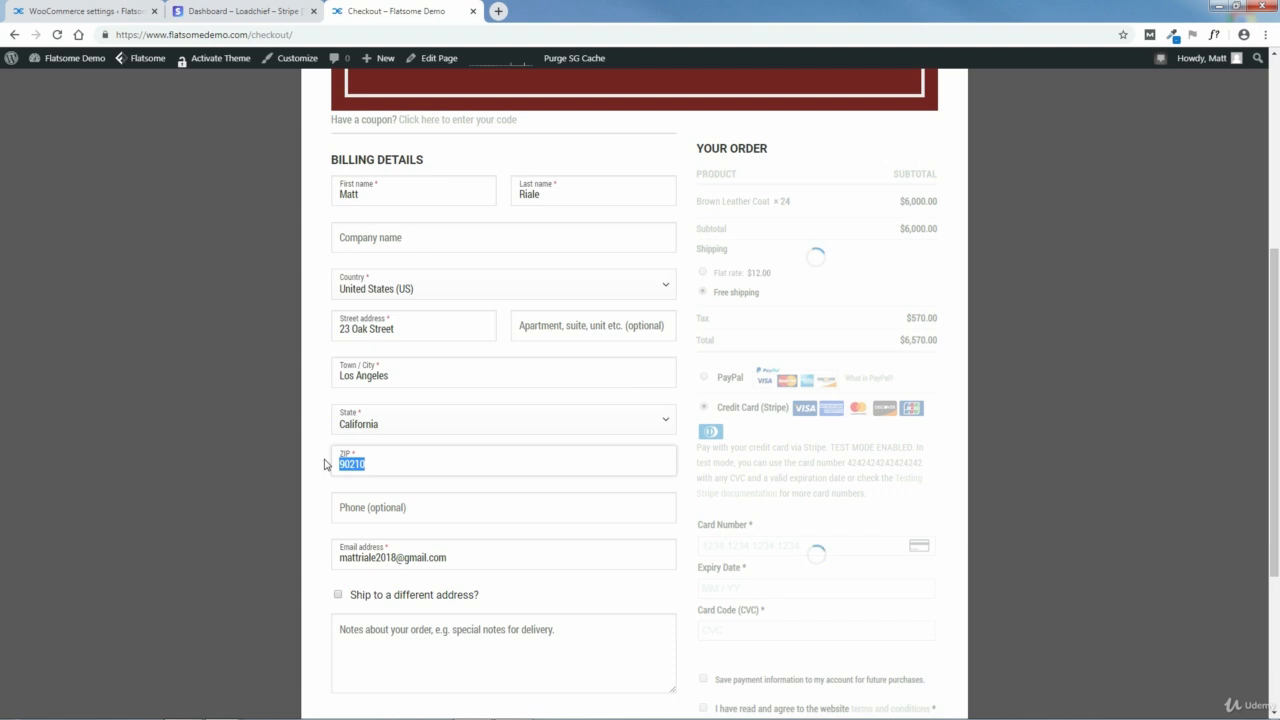
type("90012")
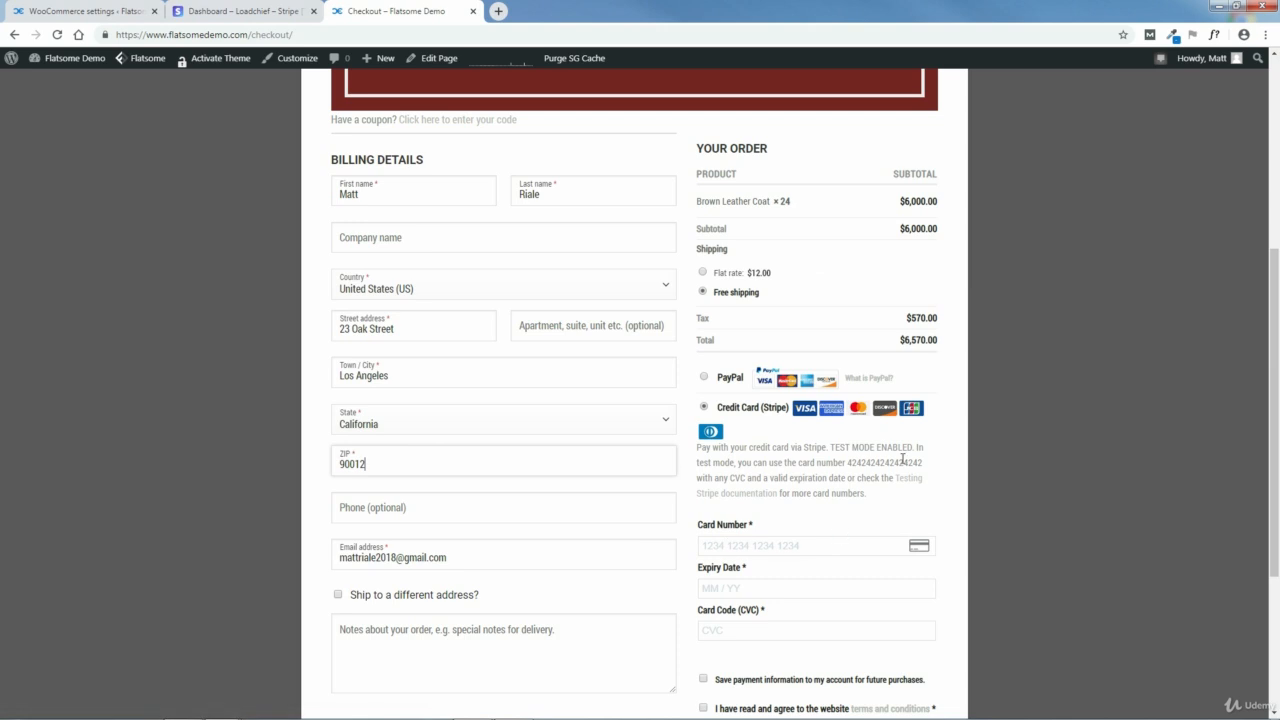
Step: Copy the suggested Stripe test card number into the Card Number field again, and re-enter expiry date 02 / 30 and the card's security code
left_click_drag(925, 466, 851, 463)
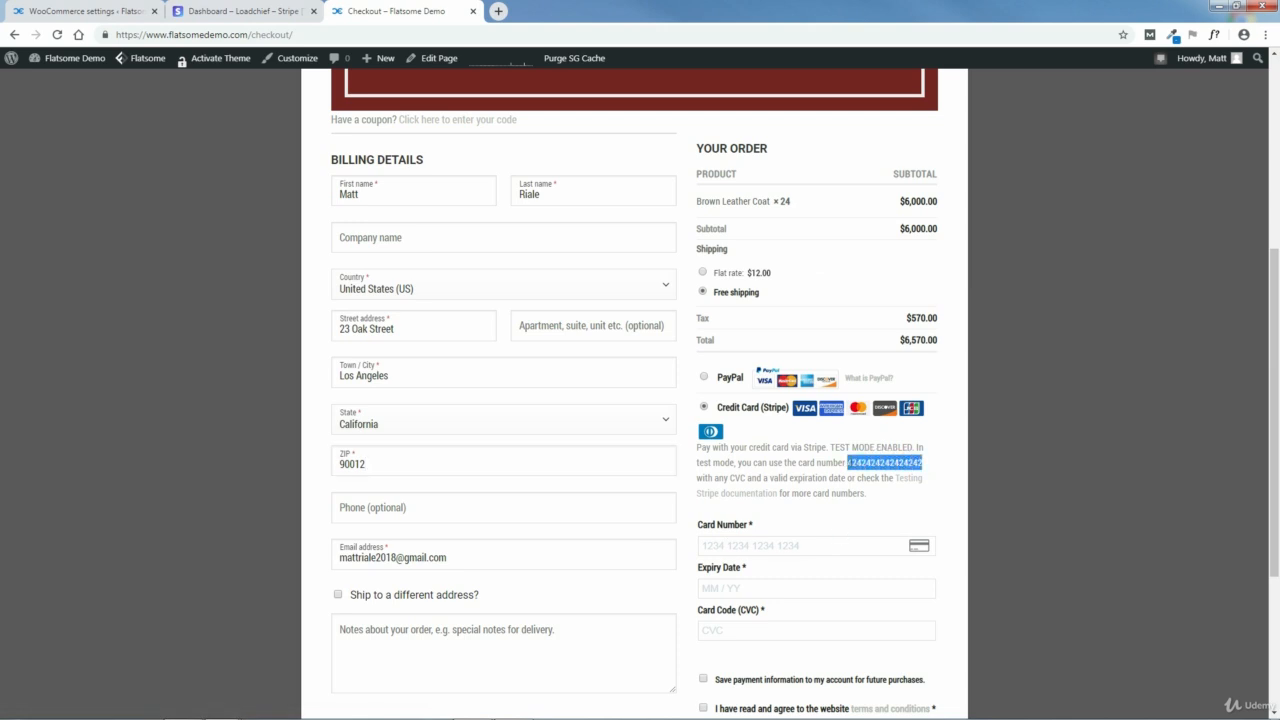
right_click(855, 463)
left_click(873, 479)
right_click(767, 545)
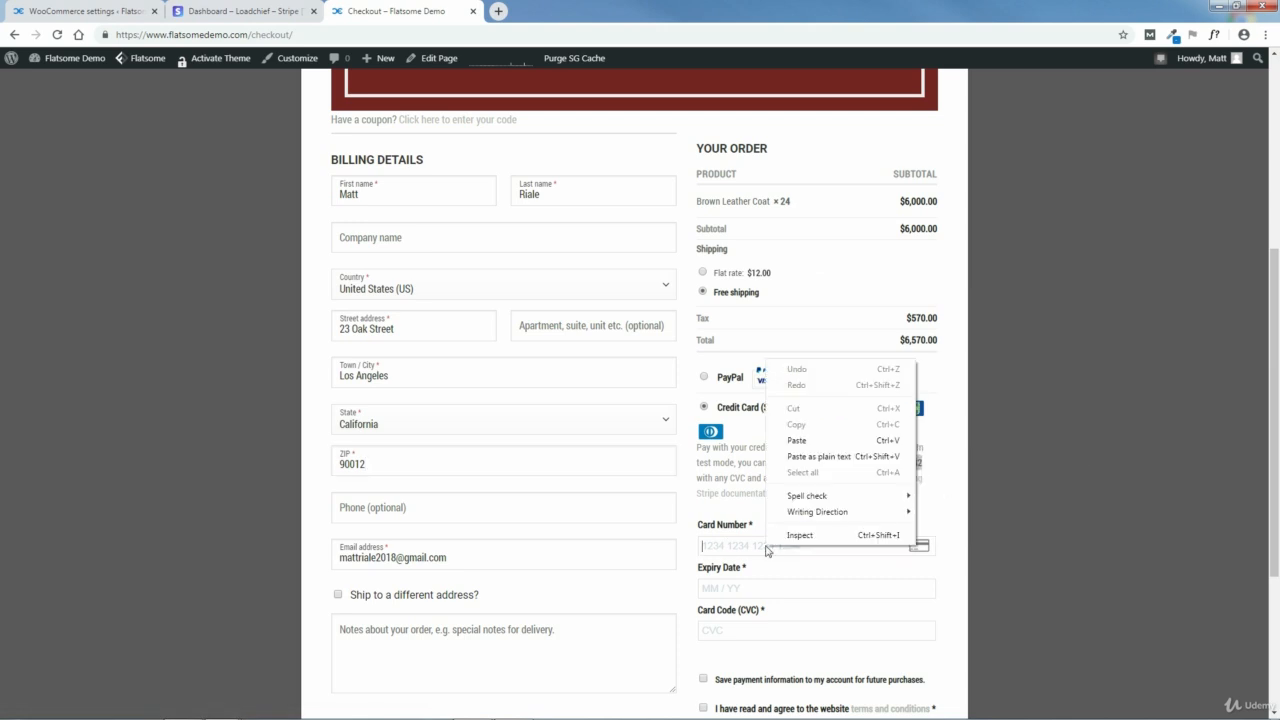
left_click(800, 446)
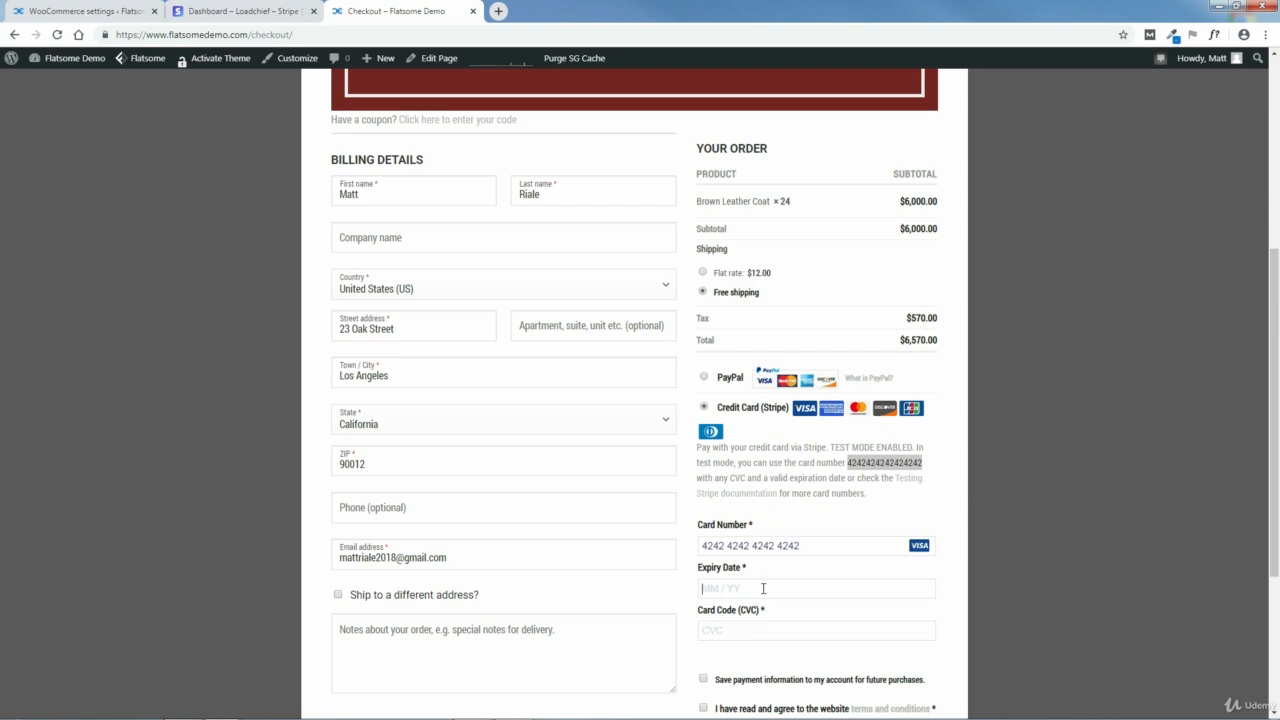
left_click(763, 589)
type("02 / 30")
Step: Agree to the website terms and conditions, place the order, and view the order details on the confirmation page
scroll(1276, 440, "down", 2)
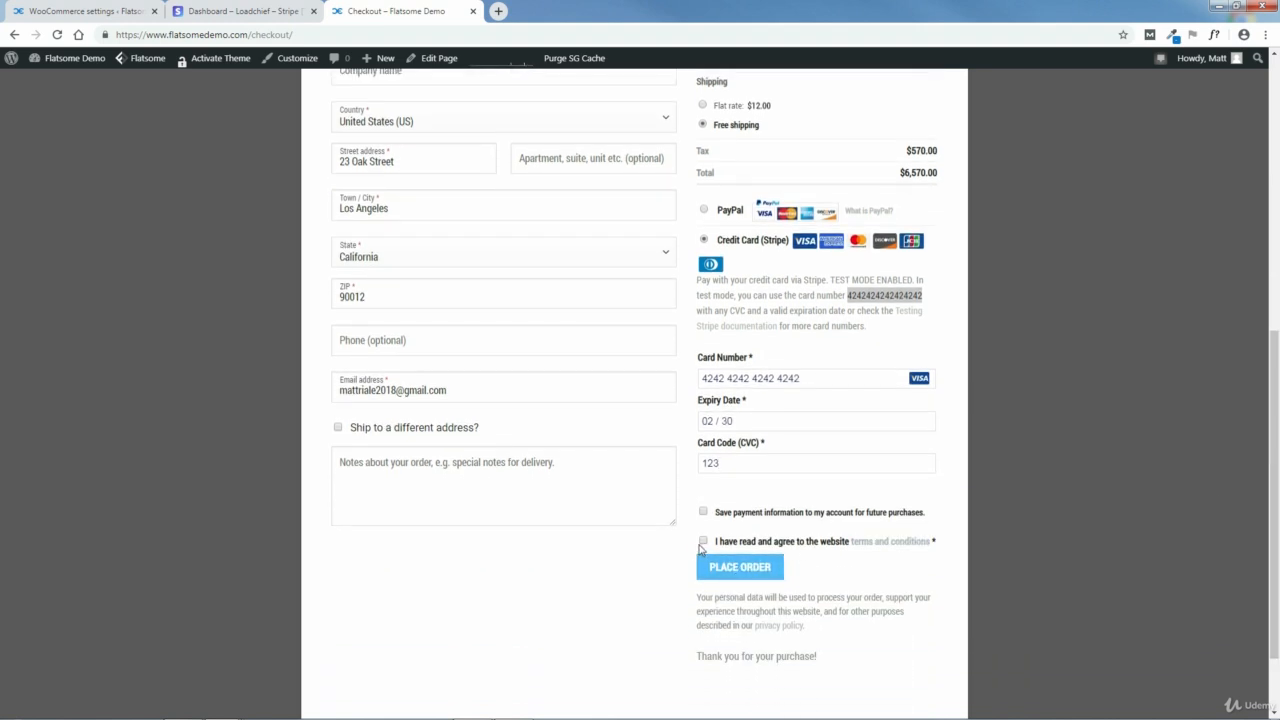
left_click(704, 542)
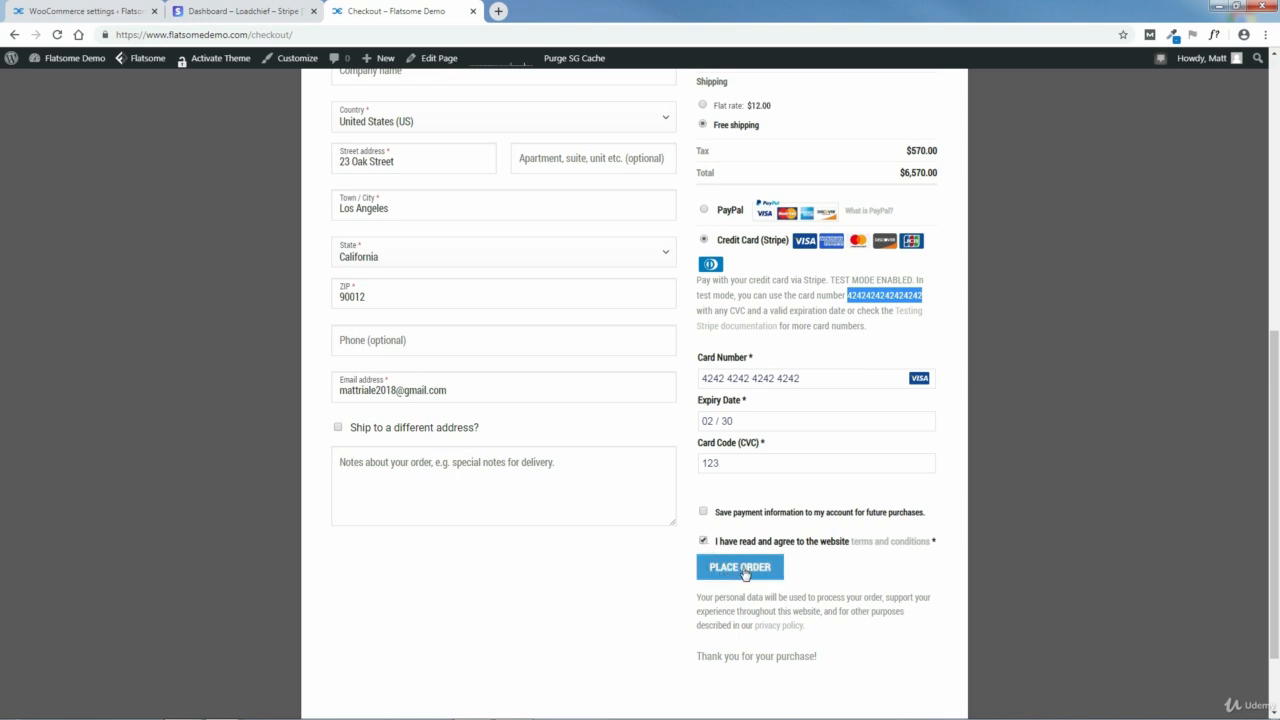
left_click(742, 570)
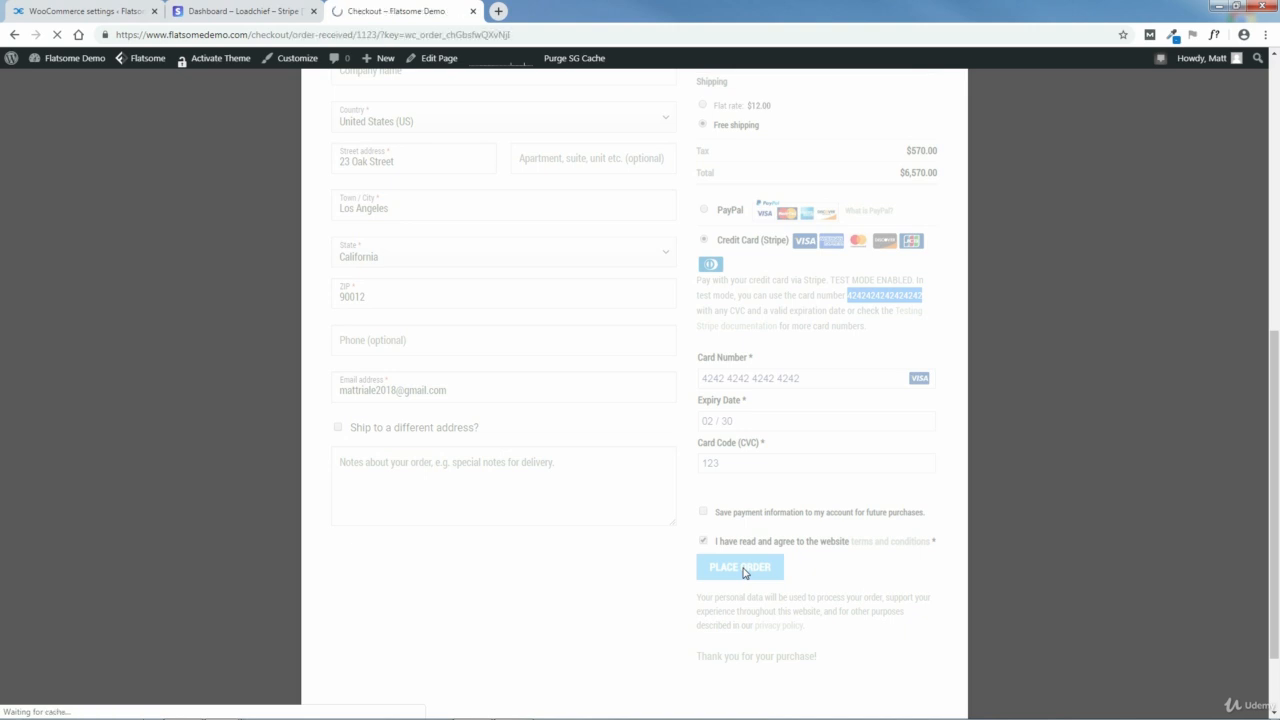
scroll(1278, 302, "down", 2)
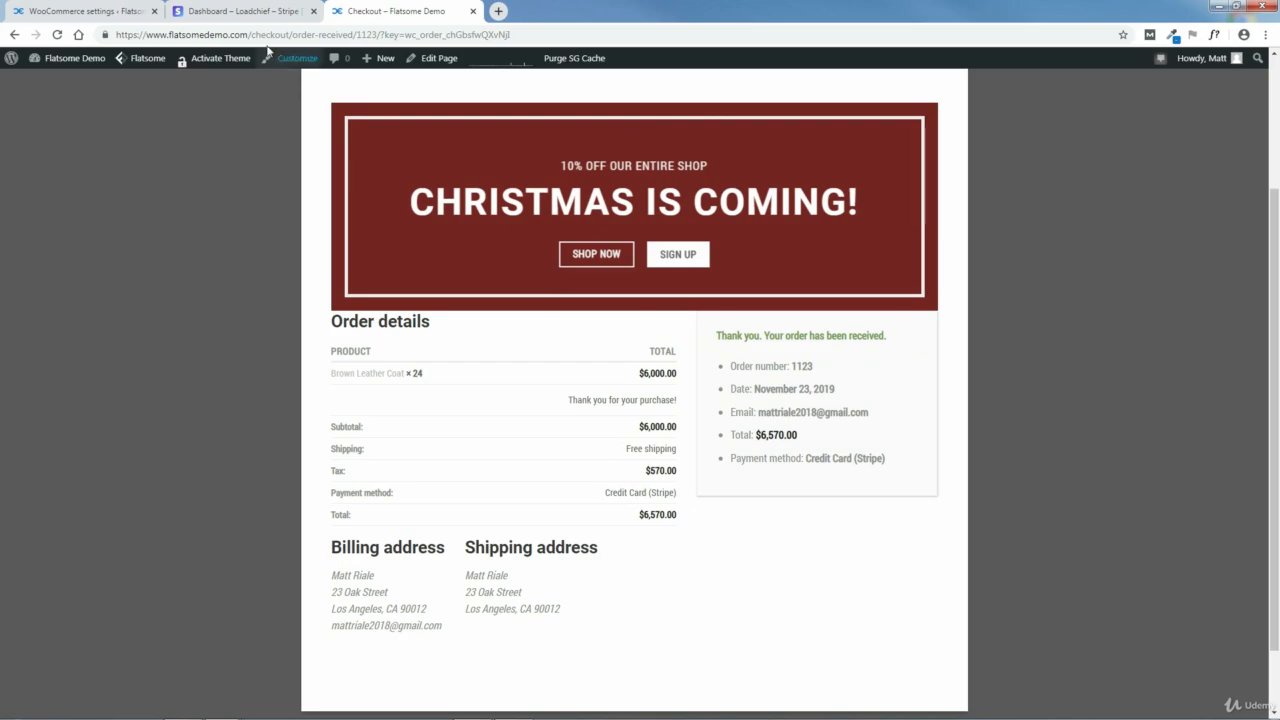
Step: Check the test payments list in the Stripe dashboard against the store's order confirmation, and look at the account balance overview
left_click(229, 10)
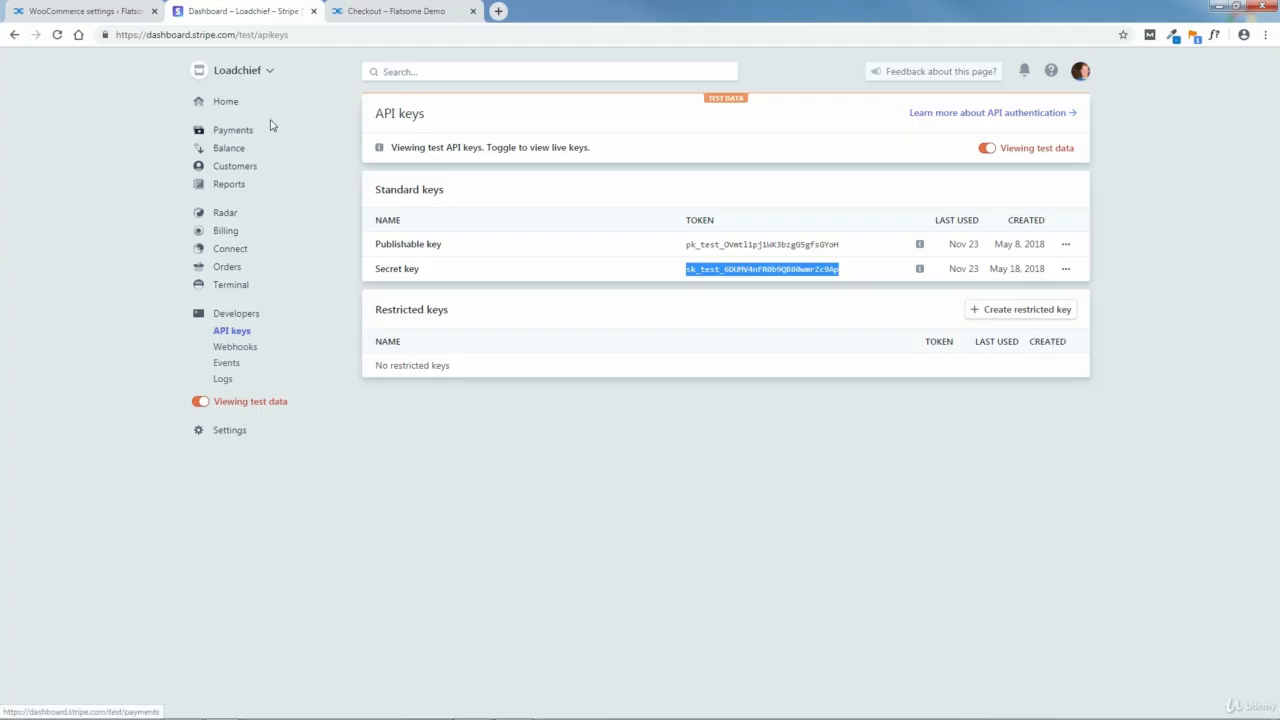
left_click(235, 131)
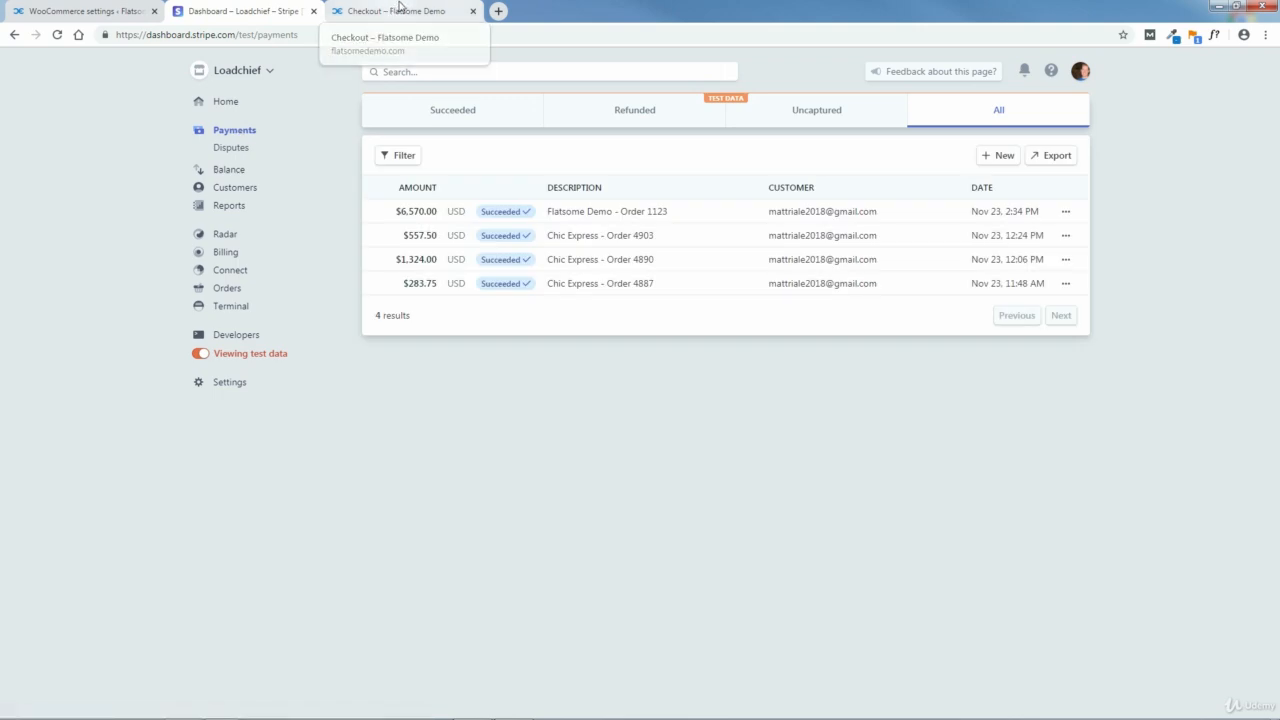
left_click(398, 9)
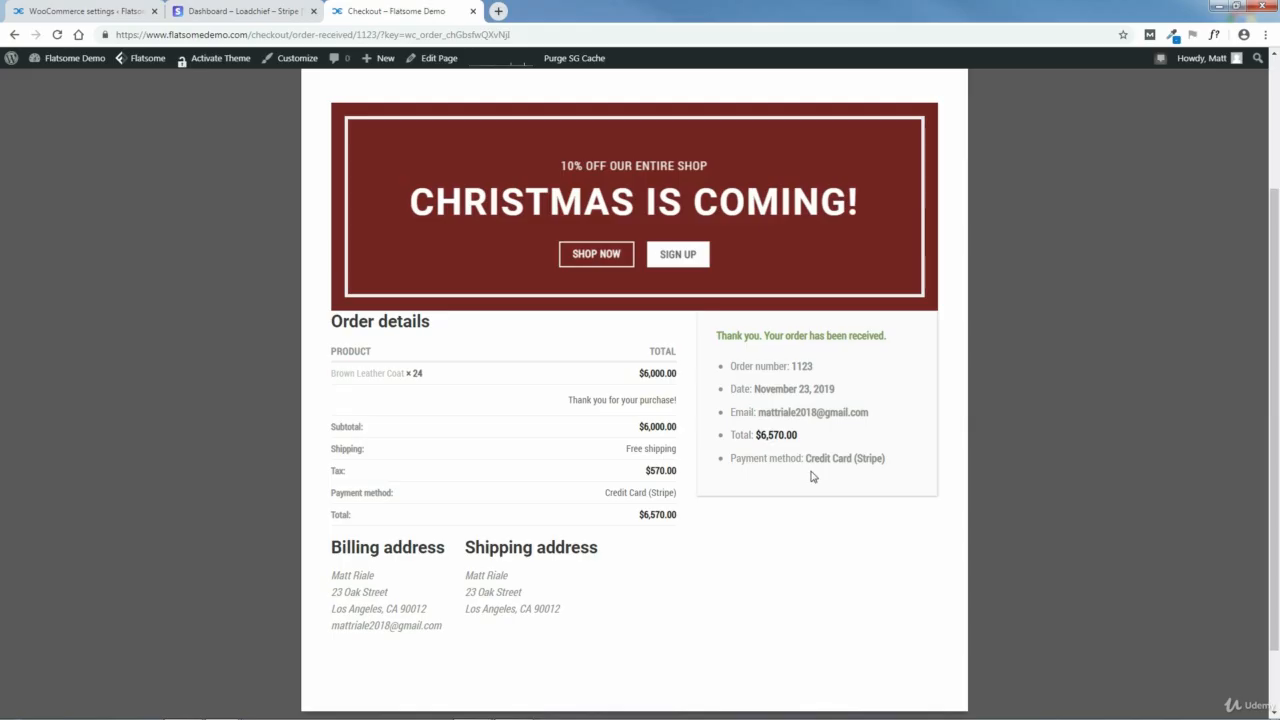
left_click(266, 14)
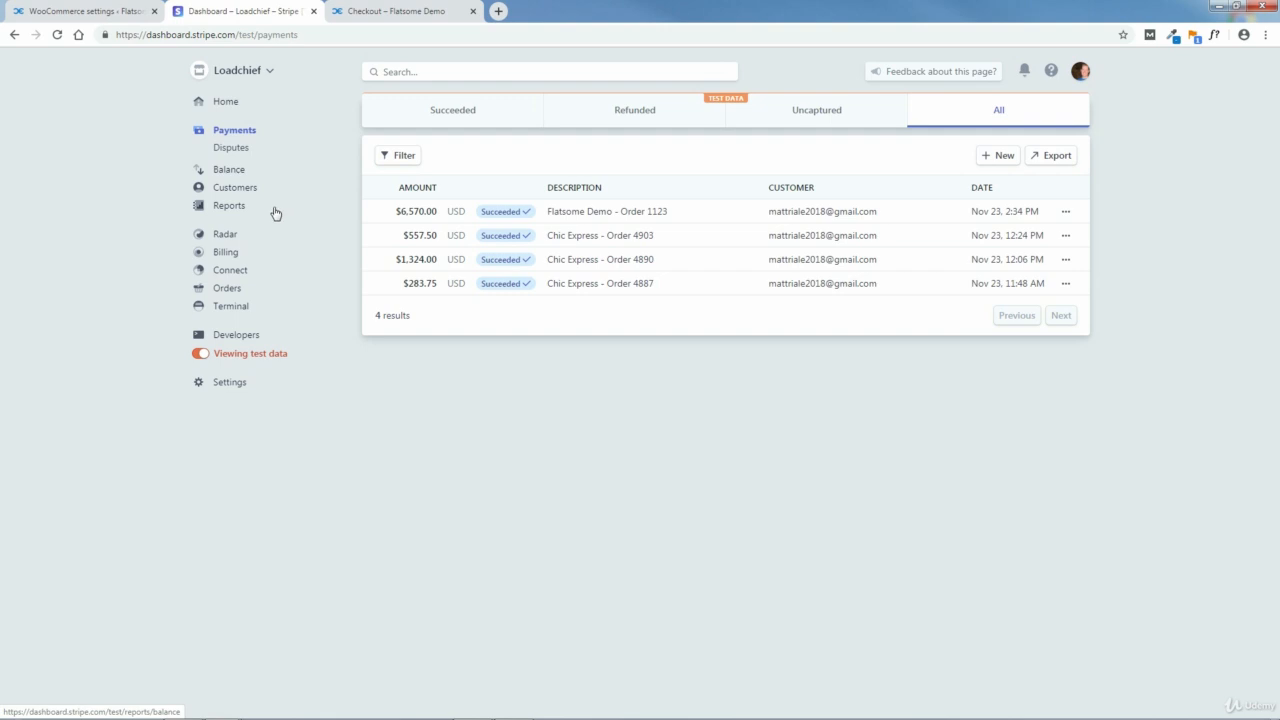
left_click(229, 172)
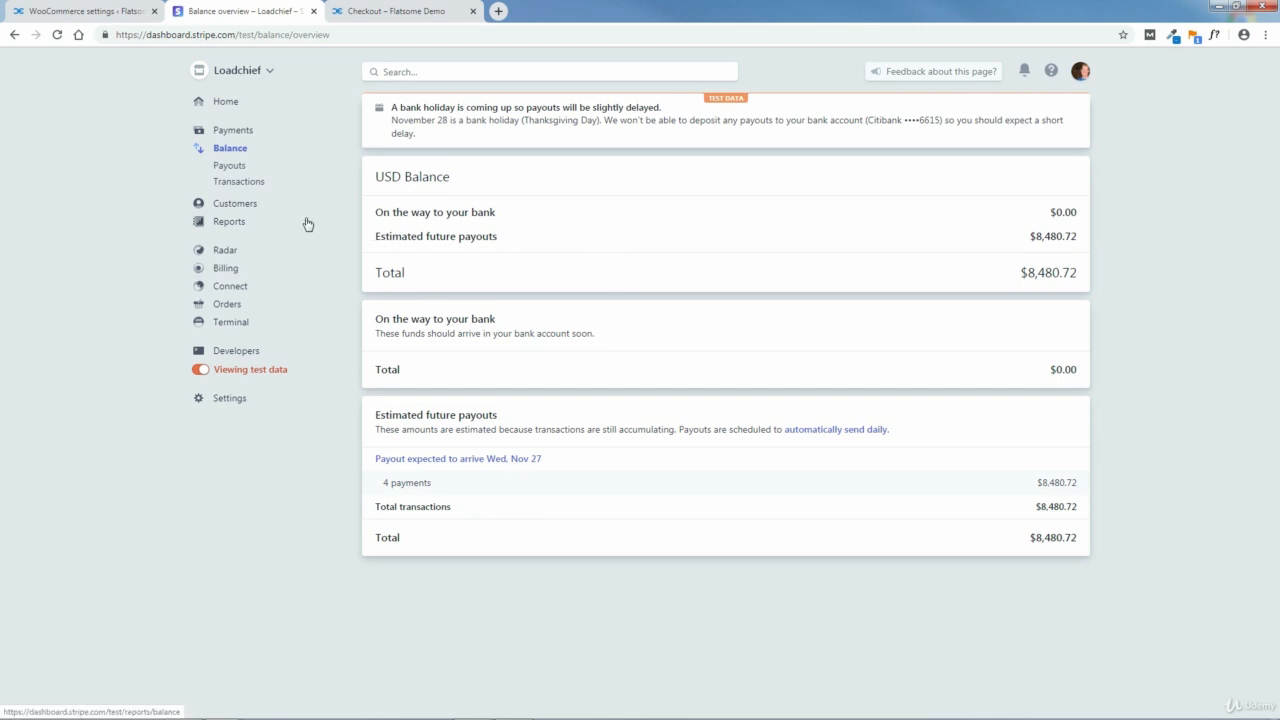
Step: Switch to the WooCommerce Stripe settings and disable Test Mode
left_click(67, 8)
left_click_drag(1276, 298, 1276, 485)
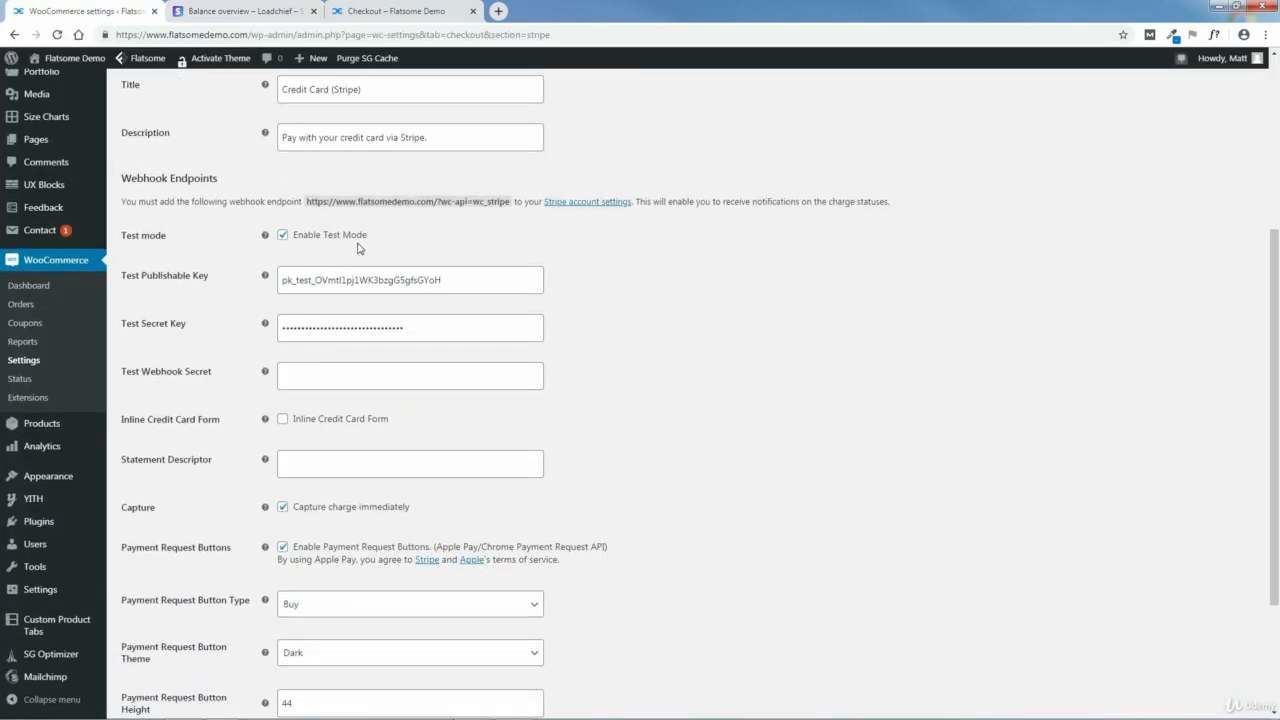
left_click(284, 238)
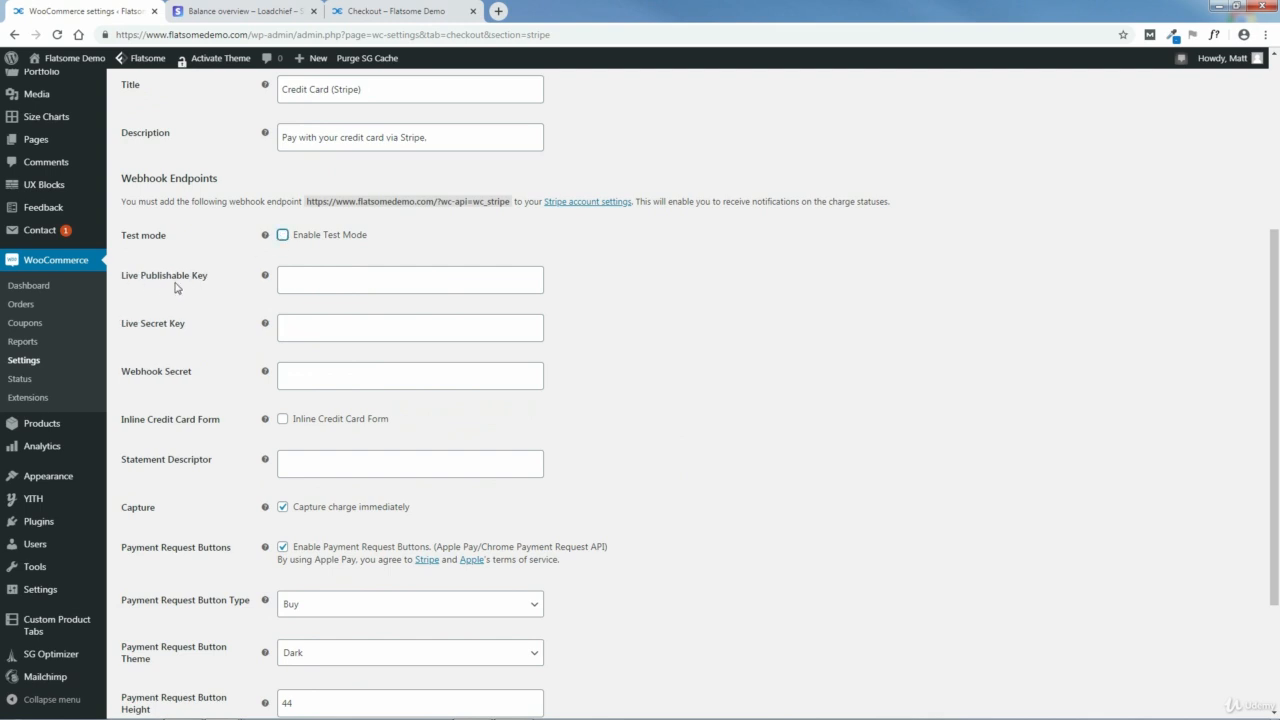
Step: Open the developer API keys in the Stripe dashboard and switch from test data to the live keys
left_click(238, 12)
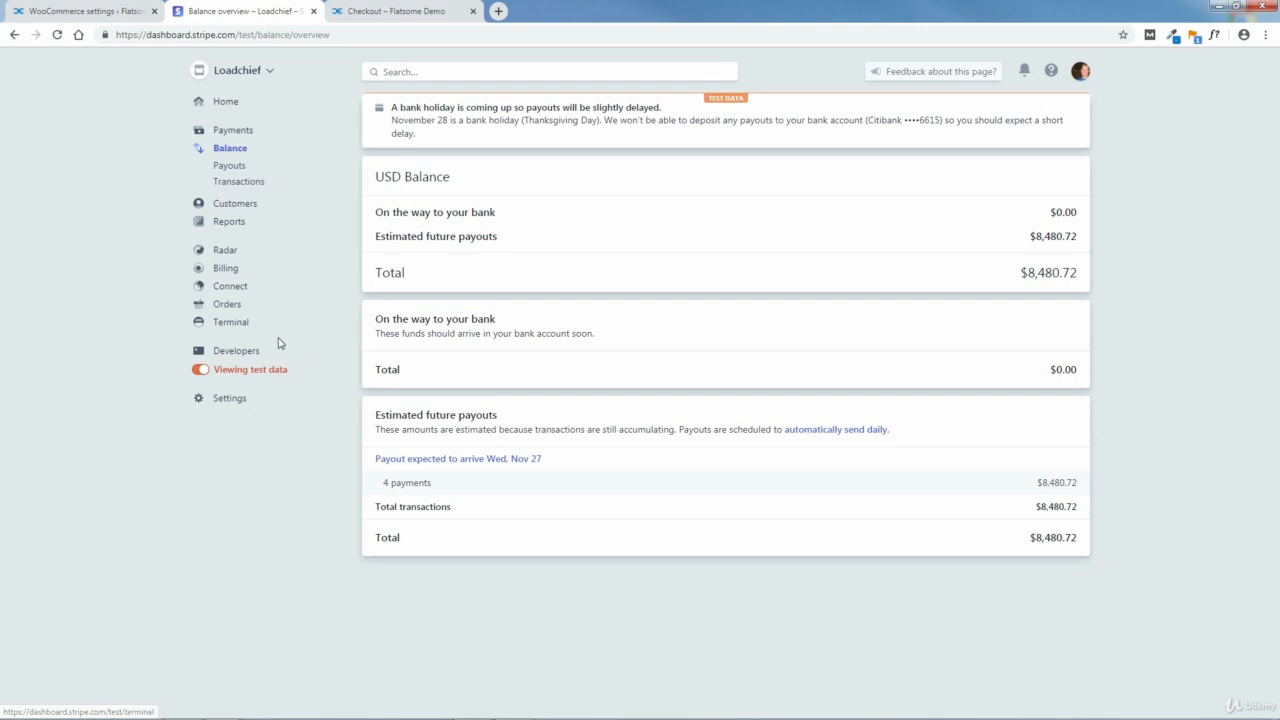
left_click(236, 352)
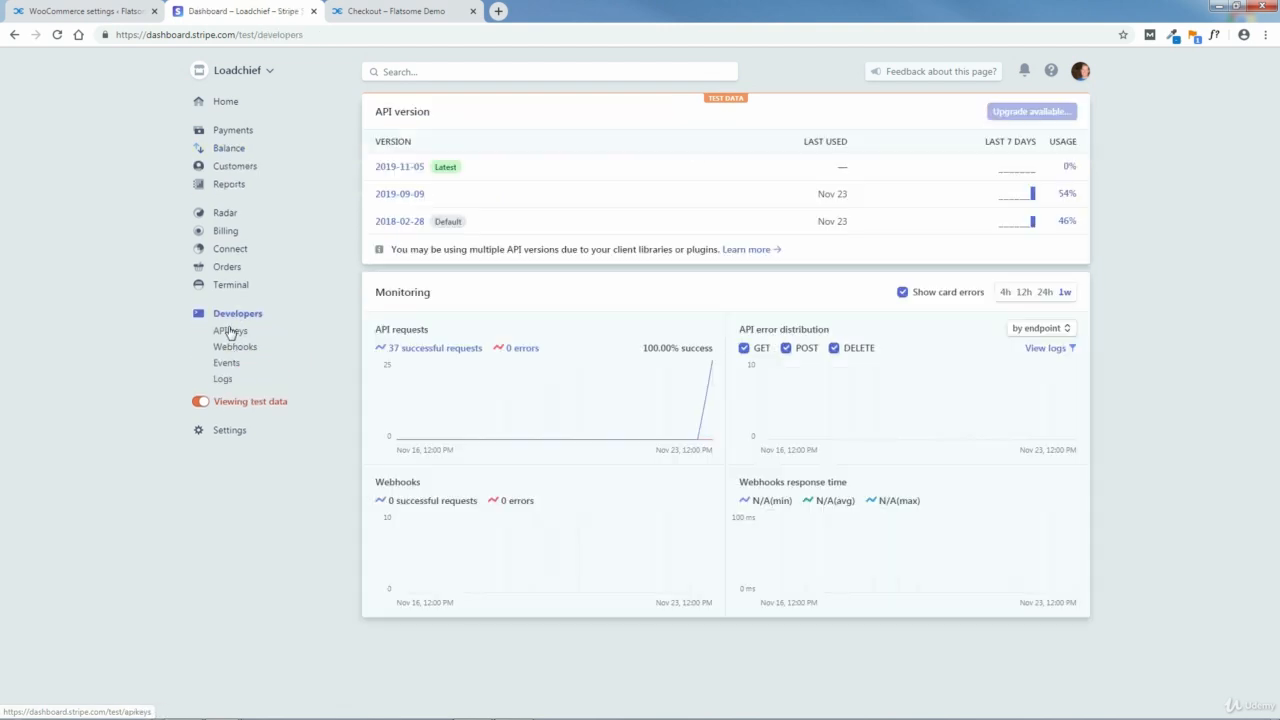
left_click(229, 331)
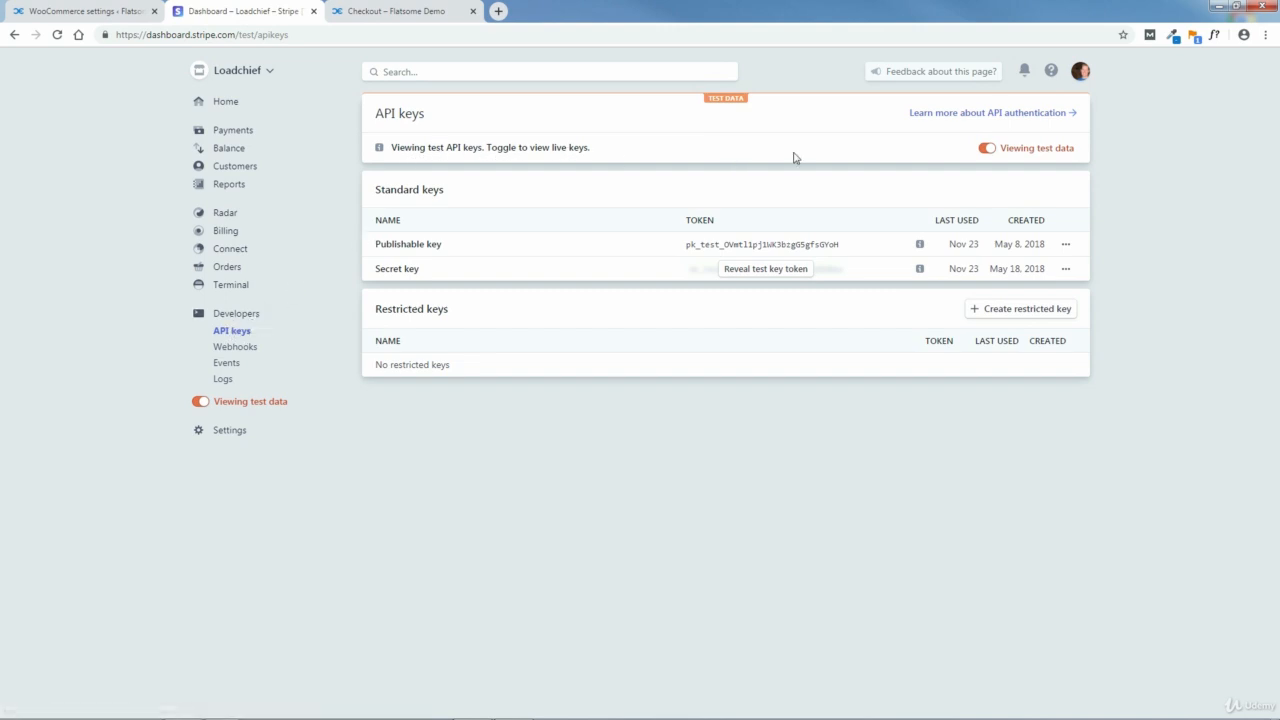
left_click(988, 149)
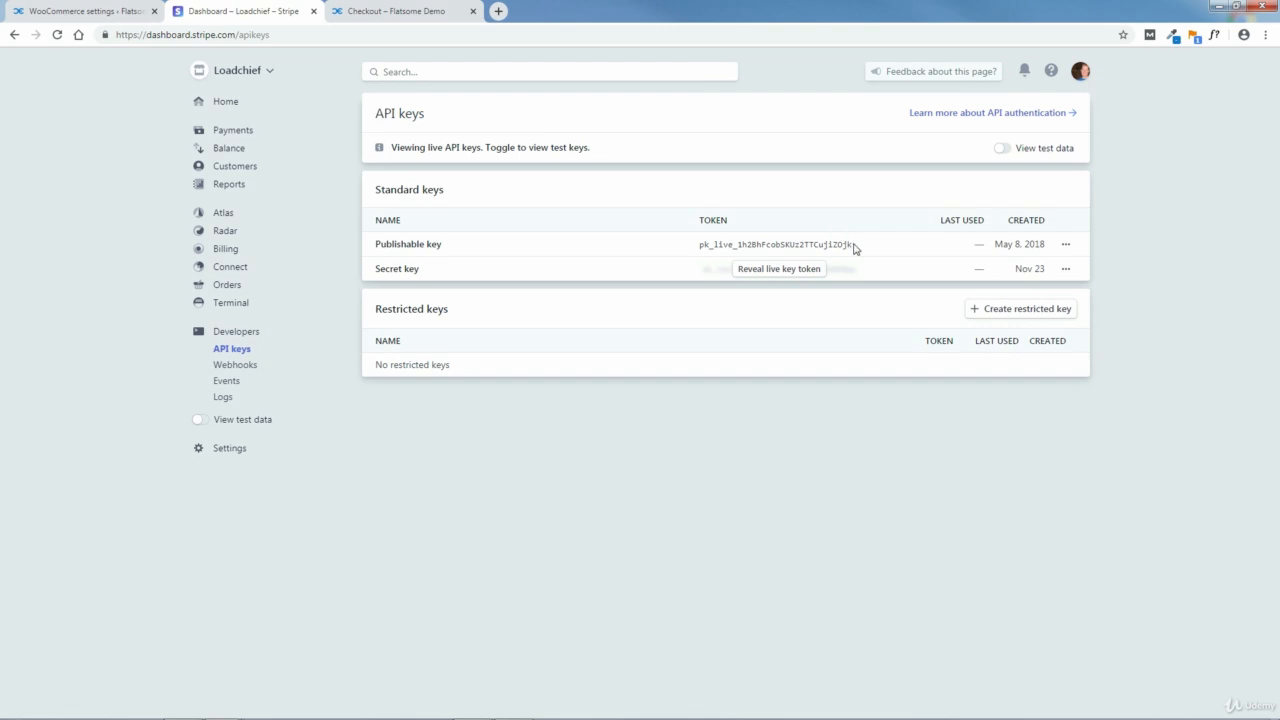
Step: Copy the live publishable key from Stripe and paste it as the Live Publishable Key in the WooCommerce Stripe settings
left_click_drag(843, 244, 700, 244)
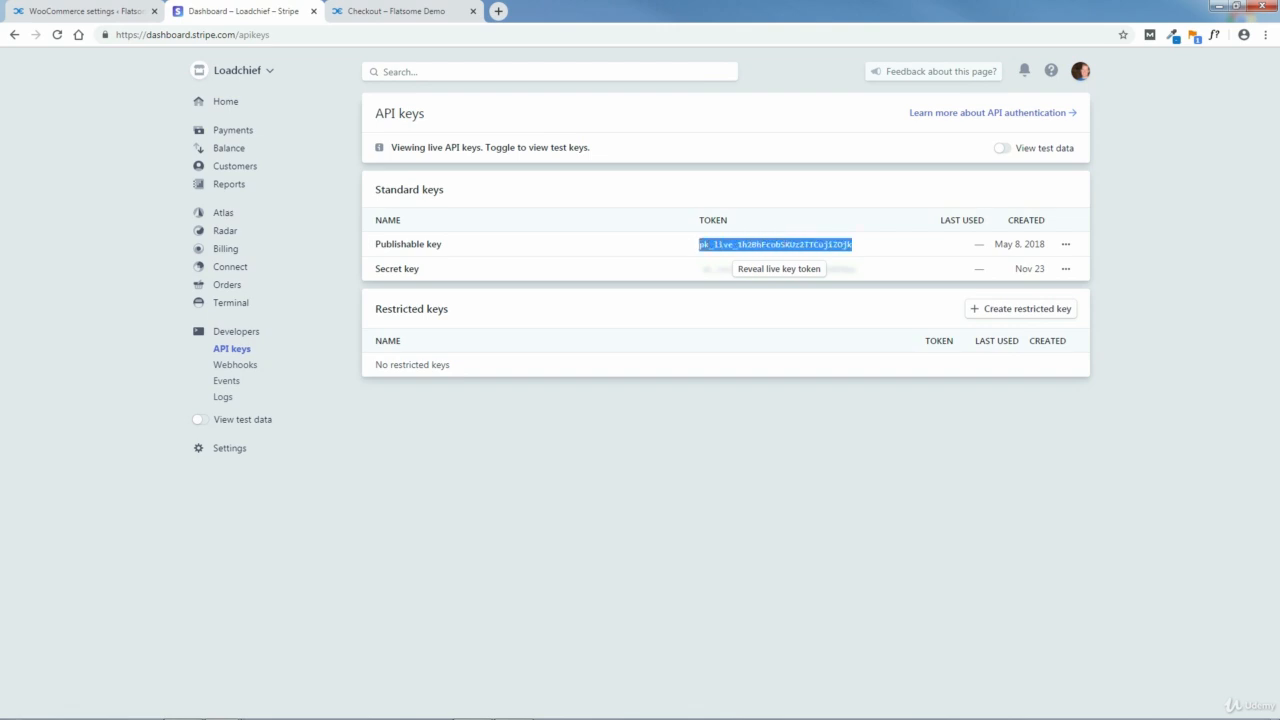
right_click(709, 247)
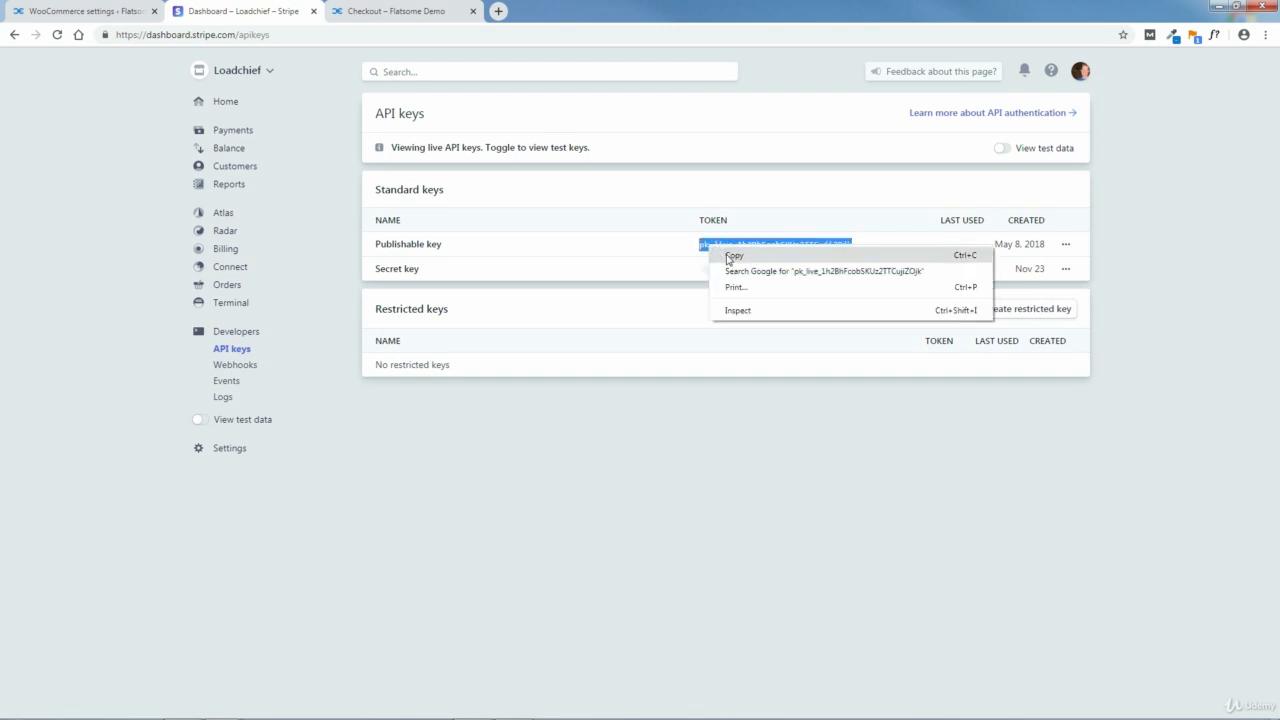
left_click(733, 256)
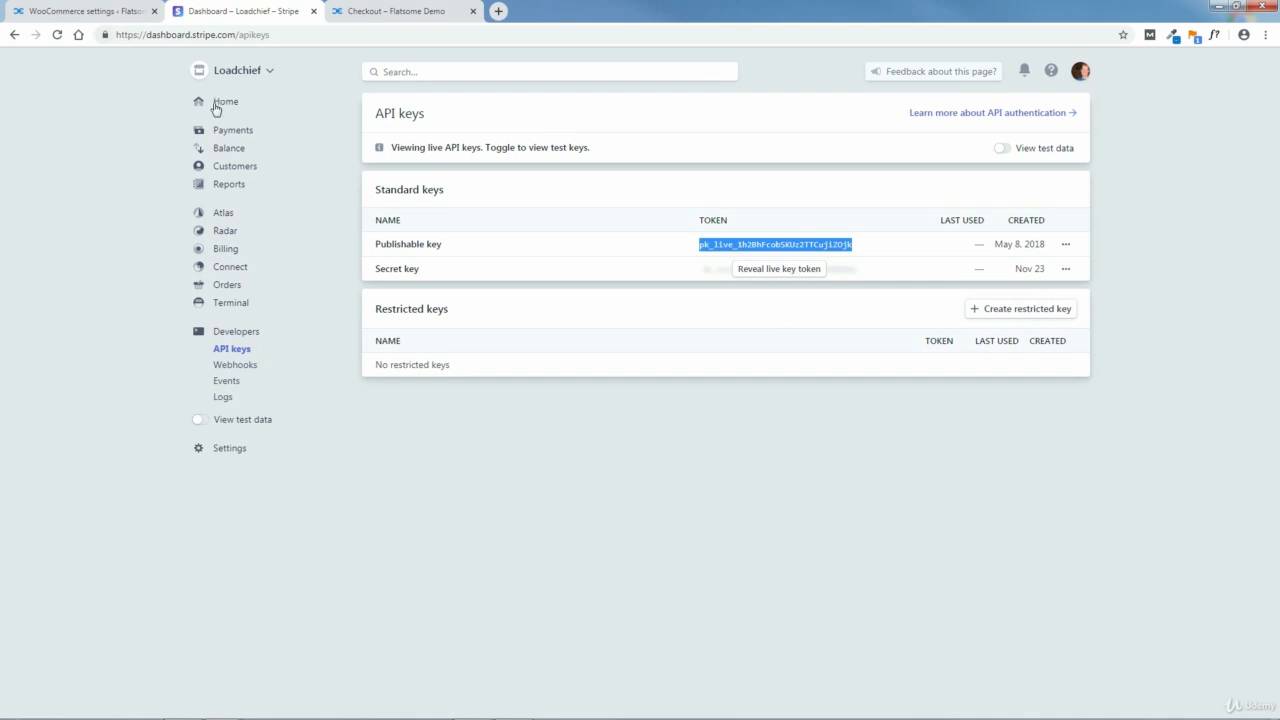
left_click(98, 14)
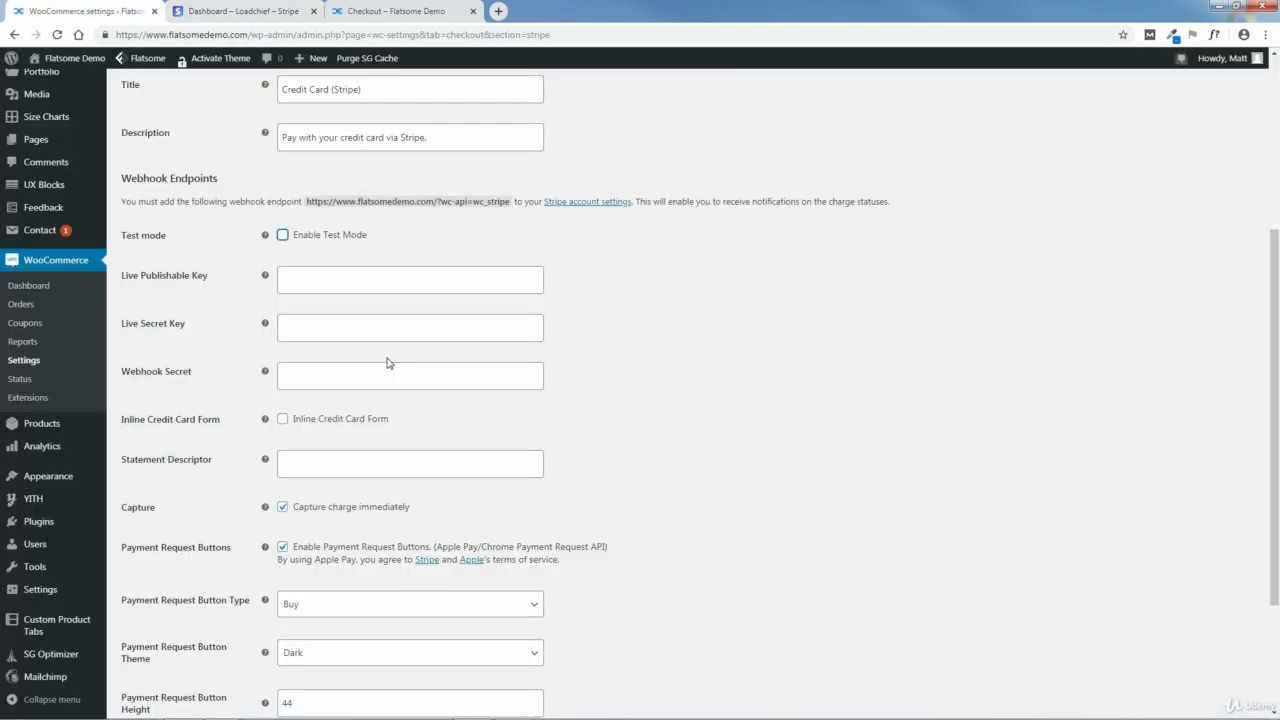
left_click(321, 277)
right_click(334, 283)
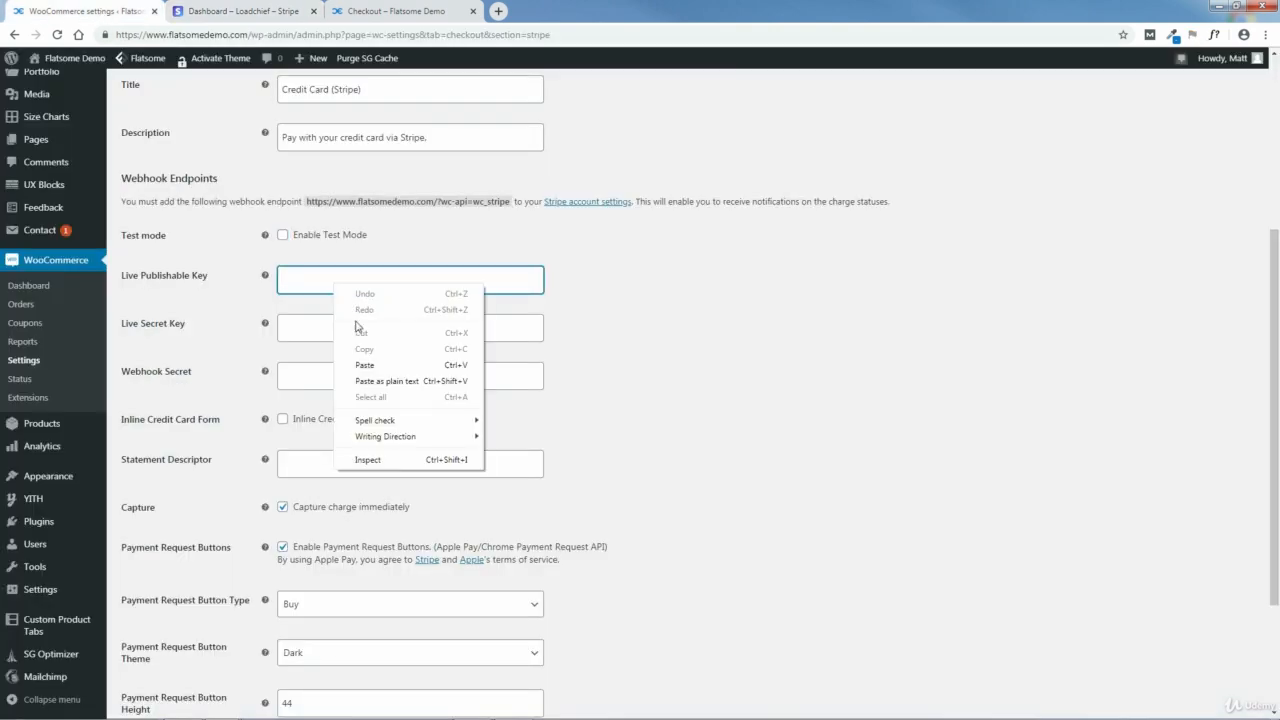
left_click(363, 365)
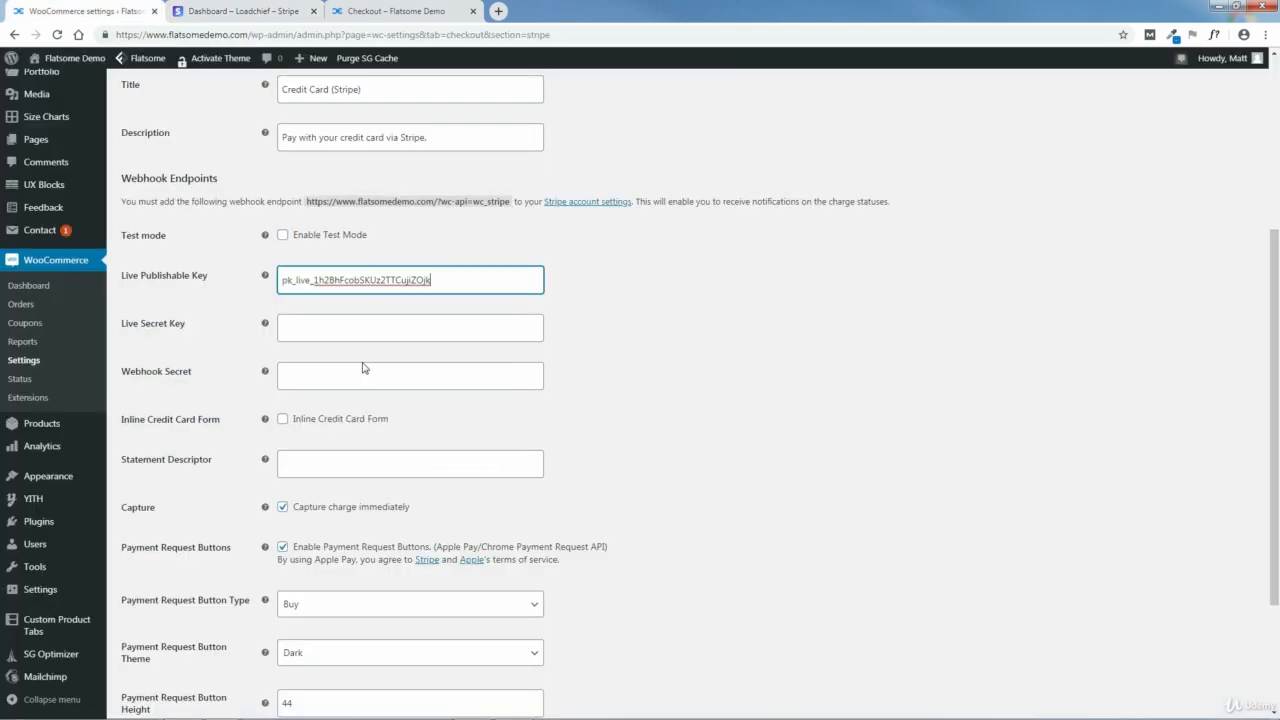
Step: Reveal the live secret key on the Stripe API keys page and copy it
left_click(242, 10)
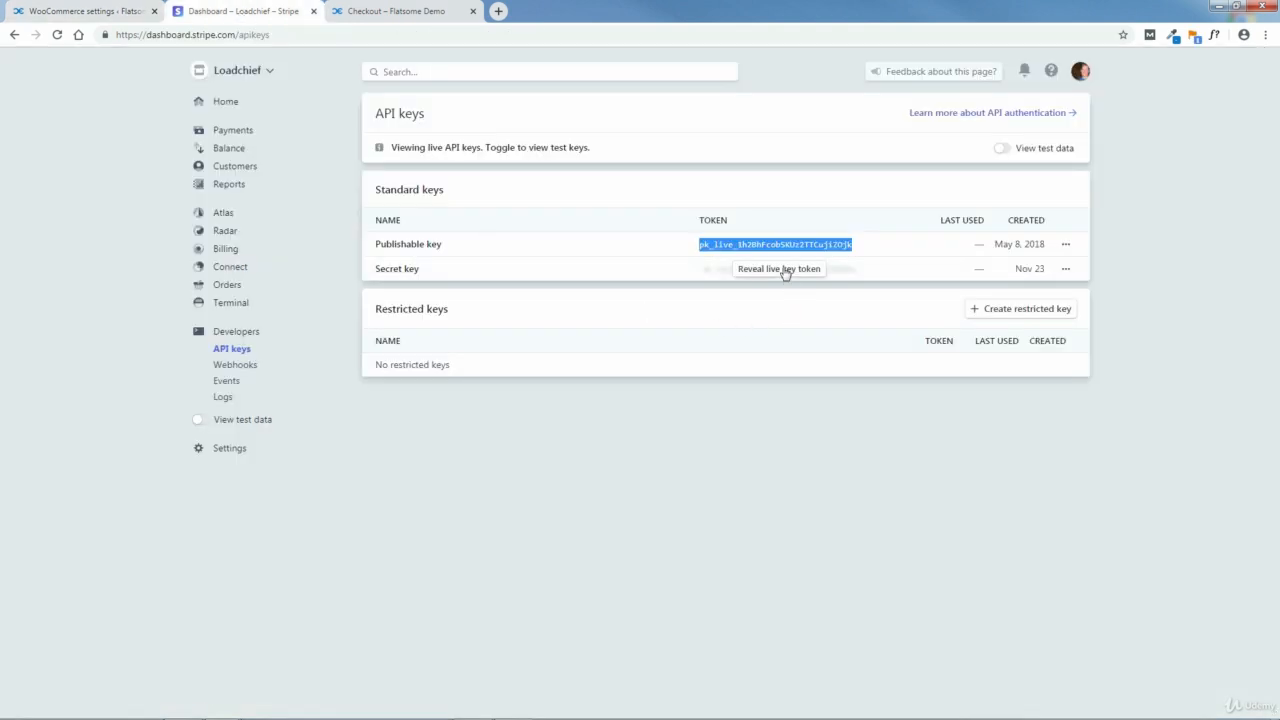
left_click(785, 271)
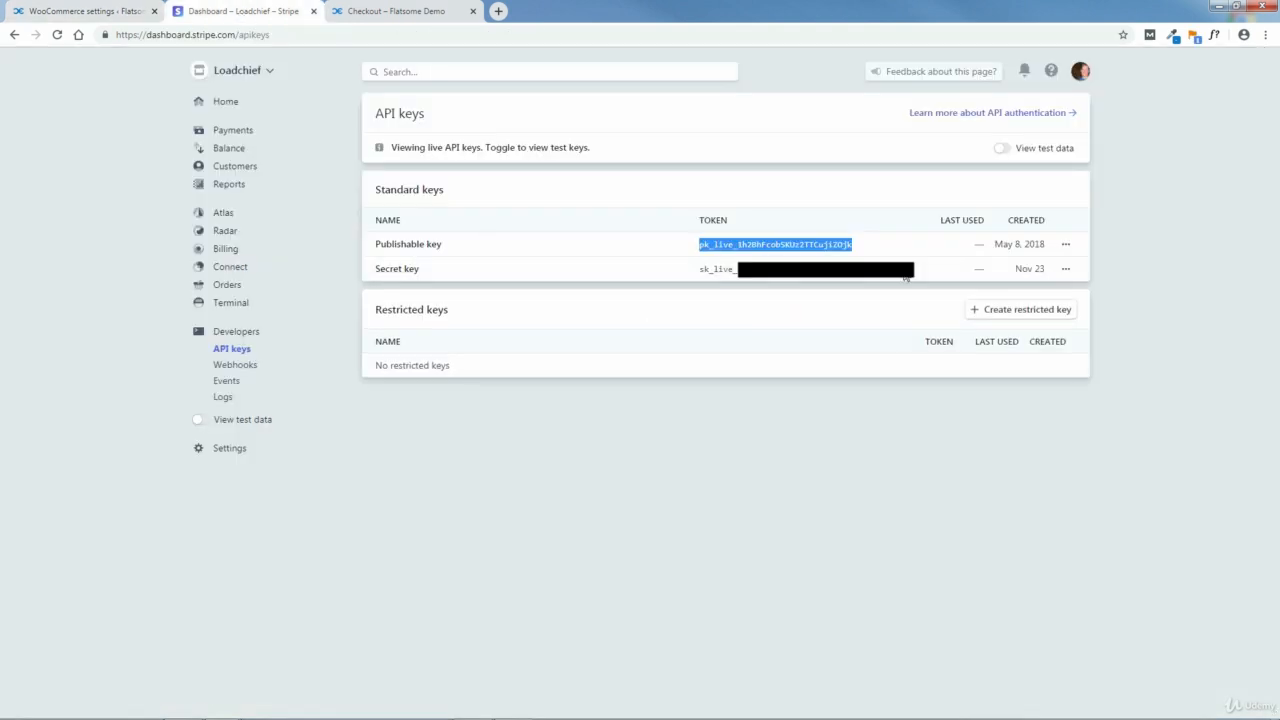
left_click_drag(908, 270, 716, 272)
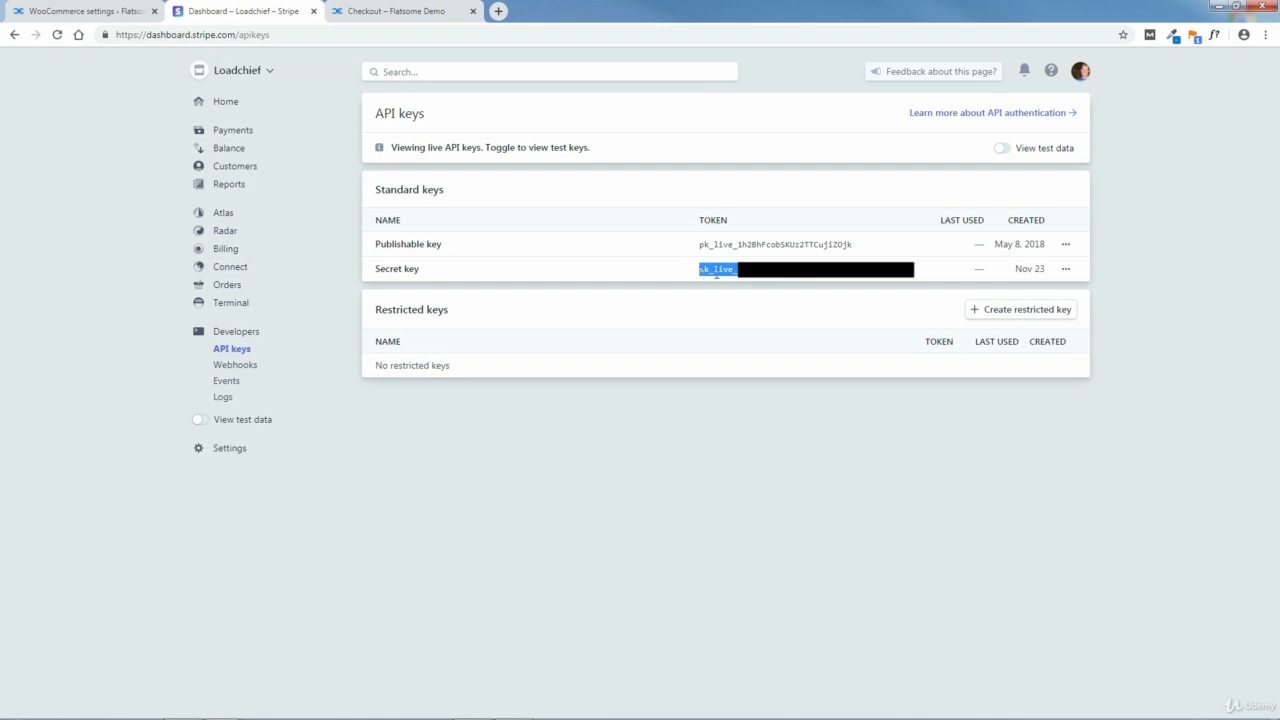
right_click(731, 272)
left_click(752, 284)
Step: Paste the copied key as the Live Secret Key in the WooCommerce Stripe settings and save the changes
left_click(70, 11)
left_click(333, 324)
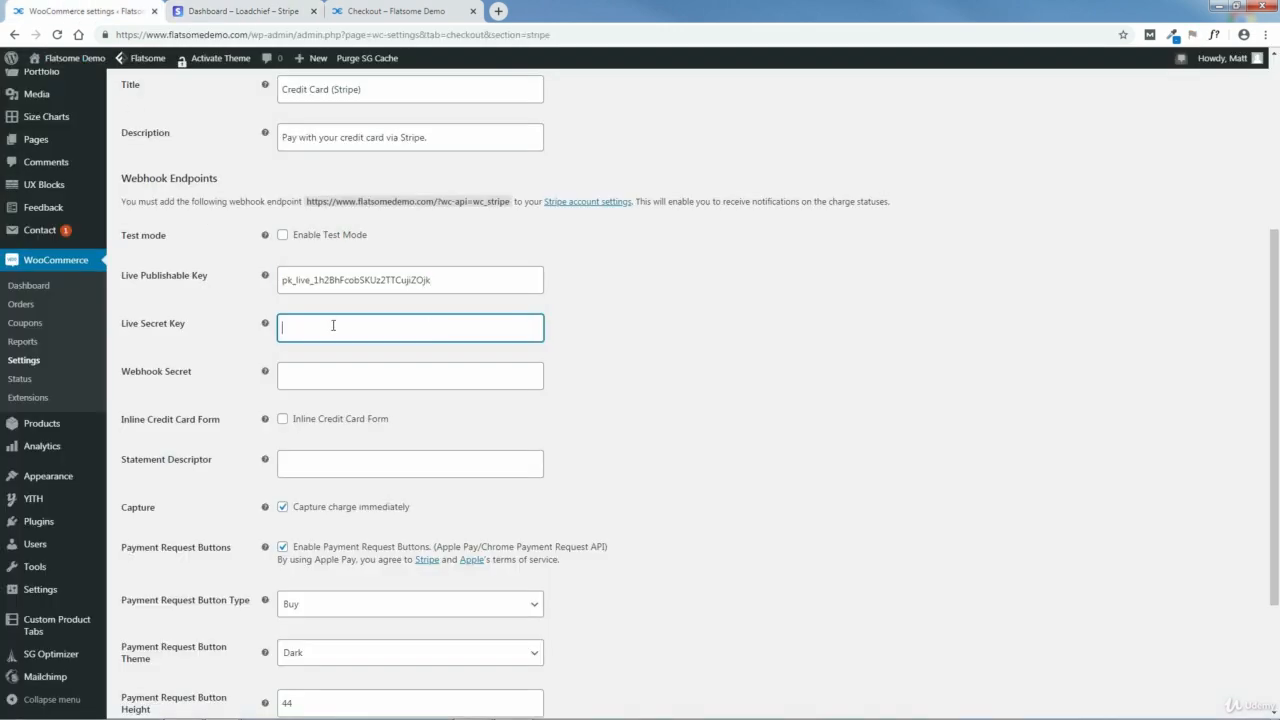
right_click(333, 324)
left_click(358, 390)
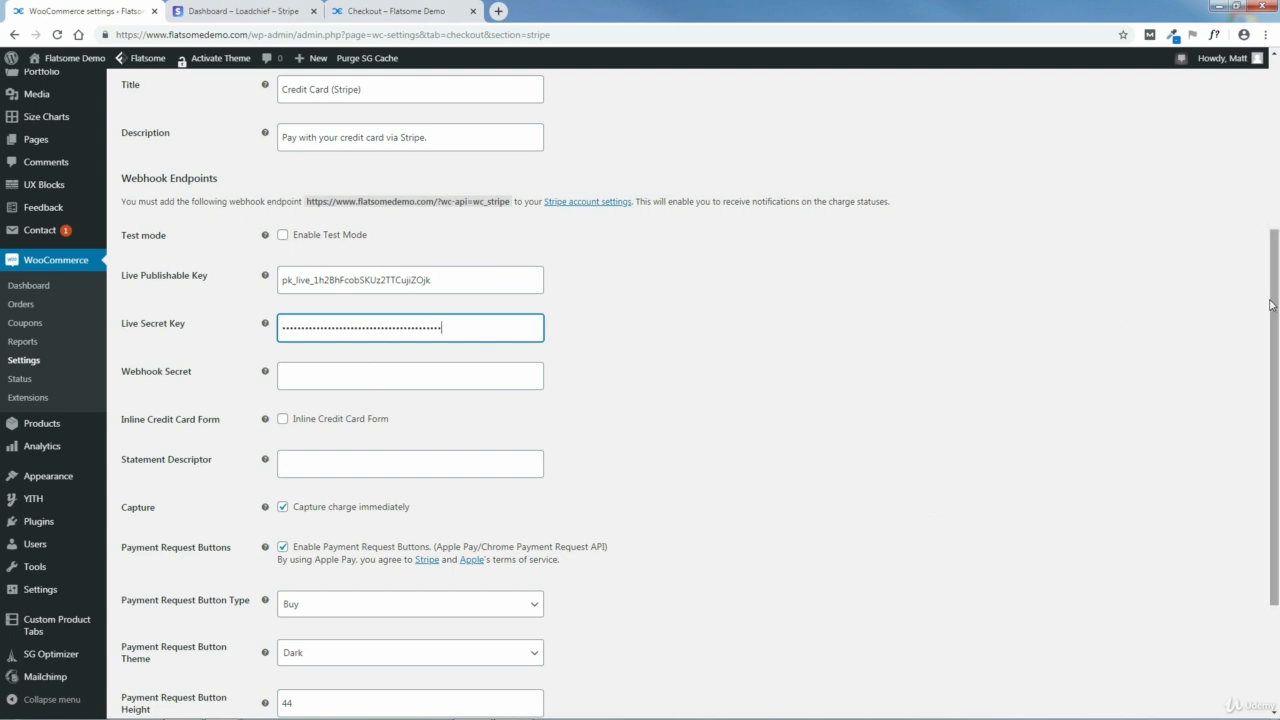
scroll(1271, 305, "down", 3)
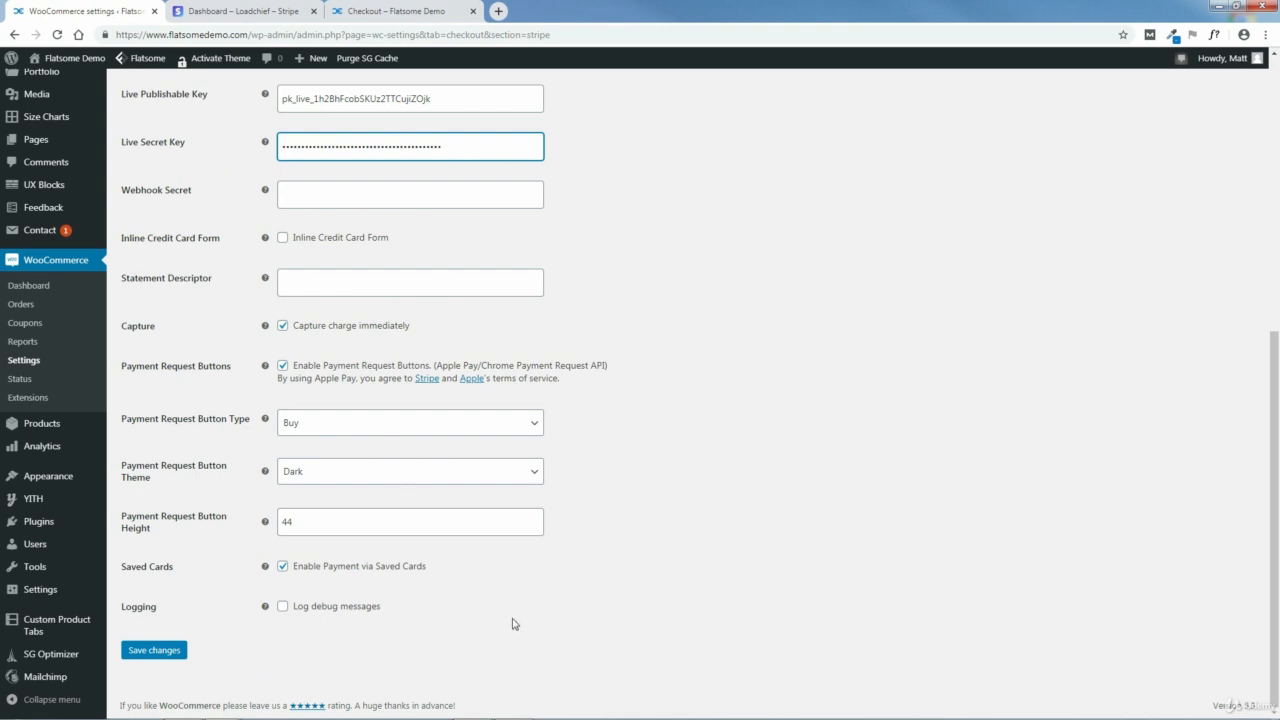
left_click(155, 652)
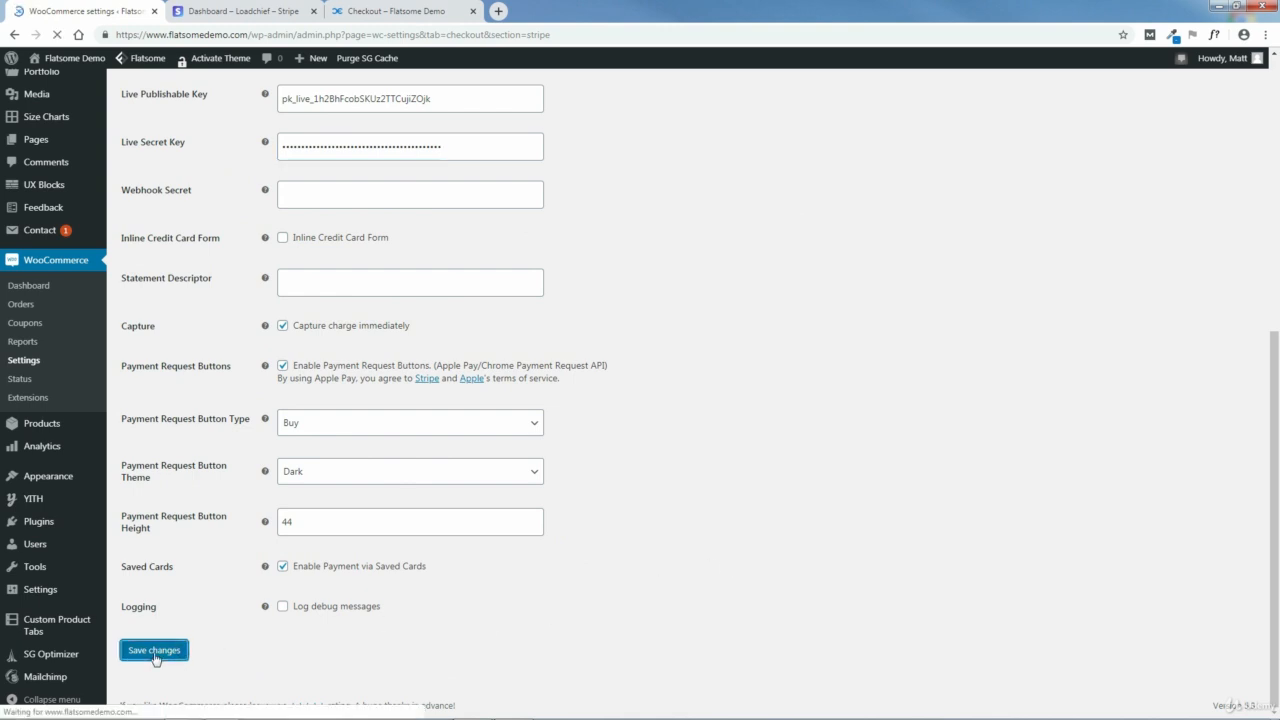
Step: Switch to the storefront's order confirmation, leave it for the cart page and return to the shop
left_click(247, 8)
left_click(392, 11)
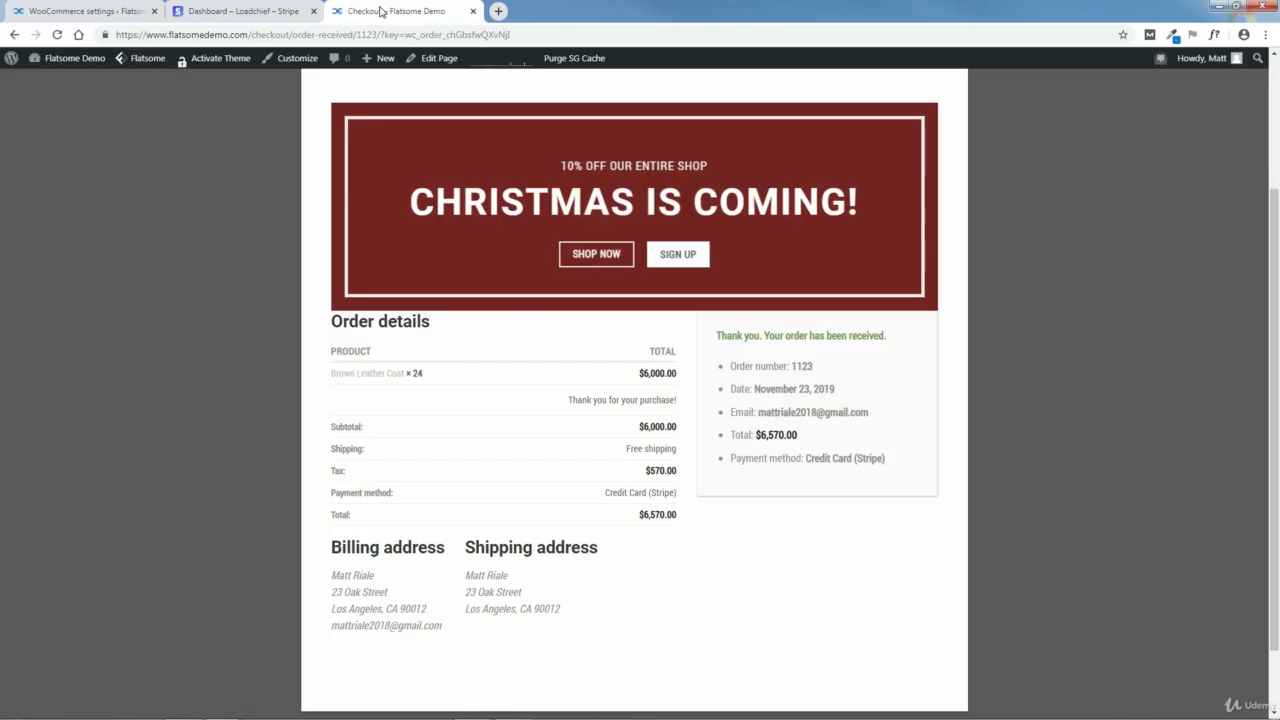
left_click(15, 38)
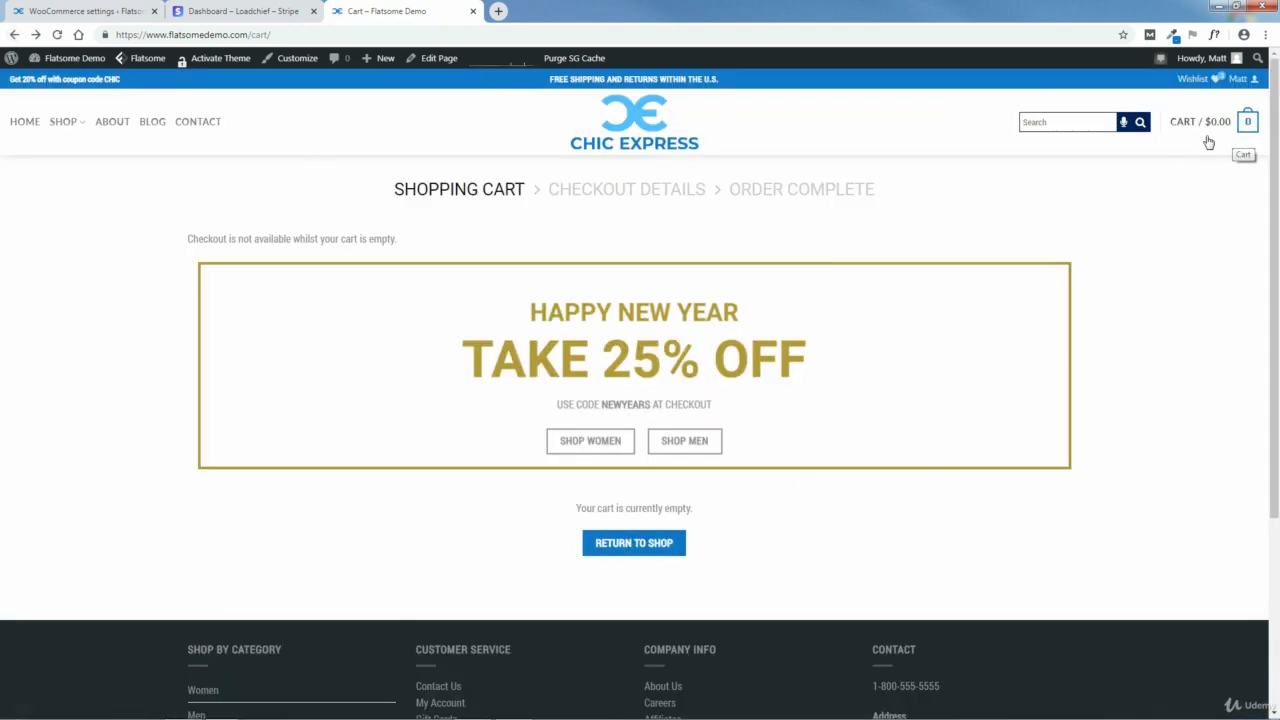
left_click(642, 549)
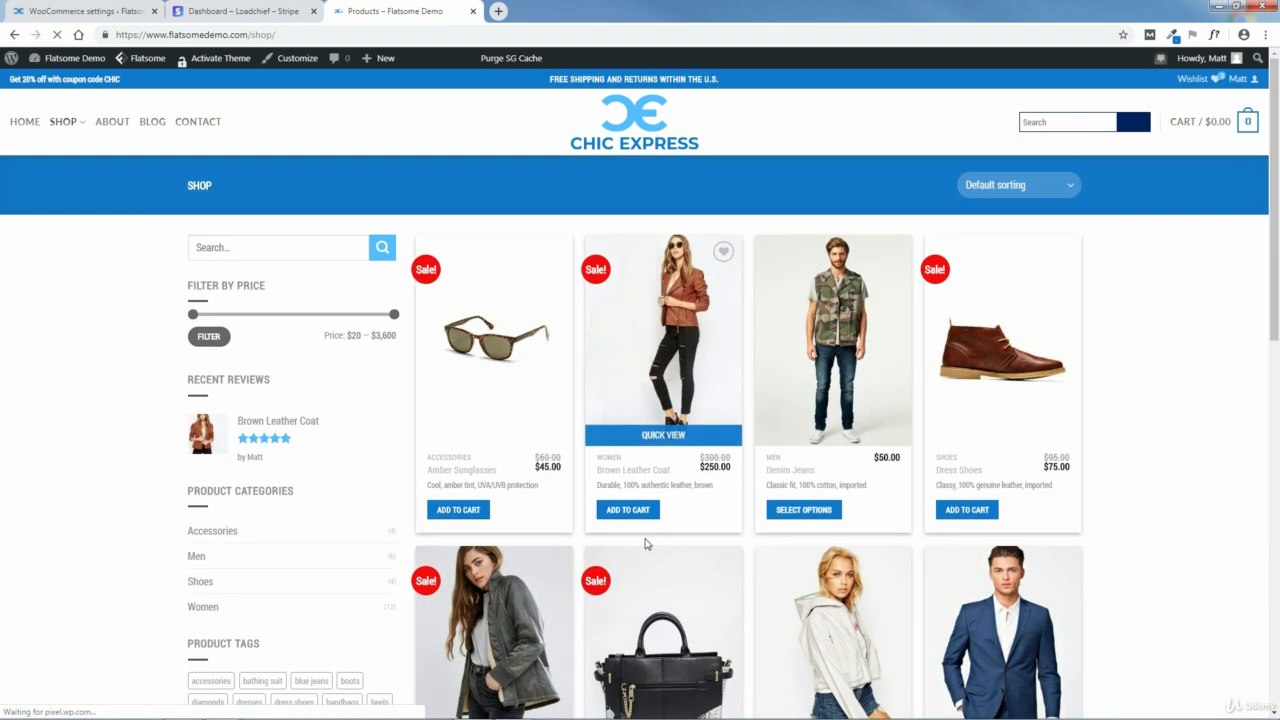
scroll(963, 430, "down", 3)
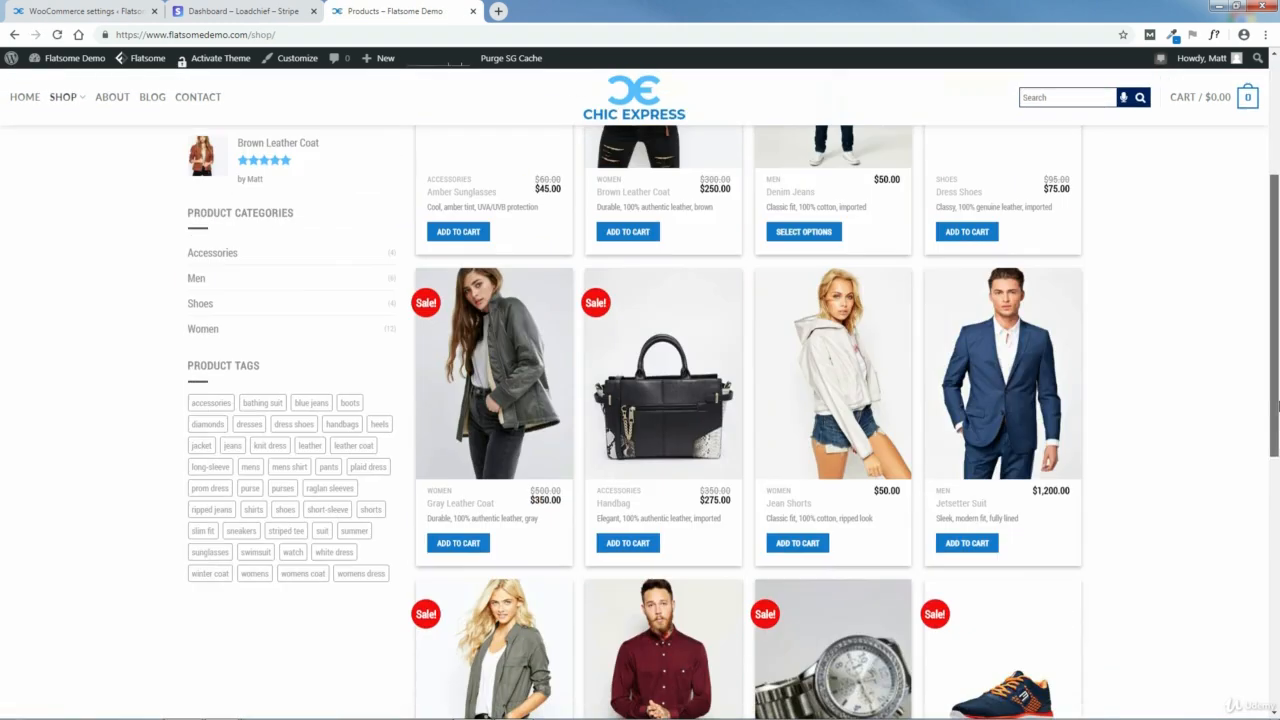
left_click(967, 538)
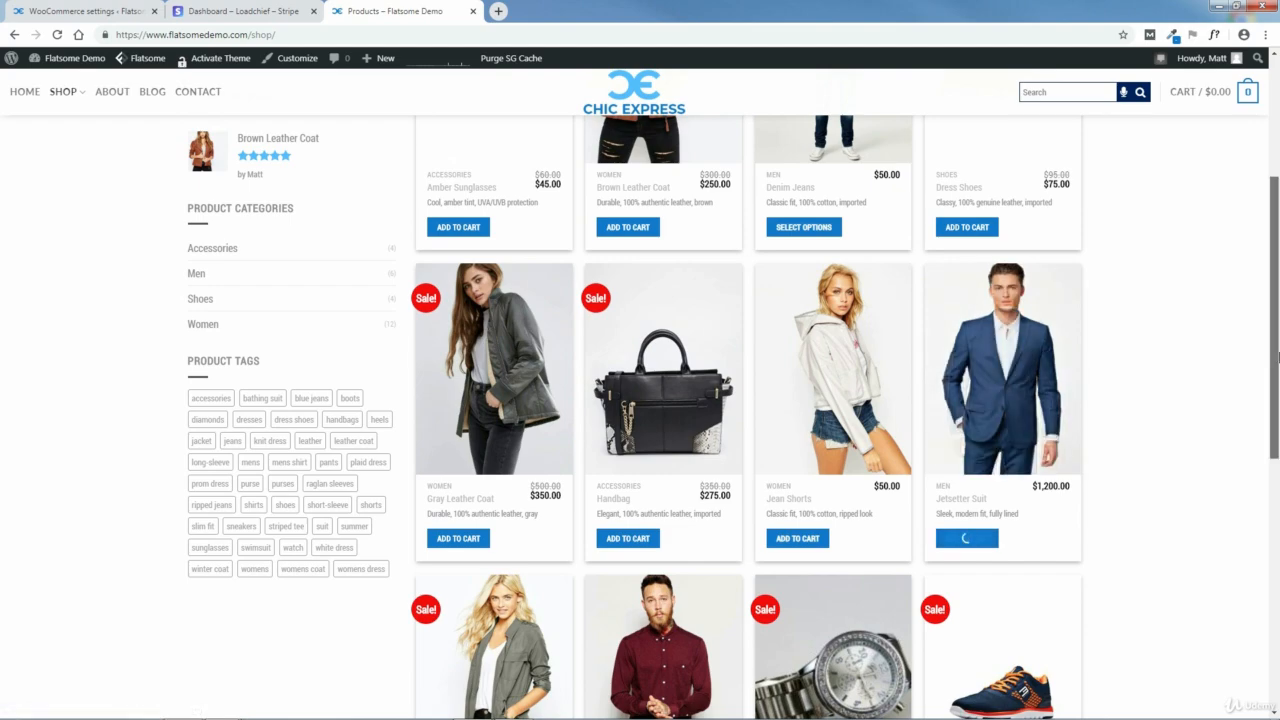
scroll(986, 336, "up", 2)
left_click(967, 391)
scroll(1277, 510, "down", 5)
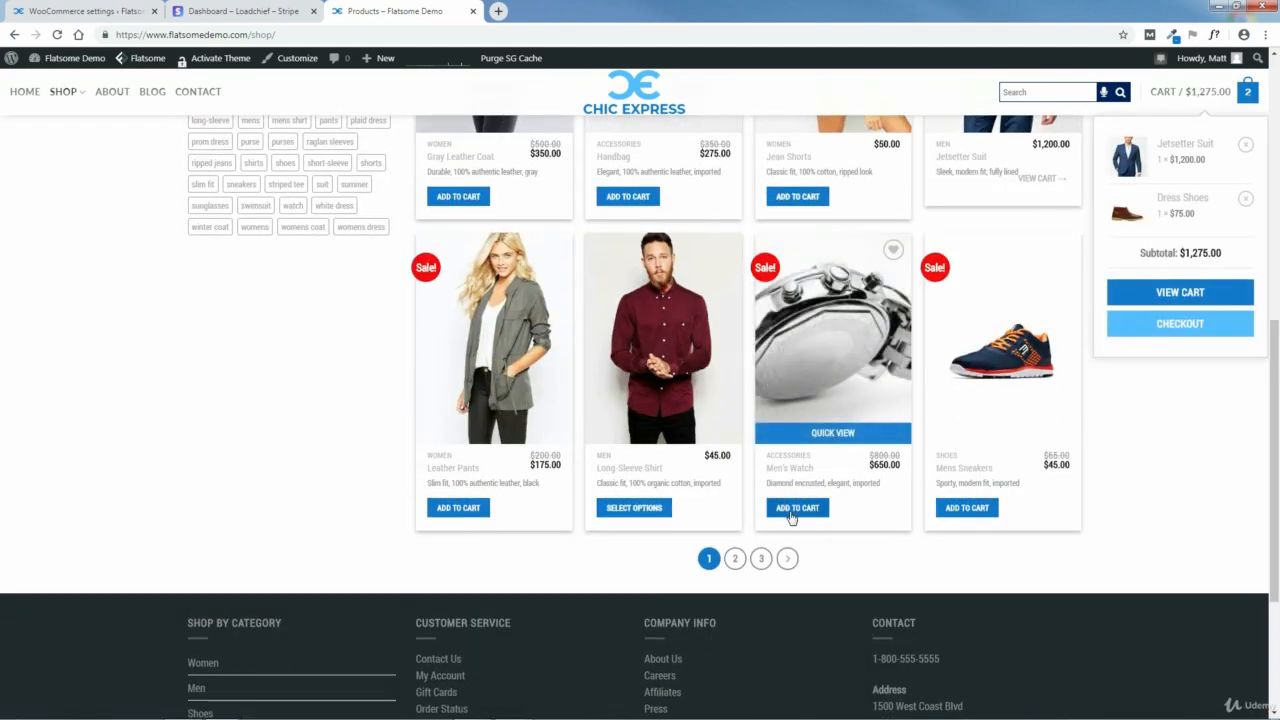
left_click(797, 507)
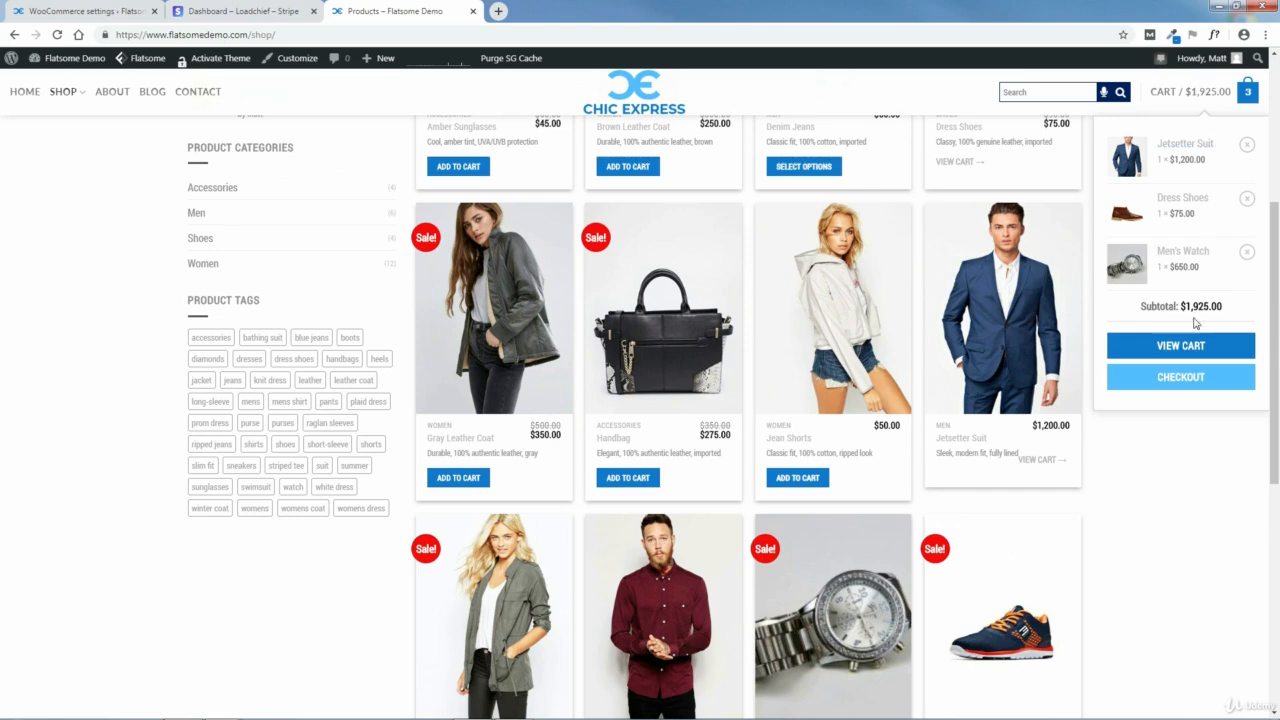
Step: View the cart and try the Buy now express payment, cancelling the payment review
left_click(1181, 346)
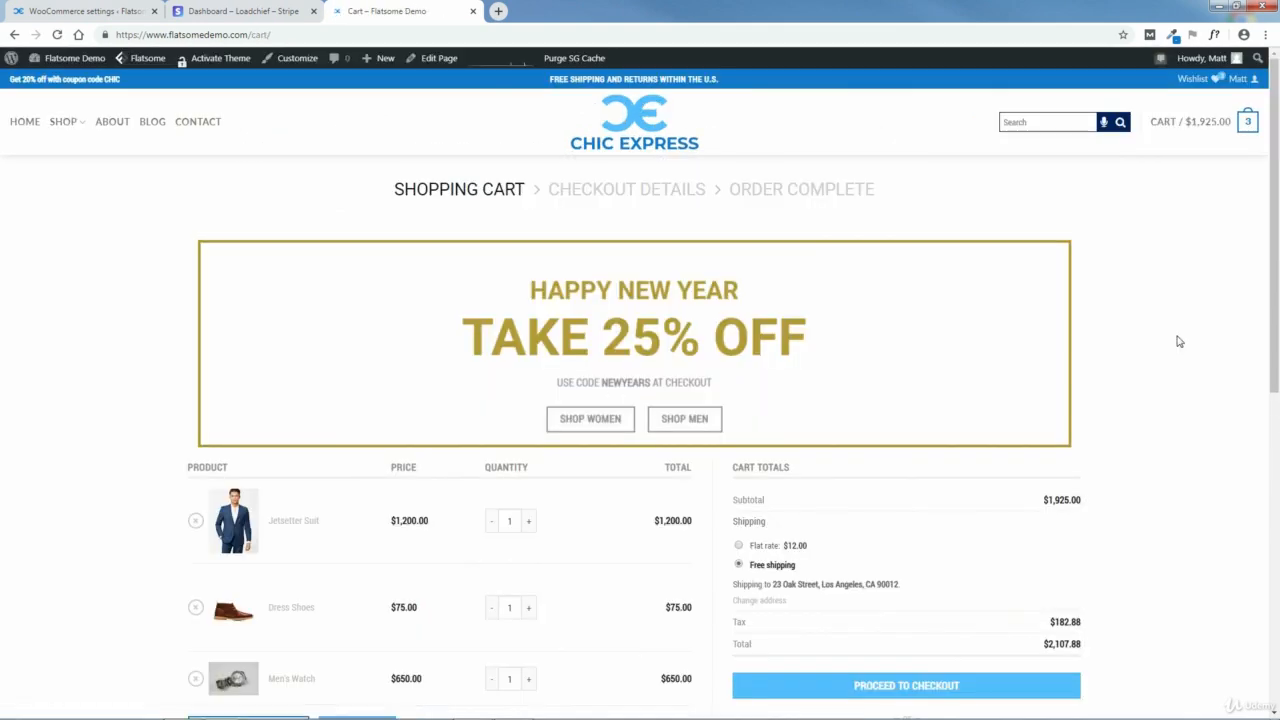
left_click_drag(1275, 208, 1277, 348)
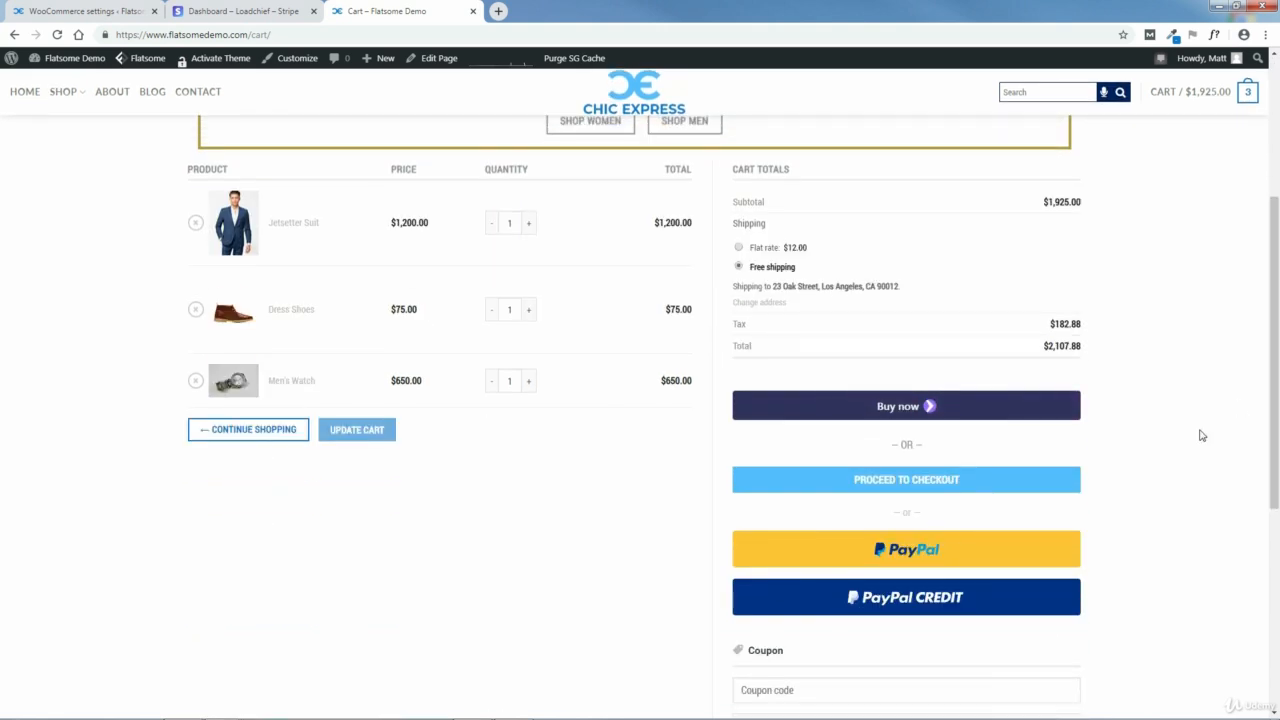
left_click(903, 414)
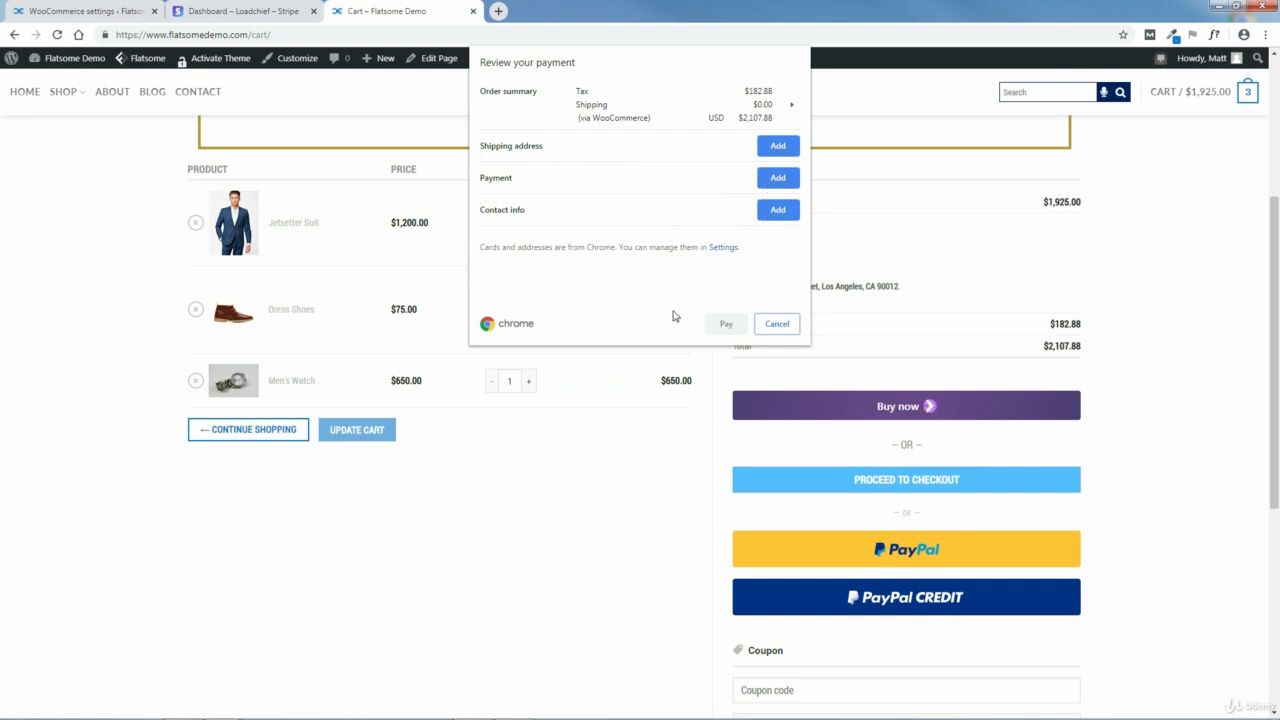
left_click(775, 323)
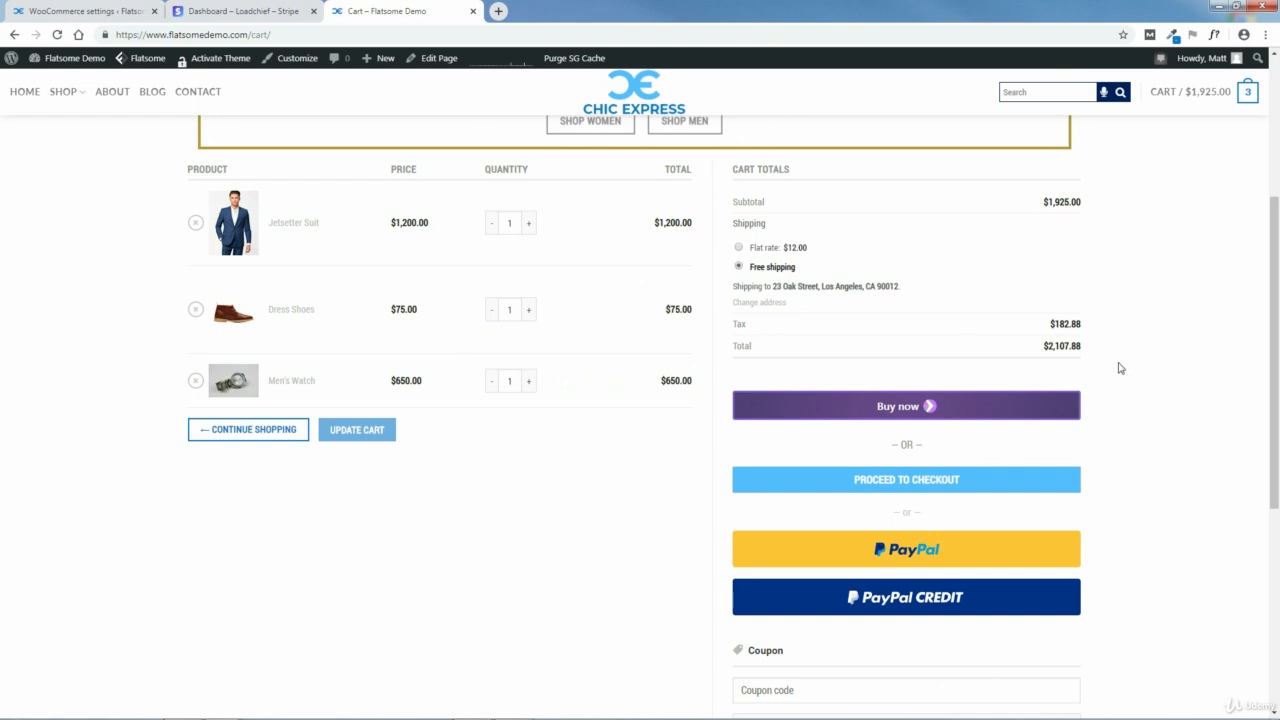
Step: Proceed to checkout and examine the order summary and the Credit Card (Stripe) payment fields
left_click(907, 488)
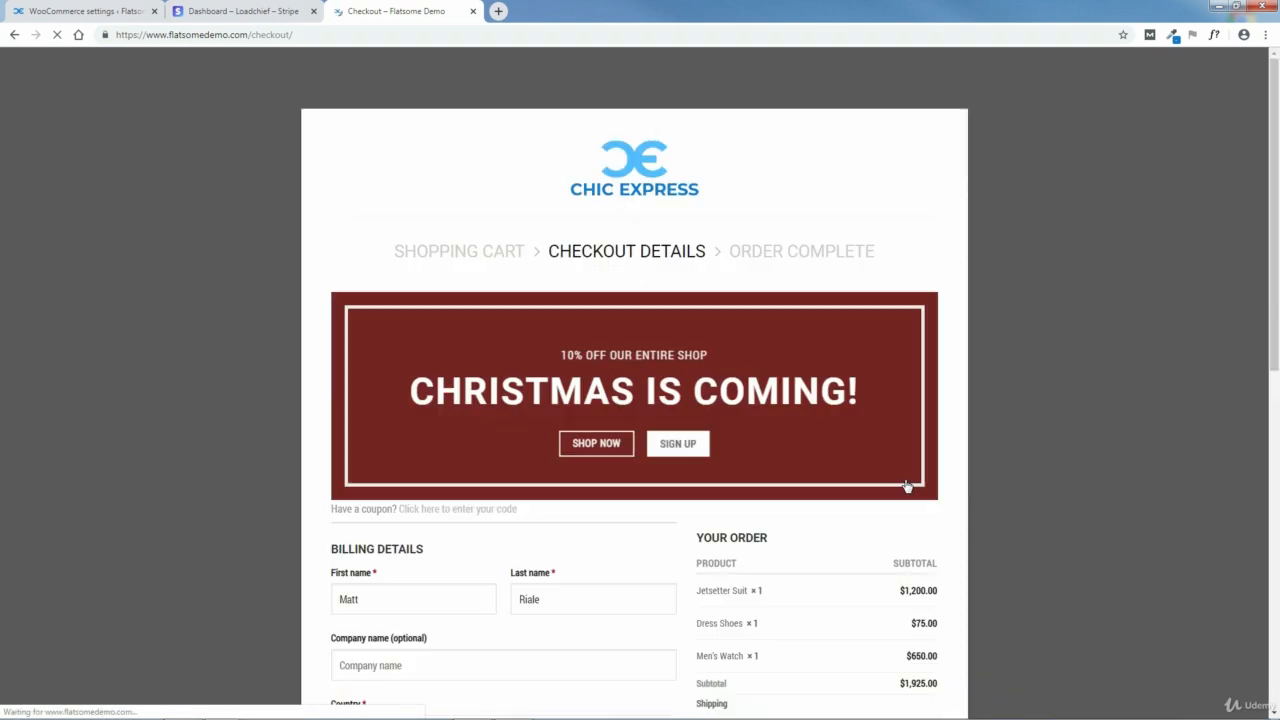
scroll(501, 534, "down", 4)
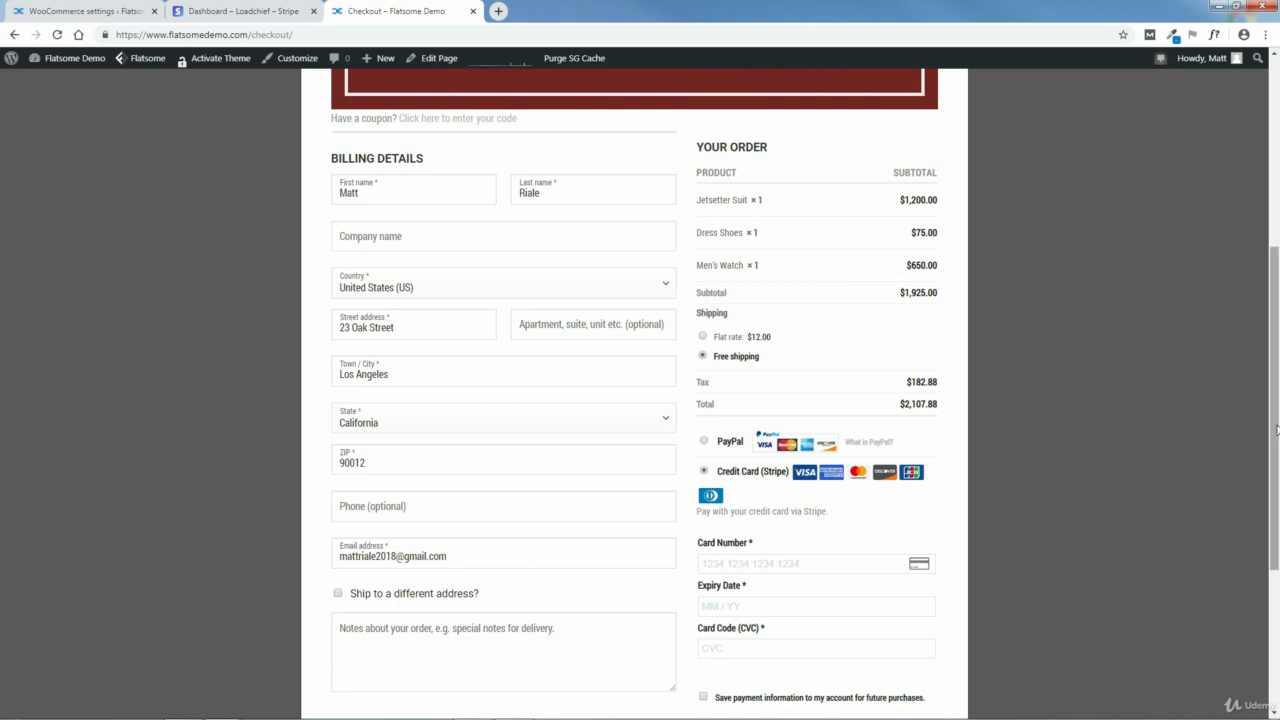
scroll(988, 473, "down", 1)
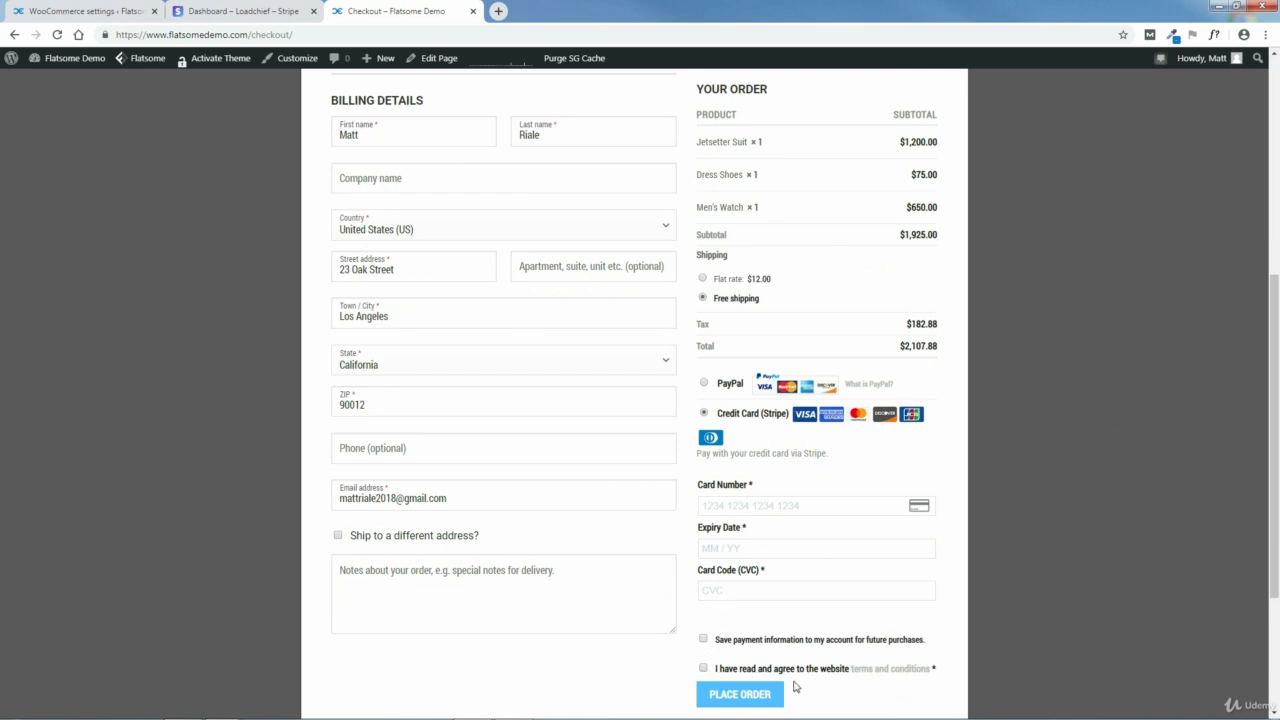
left_click(738, 694)
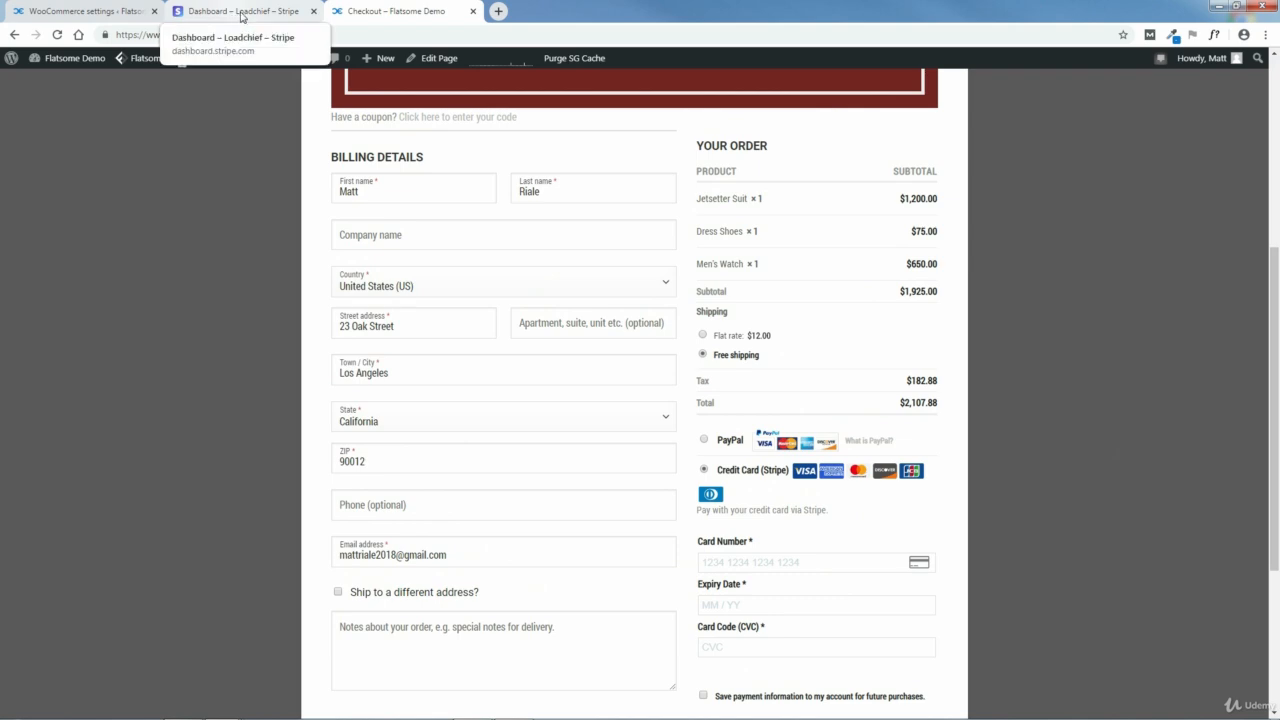
Step: Enable the Inline Credit Card Form in the WooCommerce Stripe settings and save the changes
left_click(106, 7)
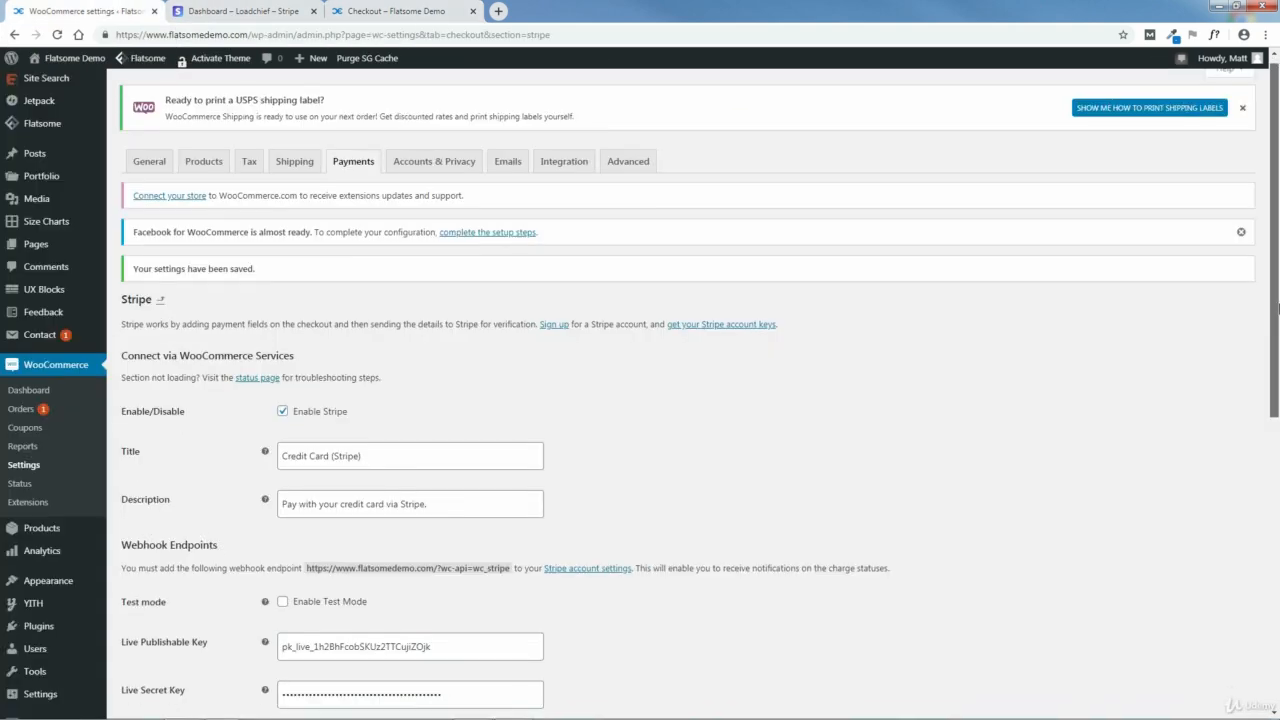
left_click_drag(1275, 291, 1277, 572)
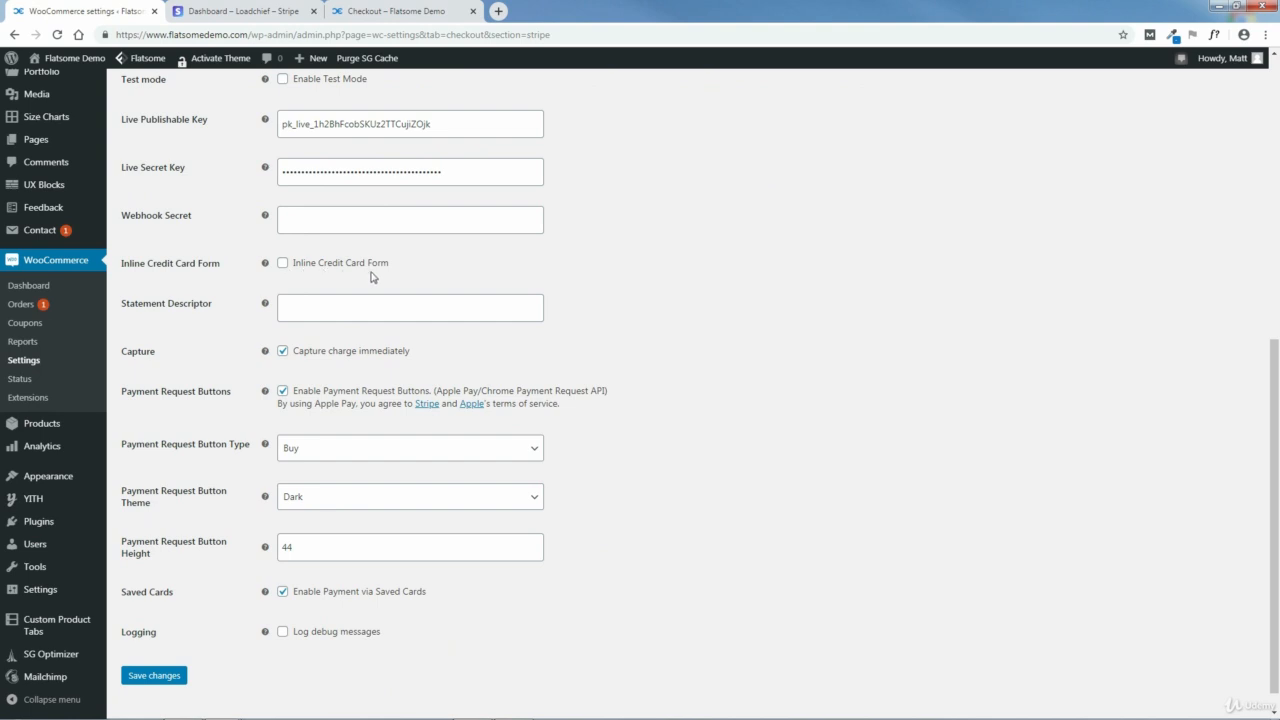
left_click(283, 263)
left_click(160, 676)
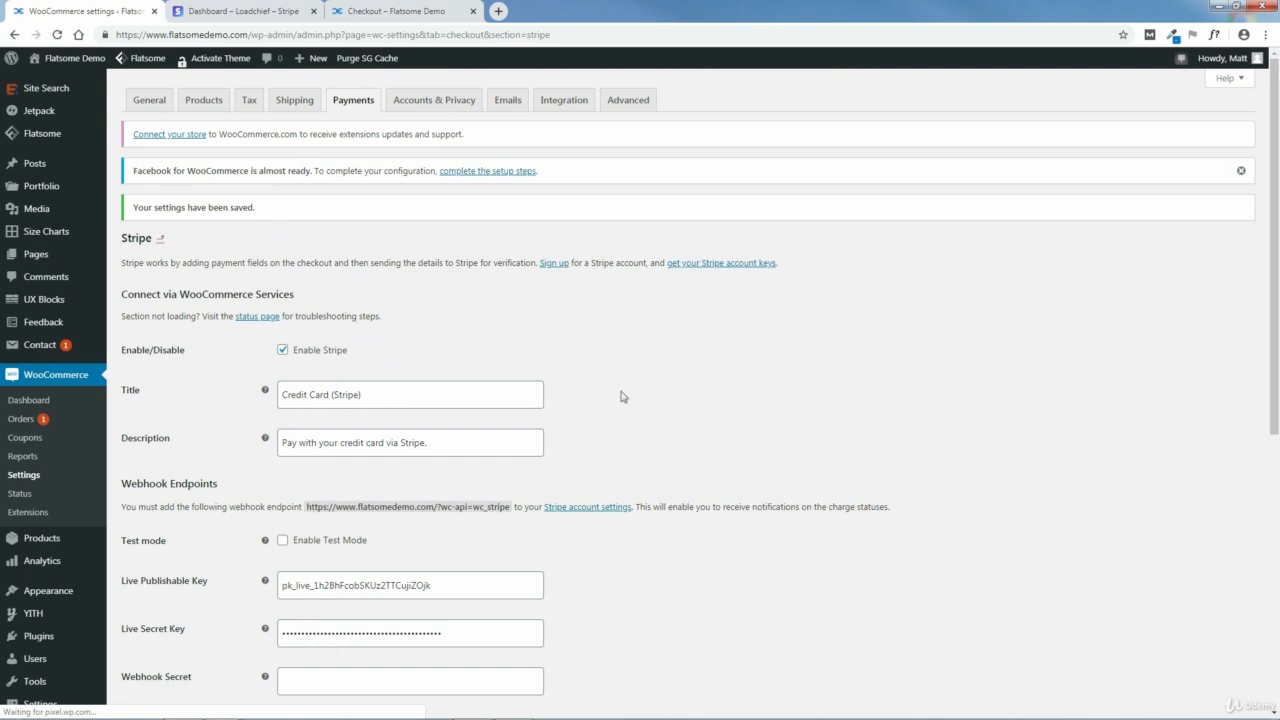
Step: Reload the store's checkout page to check the layout of the Stripe card fields
left_click(401, 13)
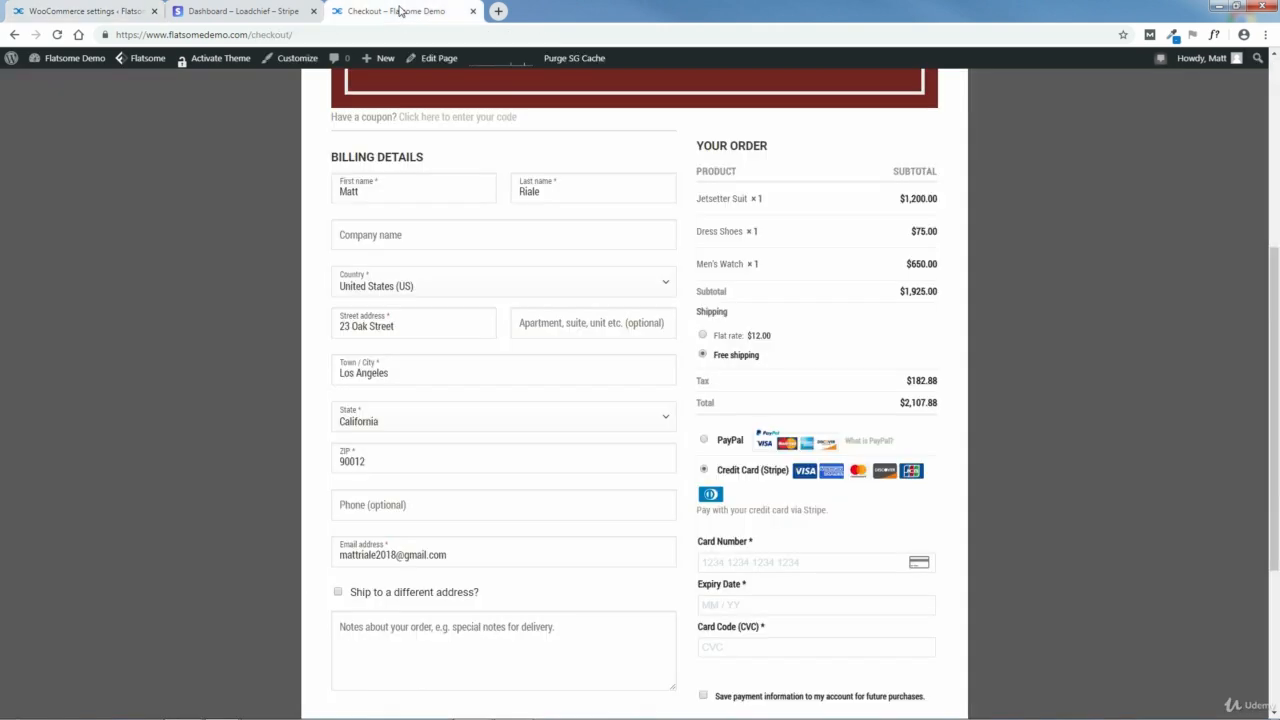
left_click(57, 35)
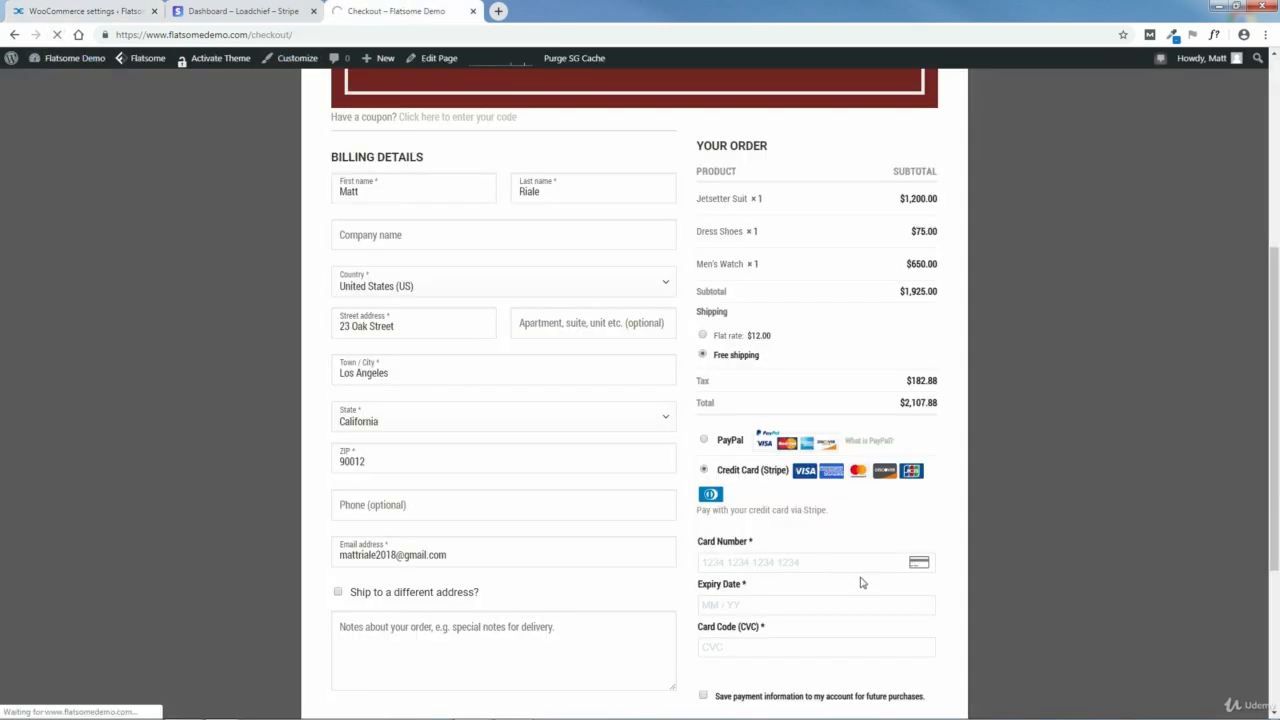
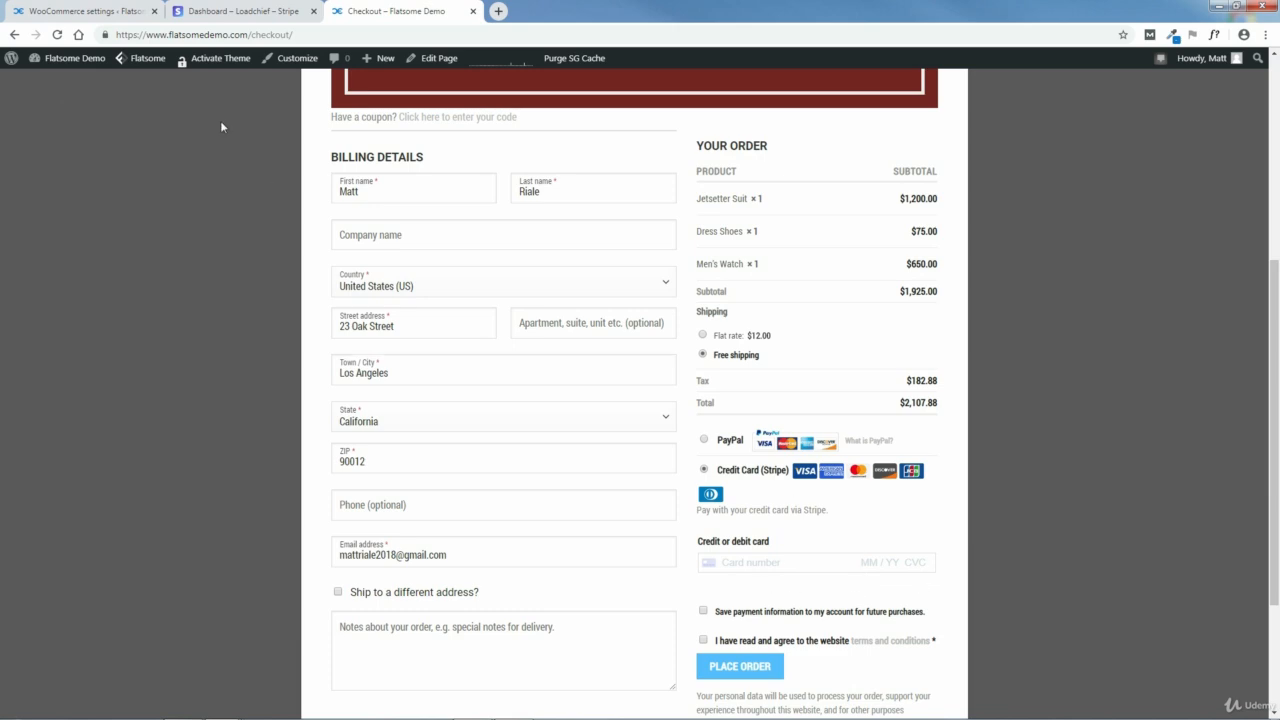
Step: Set the Stripe payment request button theme to Light and its height to 50, and save the changes
left_click(95, 11)
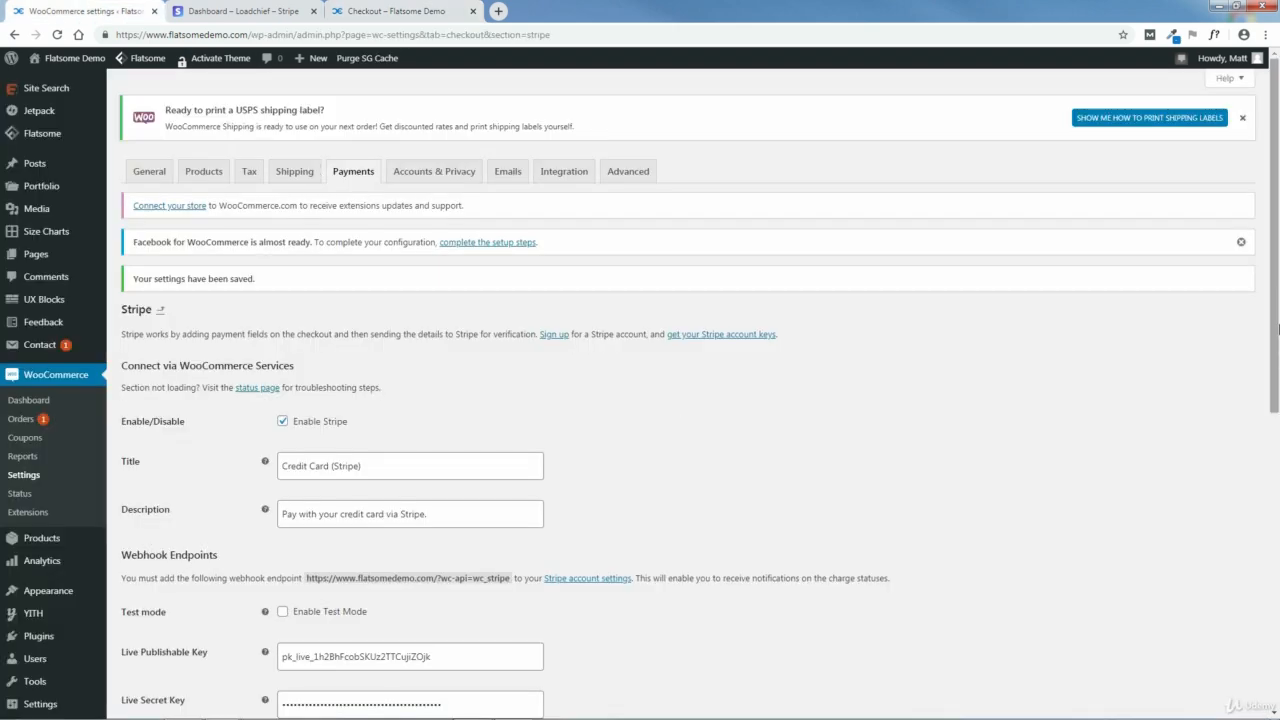
left_click_drag(1277, 327, 1248, 603)
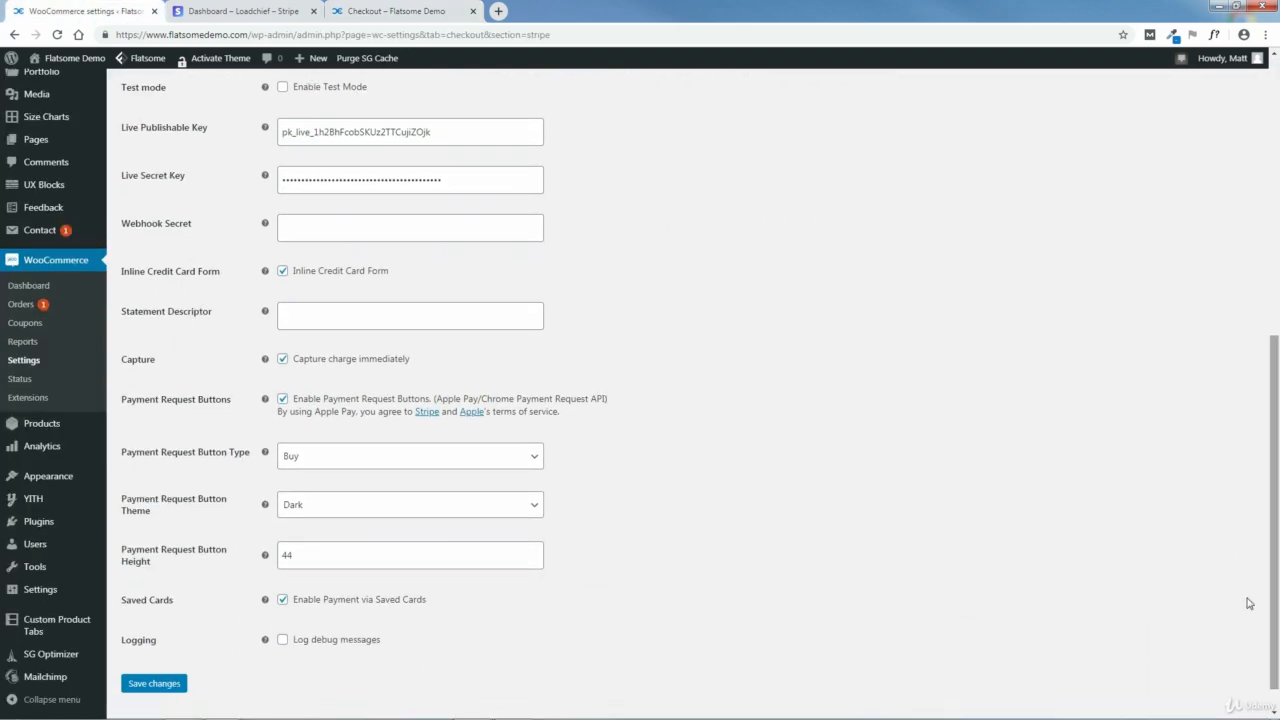
left_click(369, 468)
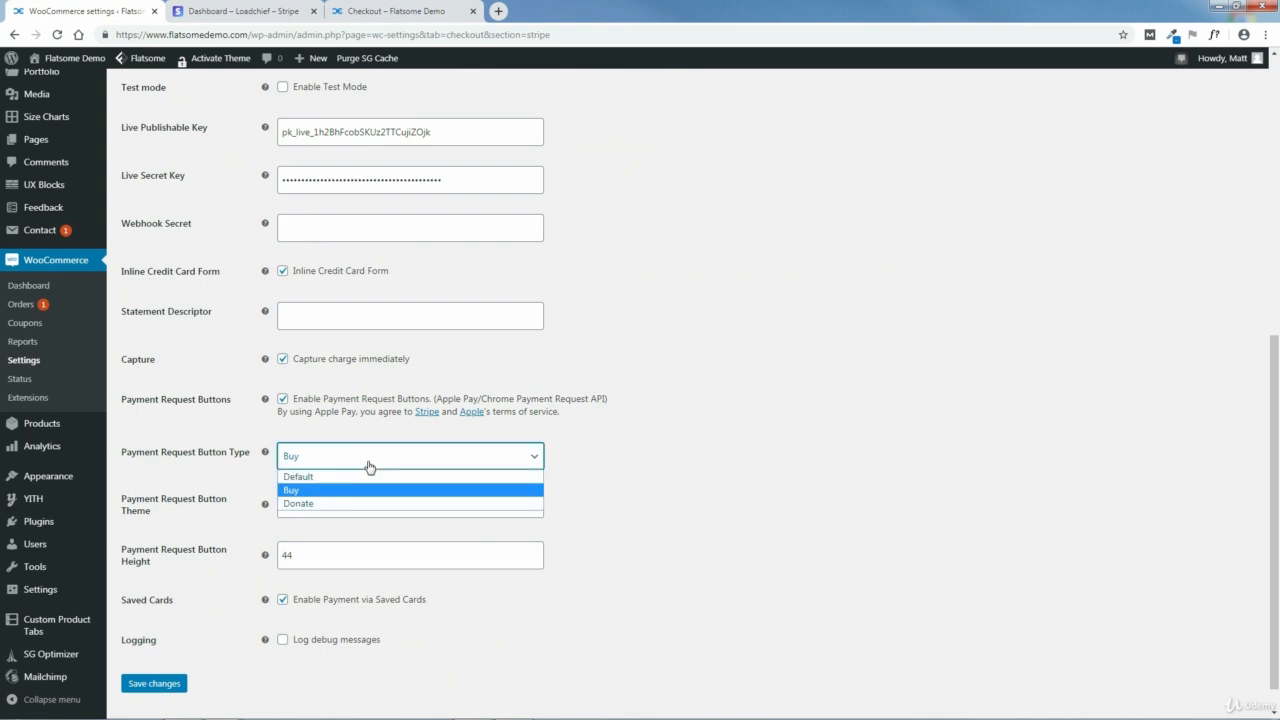
left_click(617, 489)
left_click(335, 509)
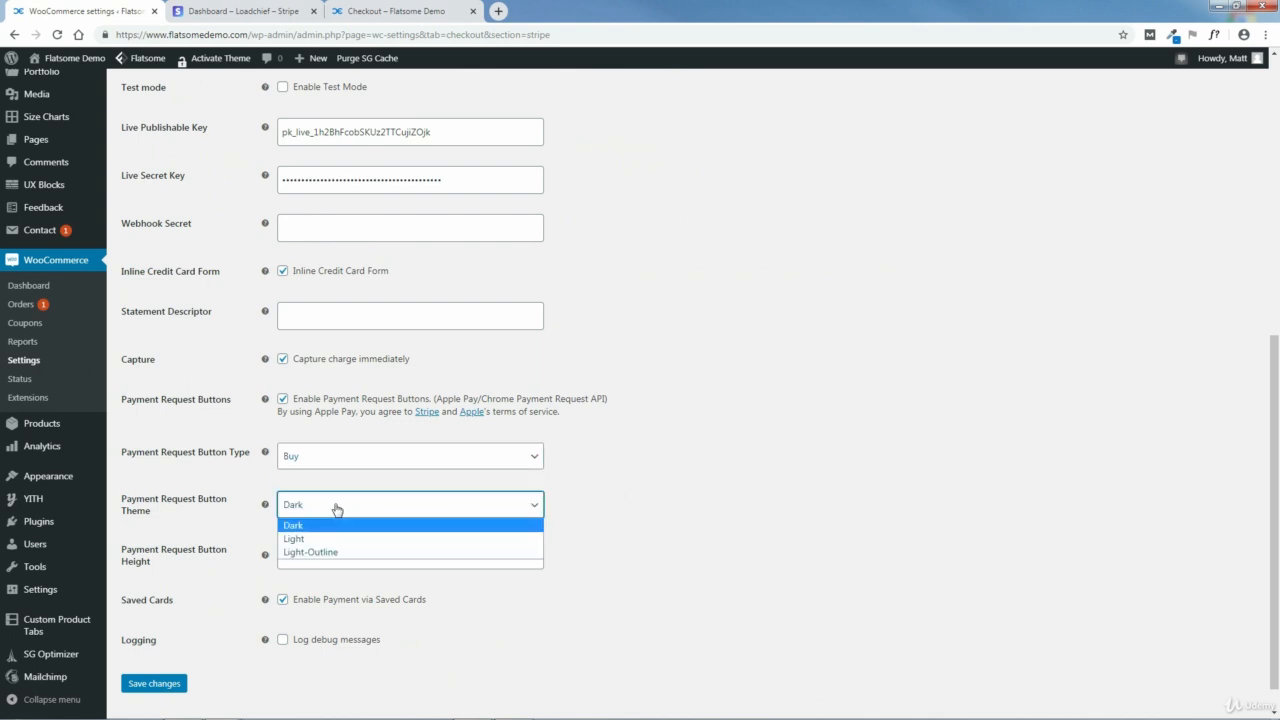
left_click(303, 540)
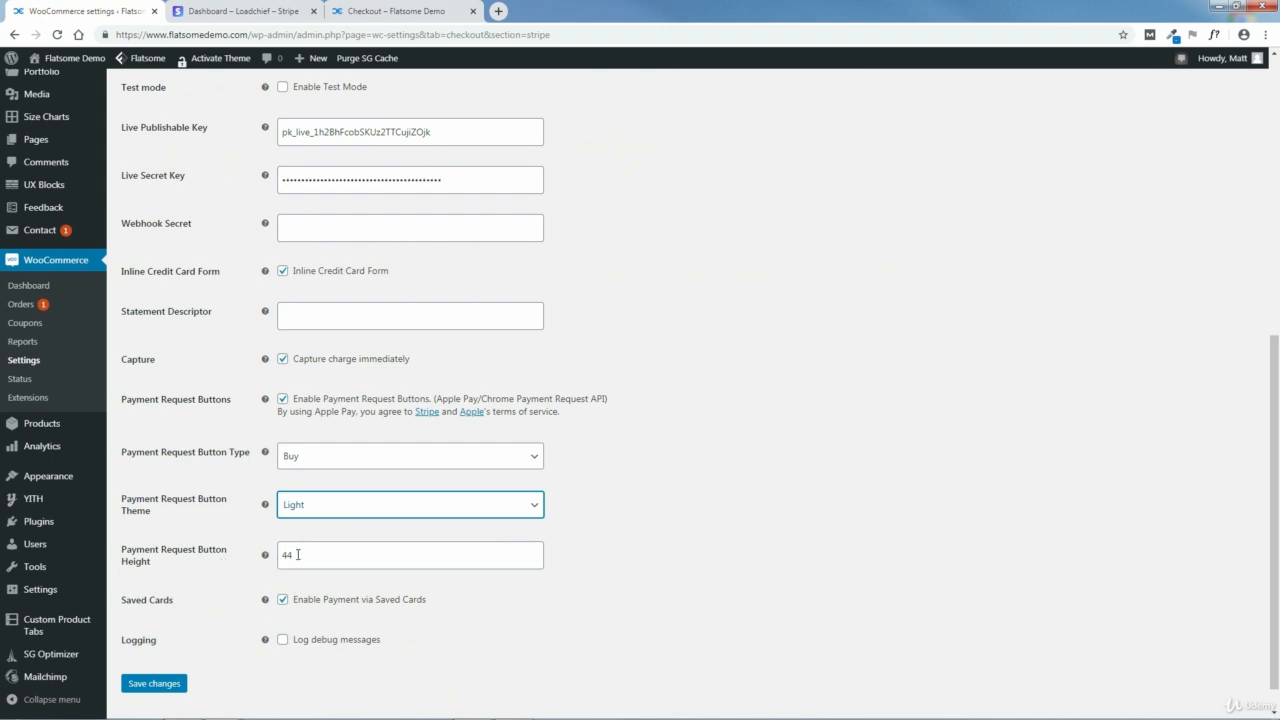
left_click_drag(291, 561, 280, 562)
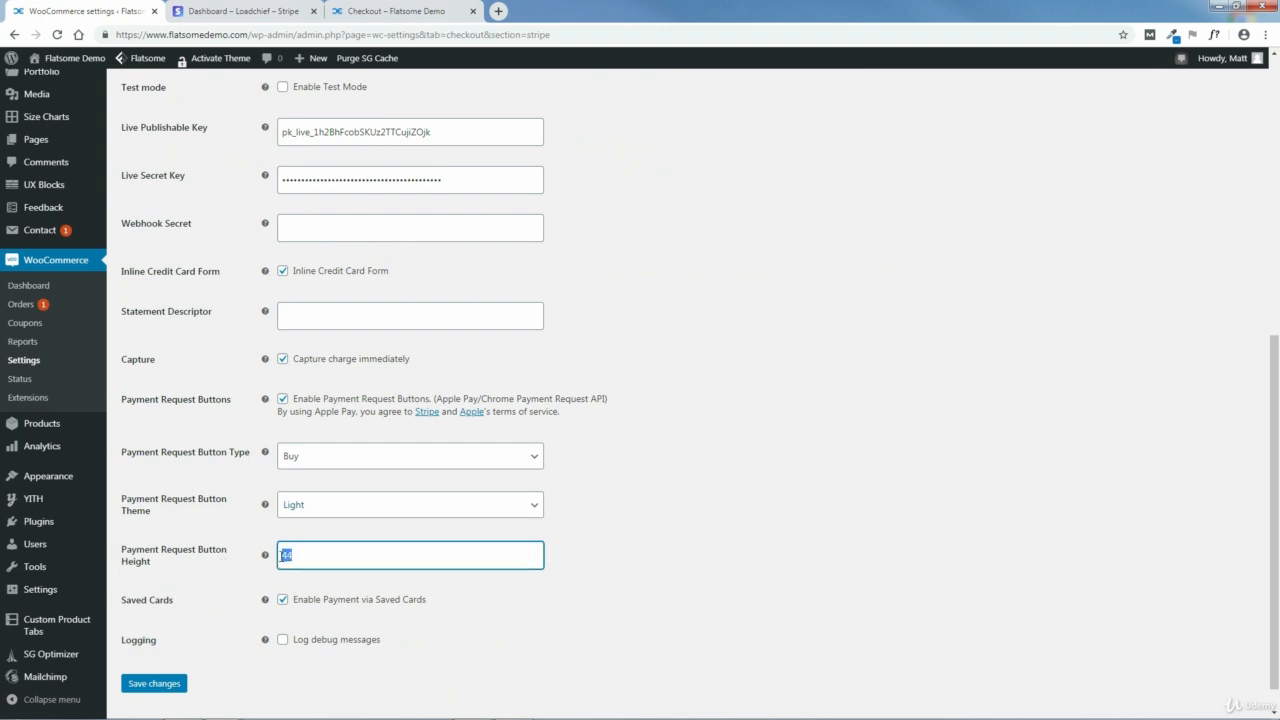
type("50")
left_click(157, 685)
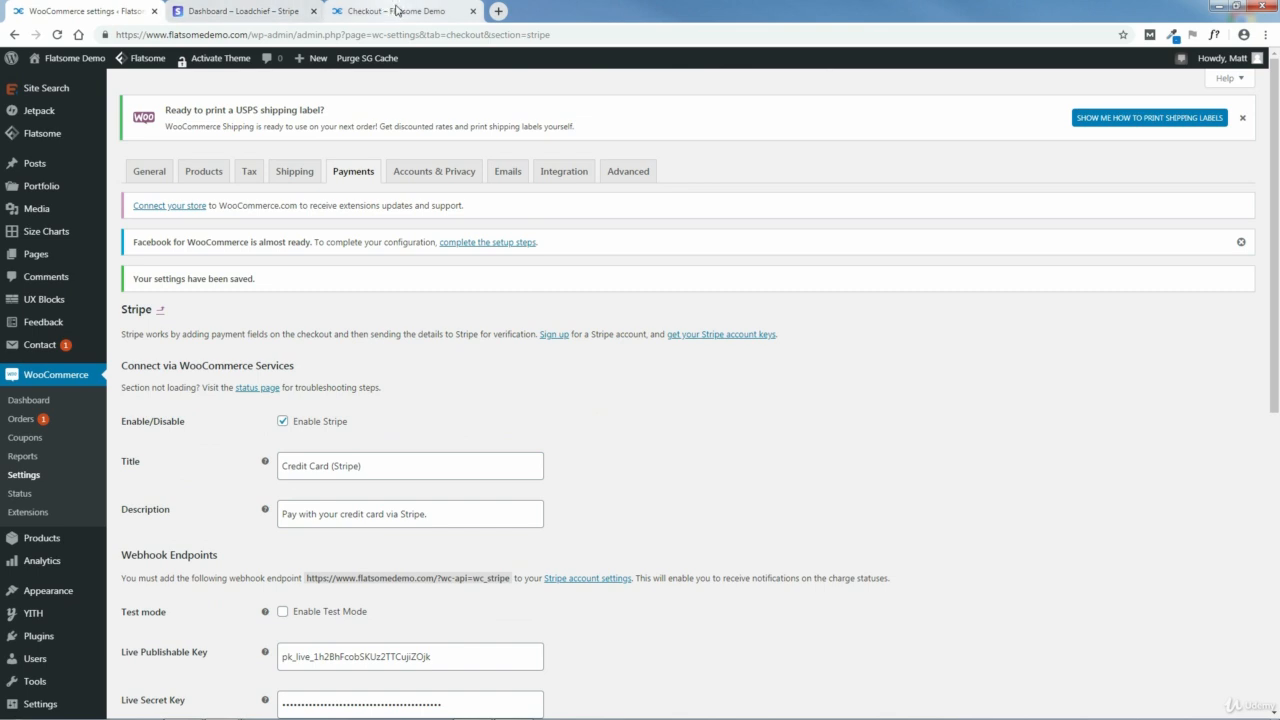
Step: Go back from the store's checkout to the cart page and check the look of the Buy now button
left_click(397, 11)
left_click(15, 36)
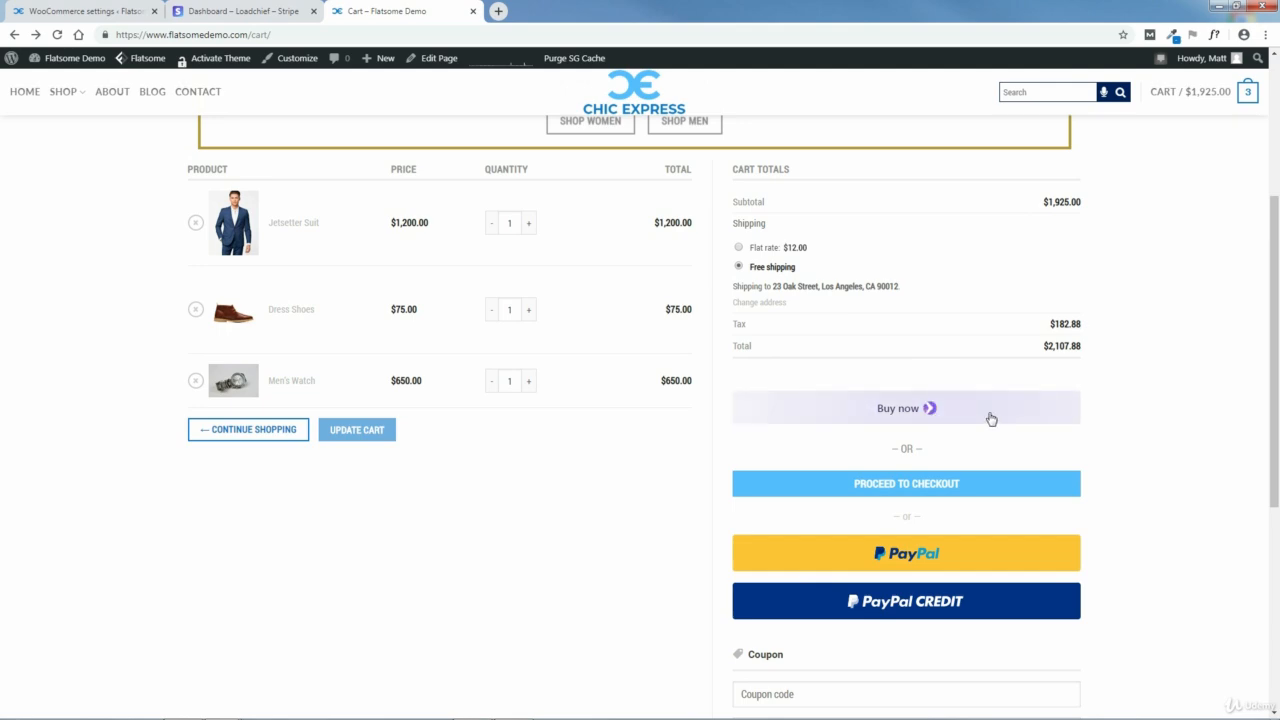
left_click(222, 8)
Step: Disable the payment request buttons in the WooCommerce Stripe settings and save the changes
left_click(130, 6)
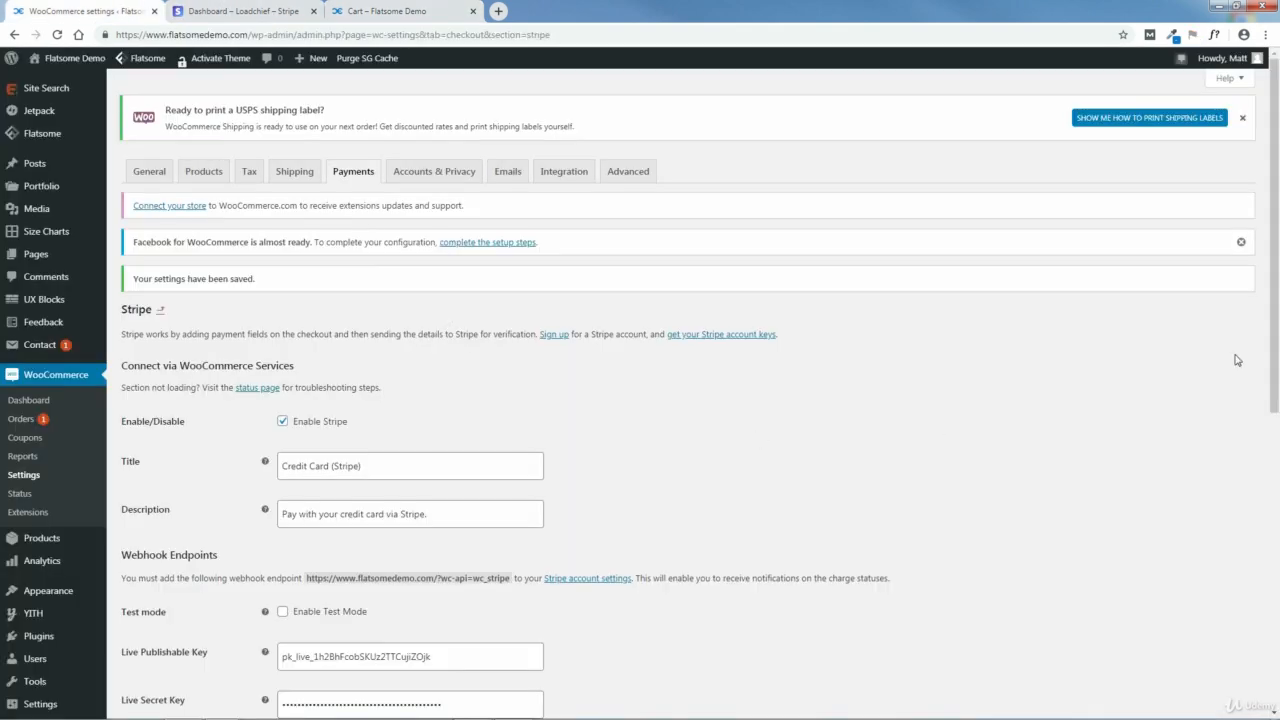
left_click_drag(1275, 360, 1275, 630)
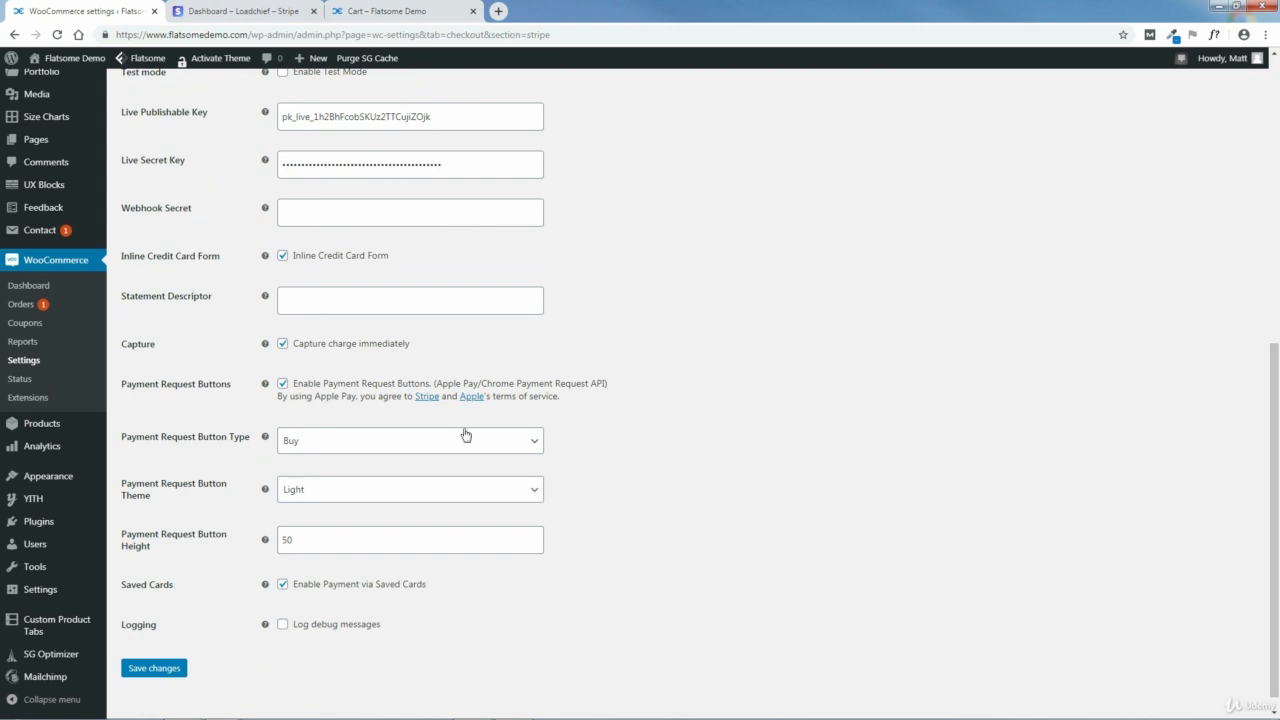
left_click(282, 385)
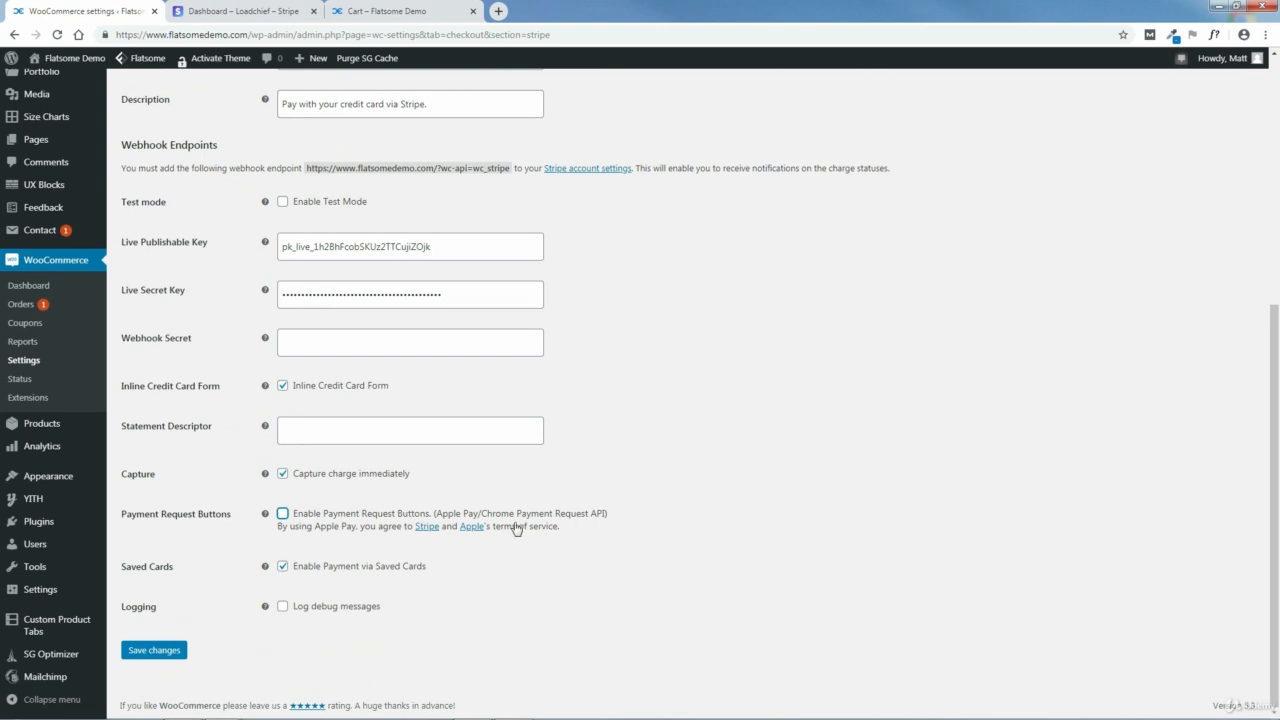
left_click(159, 652)
left_click(159, 652)
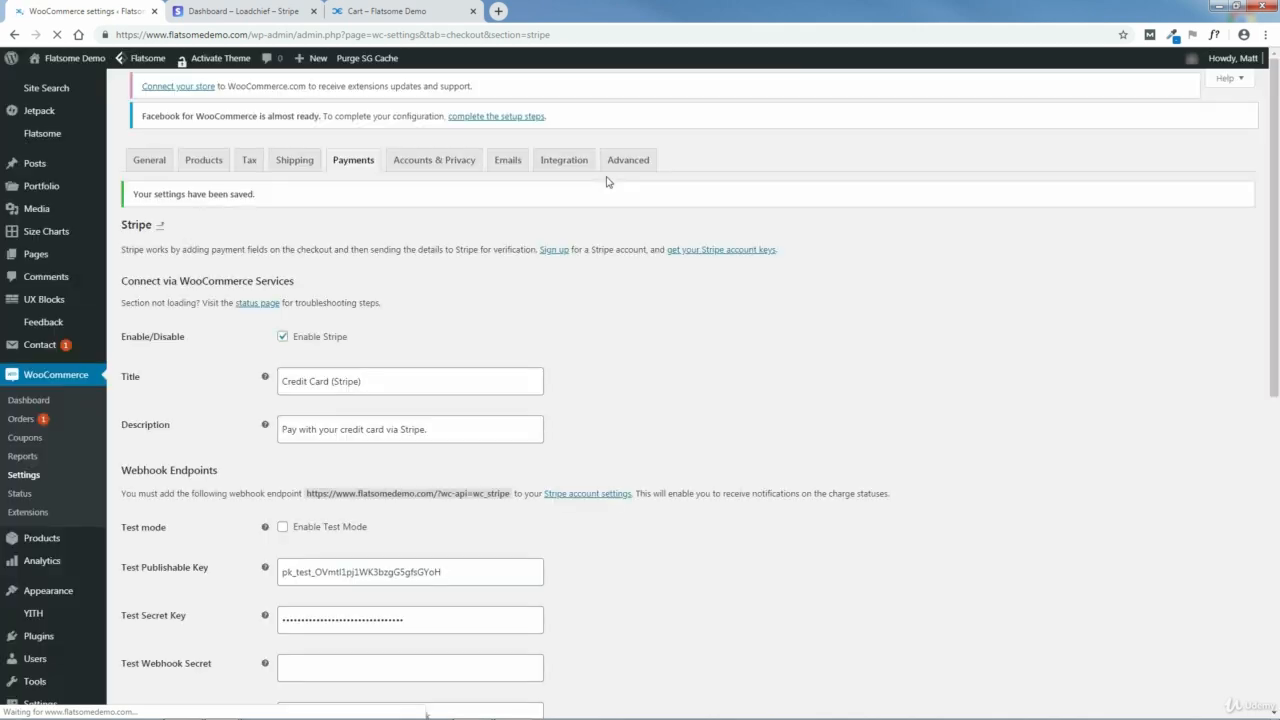
Step: Reload the store's cart page and check which payment buttons are offered under the cart totals
left_click(395, 11)
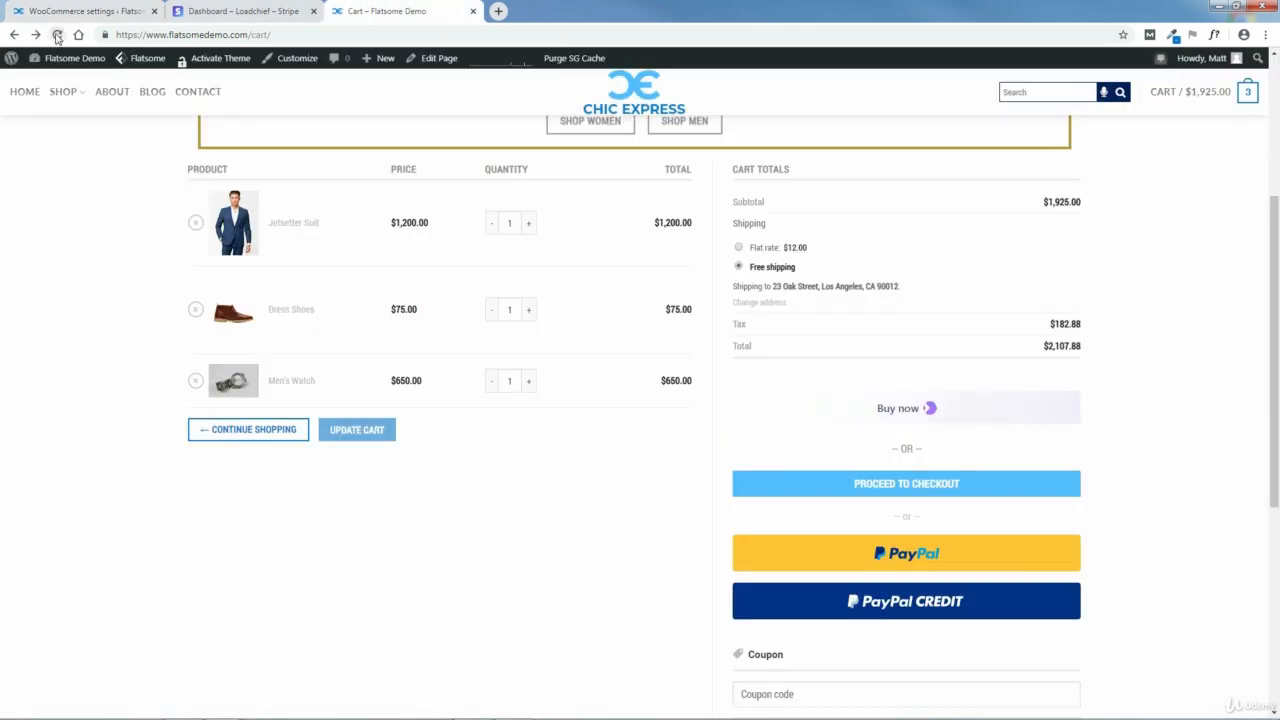
left_click(57, 34)
left_click(57, 34)
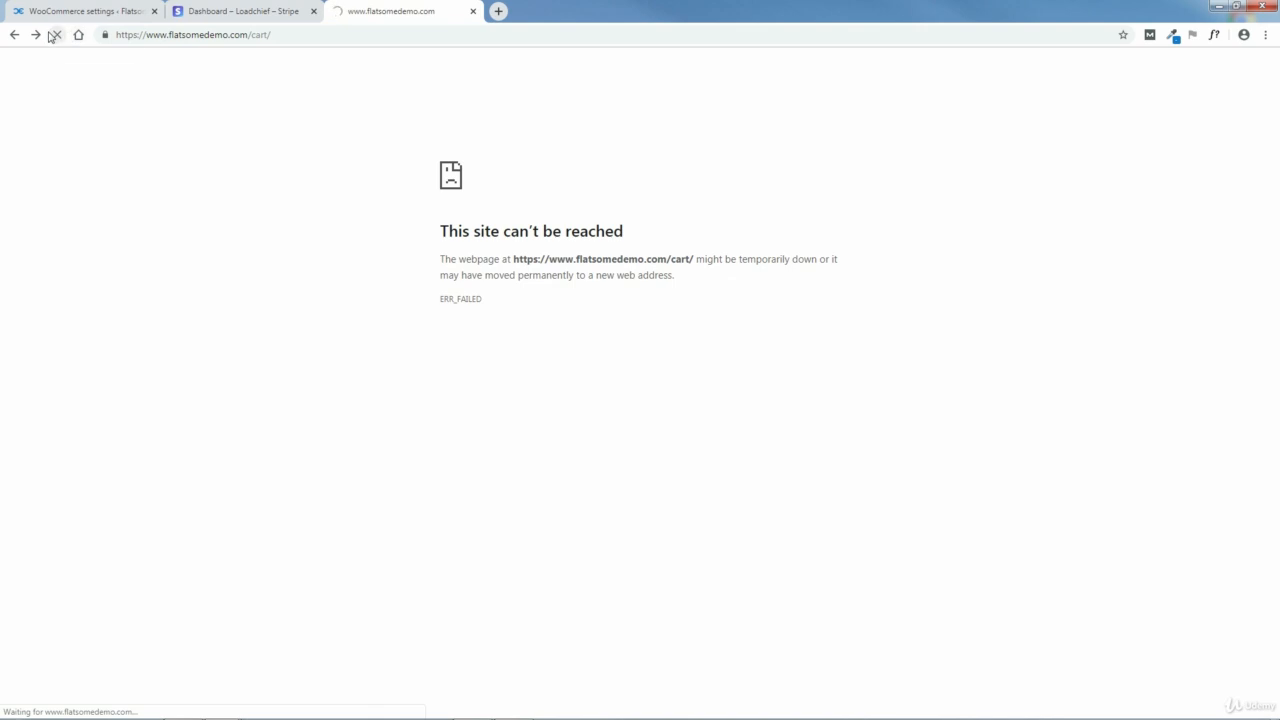
left_click(58, 41)
left_click(58, 41)
left_click(57, 37)
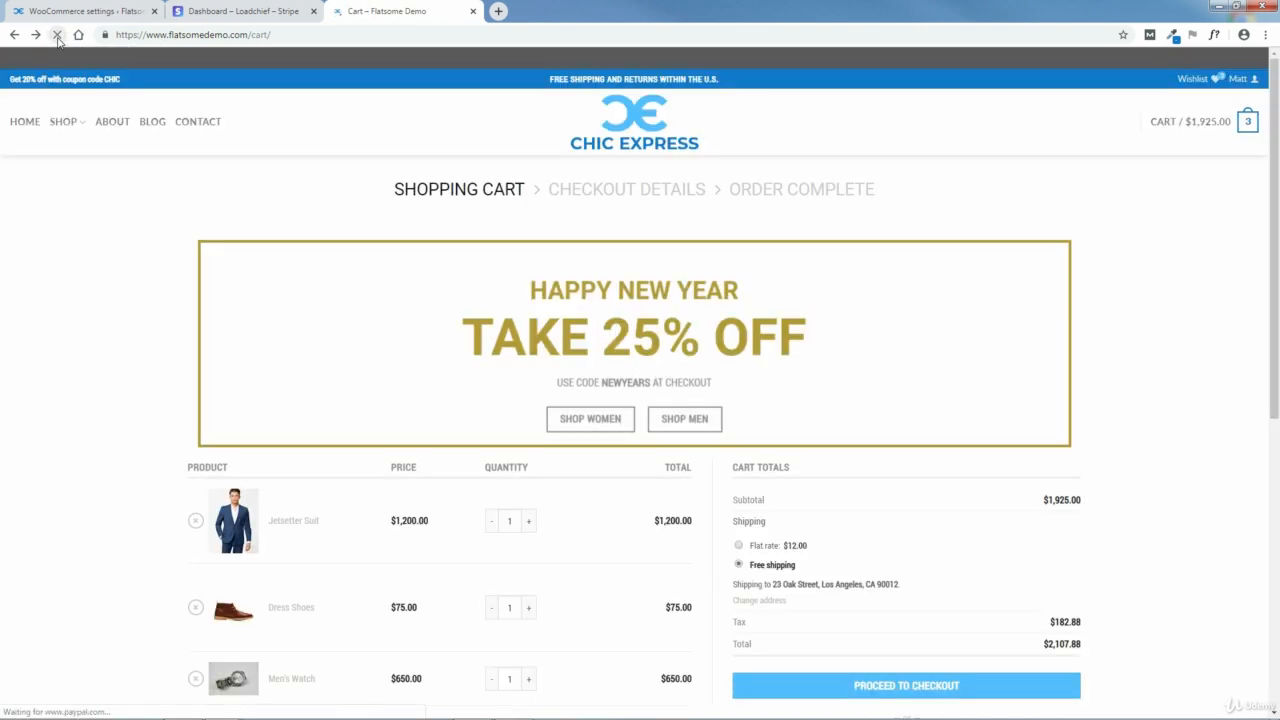
scroll(1204, 365, "down", 3)
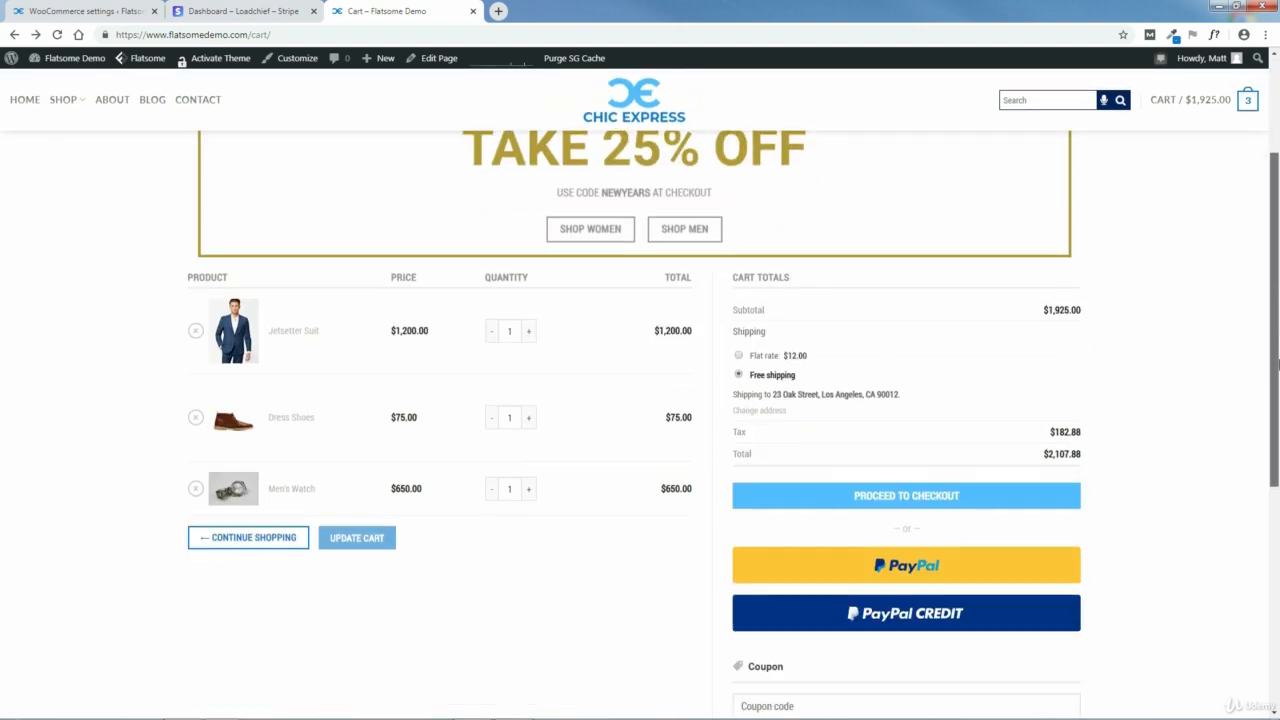
Step: Turn off Enable Payment via Saved Cards in the WooCommerce Stripe settings
left_click(97, 10)
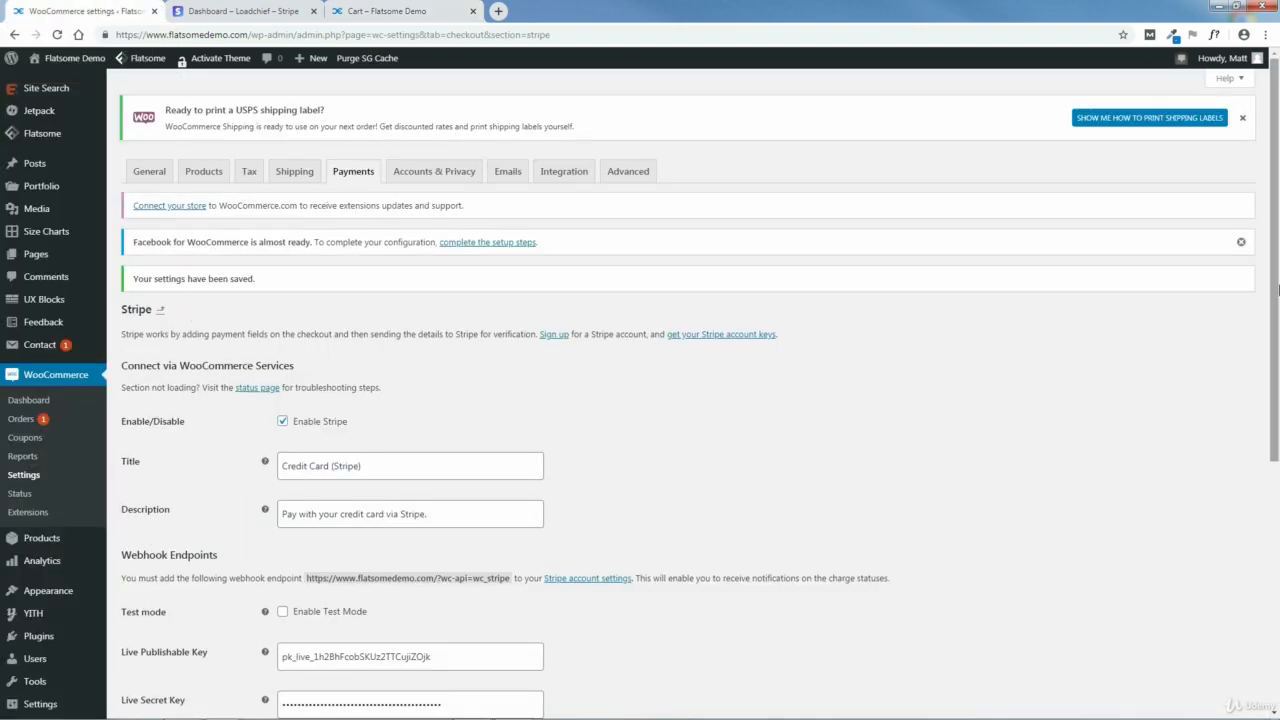
left_click_drag(1275, 323, 1277, 533)
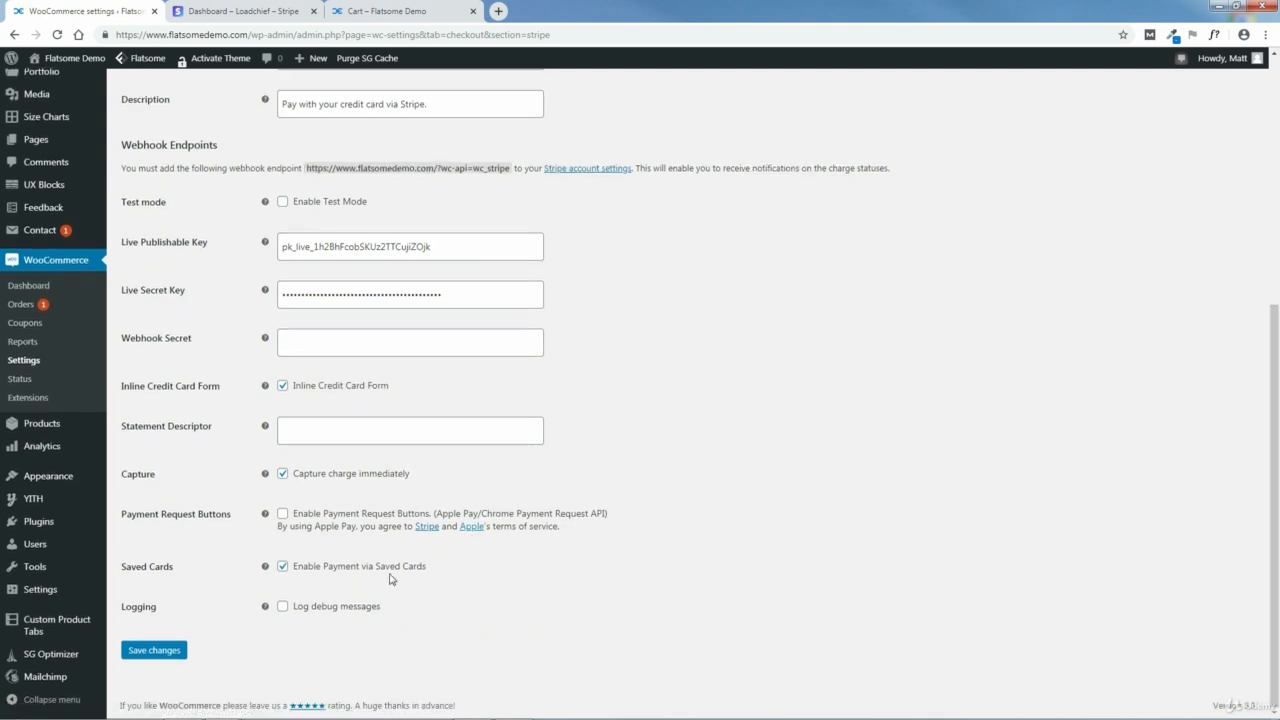
left_click(283, 567)
Step: Dismiss the USPS shipping label notice above the Stripe settings
left_click_drag(1278, 594, 1278, 336)
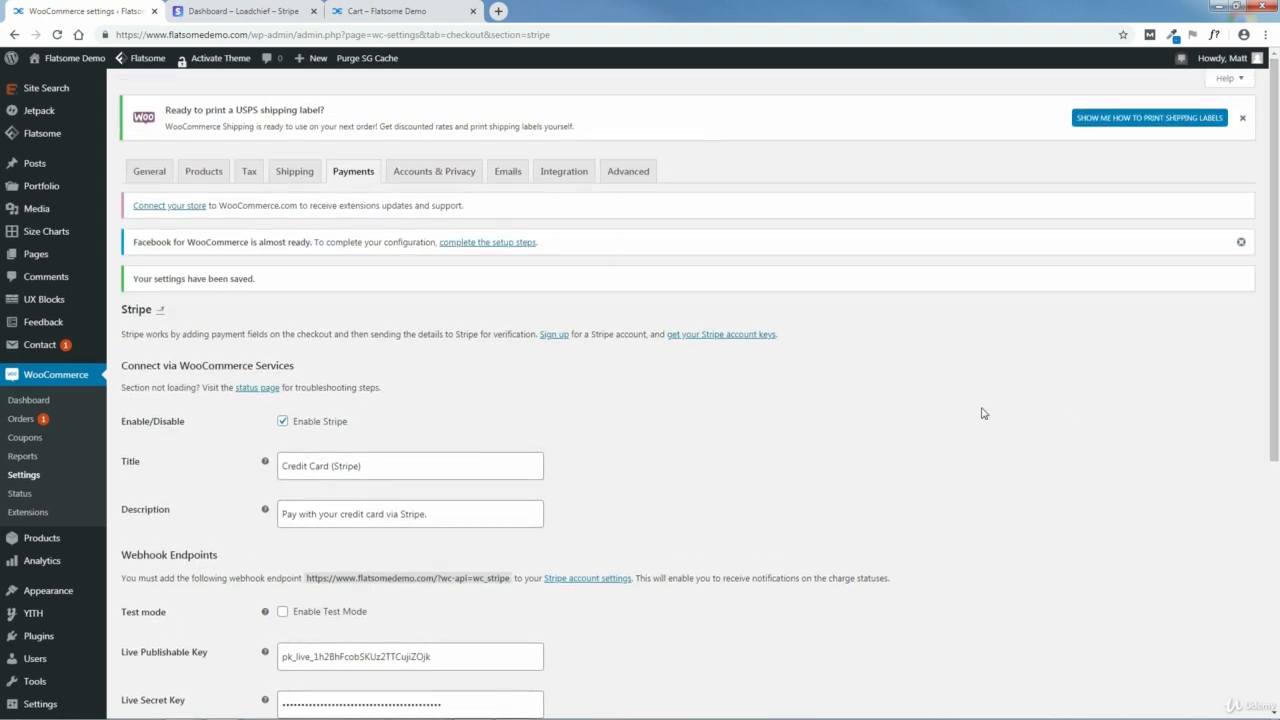
left_click(1244, 119)
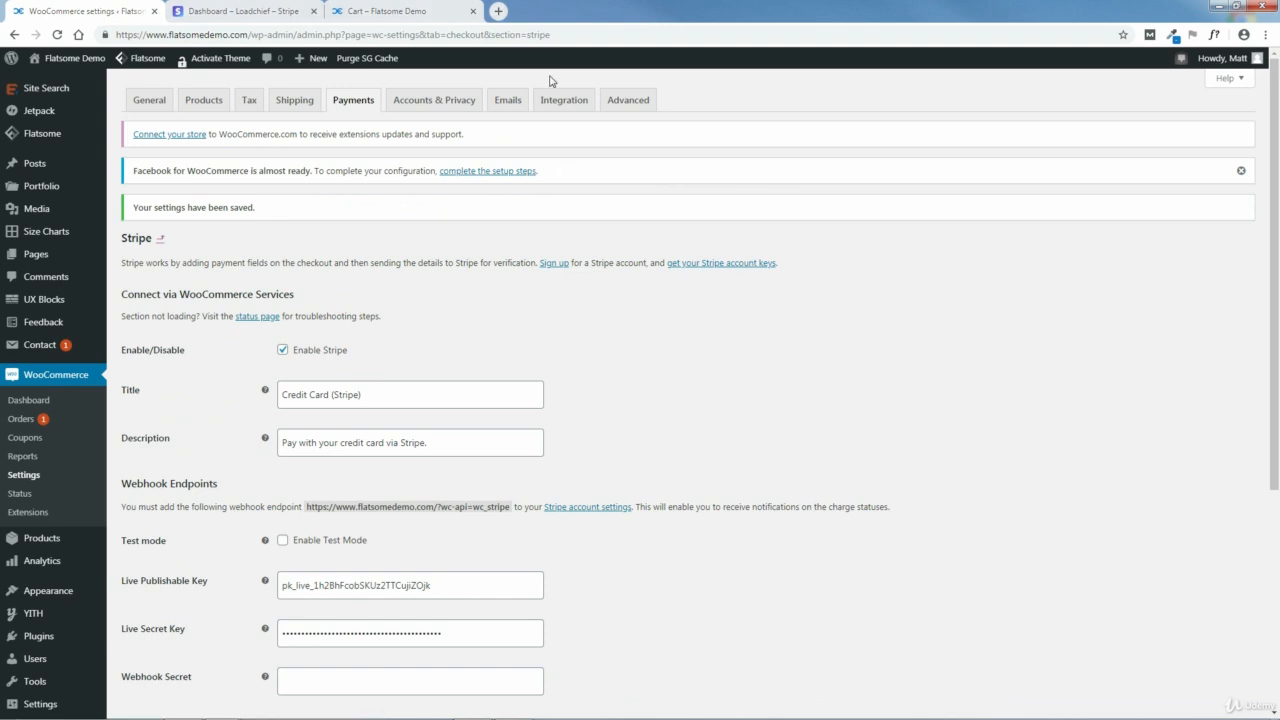
Step: Open Gmail in a new tab with the saved account, view the order notifications in the inbox, and close the tab
left_click(499, 10)
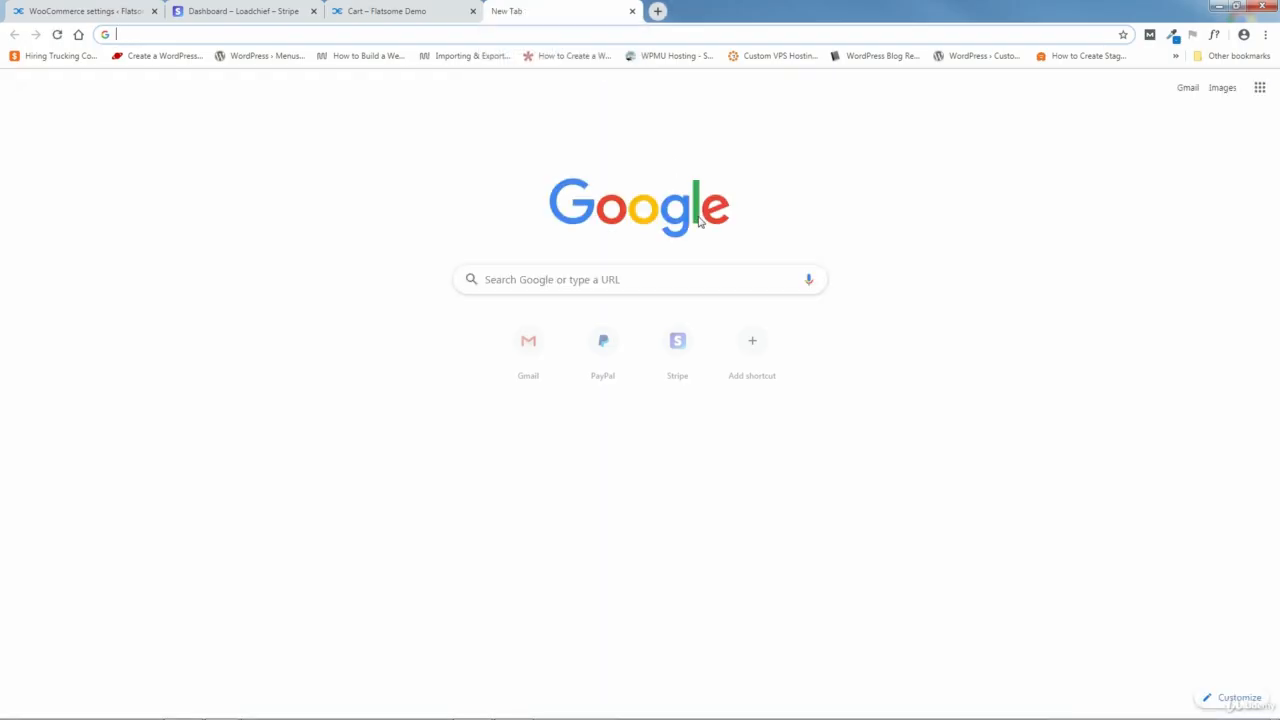
left_click(1188, 89)
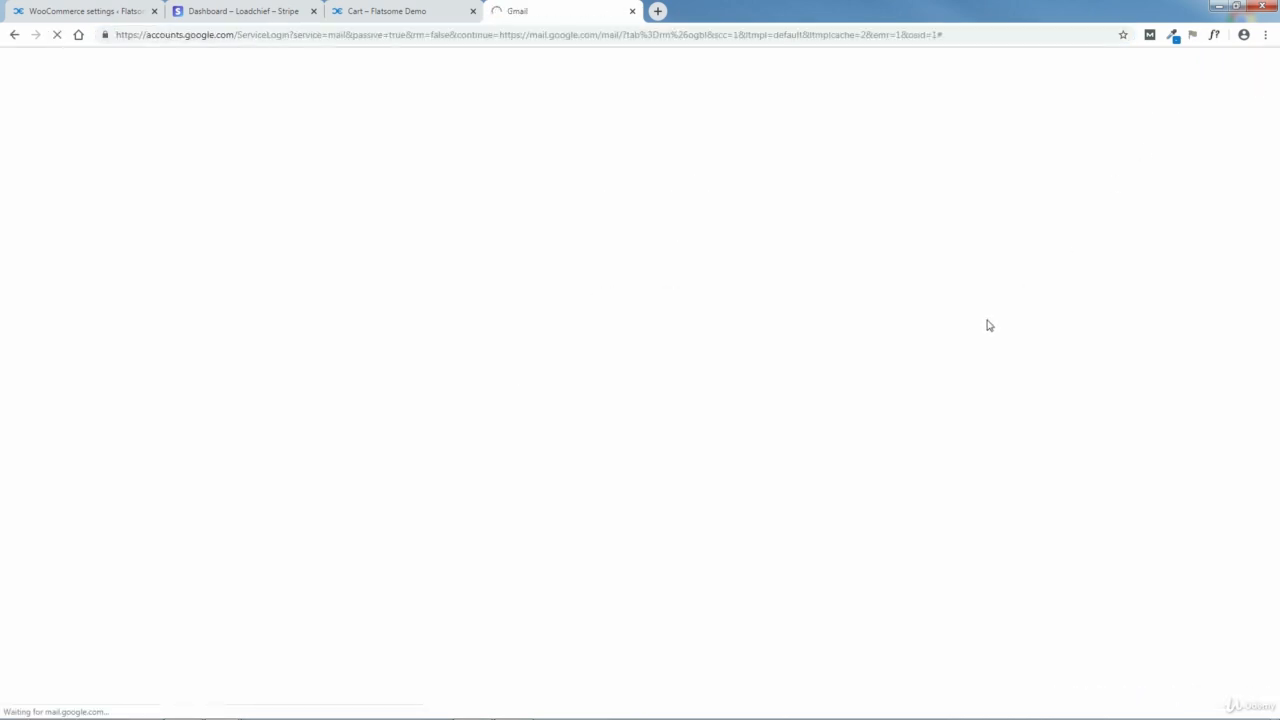
left_click(563, 337)
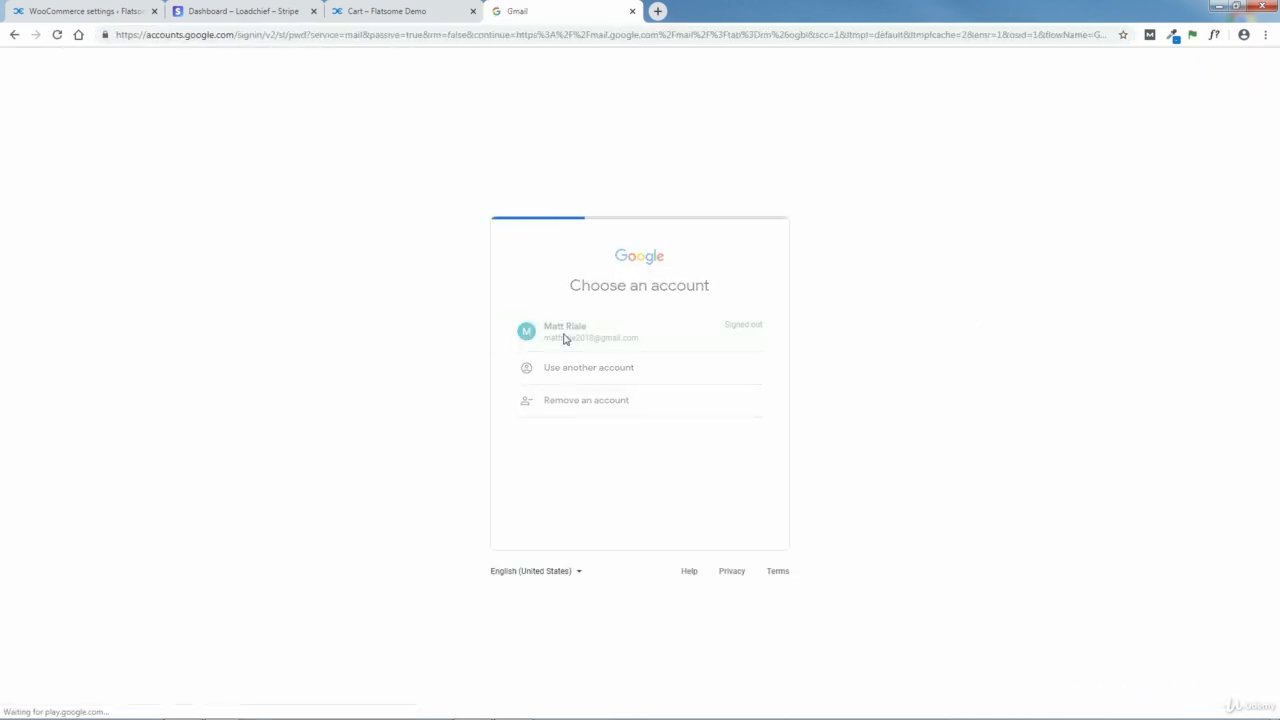
left_click(737, 427)
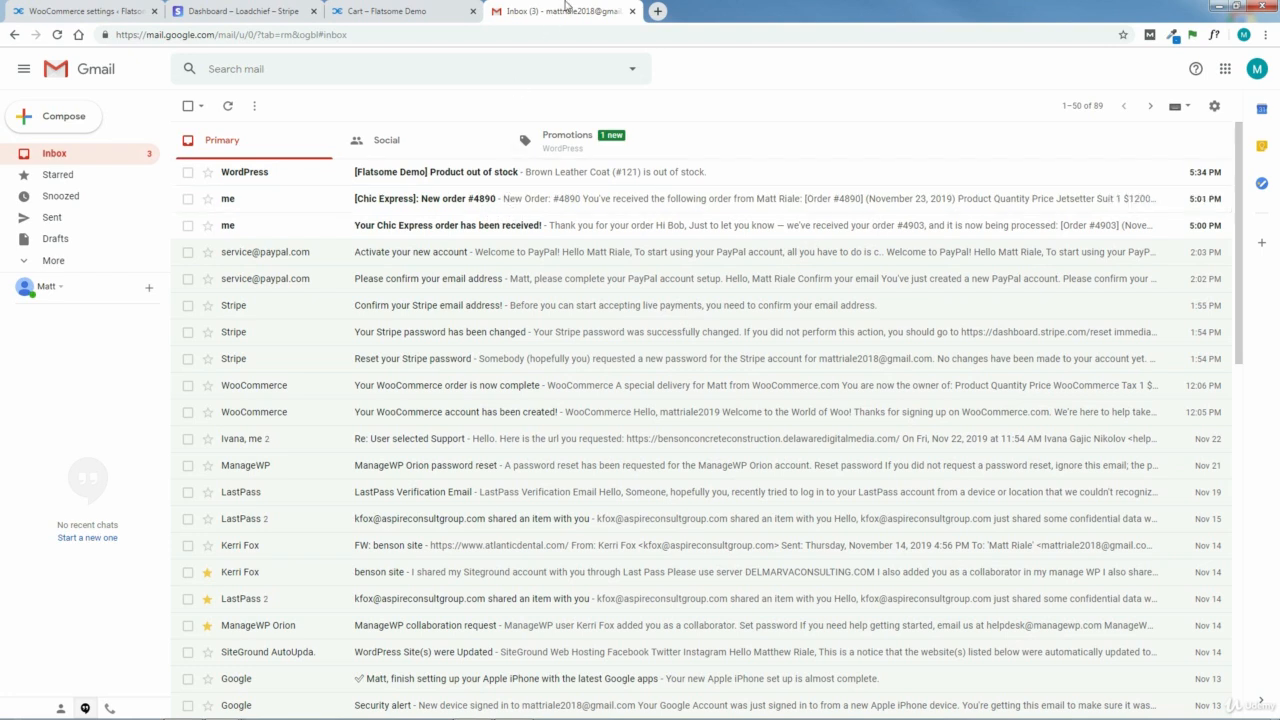
left_click(632, 11)
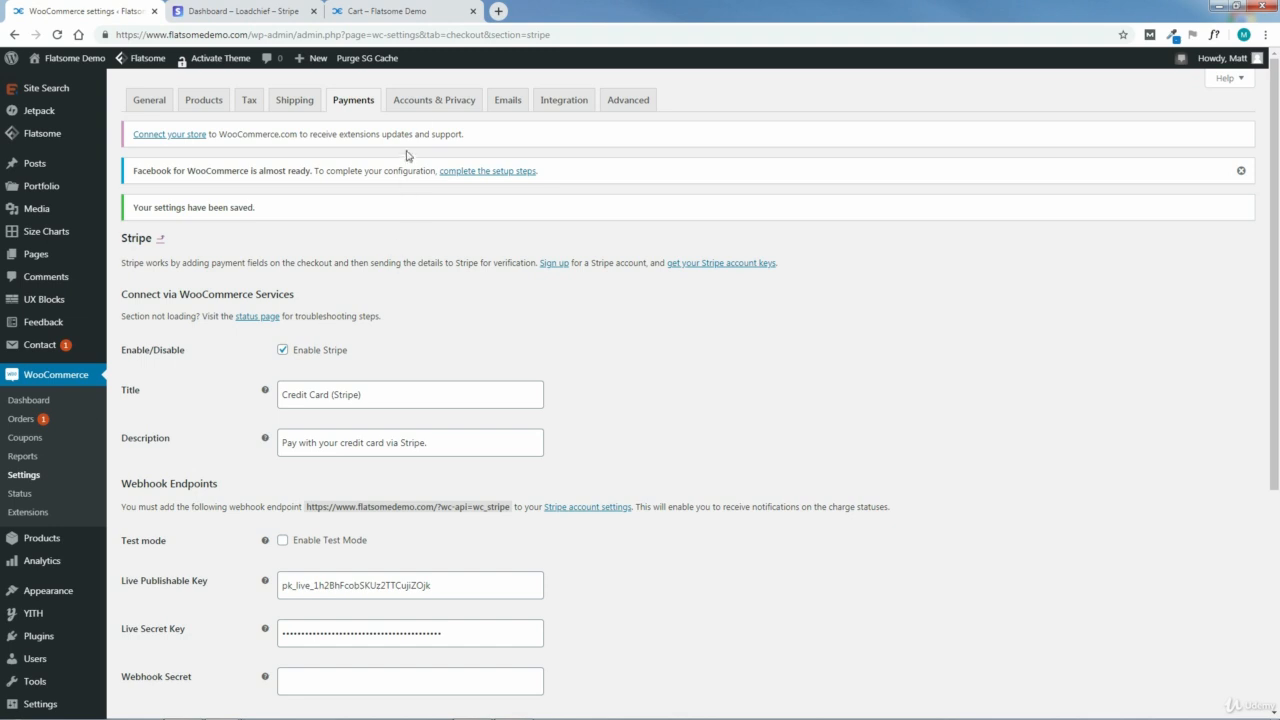
Step: Leave the Stripe settings without saving and examine the WooCommerce Accounts & Privacy settings for guest checkout, account creation and privacy policy
left_click(437, 103)
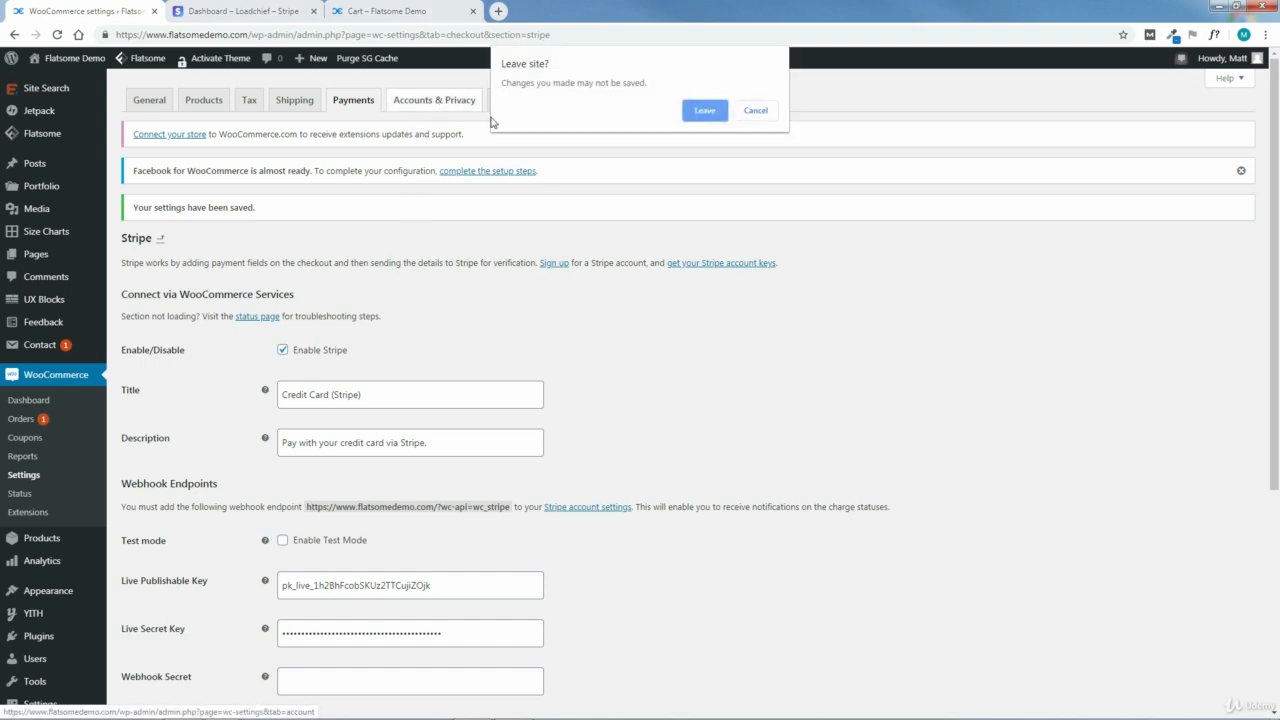
left_click(705, 111)
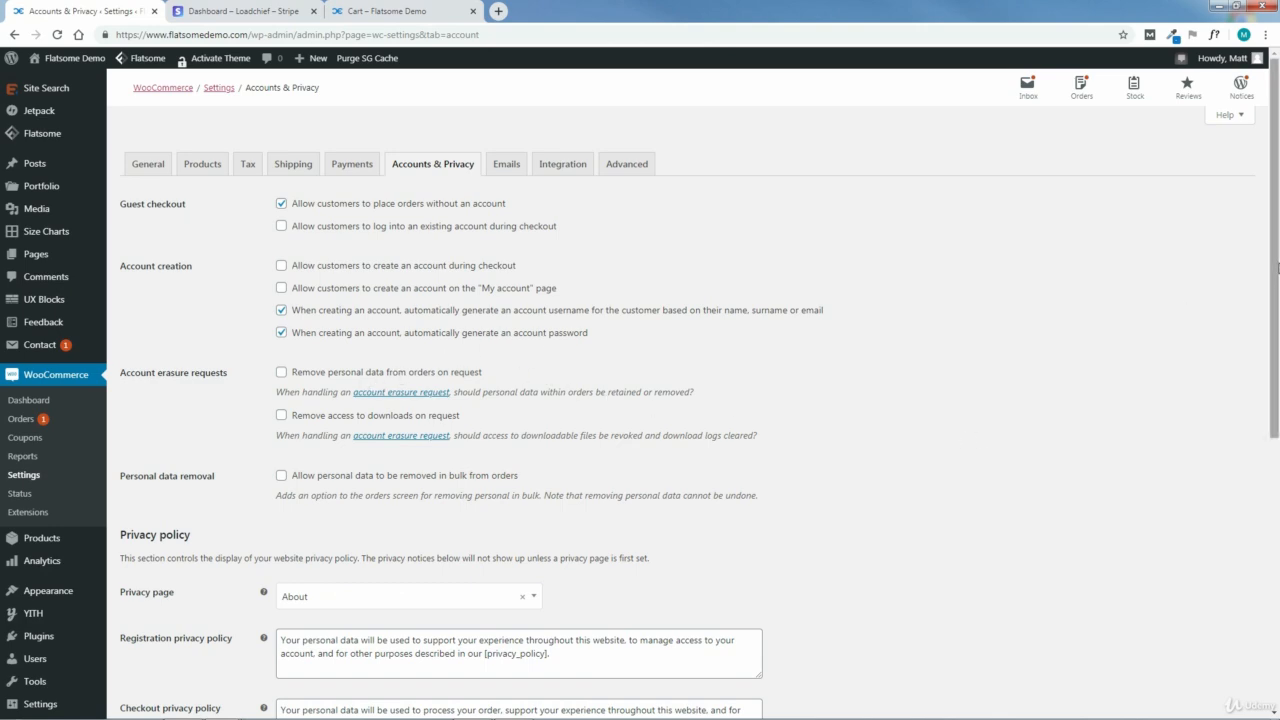
scroll(1277, 424, "down", 3)
left_click_drag(1277, 424, 1277, 278)
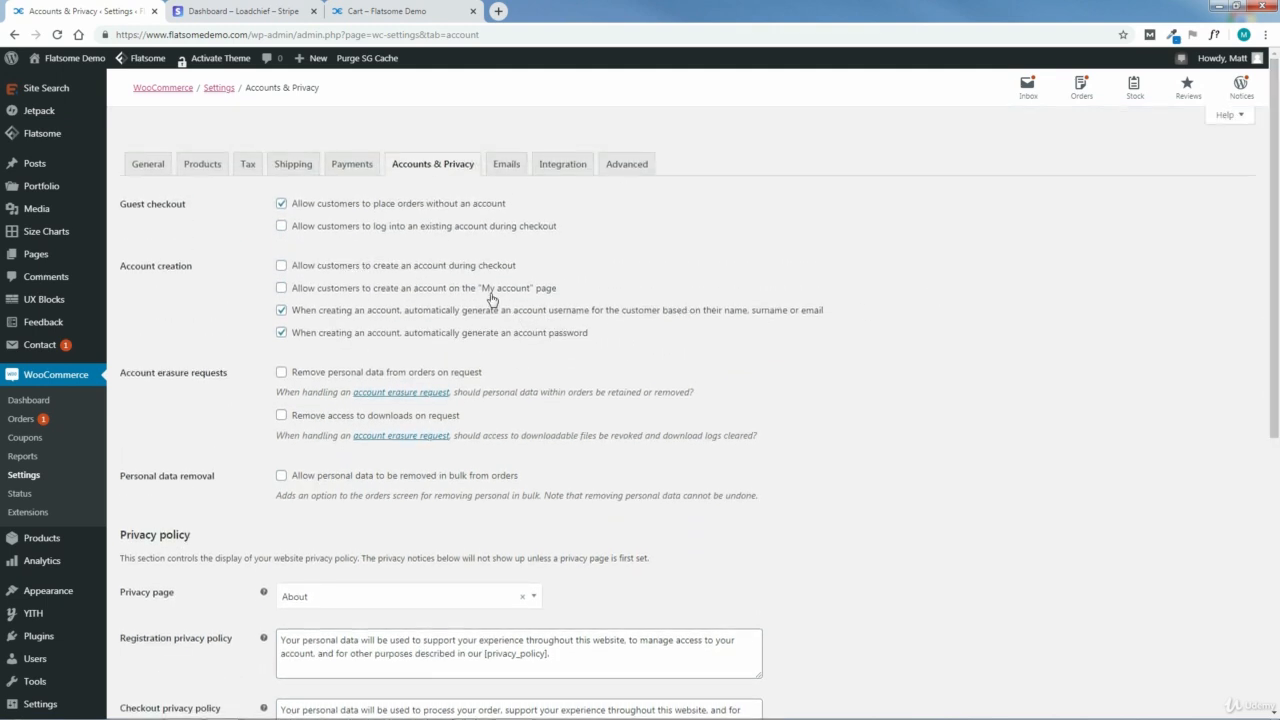
Step: In the WooCommerce email settings, set the sender's "From" name to Chic Express
left_click(511, 172)
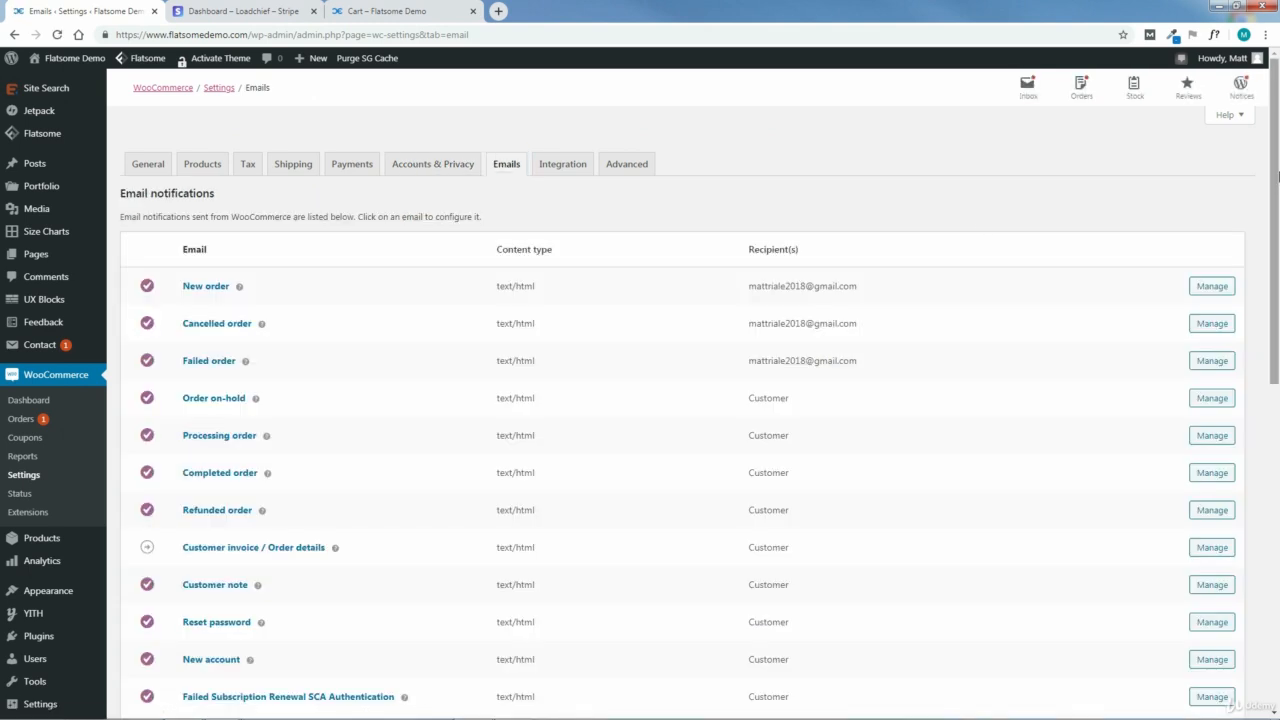
left_click_drag(1276, 175, 1278, 496)
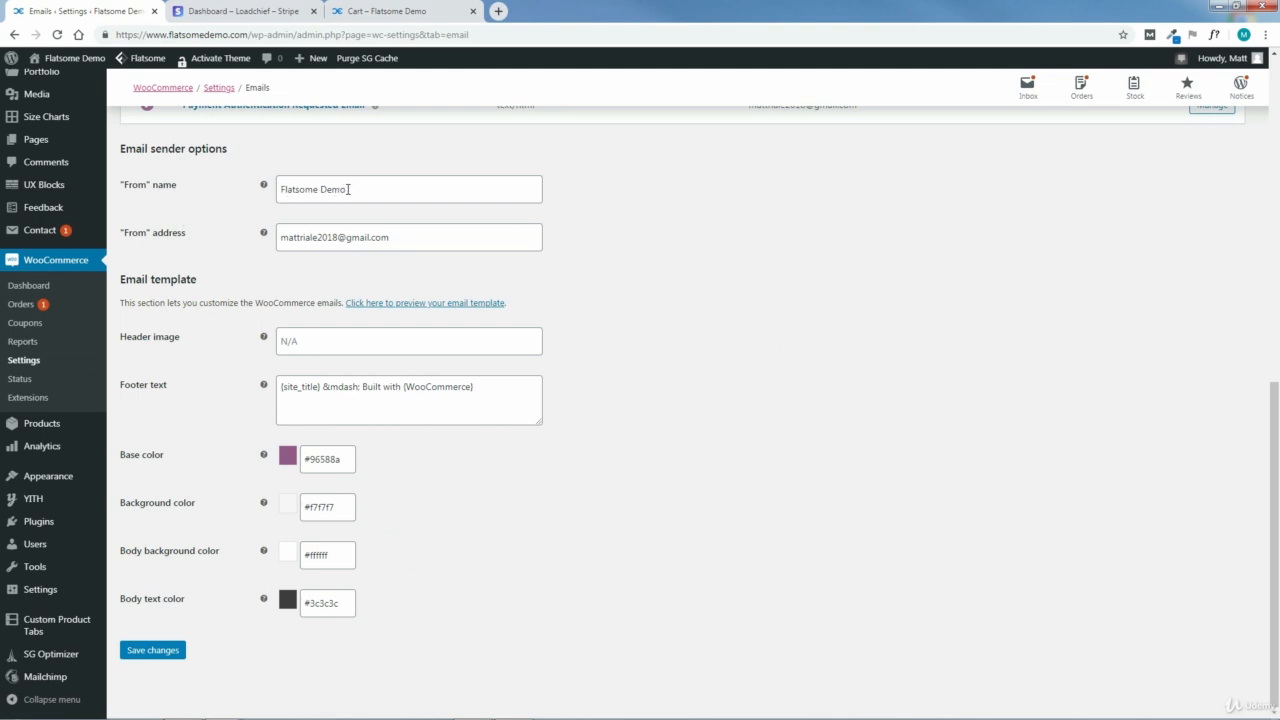
left_click_drag(348, 190, 270, 196)
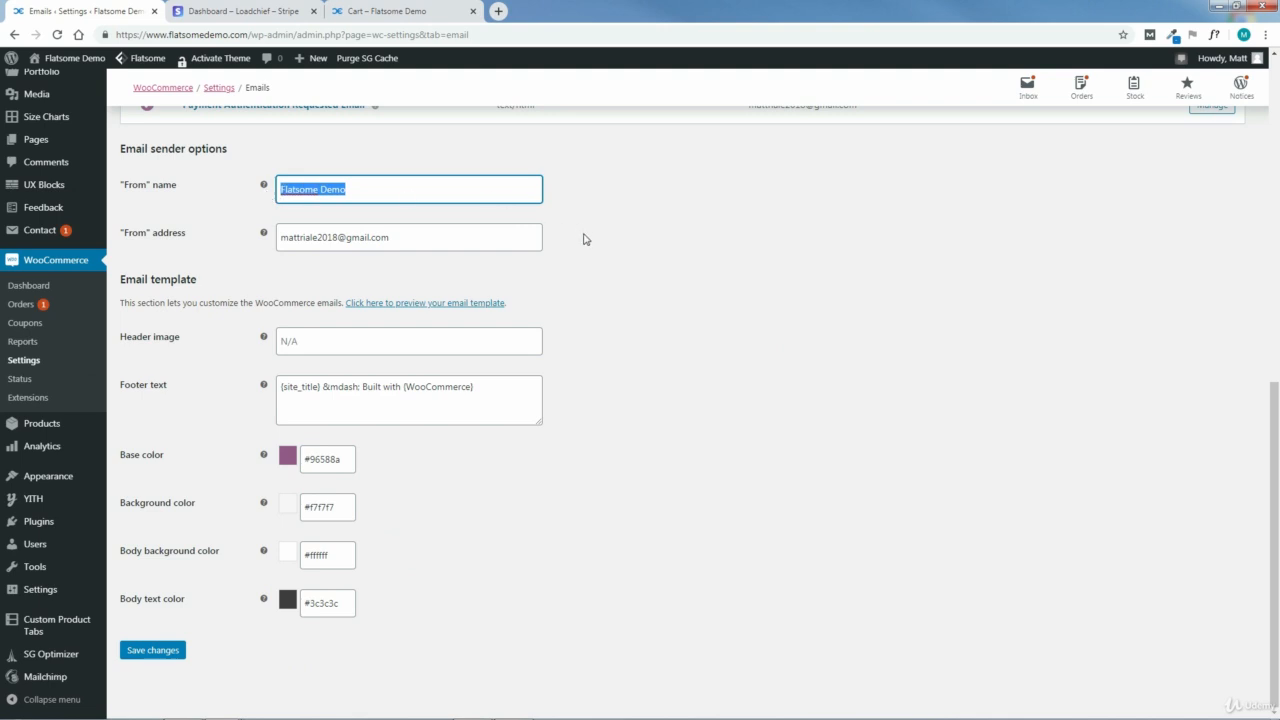
type("Chic Express")
left_click(395, 266)
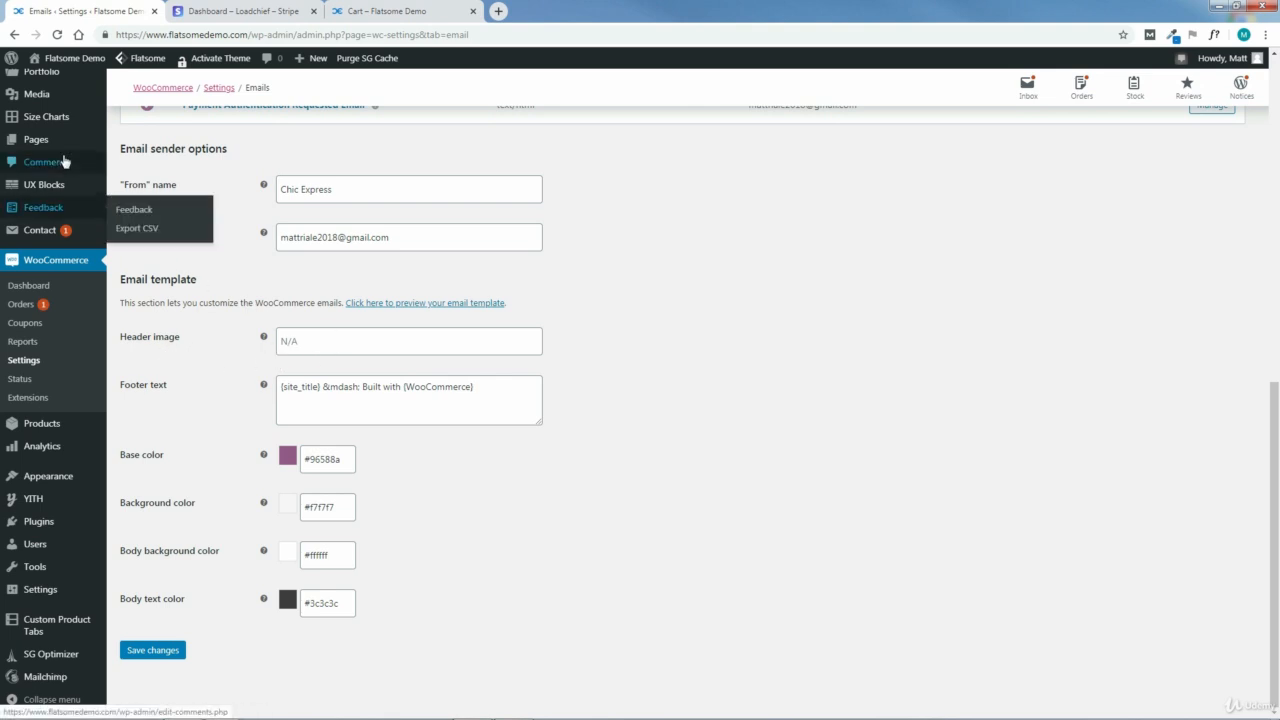
Step: Open the media library in a new tab and copy the file link of the CHIC-EXPRESS-LOGO-1.png image
mouse_move(45, 94)
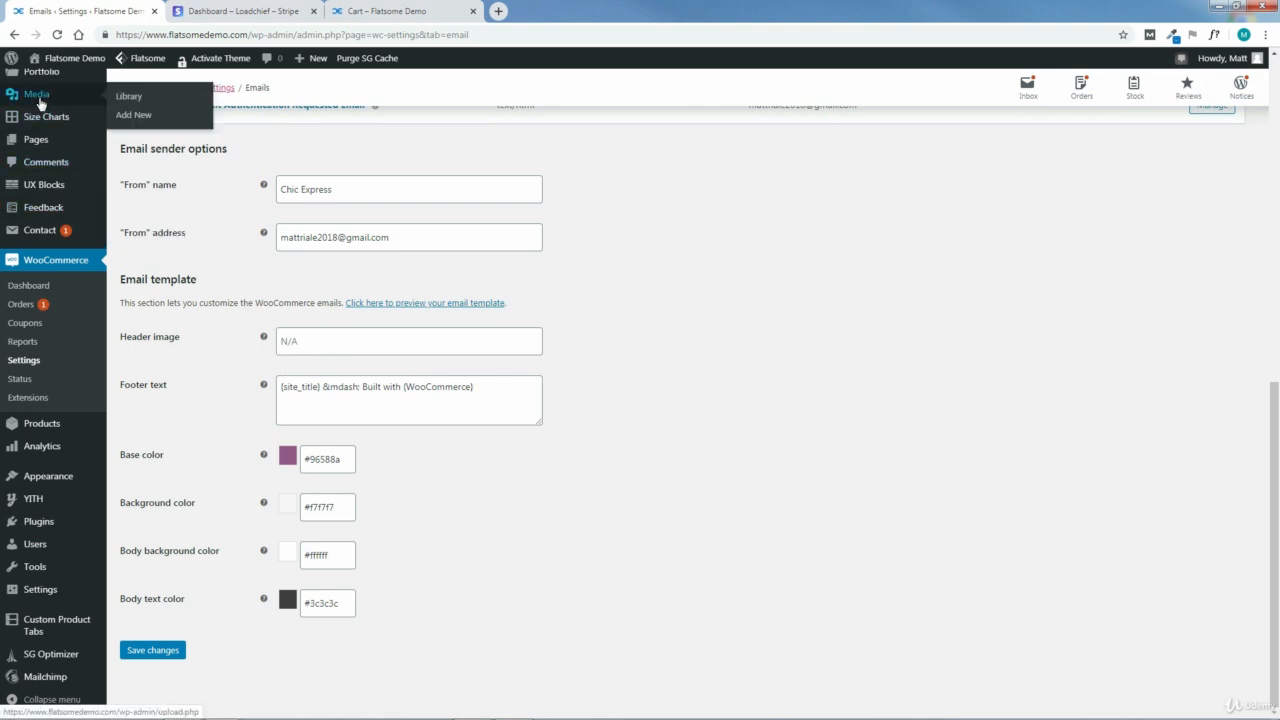
left_click(220, 10)
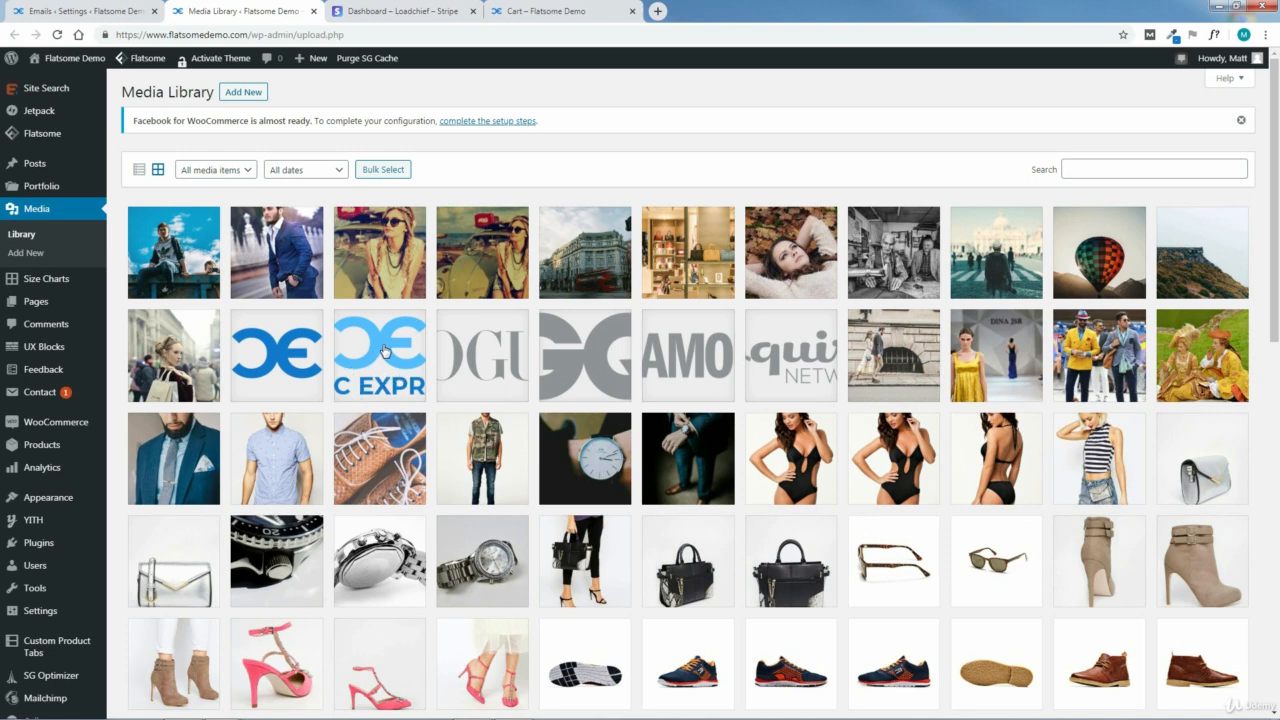
left_click(385, 351)
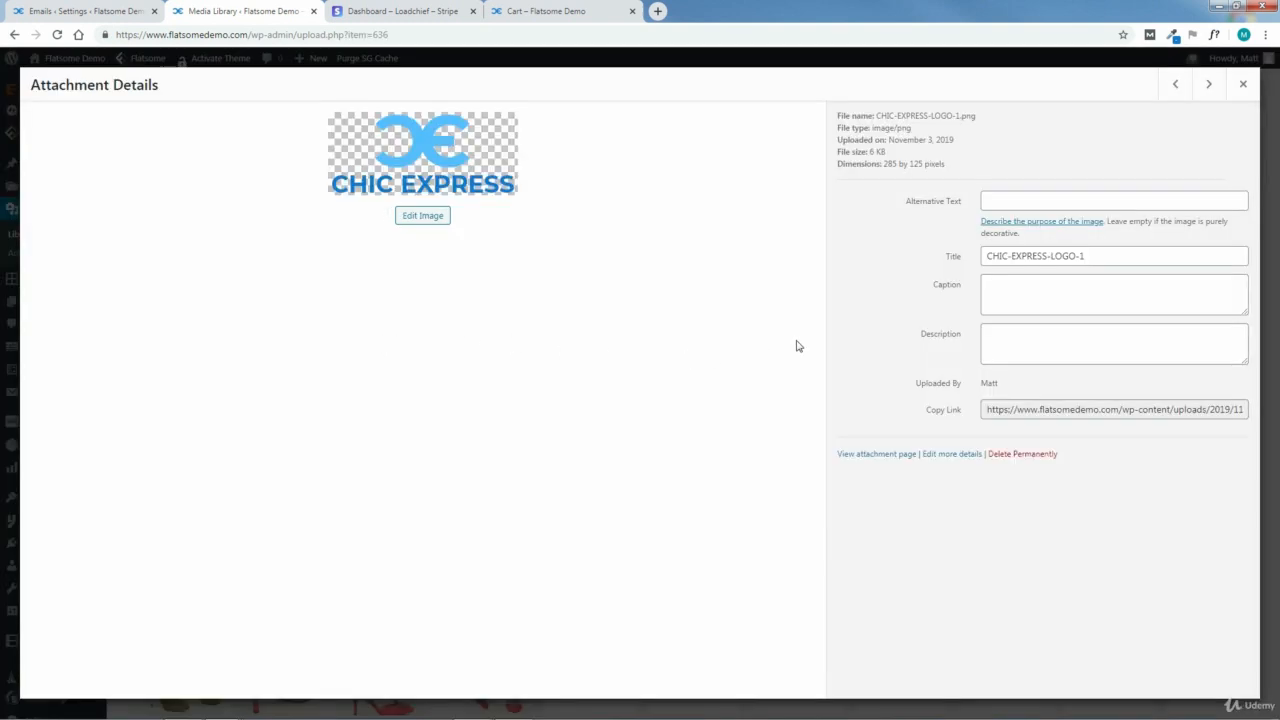
left_click(990, 410)
left_click_drag(990, 411, 1033, 417)
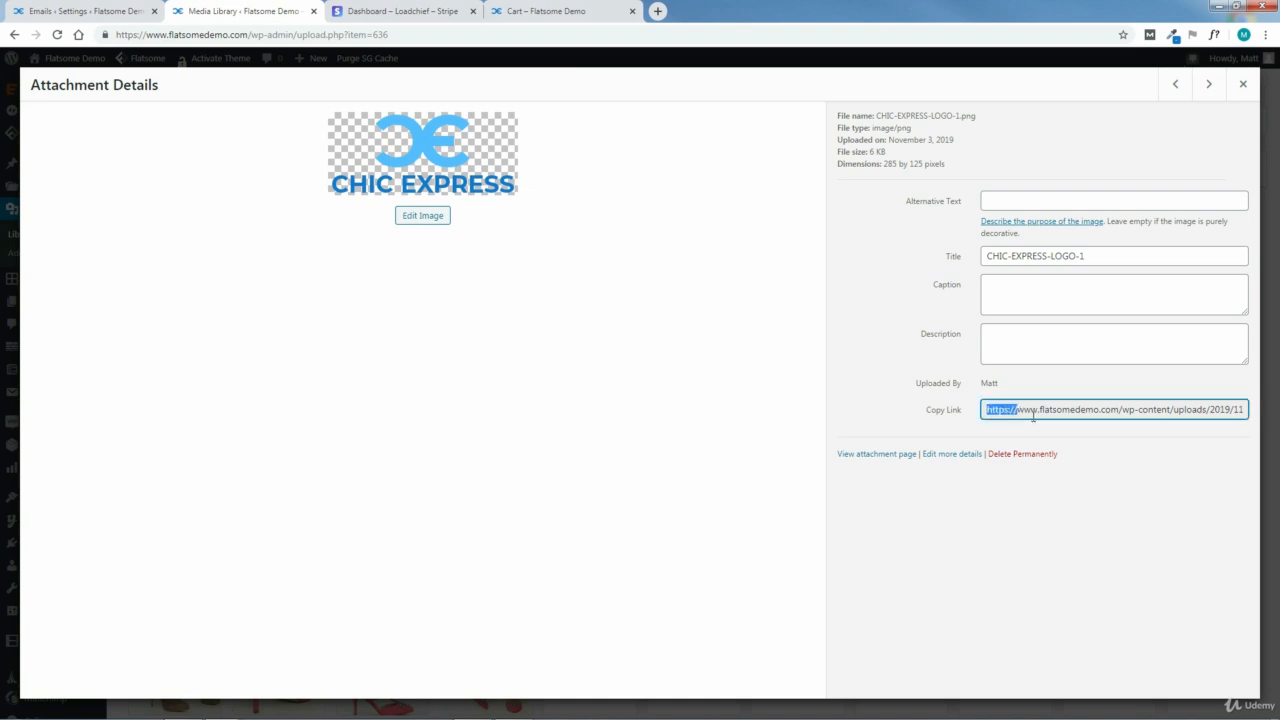
left_click(1034, 416)
left_click_drag(988, 410, 1243, 410)
right_click(1243, 410)
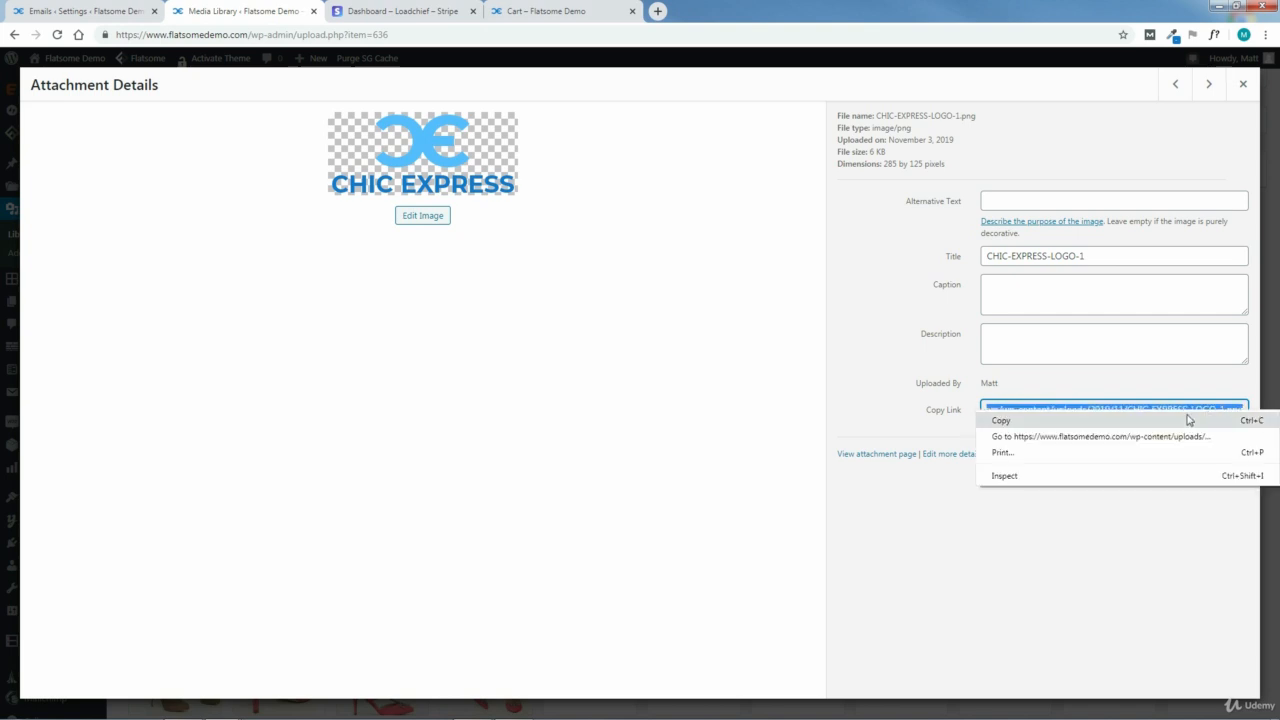
left_click(1078, 418)
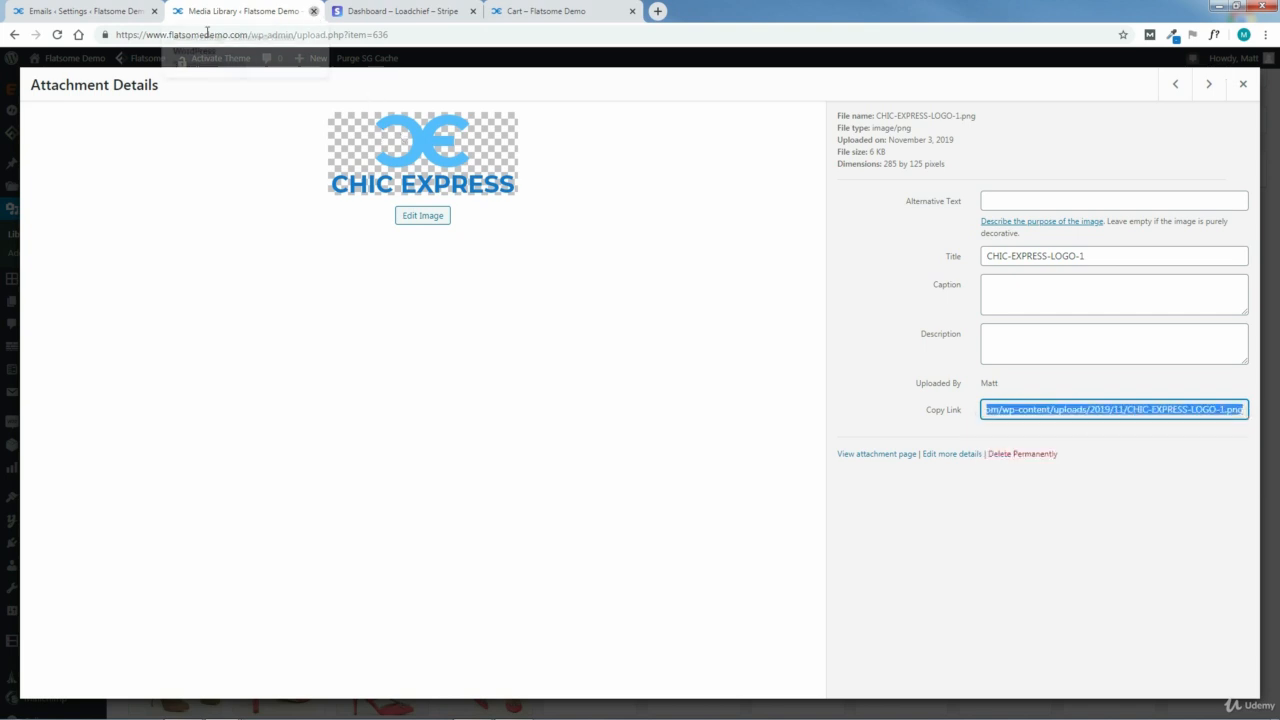
Step: Close the media library tab and paste the copied logo link as the email template's header image
left_click(314, 11)
left_click(323, 337)
right_click(323, 340)
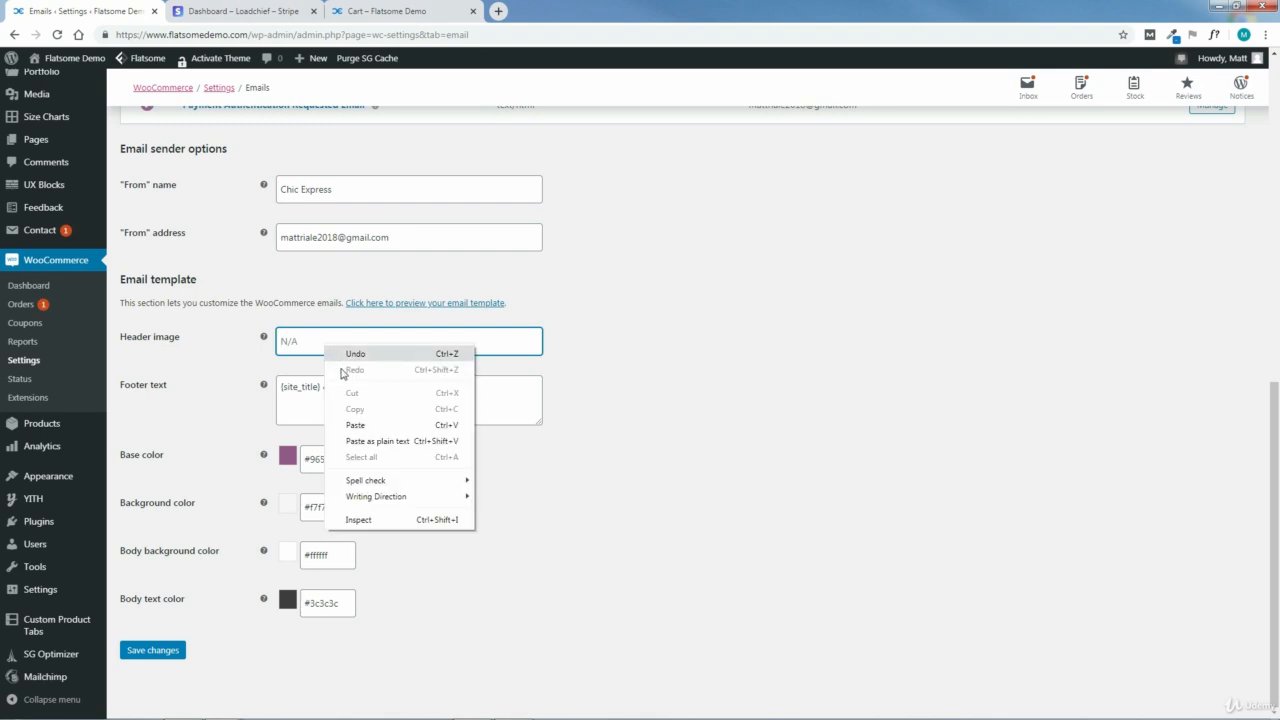
left_click(400, 423)
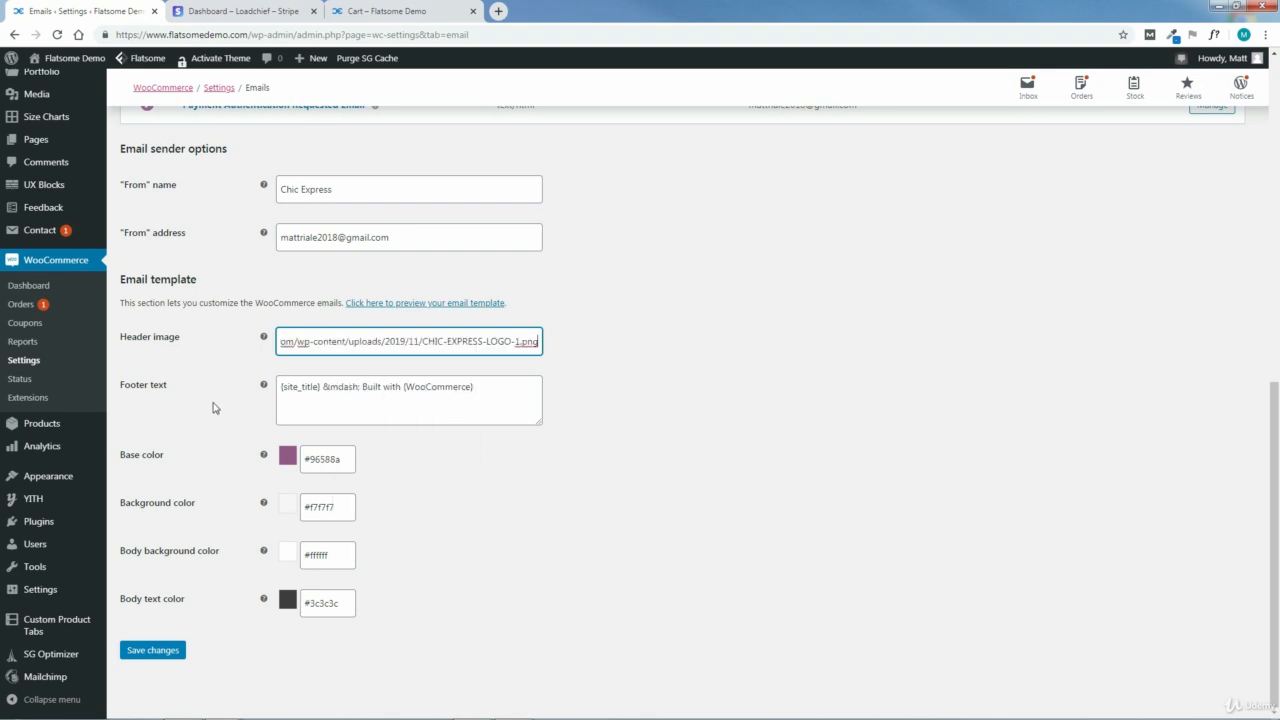
Step: Replace "Built with {WooCommerce}" in the email footer text with "Thanks for shopping with us!"
left_click(316, 405)
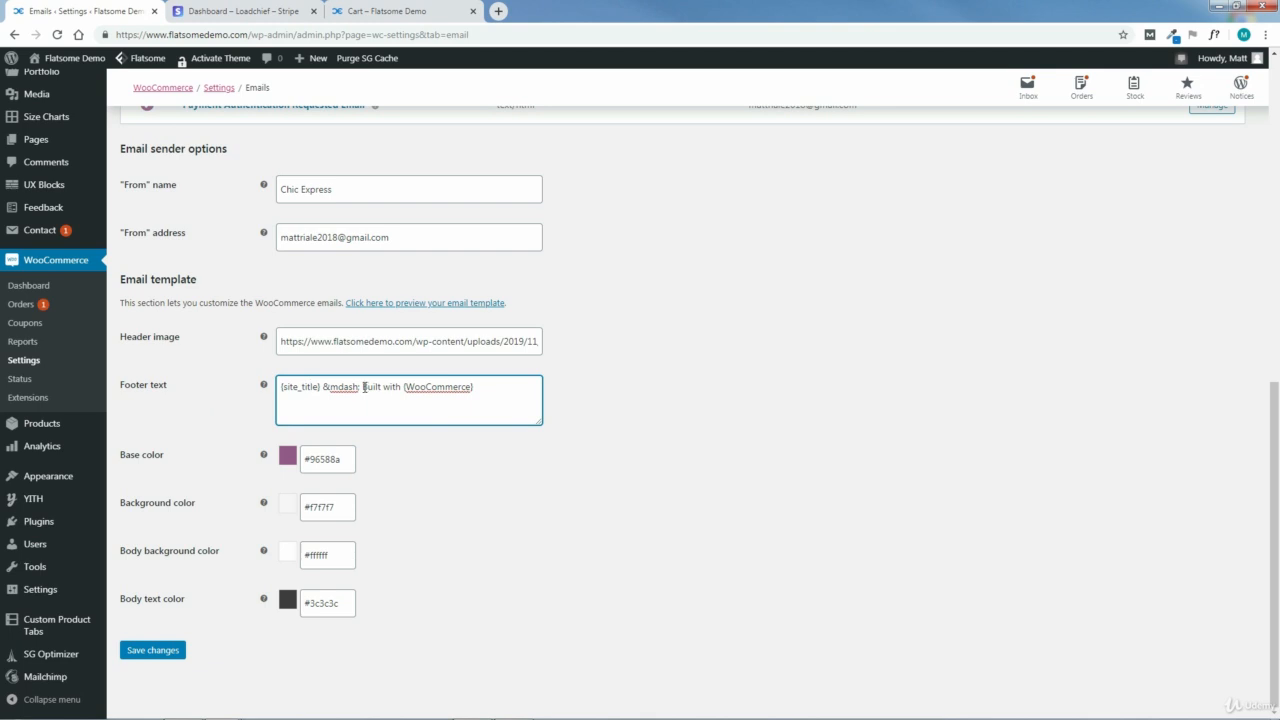
left_click_drag(364, 387, 502, 394)
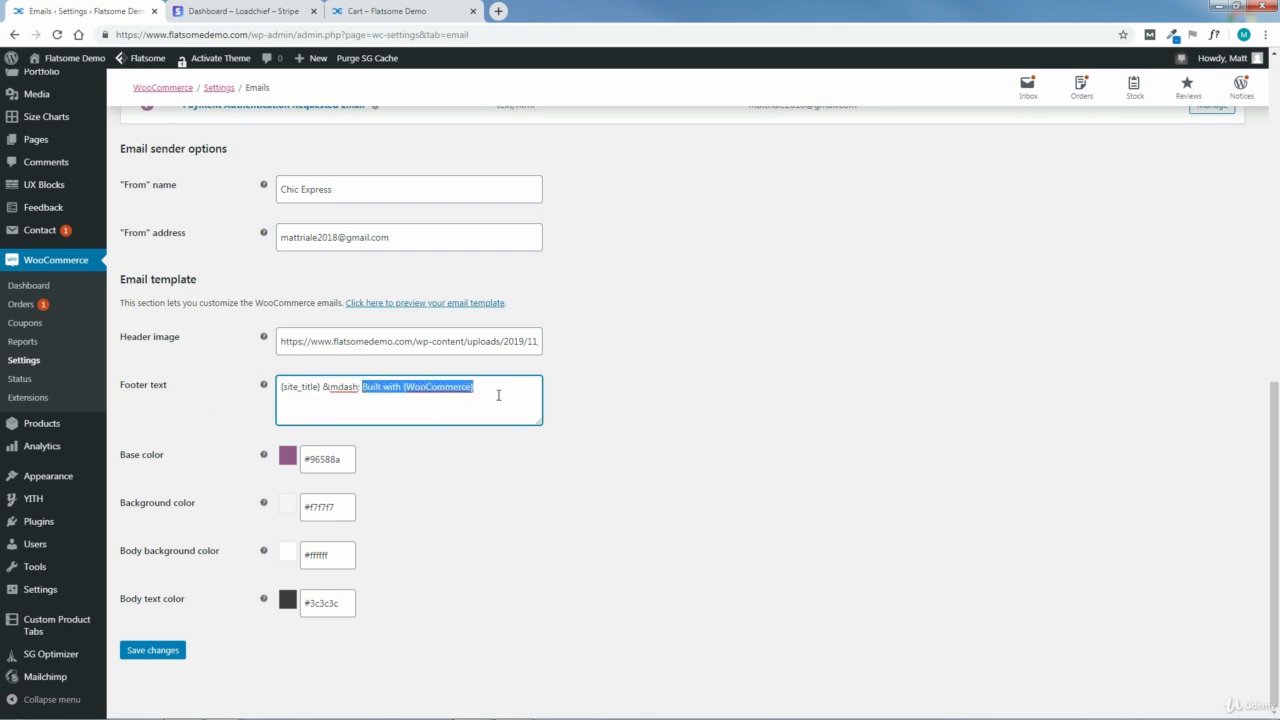
key("BackSpace")
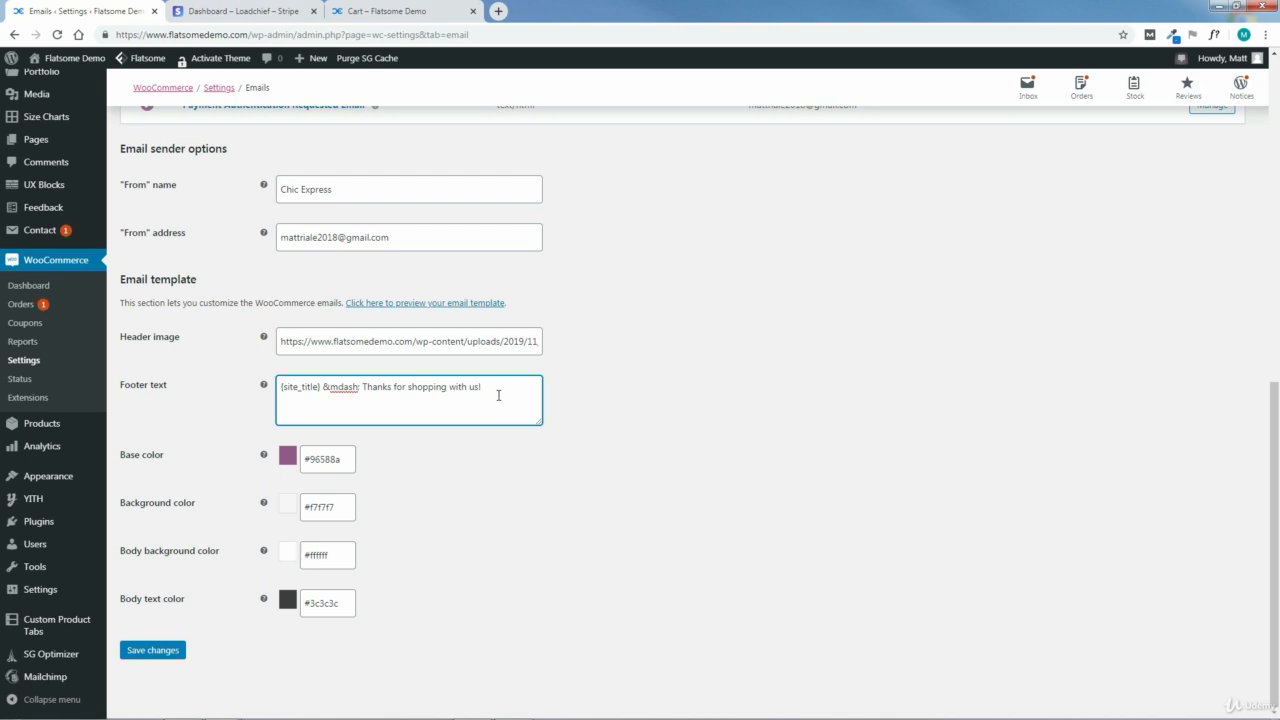
left_click(557, 527)
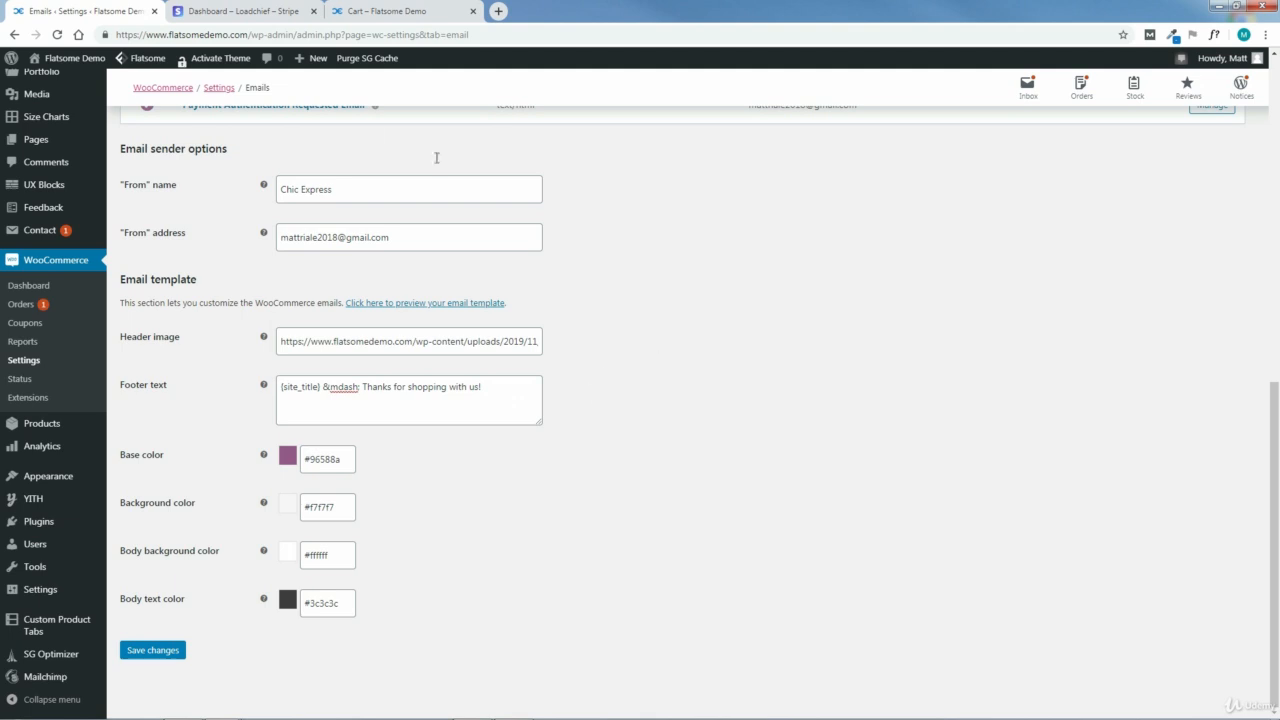
Step: On the store's cart page, sample the dark blue #1178CF from the Chic Express logo lettering with the page color picker
left_click(385, 11)
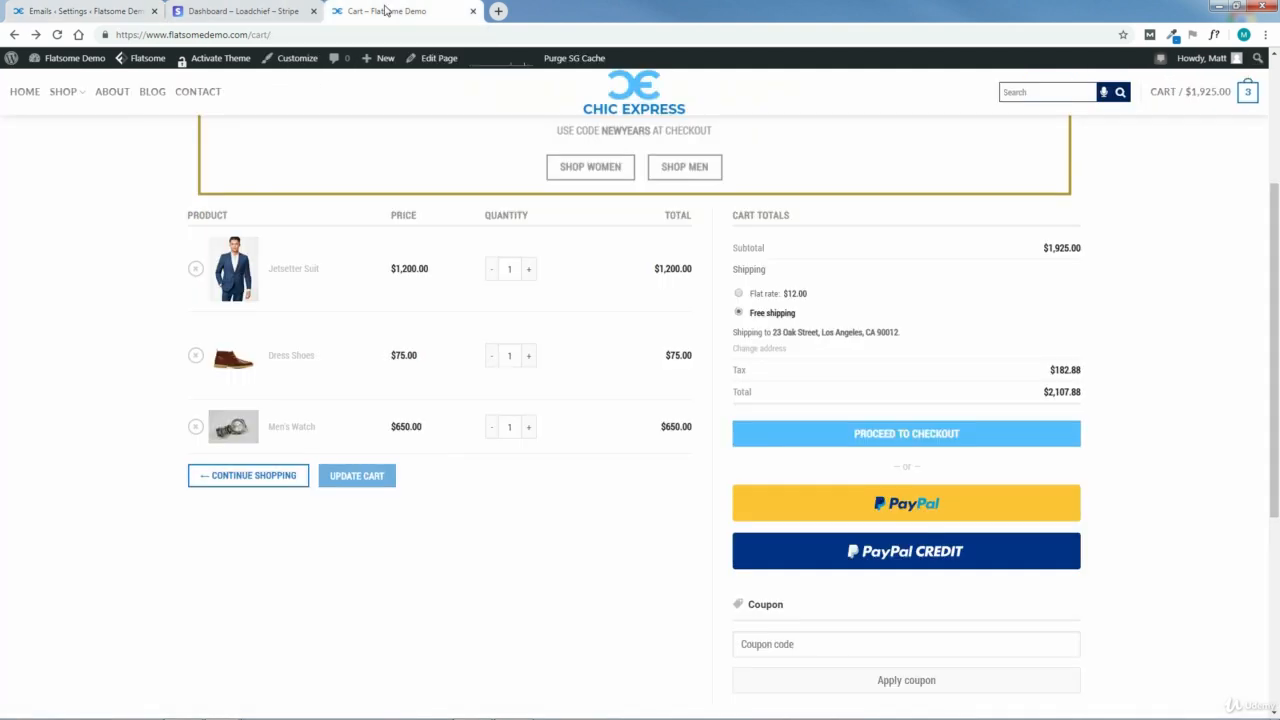
left_click(1172, 35)
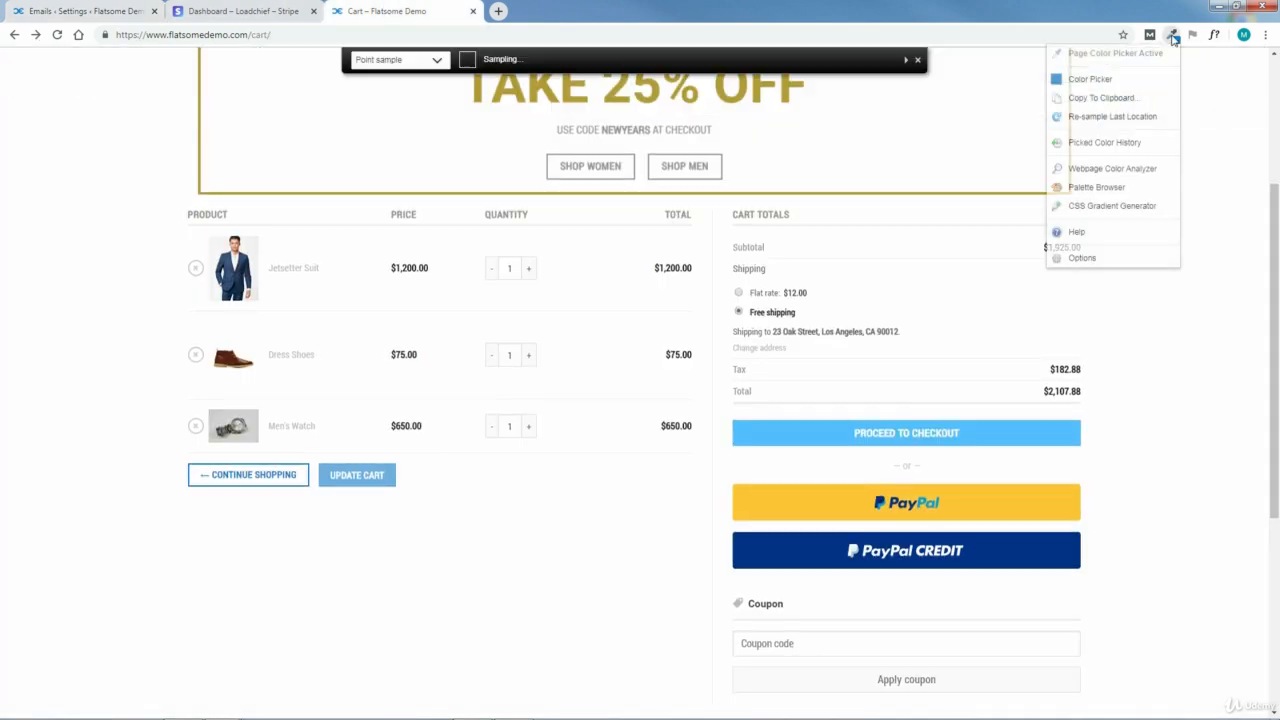
left_click_drag(1277, 199, 1277, 75)
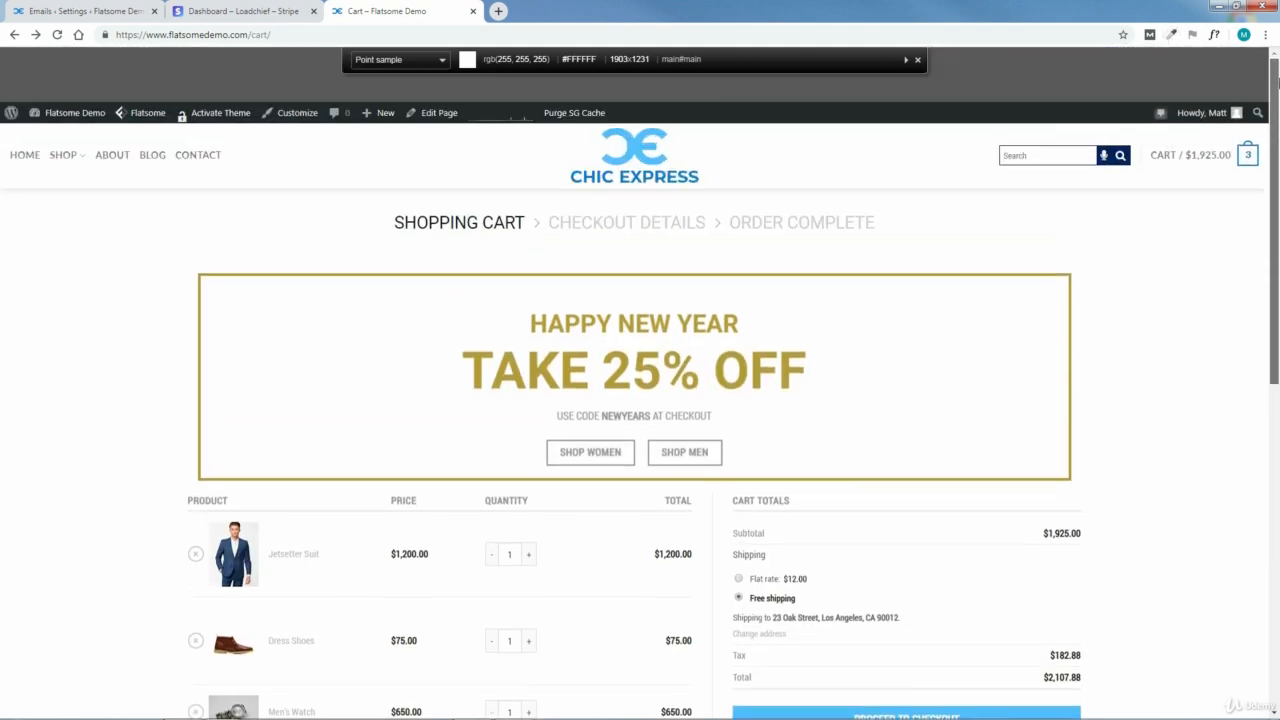
left_click(658, 181)
Step: Set the email template's base color to the sampled #1178cf and save the email settings
left_click(88, 11)
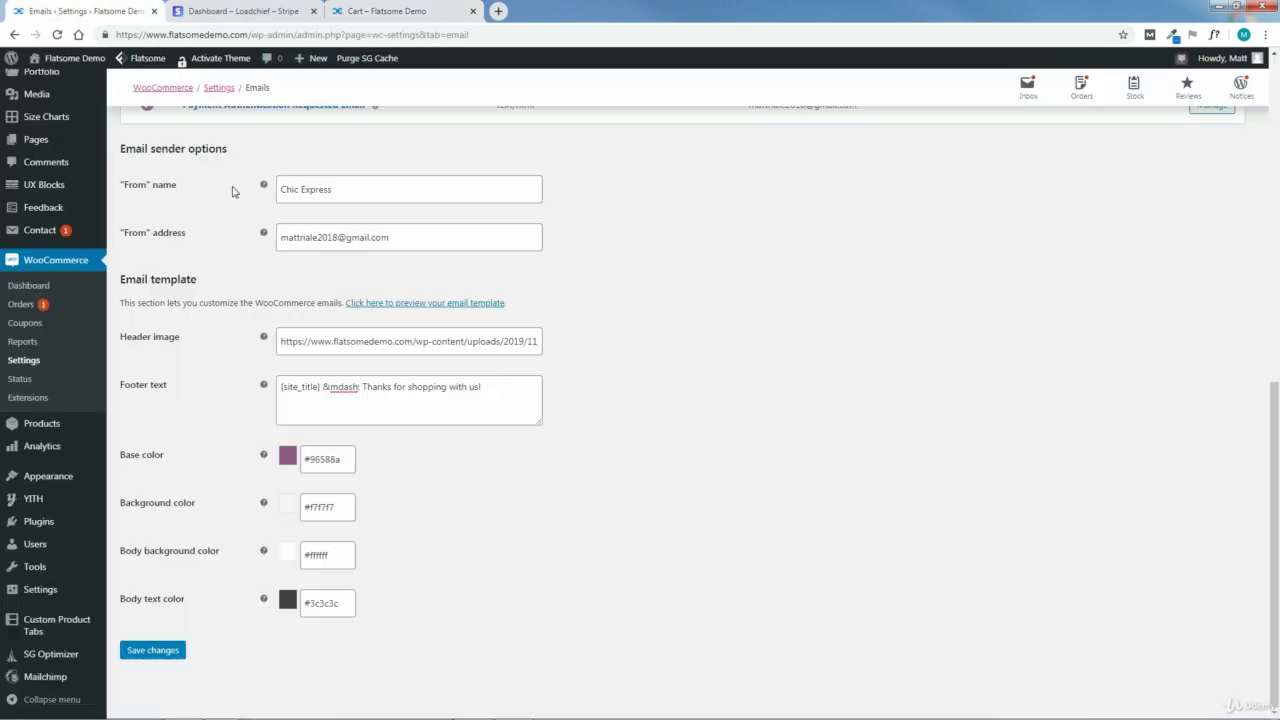
left_click_drag(343, 459, 304, 458)
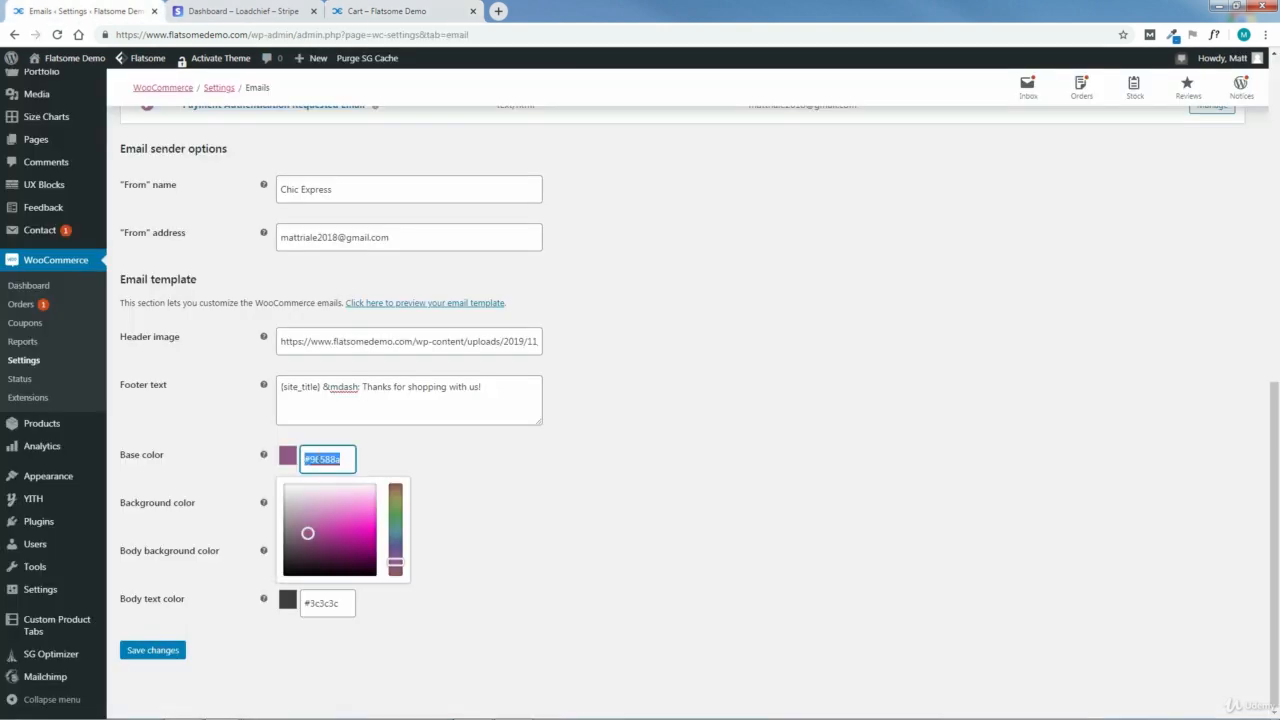
right_click(330, 459)
left_click(345, 558)
left_click(492, 503)
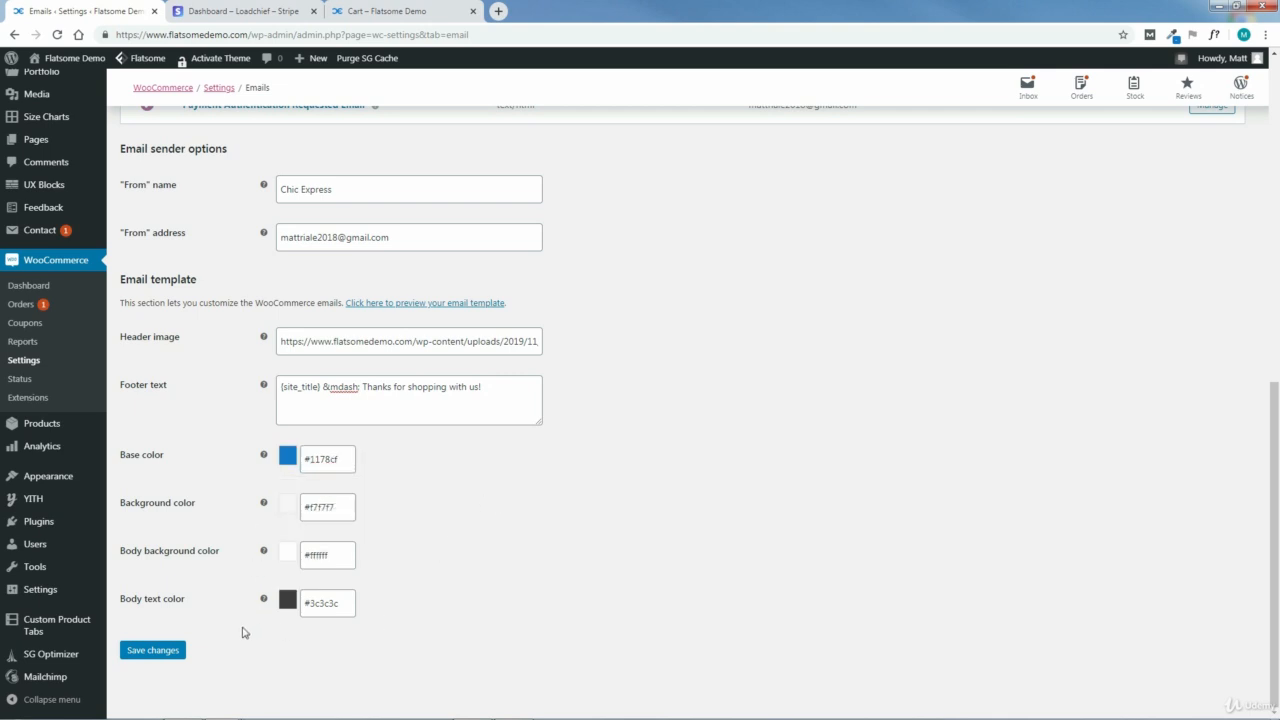
left_click(150, 651)
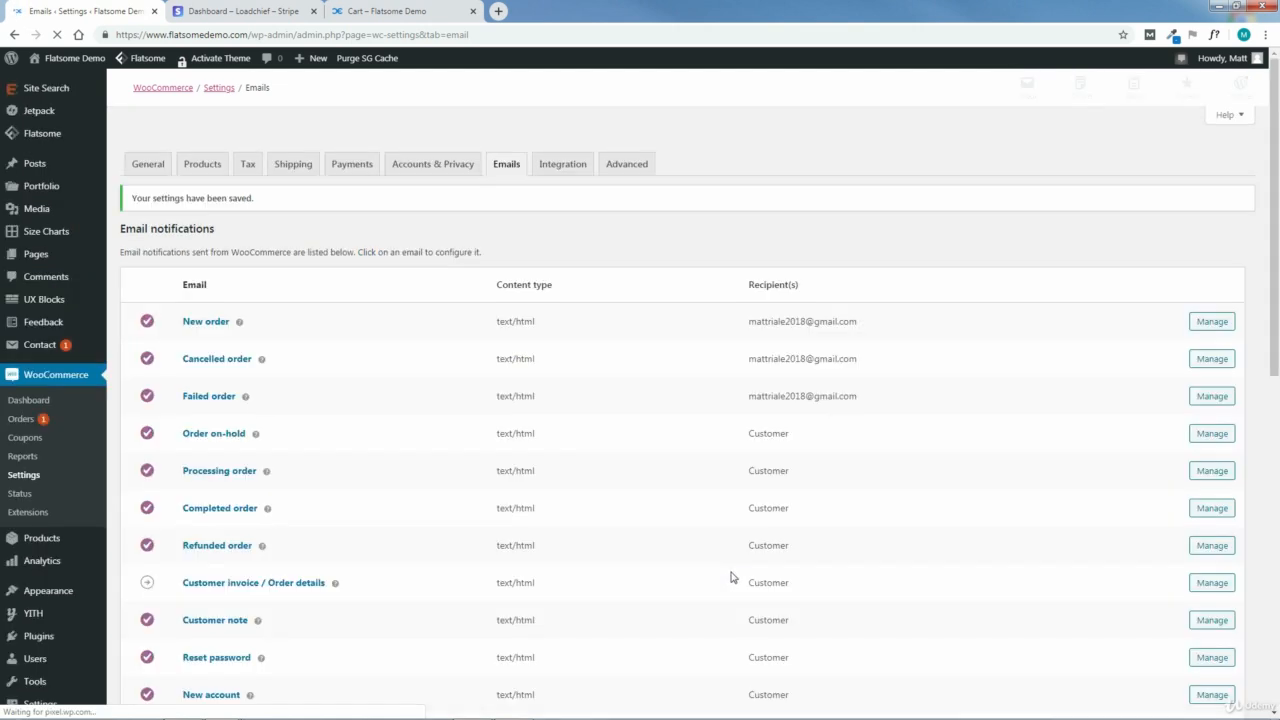
Step: Preview the branded WooCommerce email template in a new tab and close the preview
left_click_drag(1277, 172, 1277, 469)
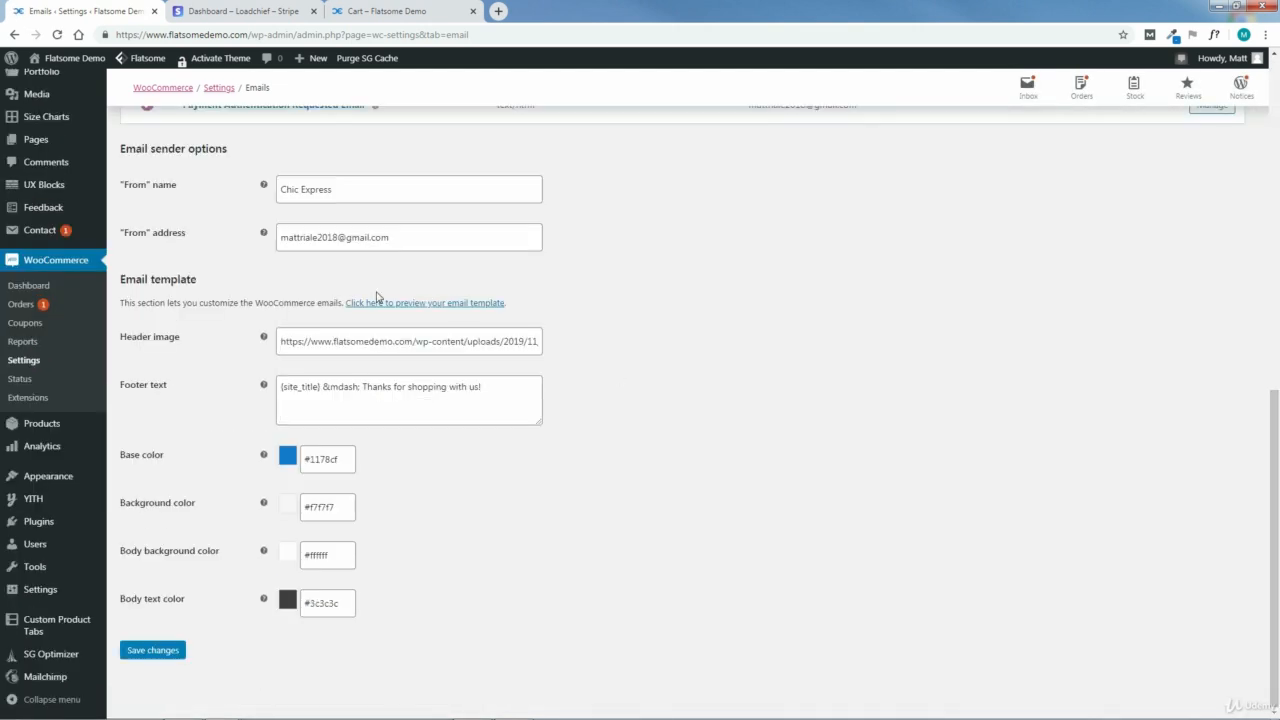
left_click(418, 304)
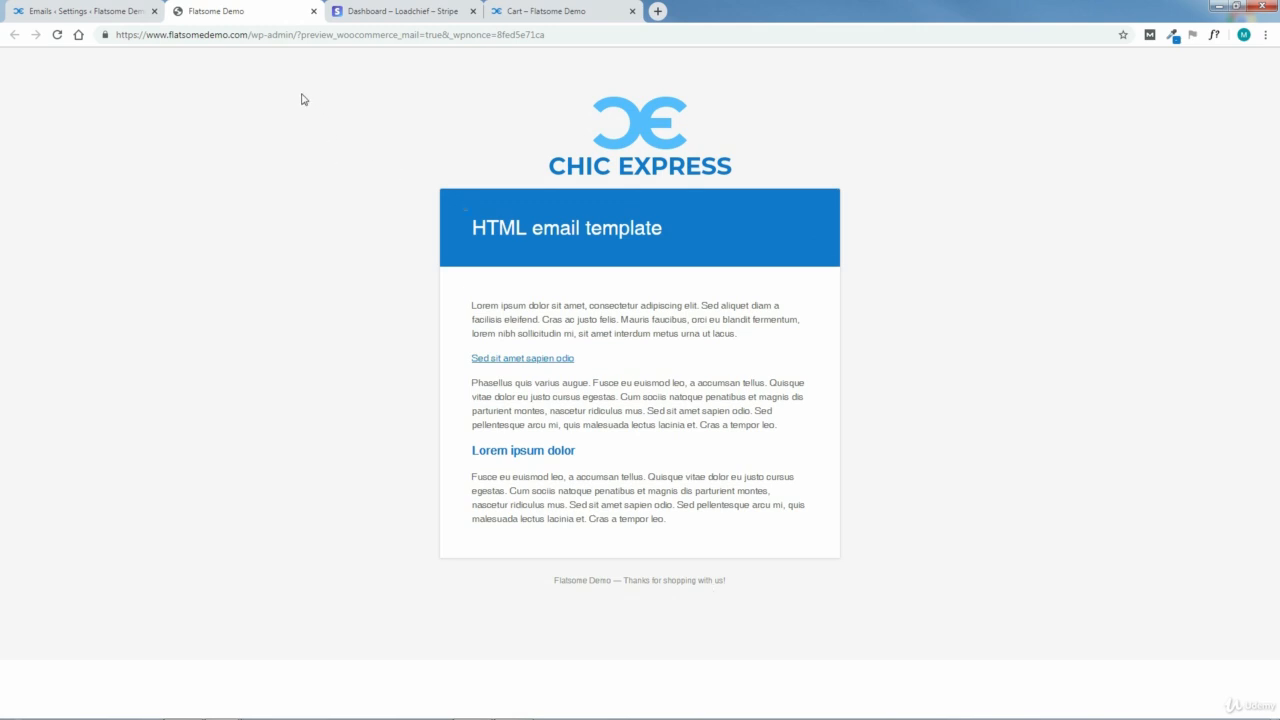
left_click(313, 11)
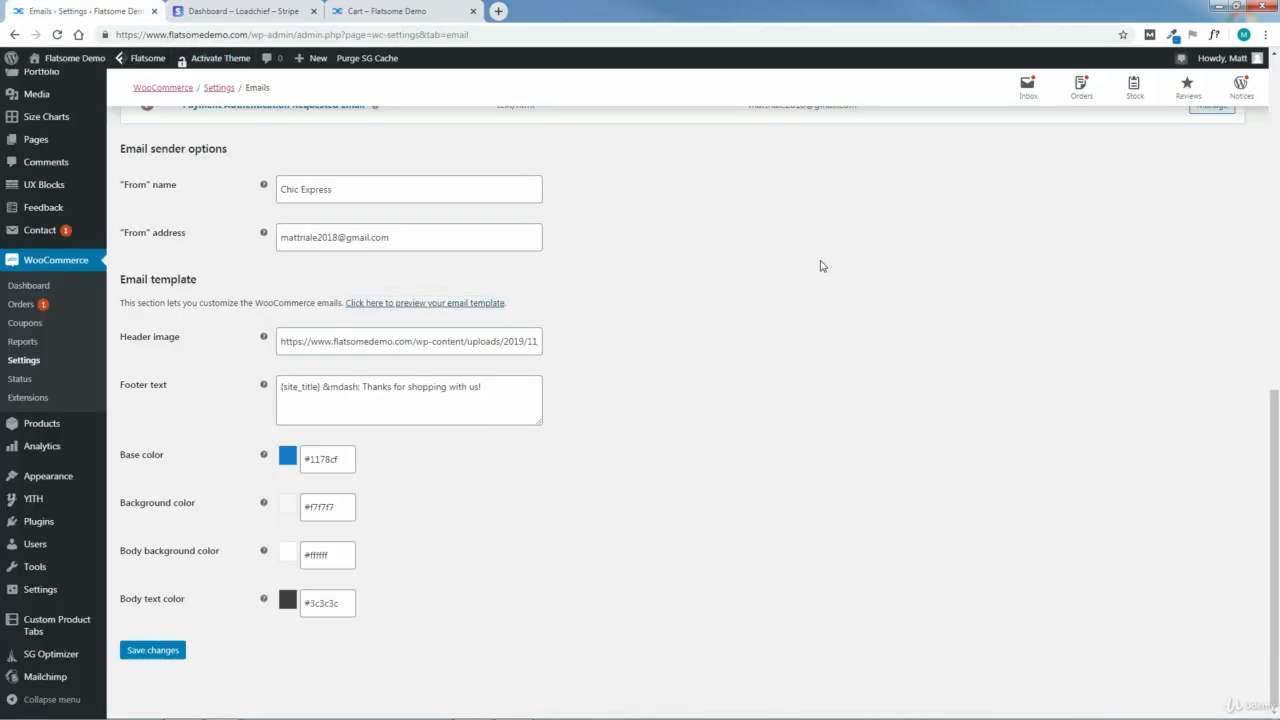
Step: Examine the WooCommerce Integration settings and the Advanced page setup, including the checkout and account endpoints
left_click_drag(1275, 401, 1275, 69)
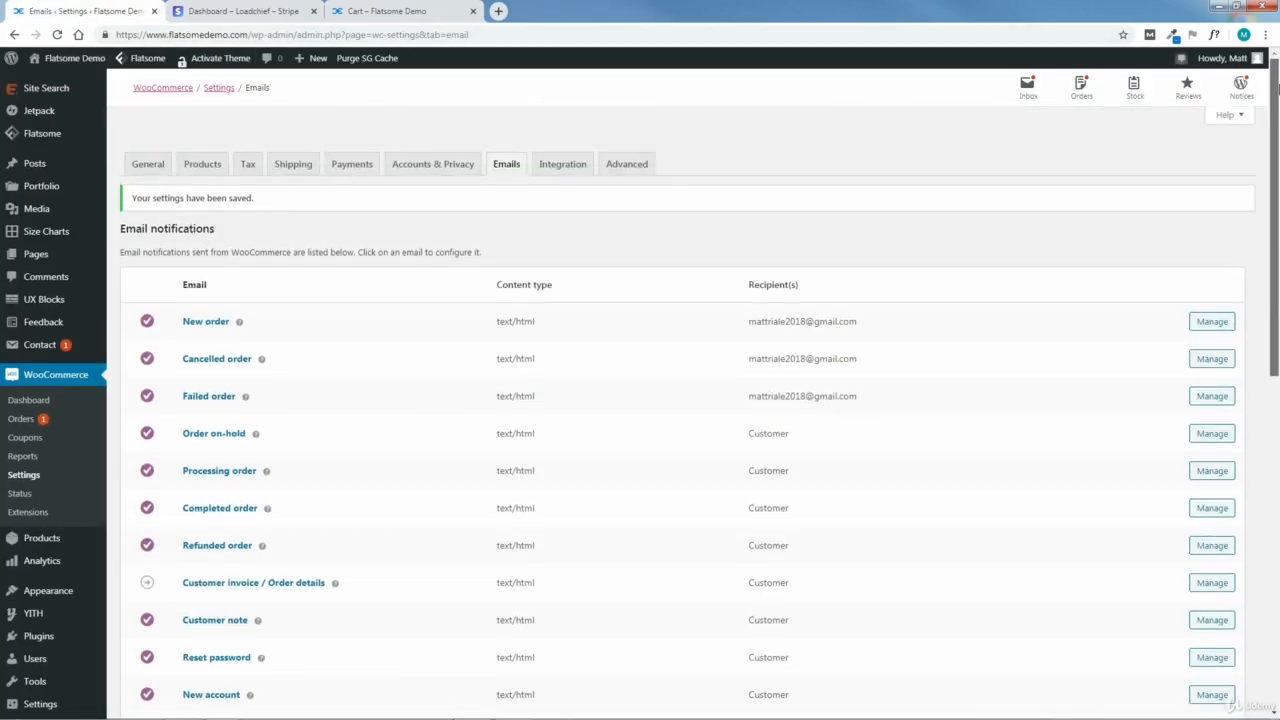
left_click(558, 168)
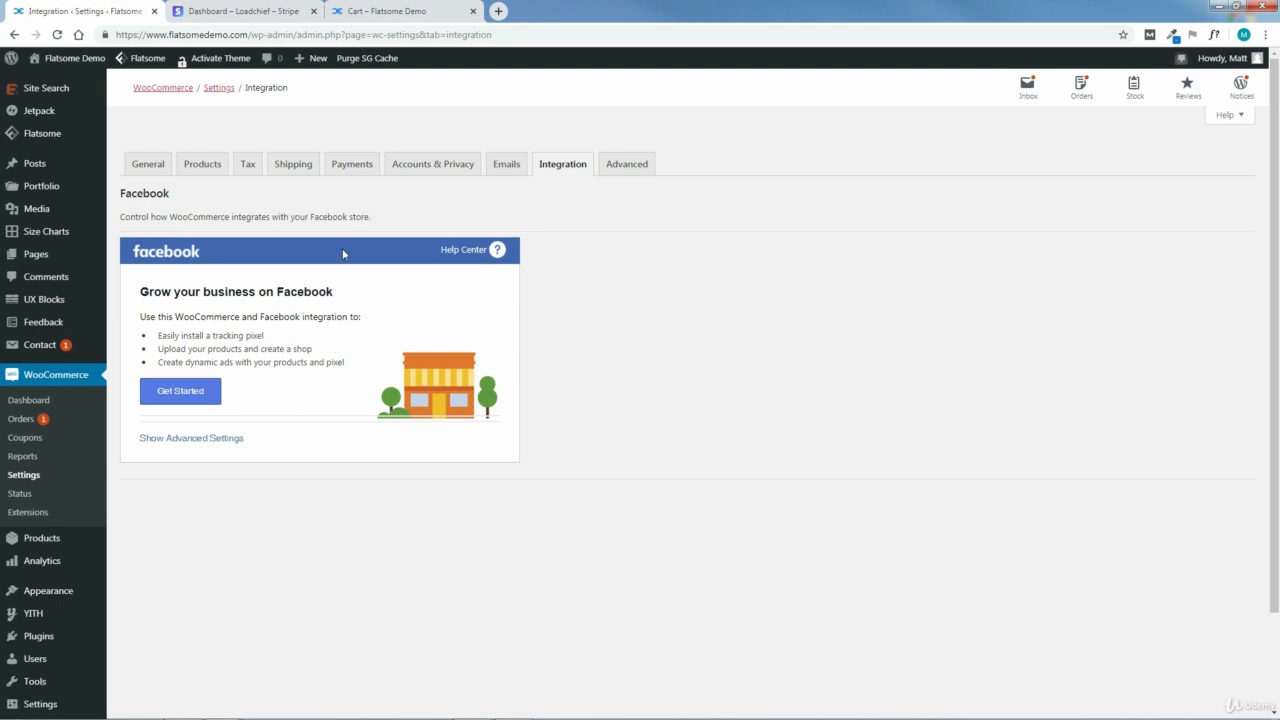
left_click(622, 170)
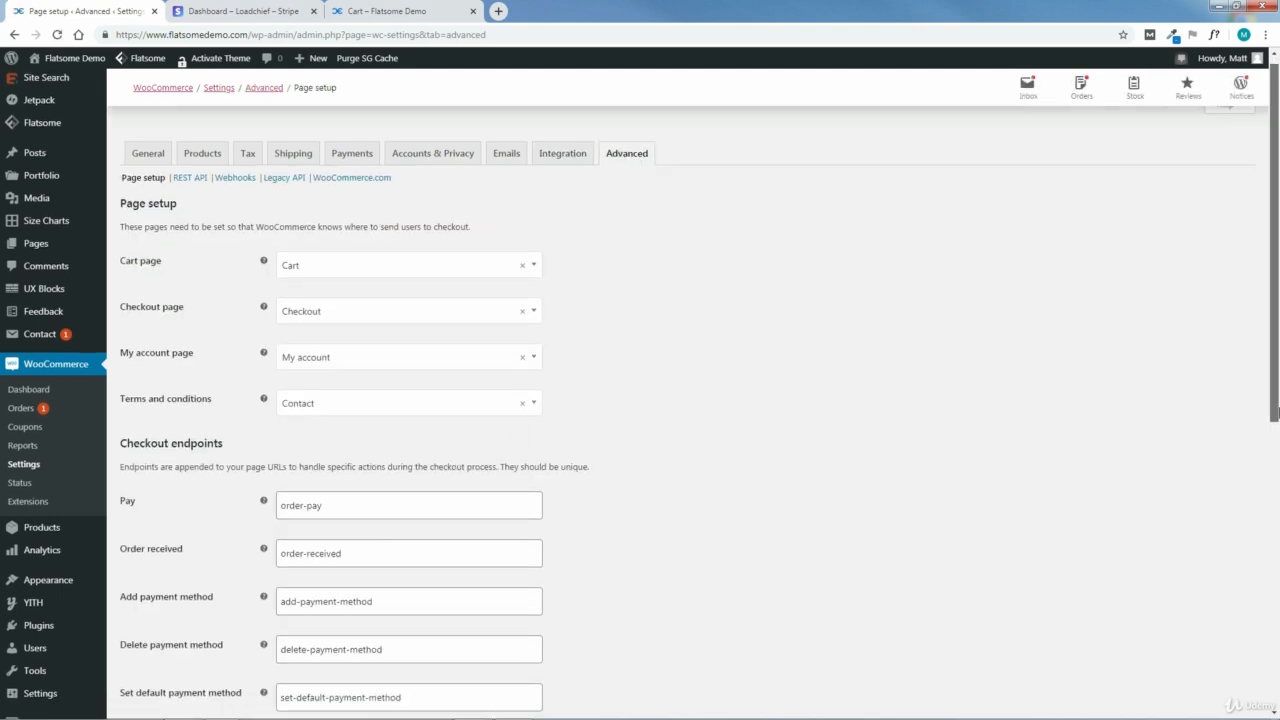
left_click_drag(1275, 340, 1276, 660)
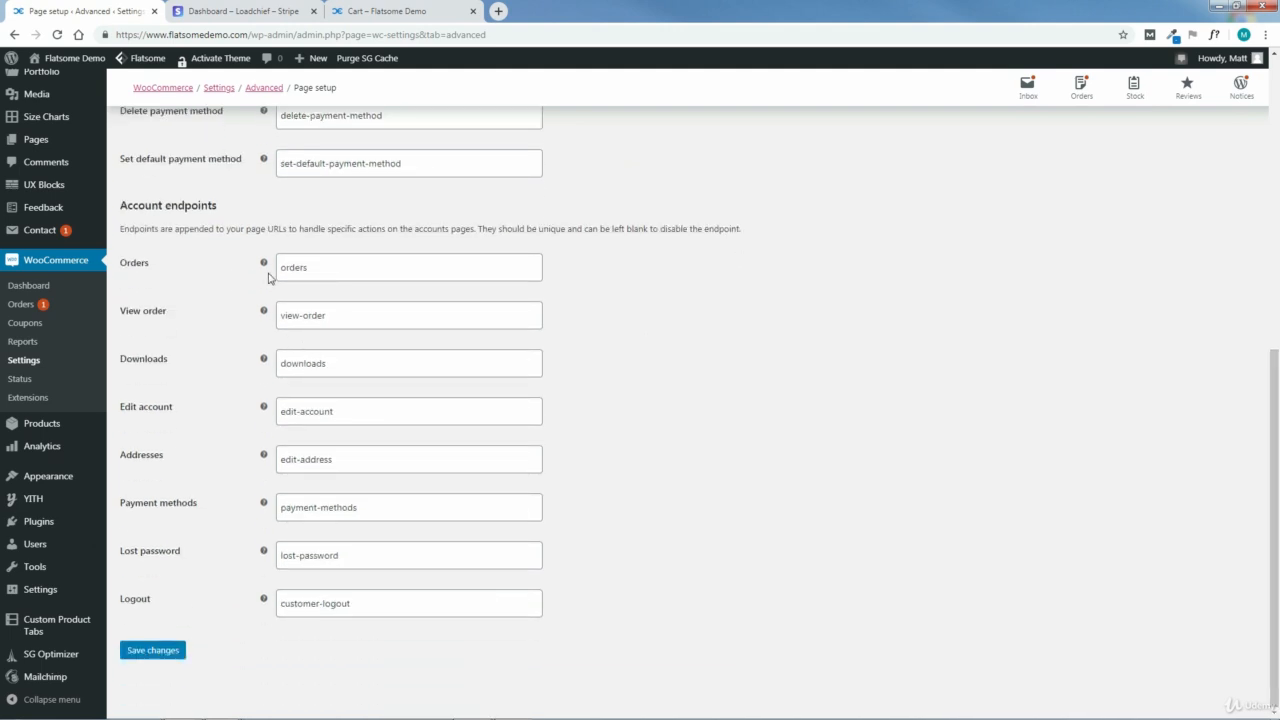
mouse_move(265, 263)
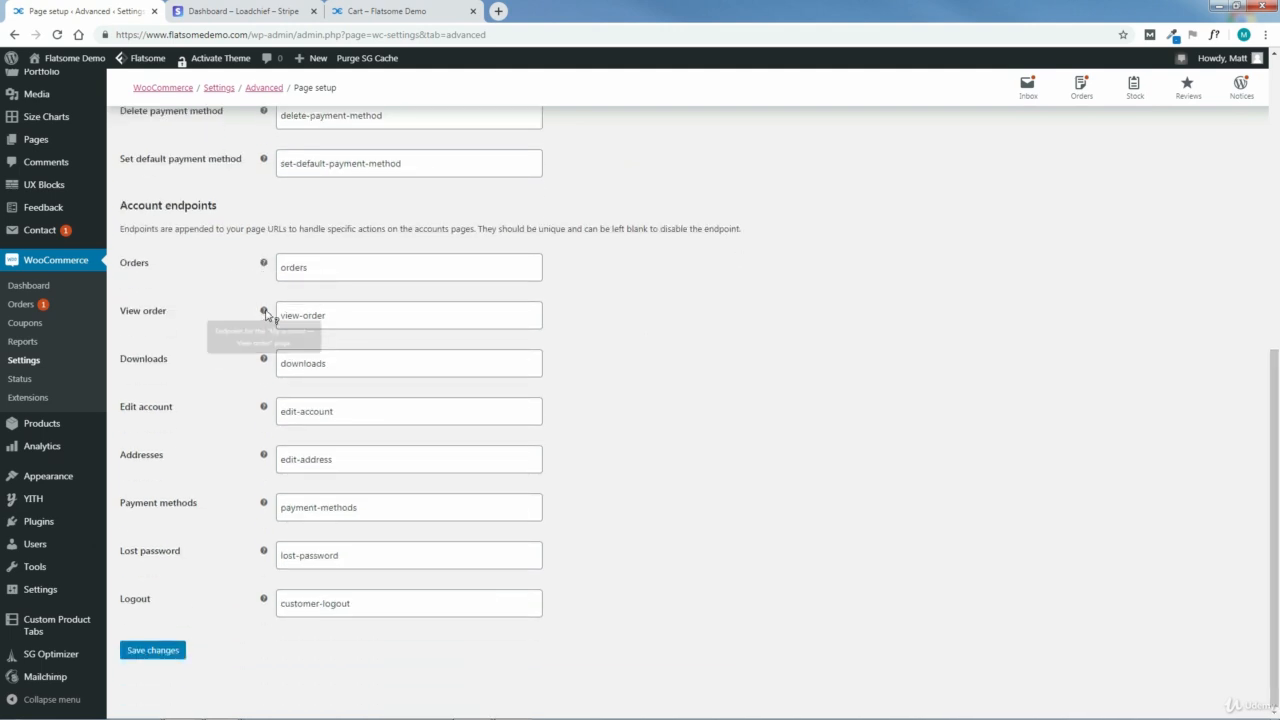
left_click_drag(1277, 454, 1231, 187)
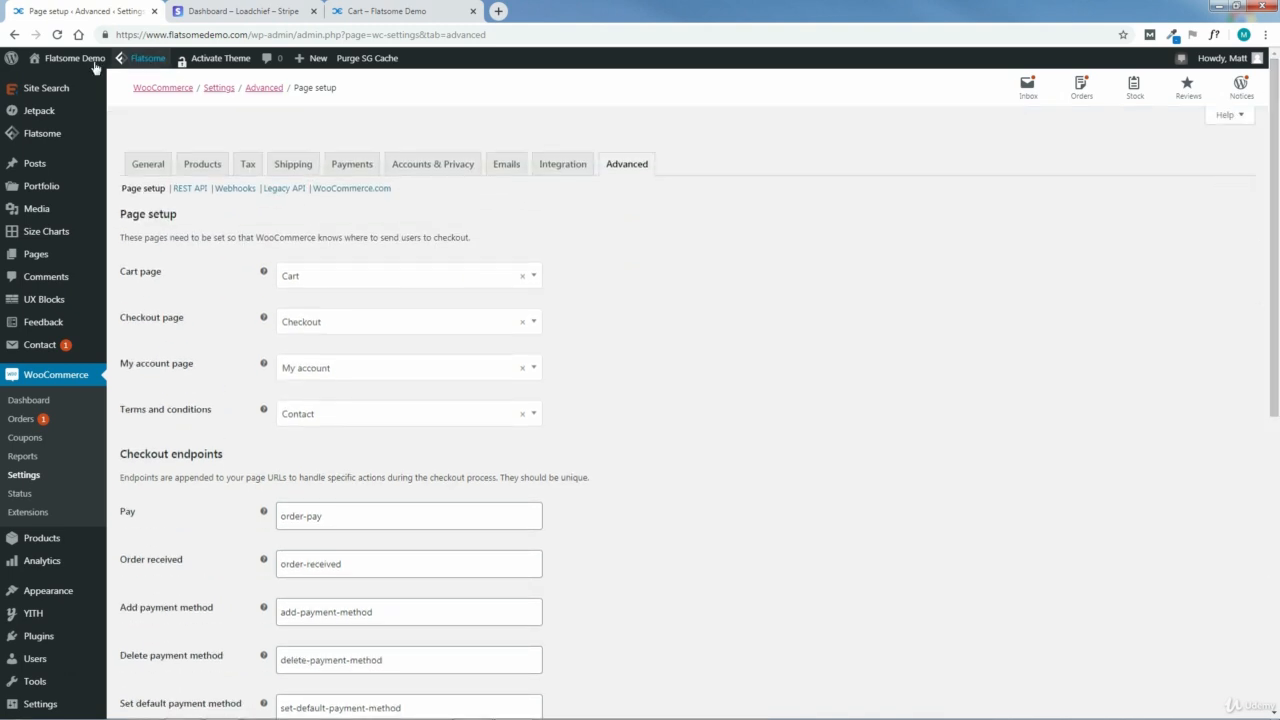
Step: Visit the store's front page and go from there to the WordPress dashboard
mouse_move(62, 60)
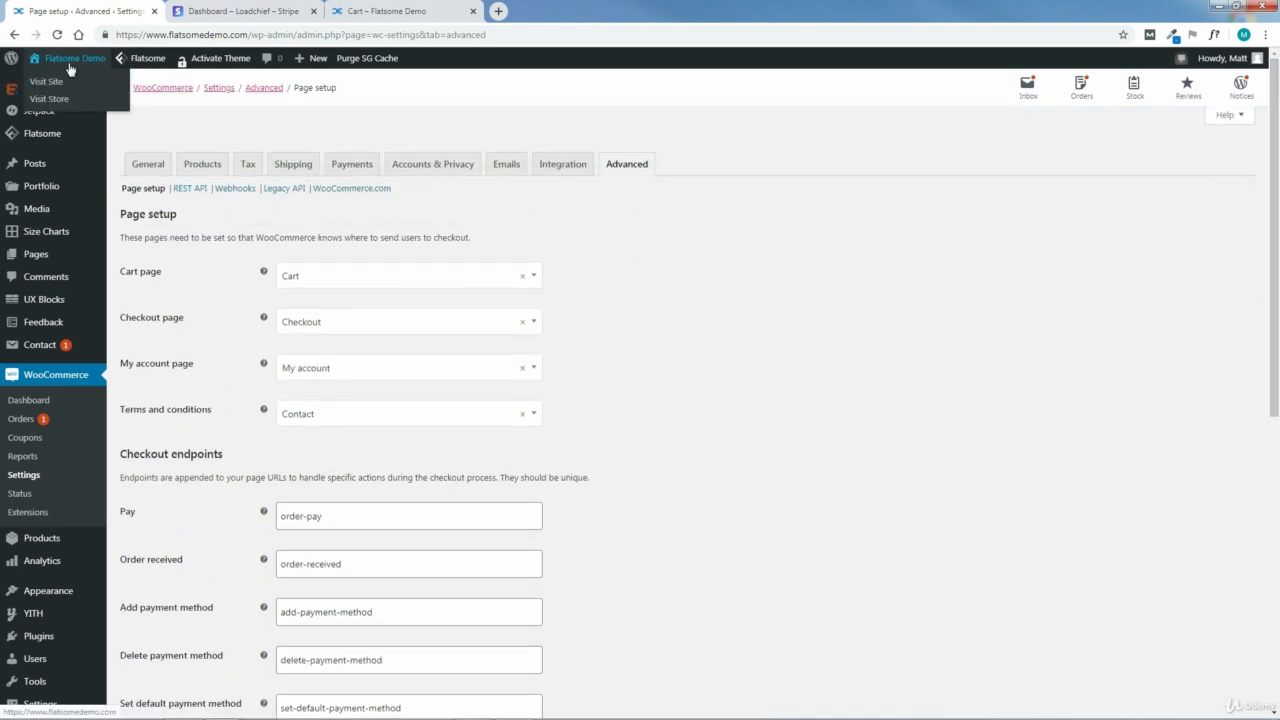
left_click(70, 64)
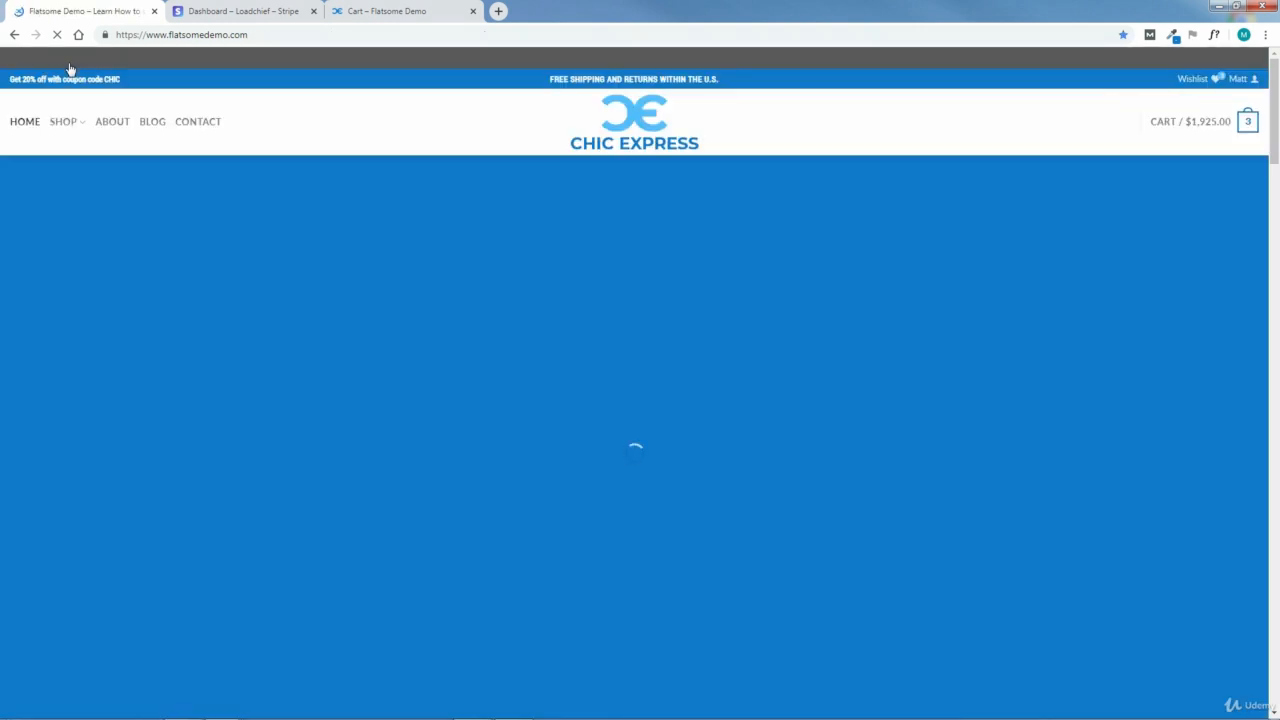
mouse_move(40, 58)
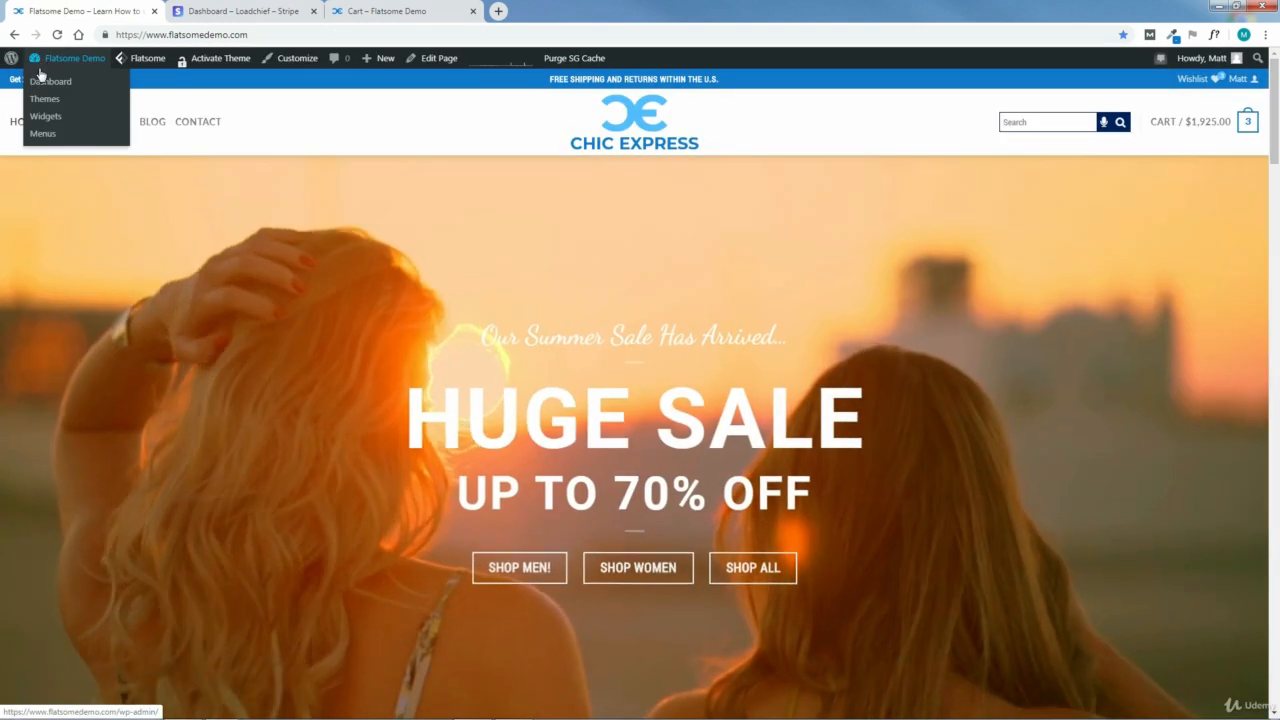
left_click(50, 81)
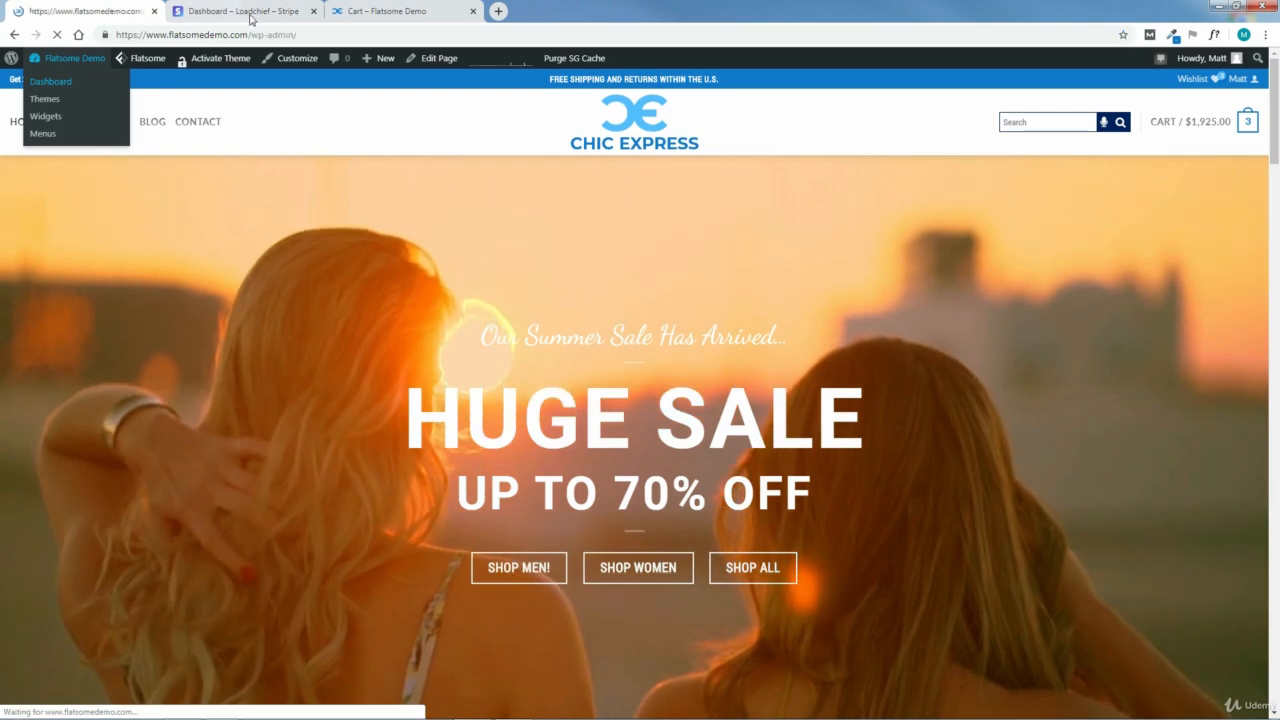
Step: Close the Stripe dashboard and shopping cart tabs, keeping only the WordPress dashboard open
left_click(250, 18)
left_click(313, 11)
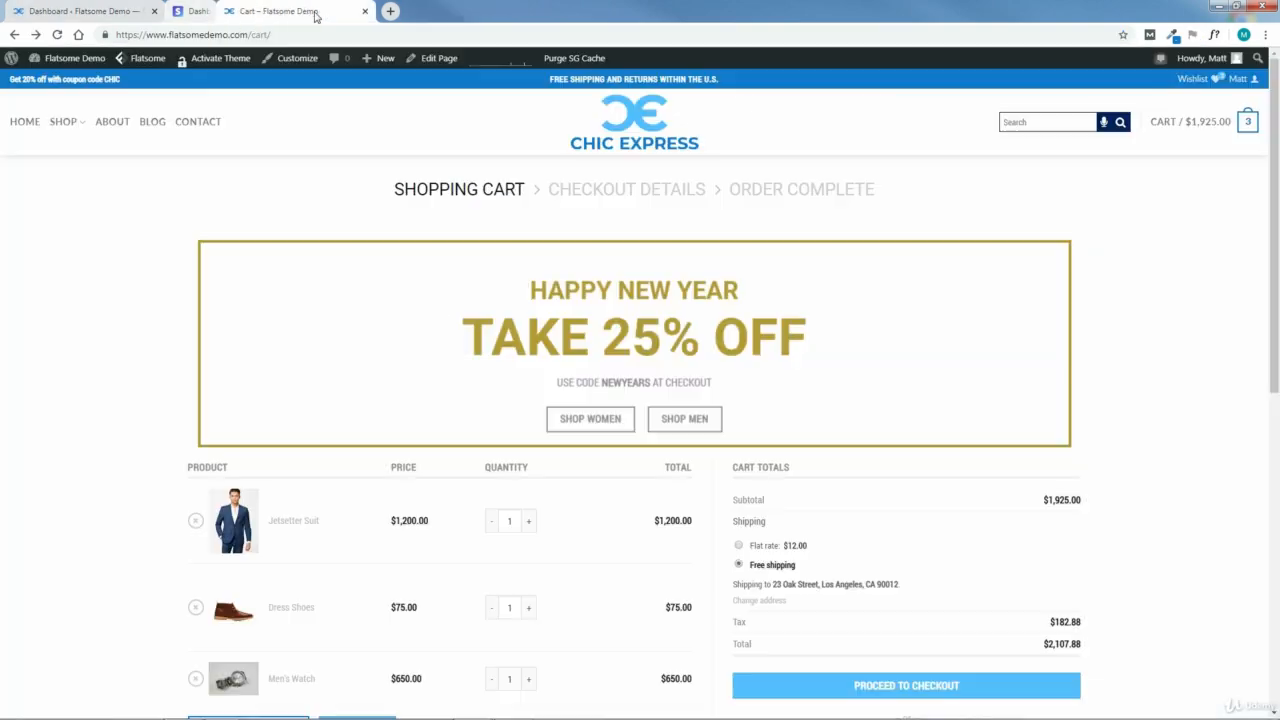
left_click(314, 11)
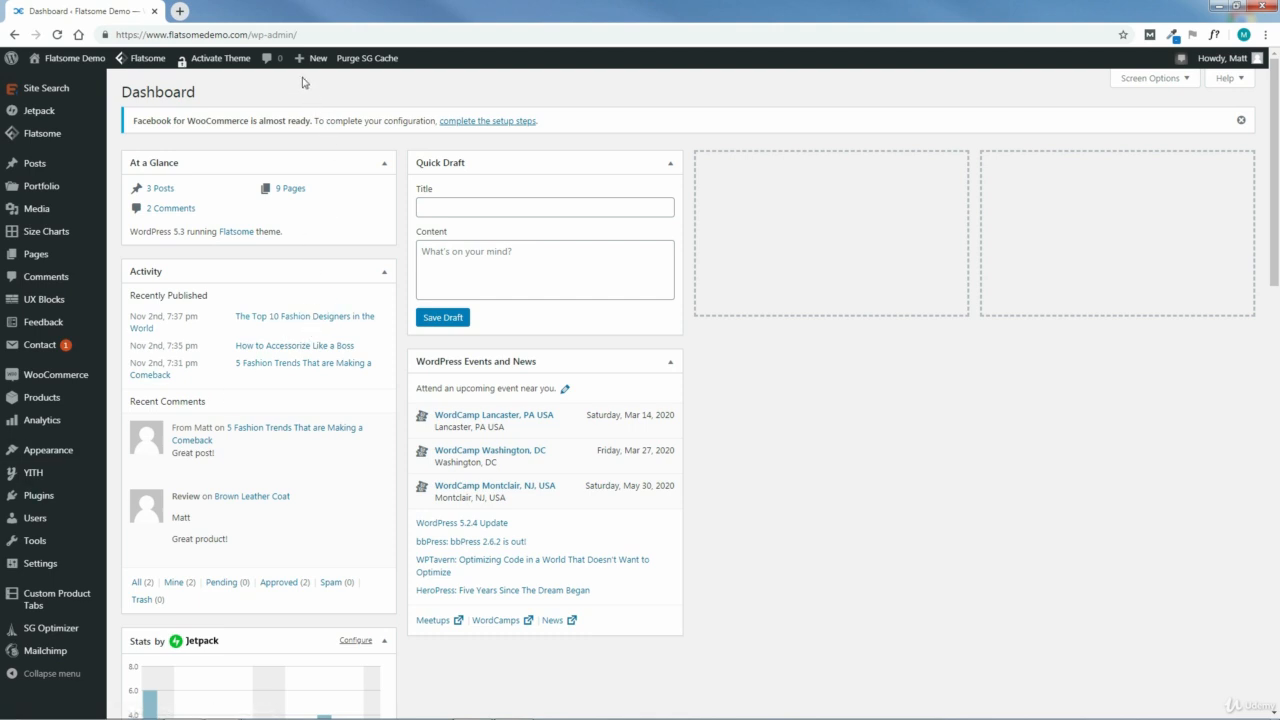
Step: Start a new coupon, generate a coupon code and replace it with the custom code CHIC
mouse_move(305, 63)
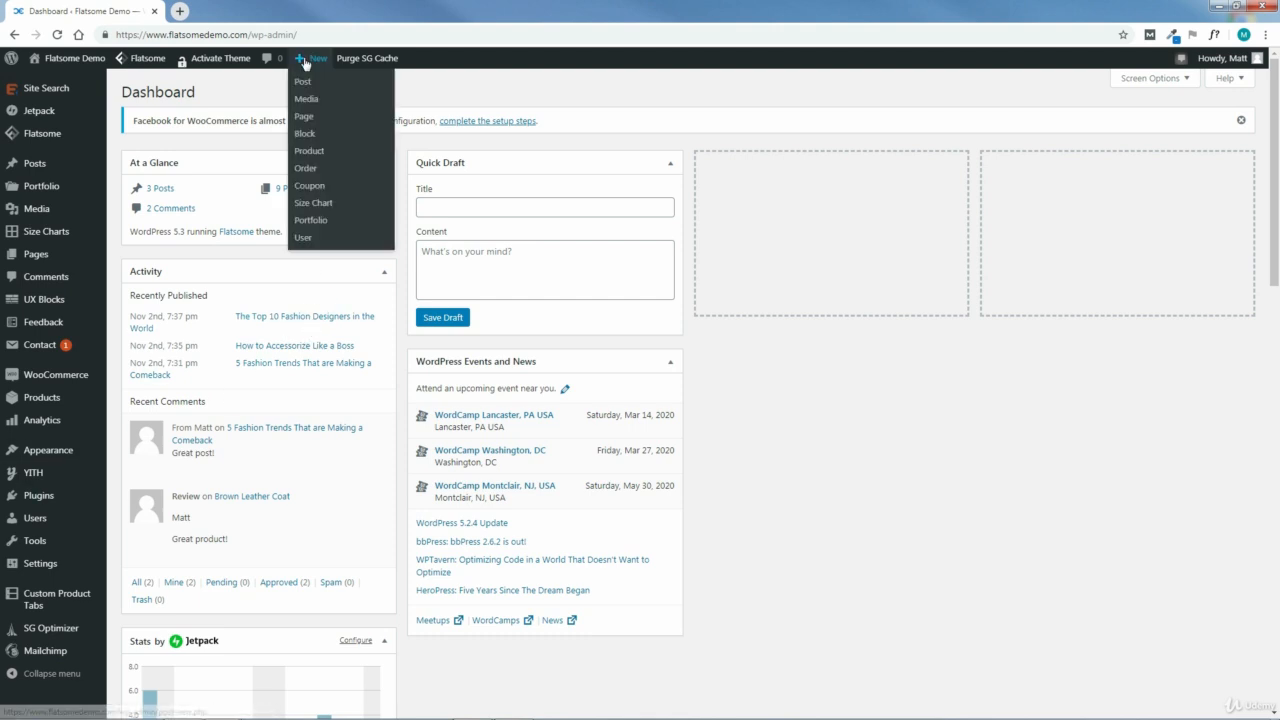
left_click(311, 192)
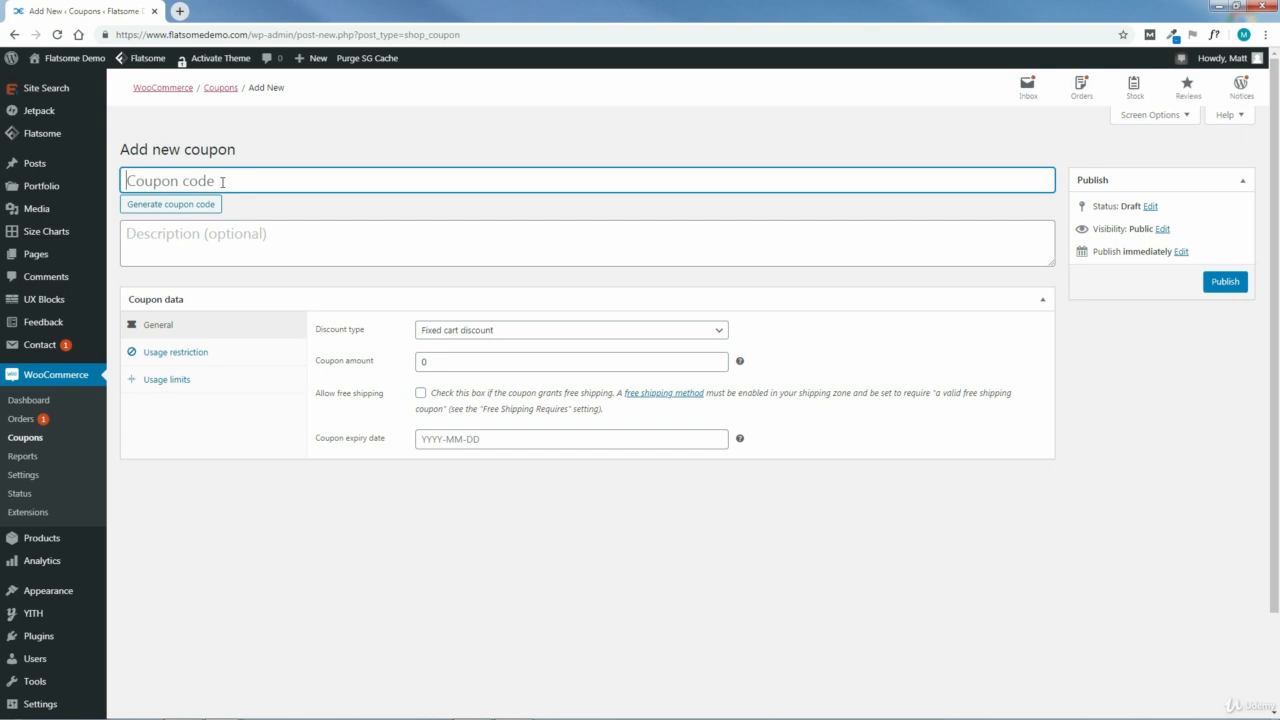
left_click(184, 209)
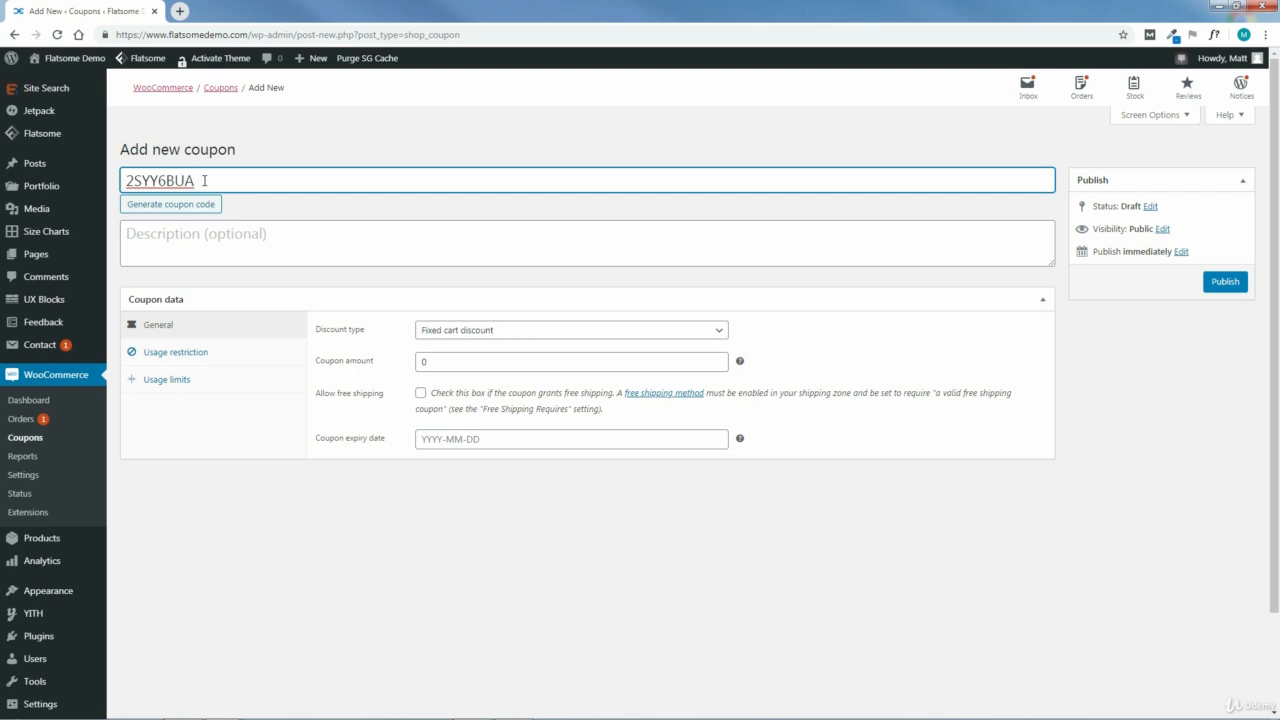
left_click_drag(205, 180, 123, 181)
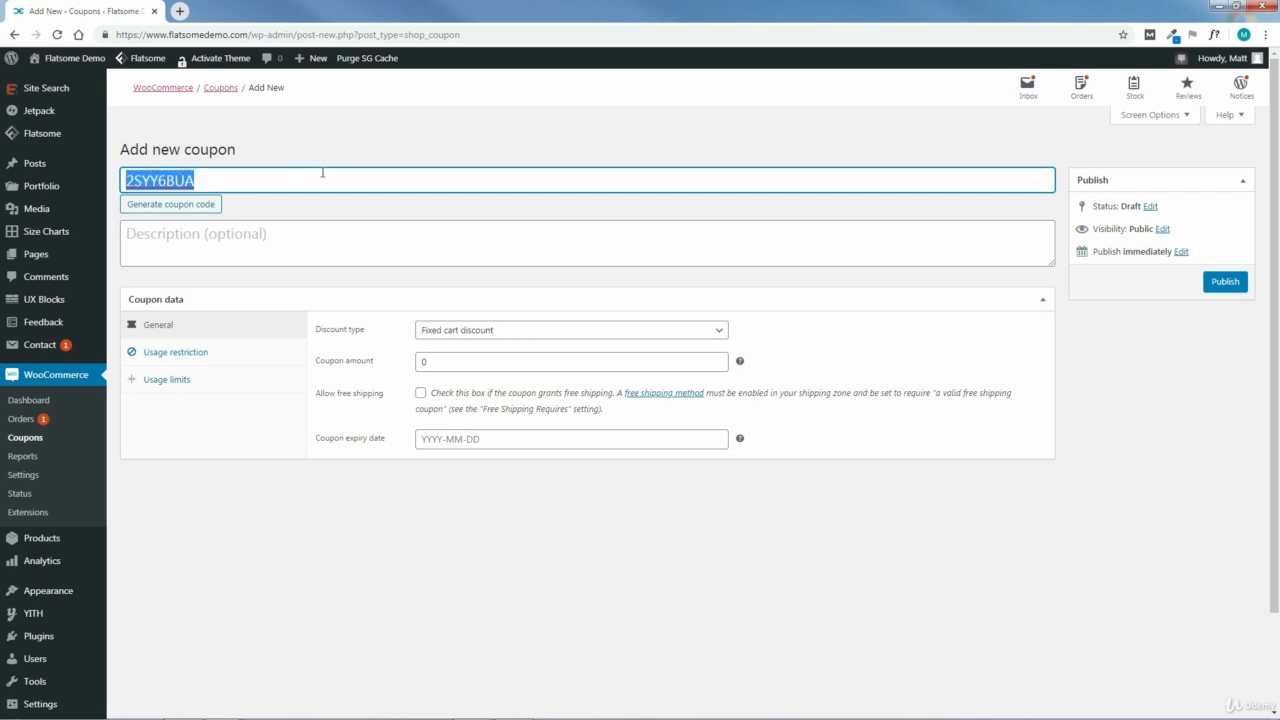
type("CHIC")
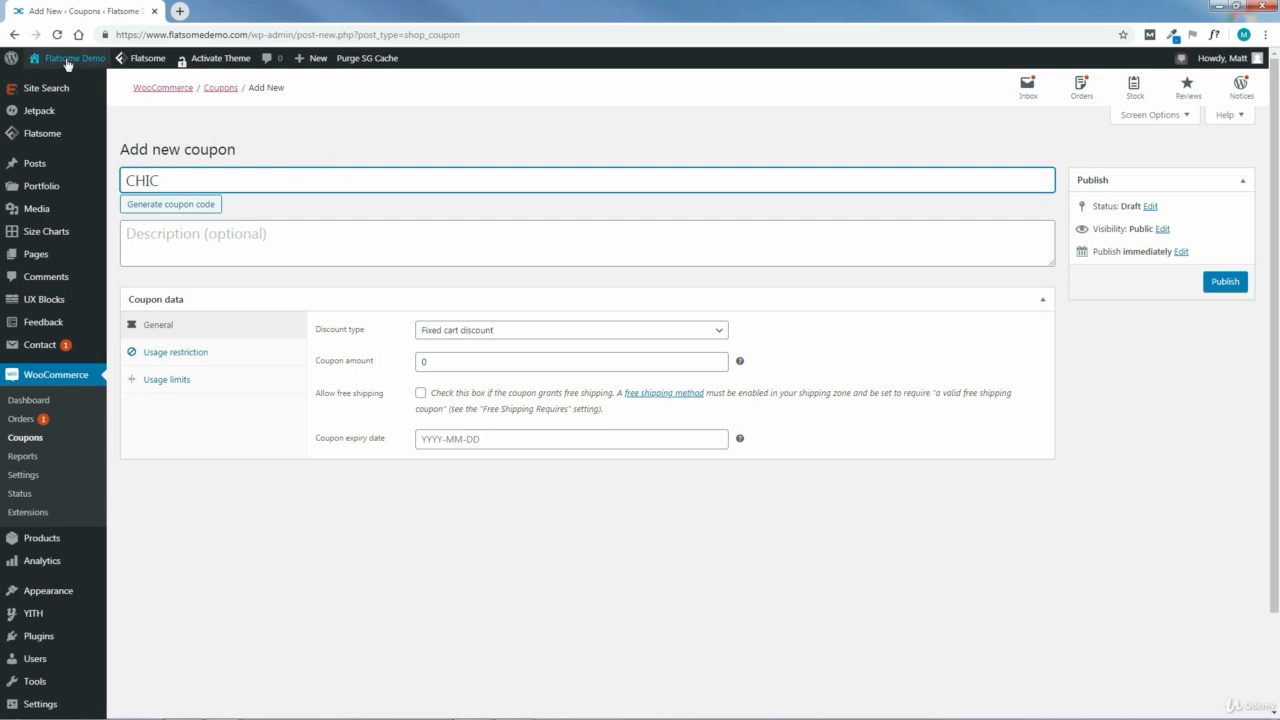
Step: View the coupon promotion on the storefront in a separate tab and return to the new coupon
mouse_move(67, 62)
left_click(45, 81)
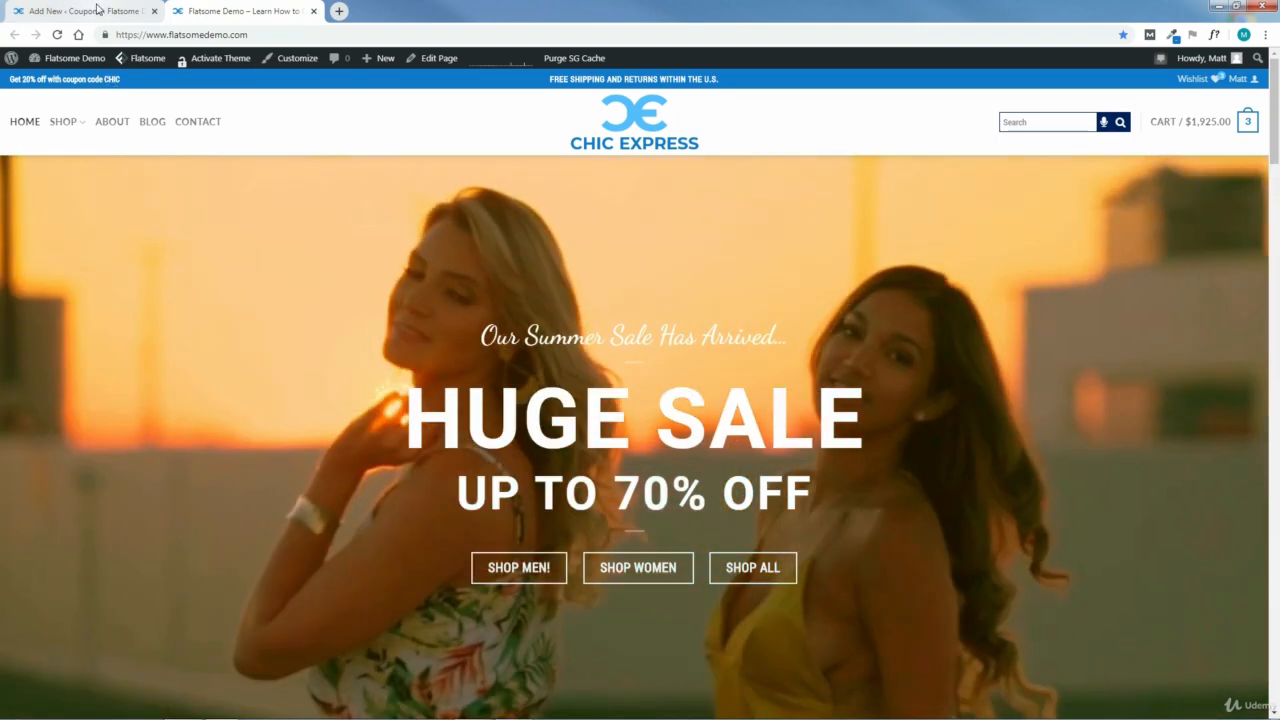
left_click(97, 10)
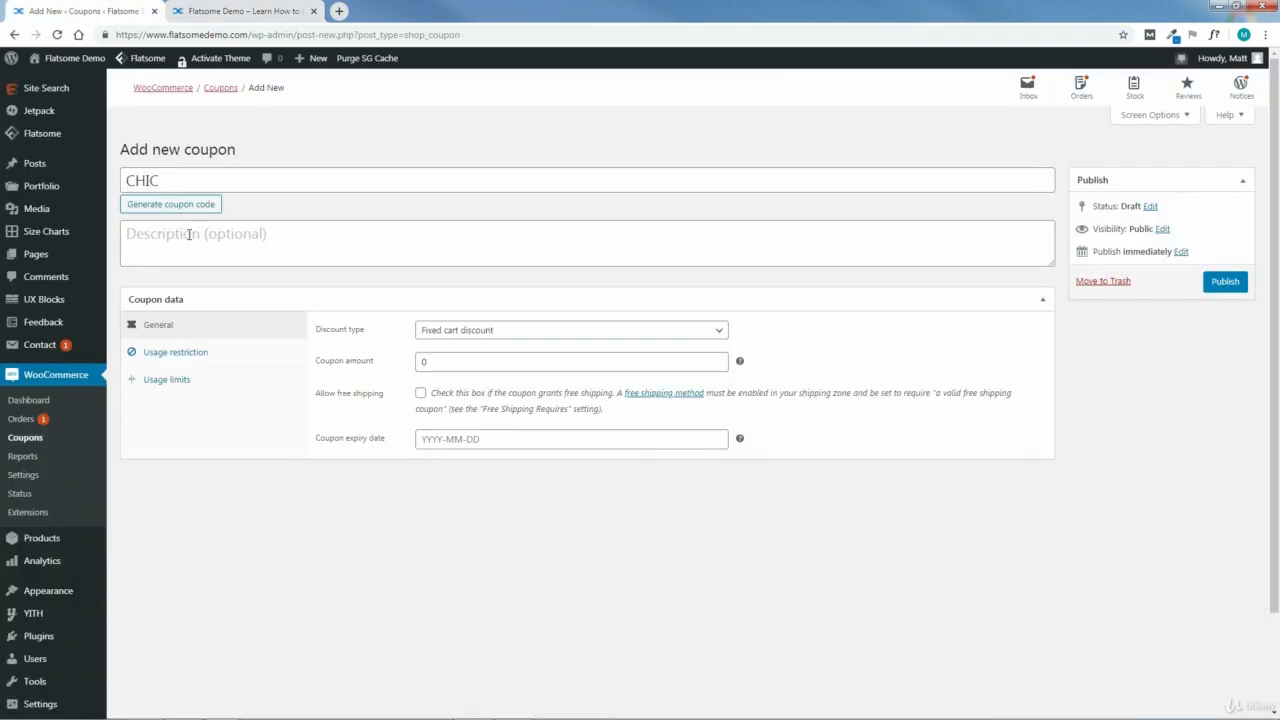
Step: Enter "Get 20% off!" as the coupon description
left_click(190, 234)
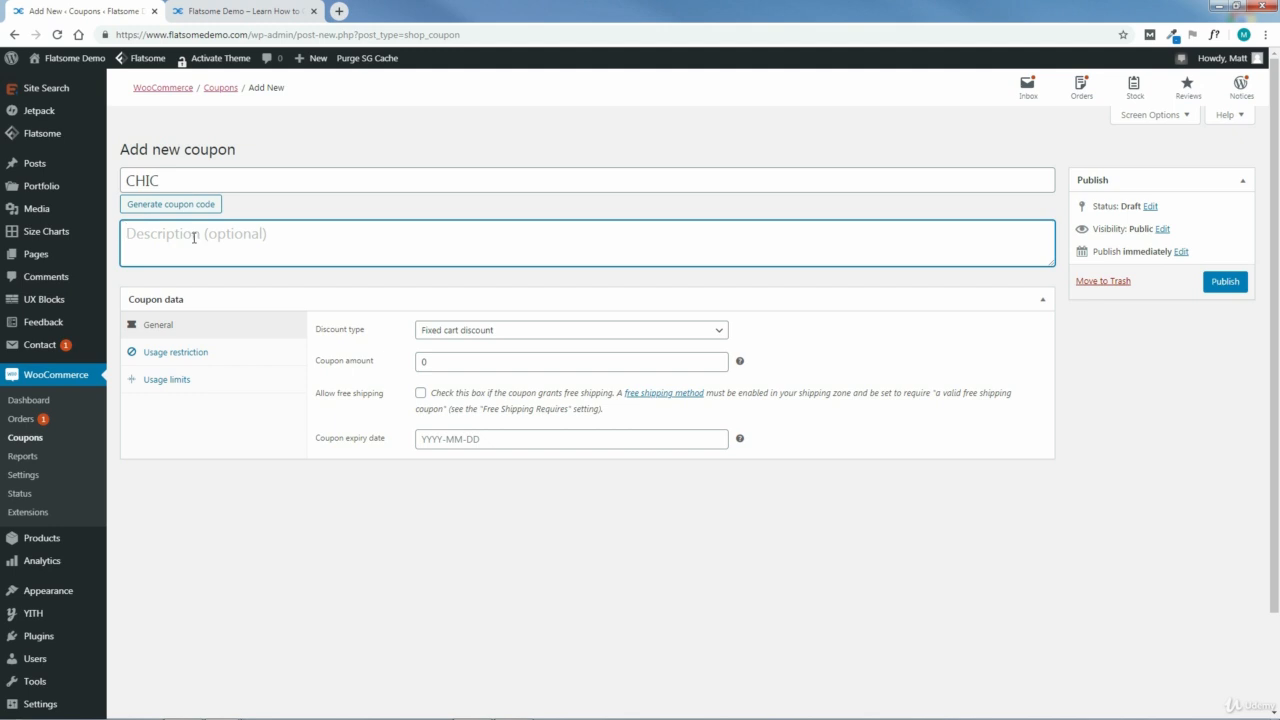
type("Get ")
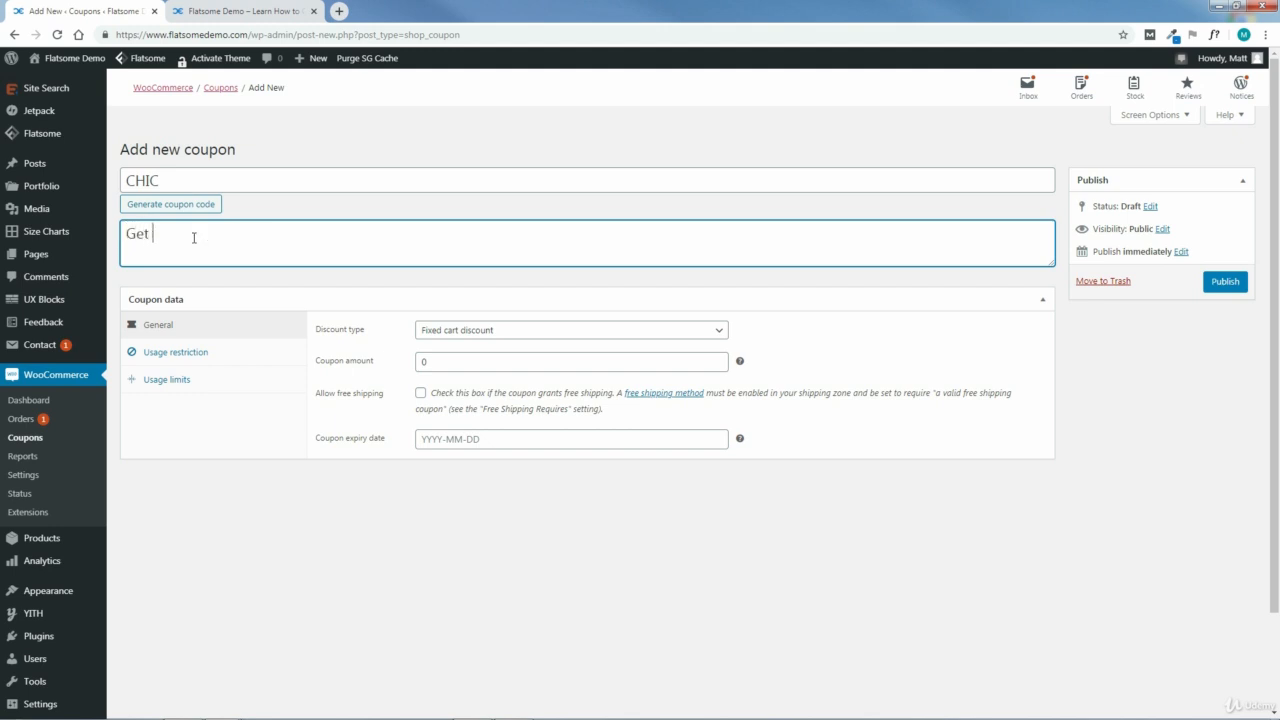
type("20% off!")
Step: Make the coupon a percentage discount with an amount of 20 and an expiry date of 2019-11-30
left_click(538, 336)
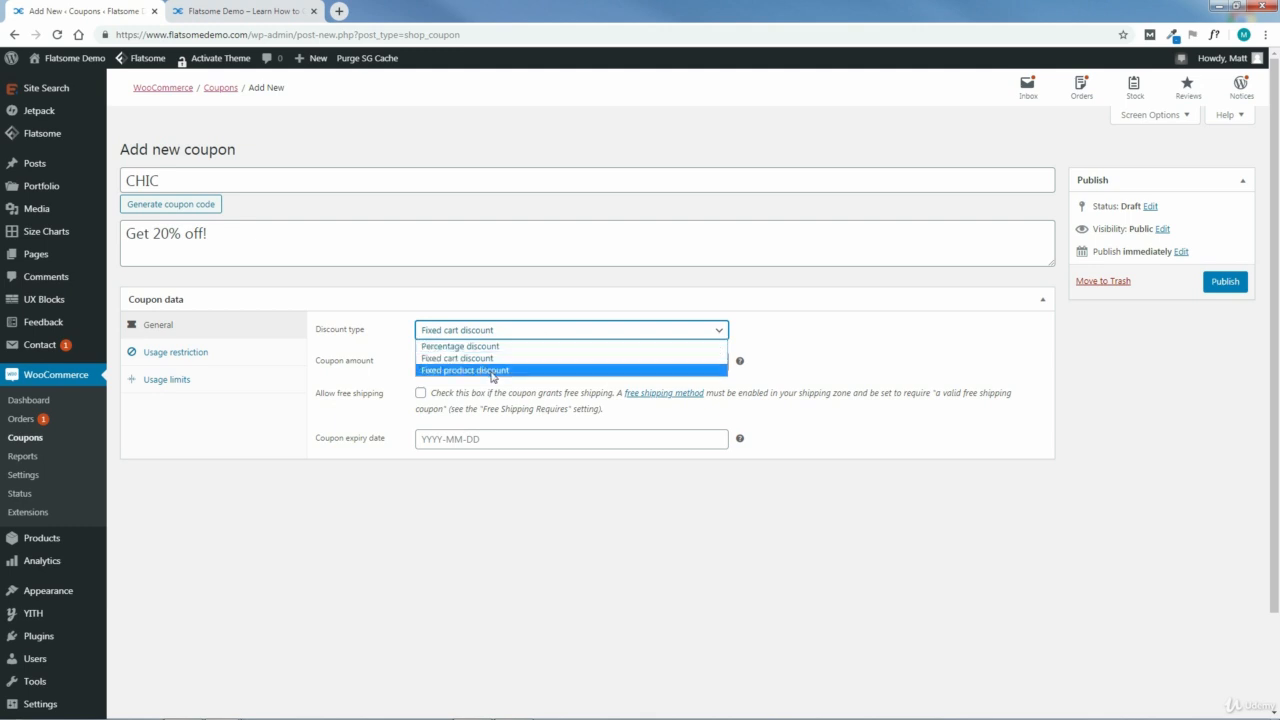
left_click(448, 349)
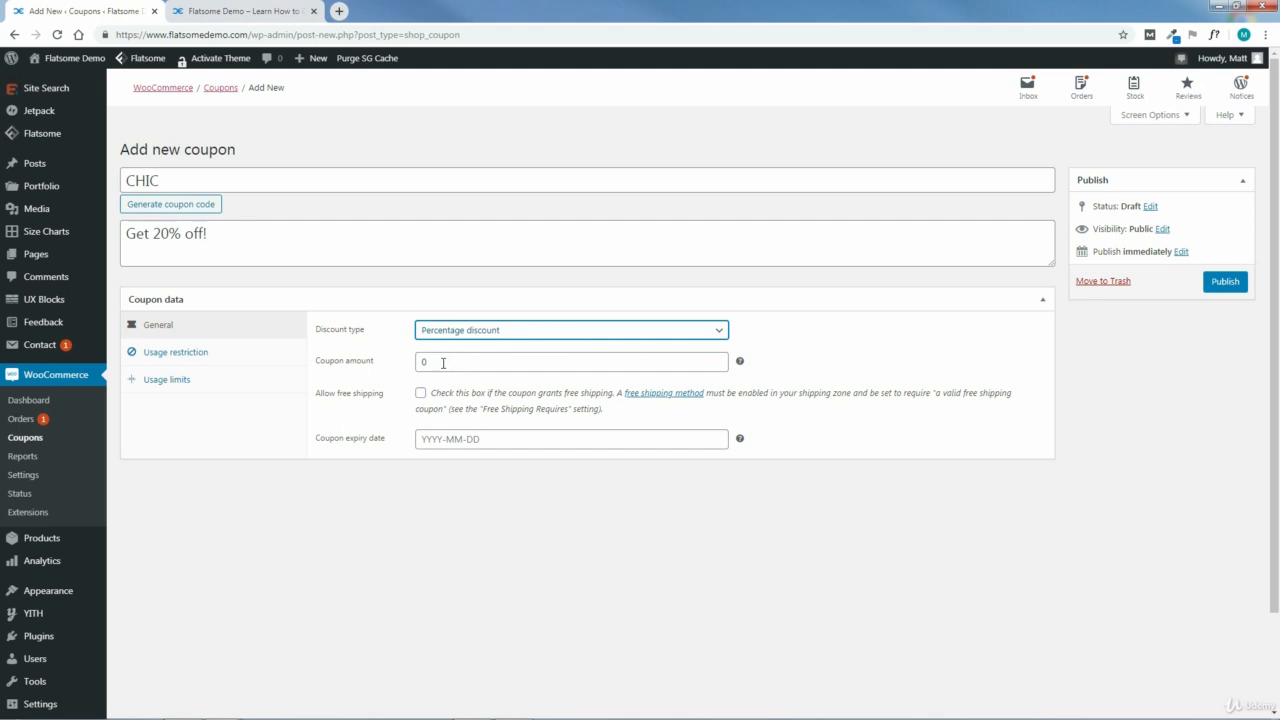
double_click(440, 364)
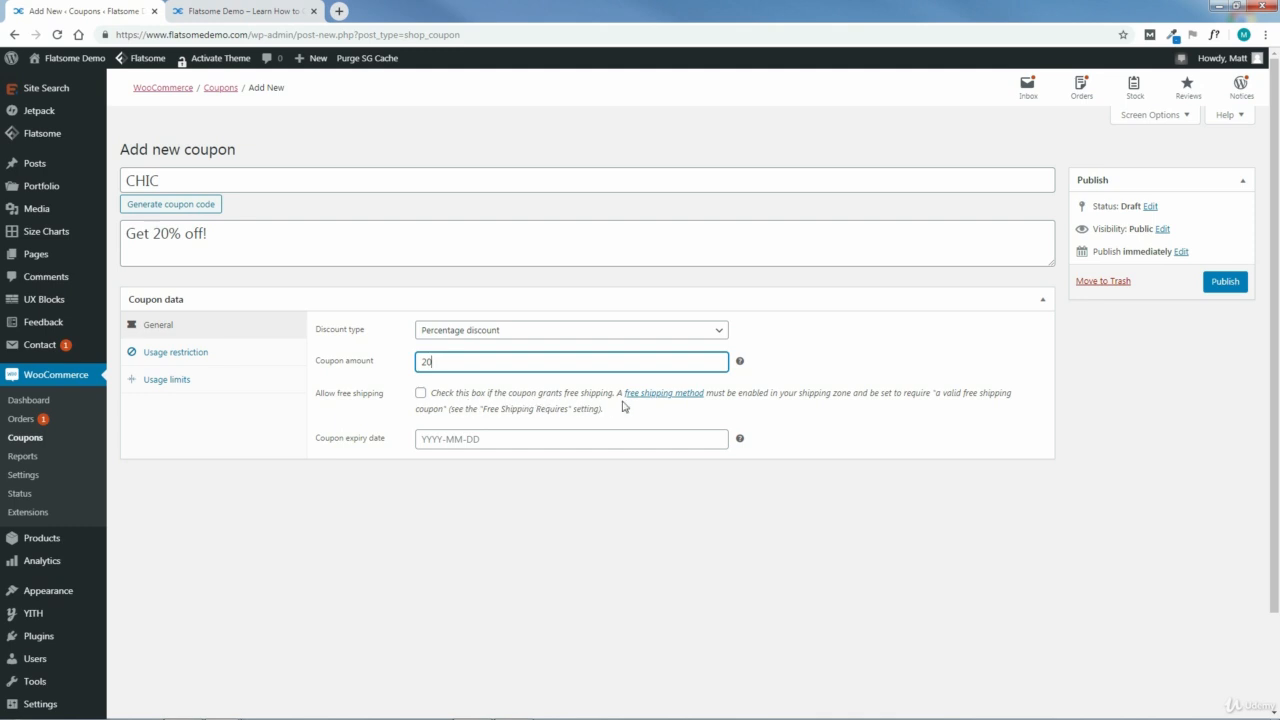
left_click(447, 439)
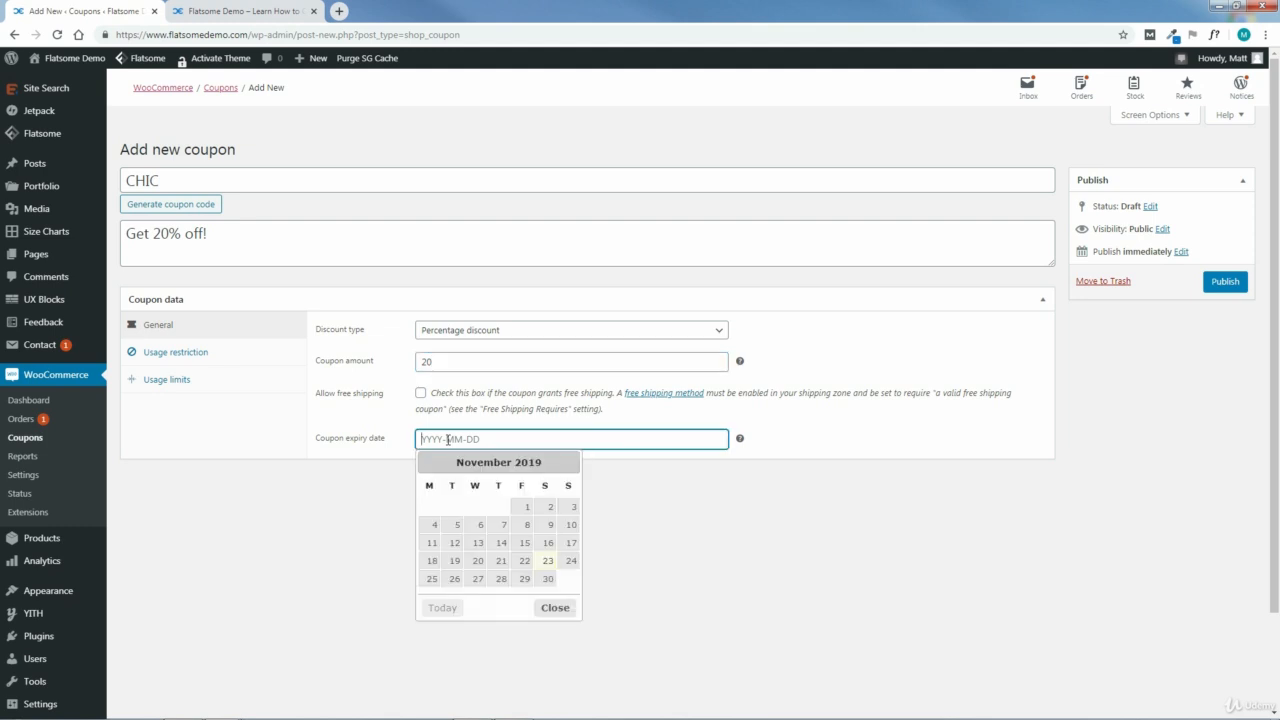
left_click(547, 580)
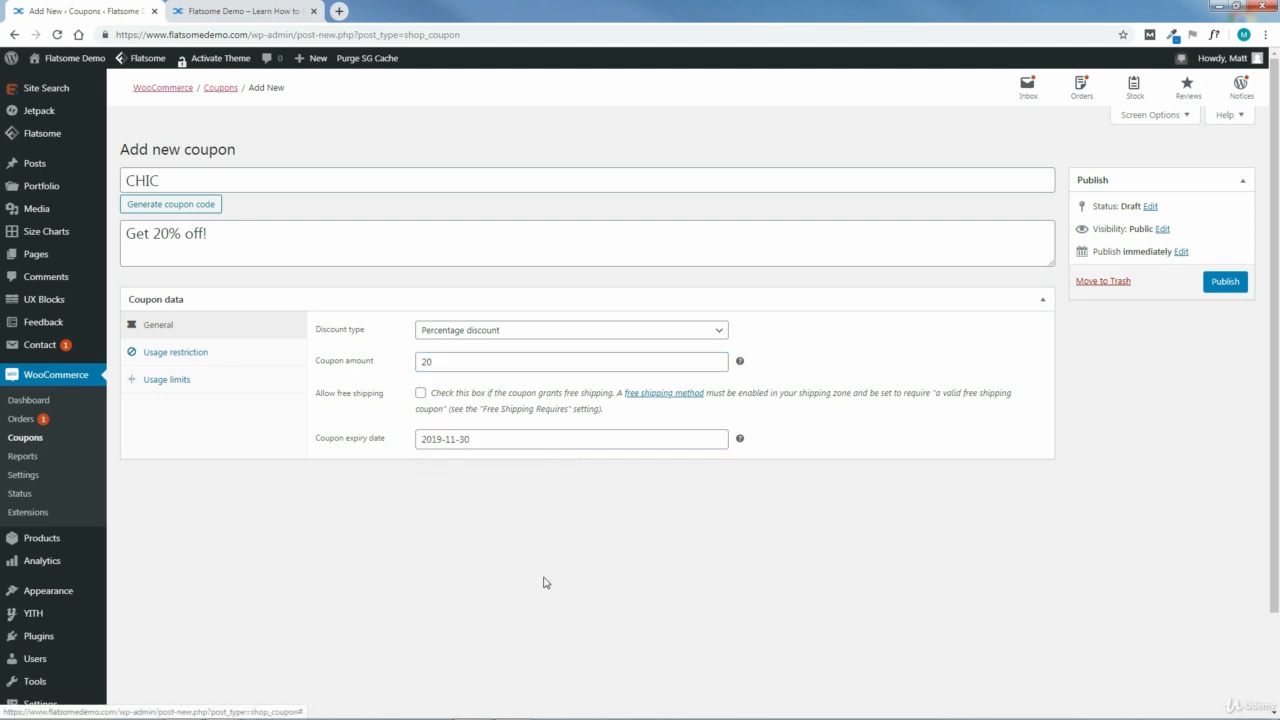
Step: Restrict the coupon to a minimum spend of 50, individual use only, with sale items excluded
left_click(169, 358)
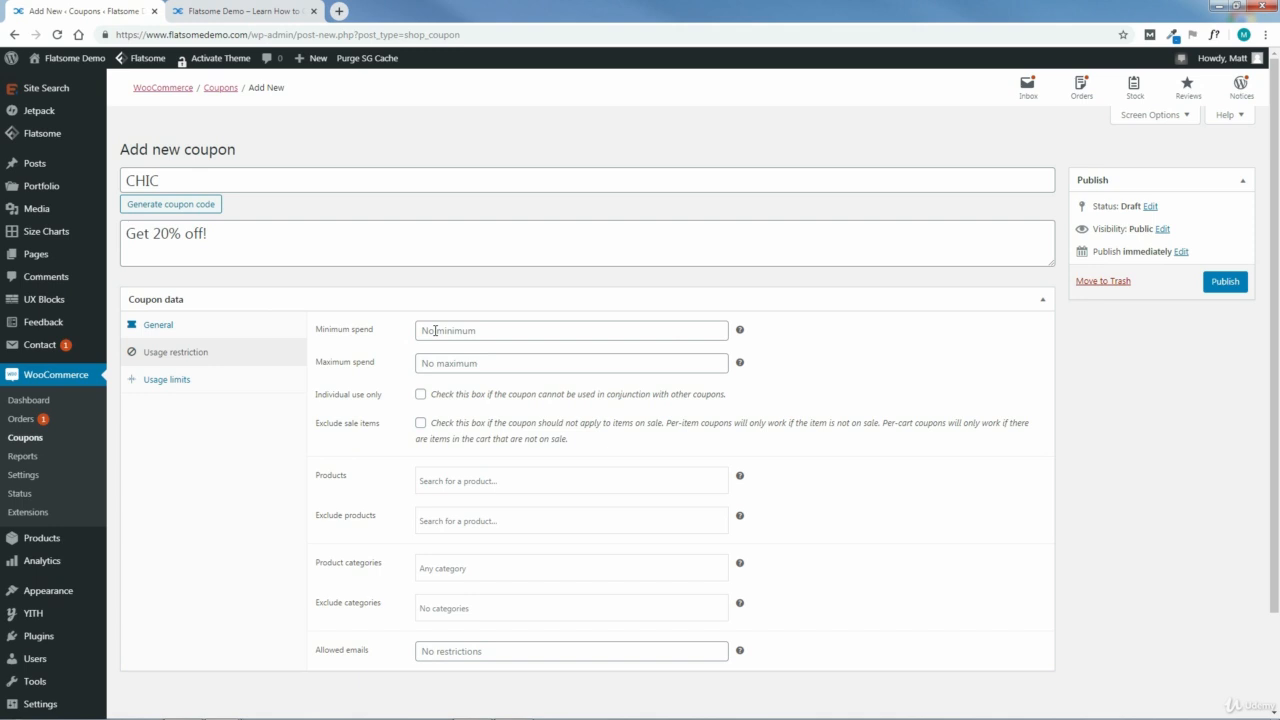
left_click(435, 330)
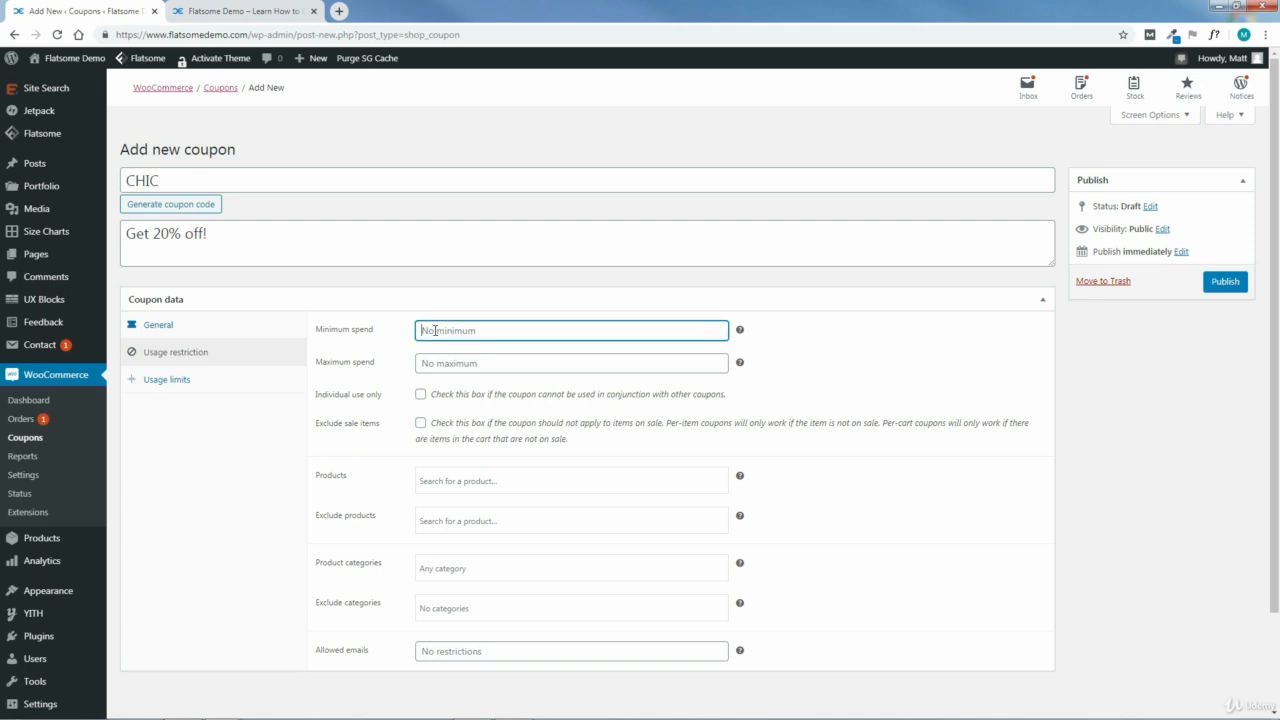
type("50")
left_click(421, 398)
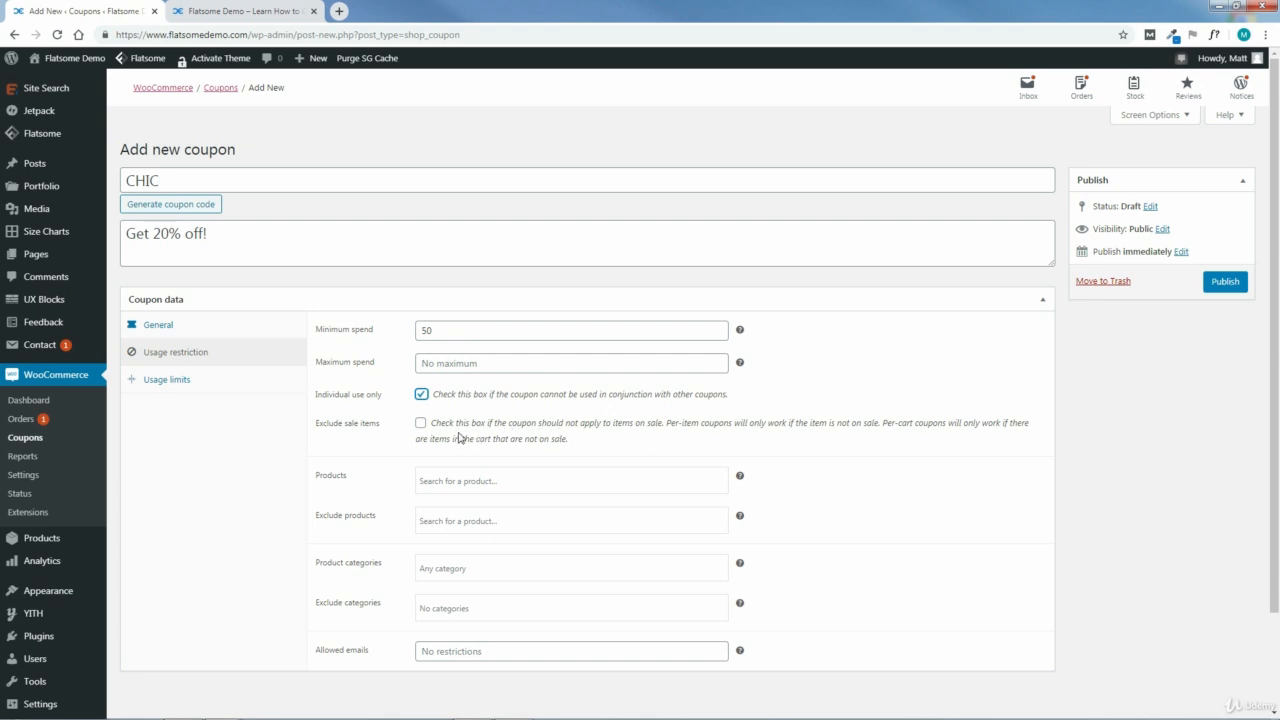
left_click(421, 425)
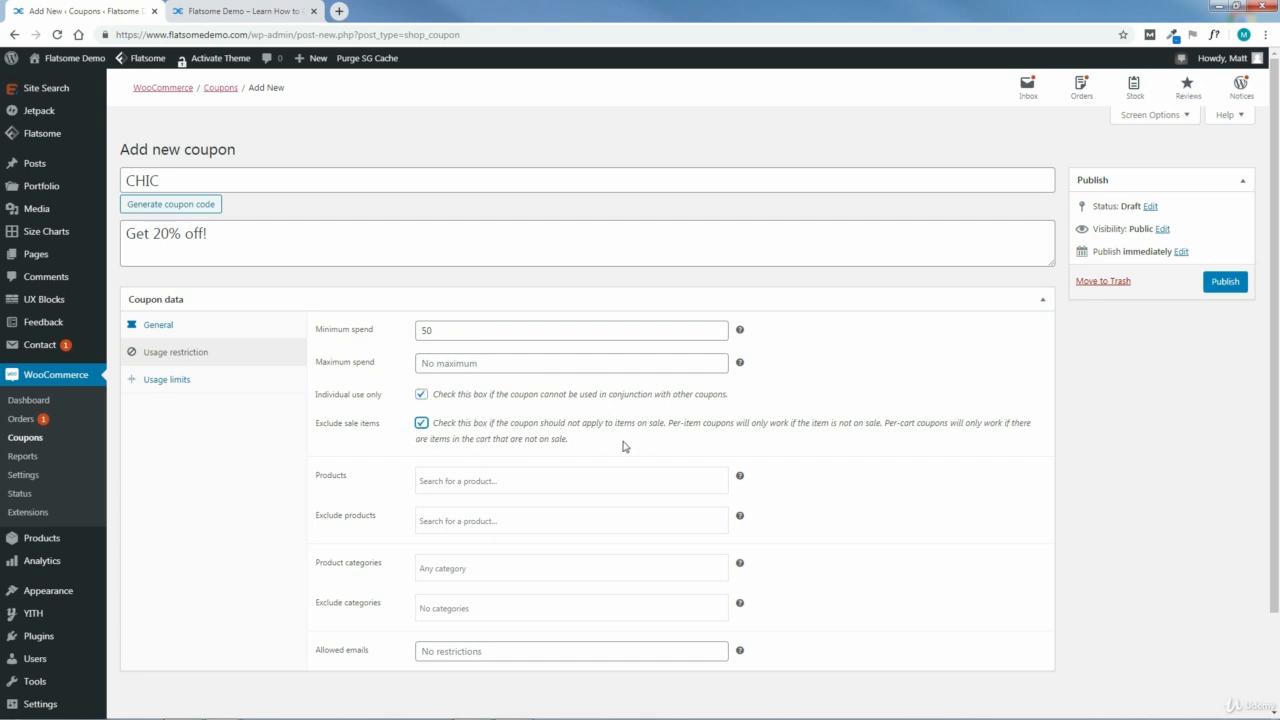
Step: Try limiting the coupon to the product Pink Jacket (#149) and remove that product again
left_click_drag(1278, 409, 1278, 542)
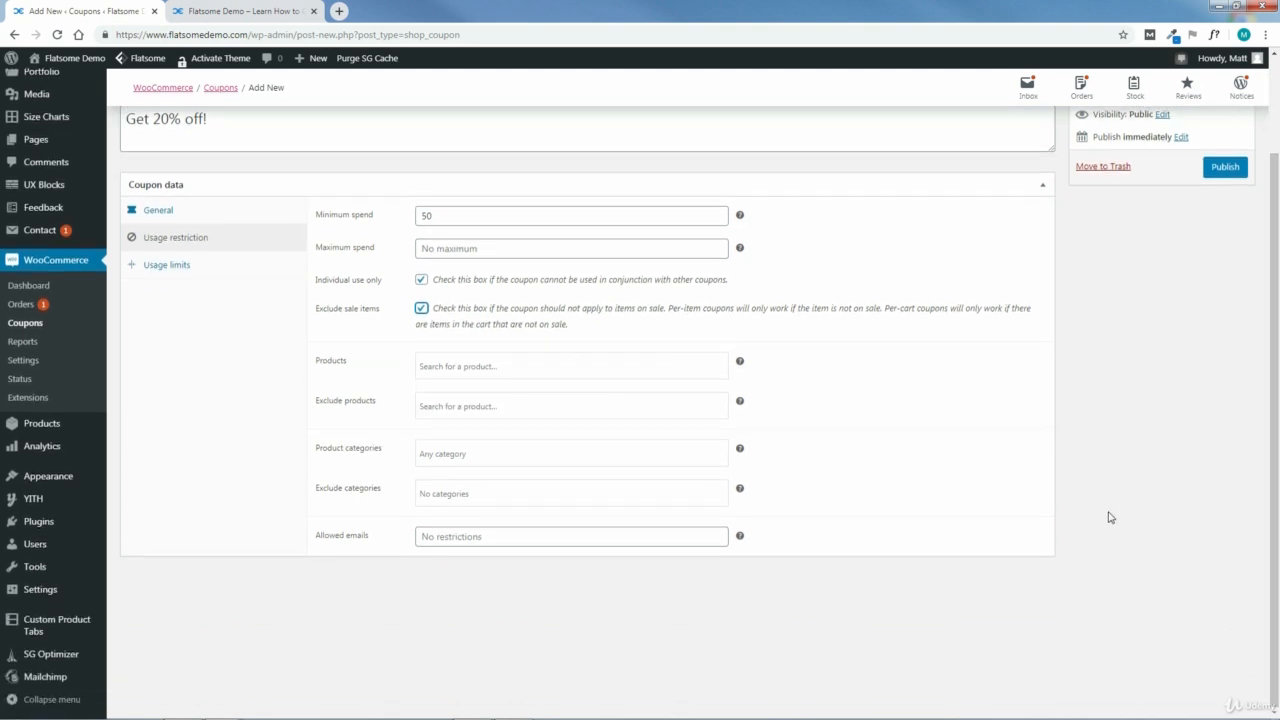
left_click(464, 365)
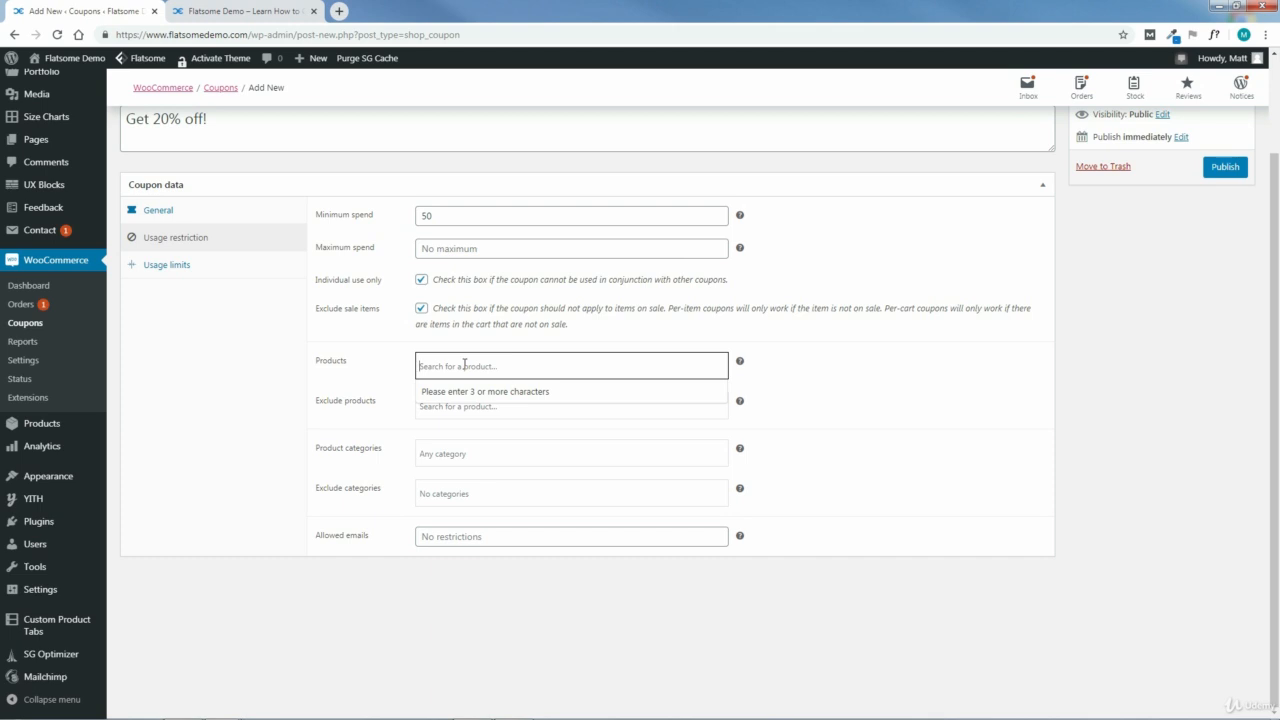
type("pin")
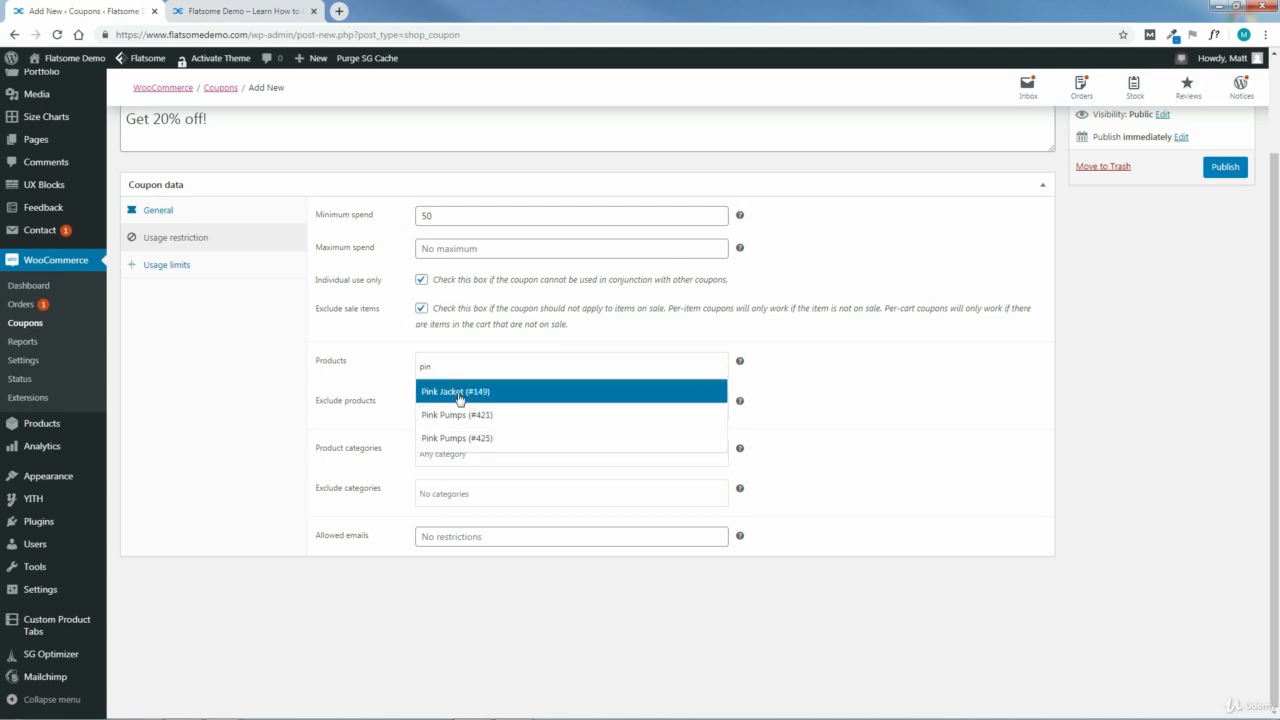
left_click(457, 391)
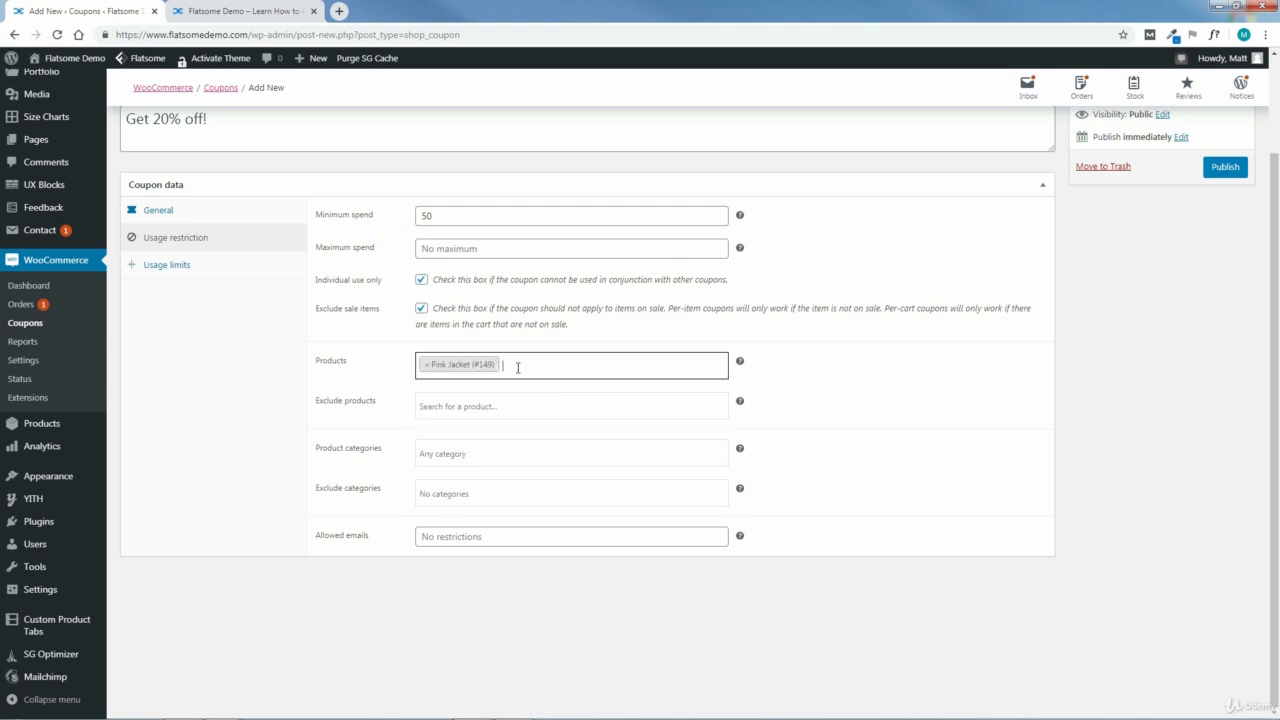
left_click(426, 364)
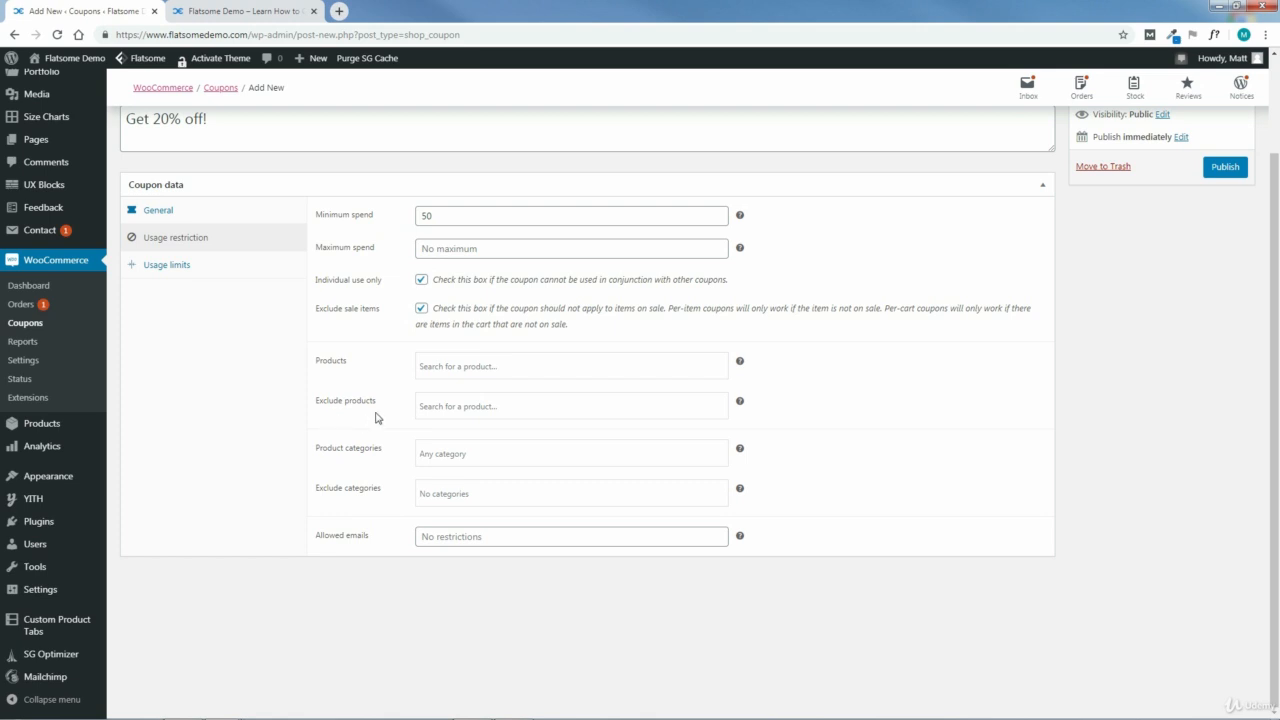
Step: Try excluding the product Pink Pumps (#425) from the coupon and clear the exclusion again
left_click(453, 408)
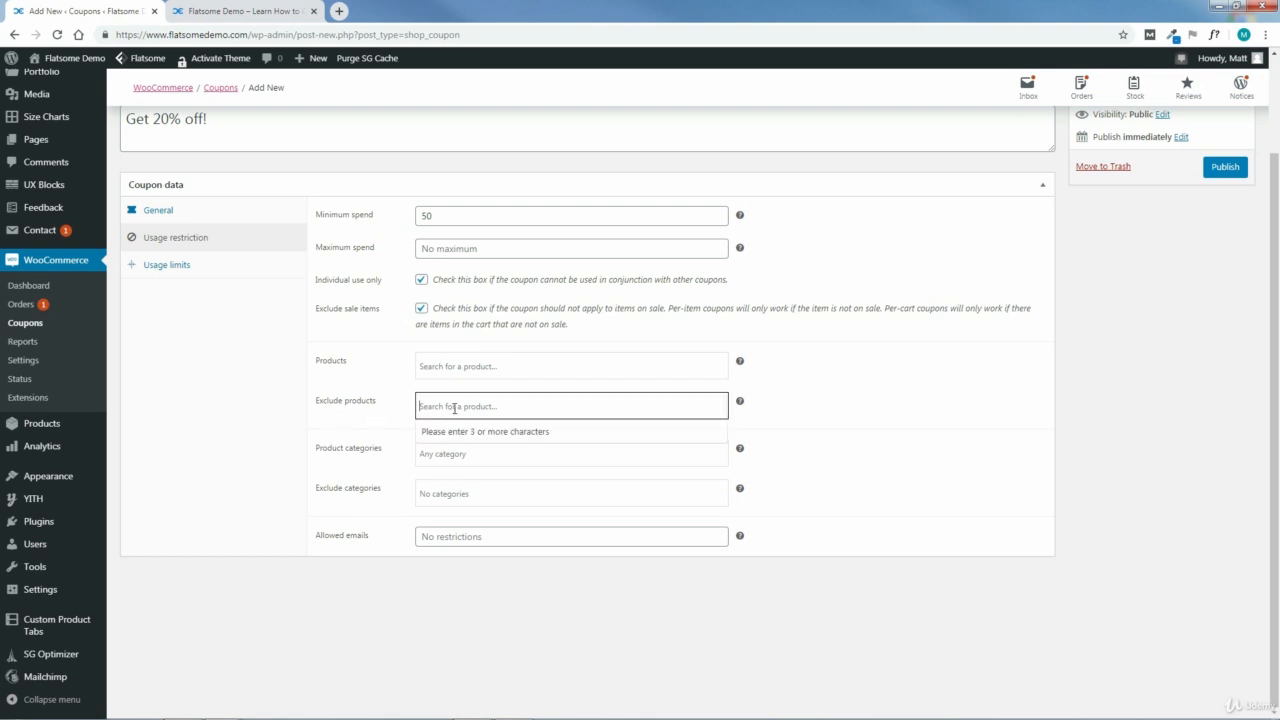
type("pin")
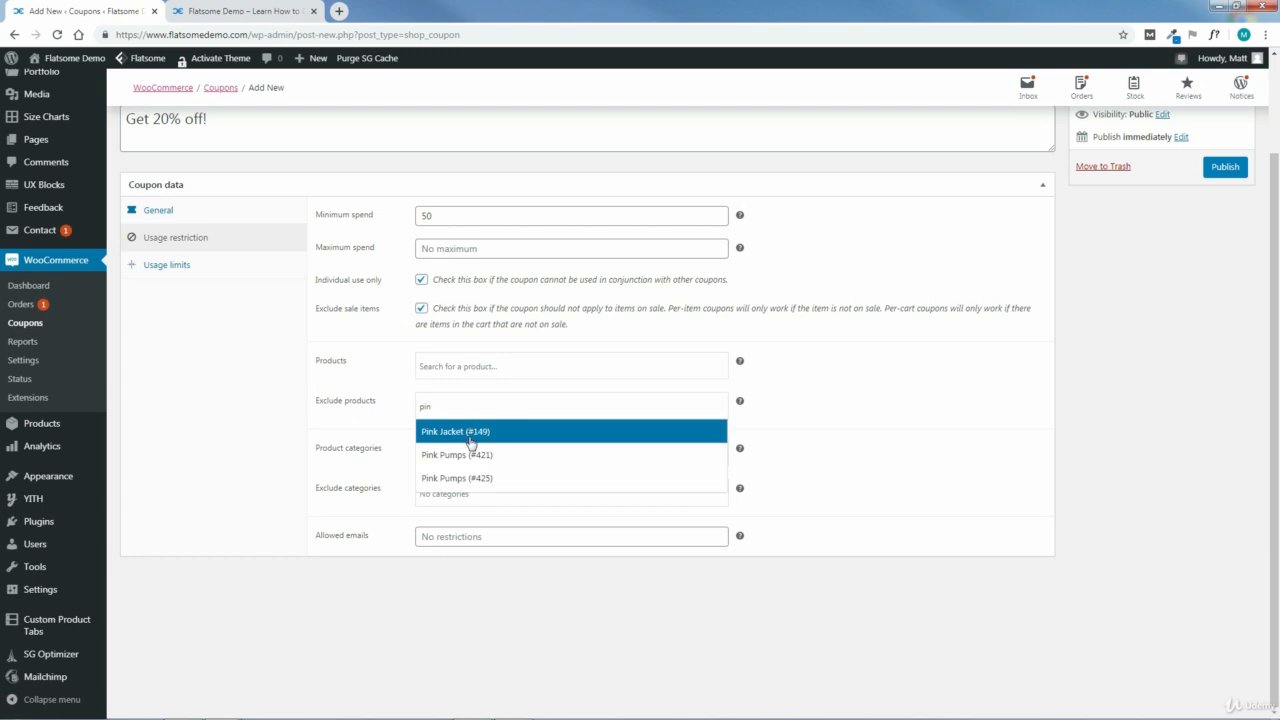
left_click(466, 476)
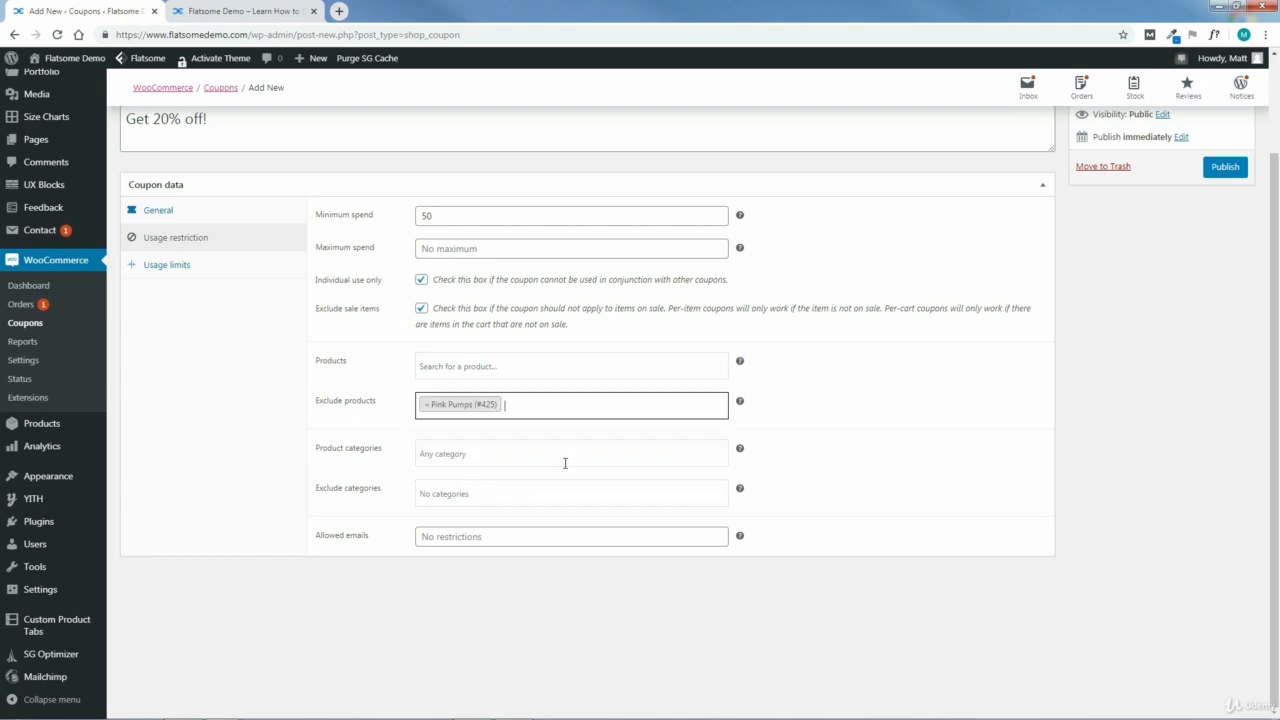
left_click(426, 404)
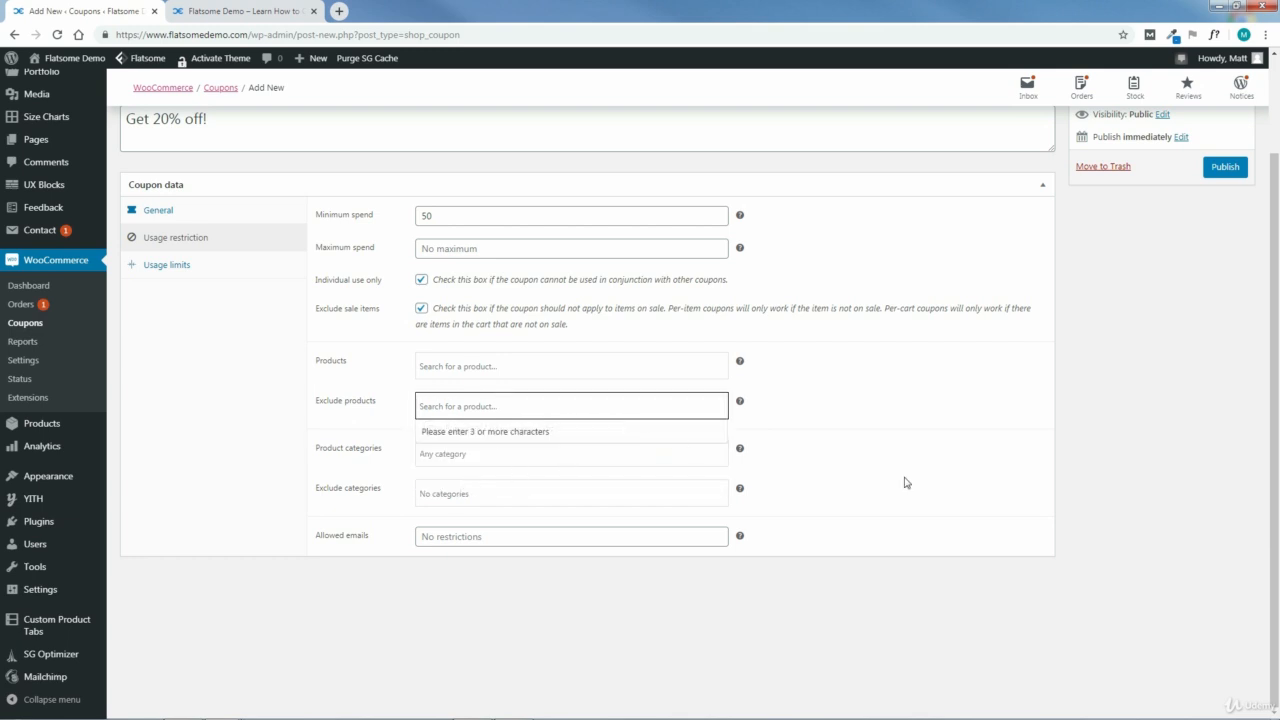
left_click(922, 483)
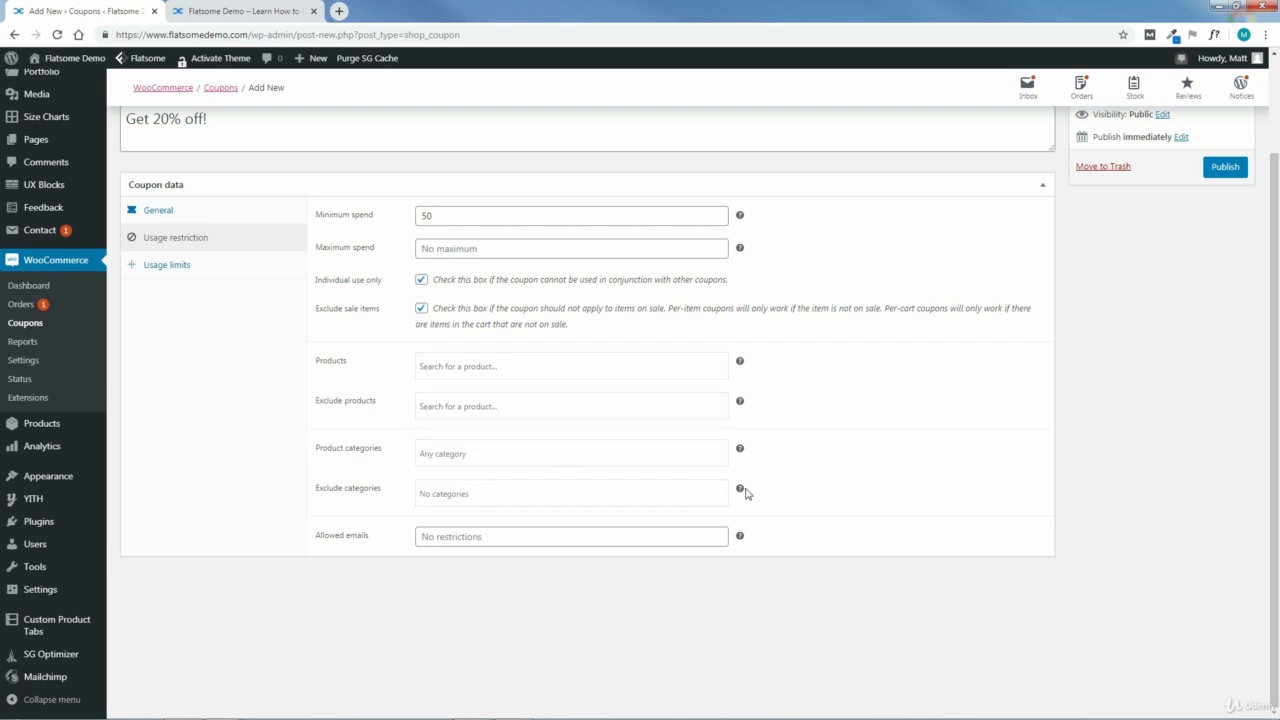
Step: Examine the coupon's category choices for inclusion and exclusion, and the help for the allowed emails restriction
left_click(461, 456)
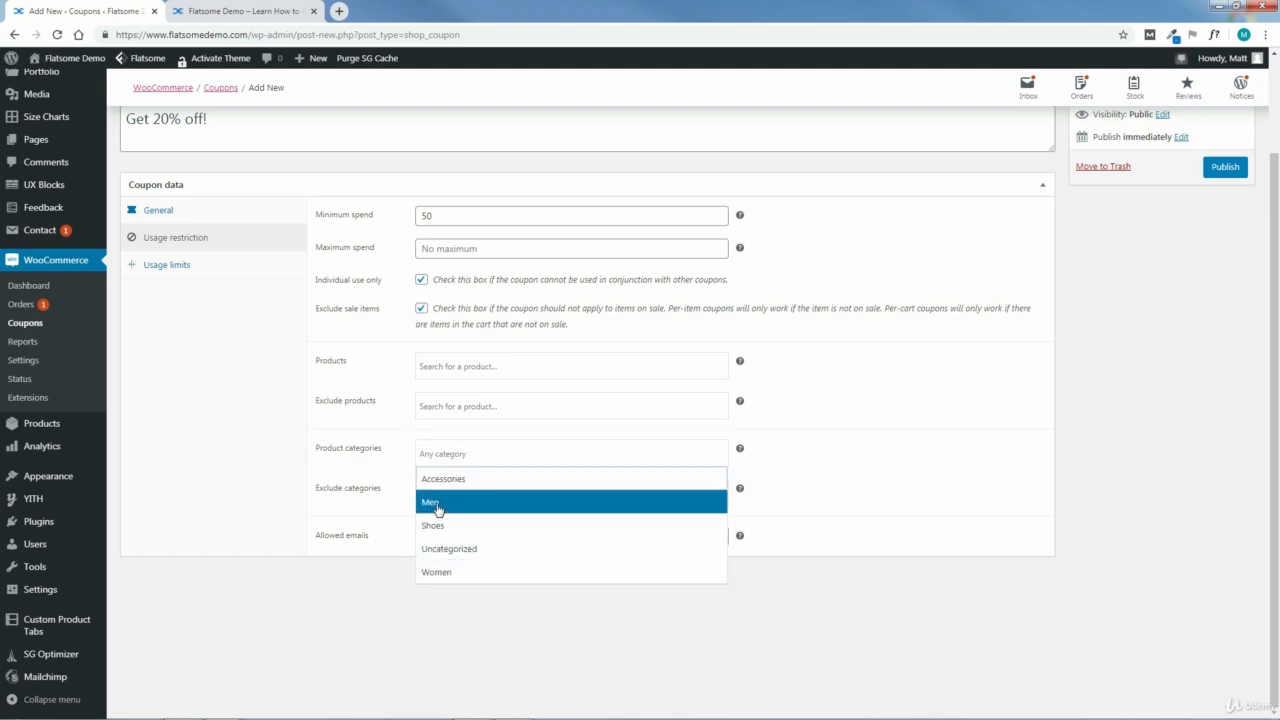
left_click(775, 490)
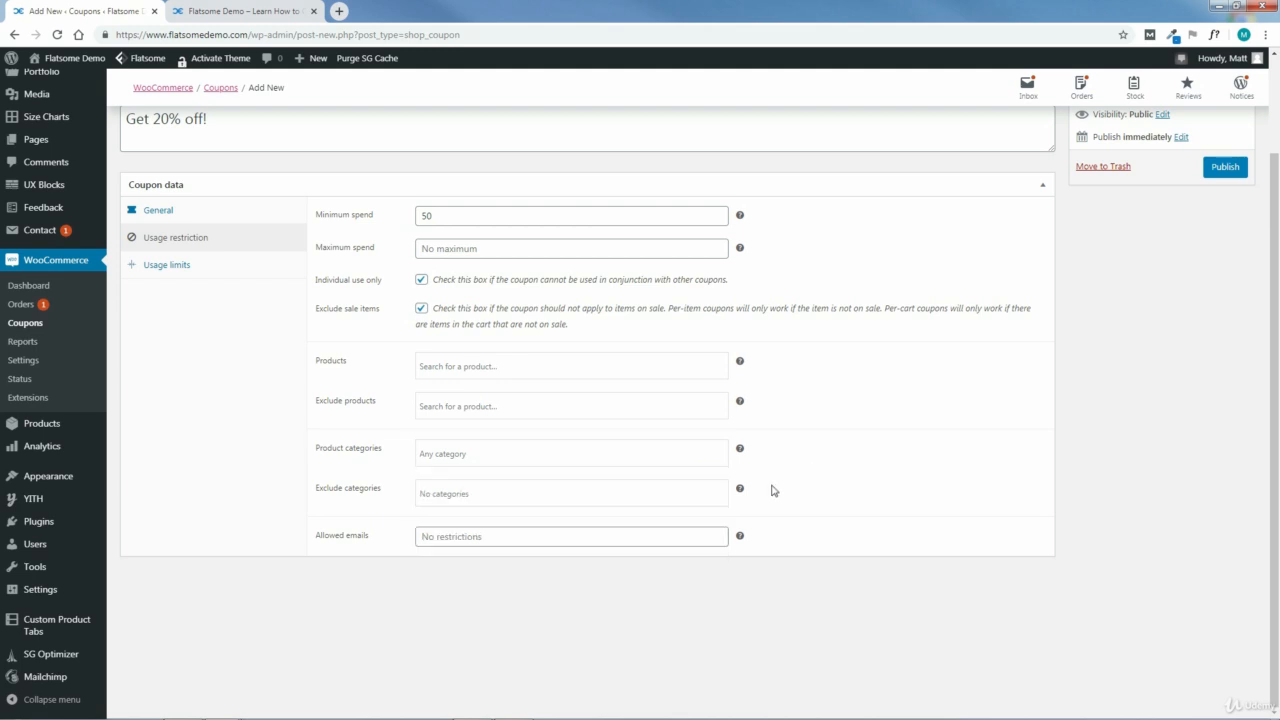
left_click(474, 494)
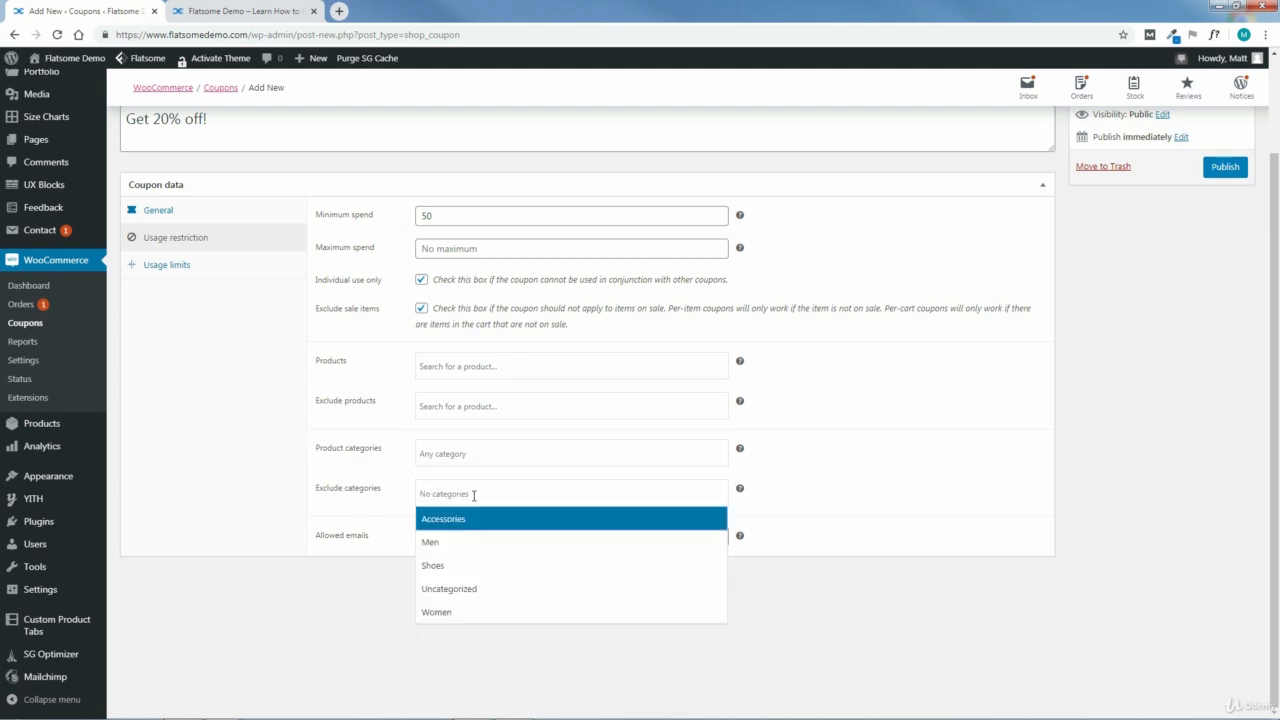
left_click(792, 494)
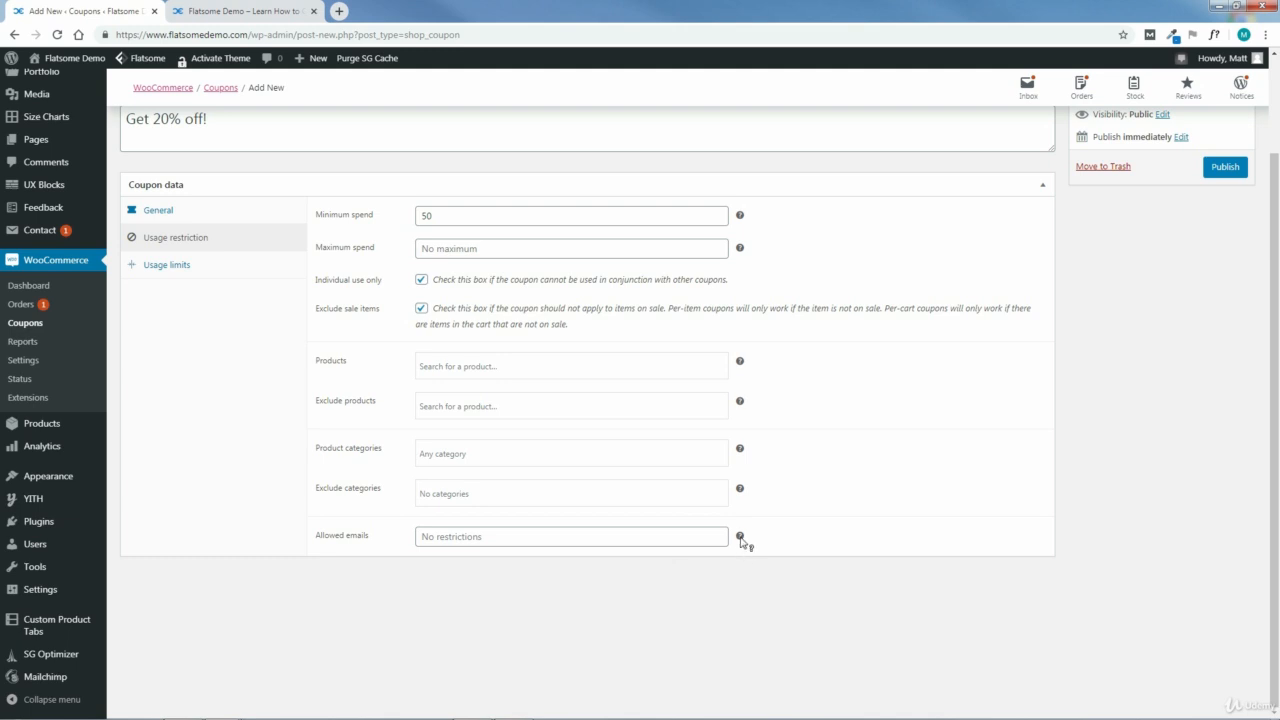
mouse_move(741, 539)
Step: Set the coupon's usage limit per coupon to 1
left_click(168, 266)
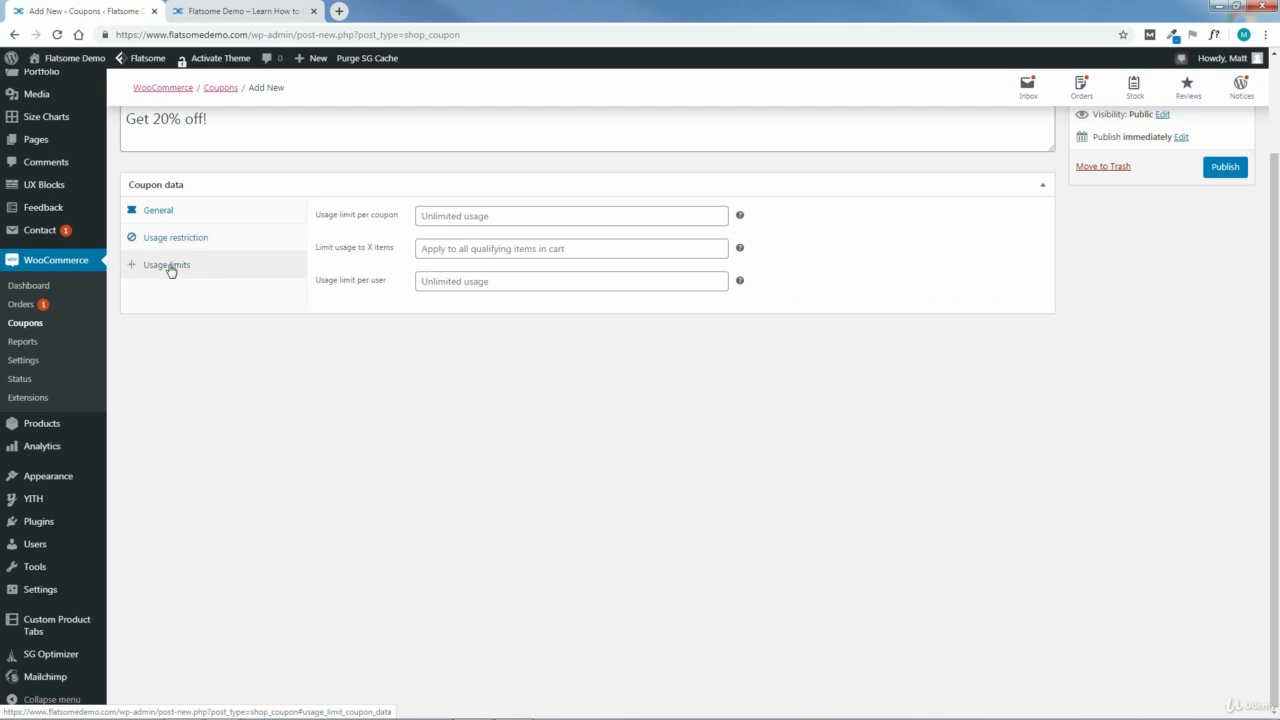
left_click(514, 217)
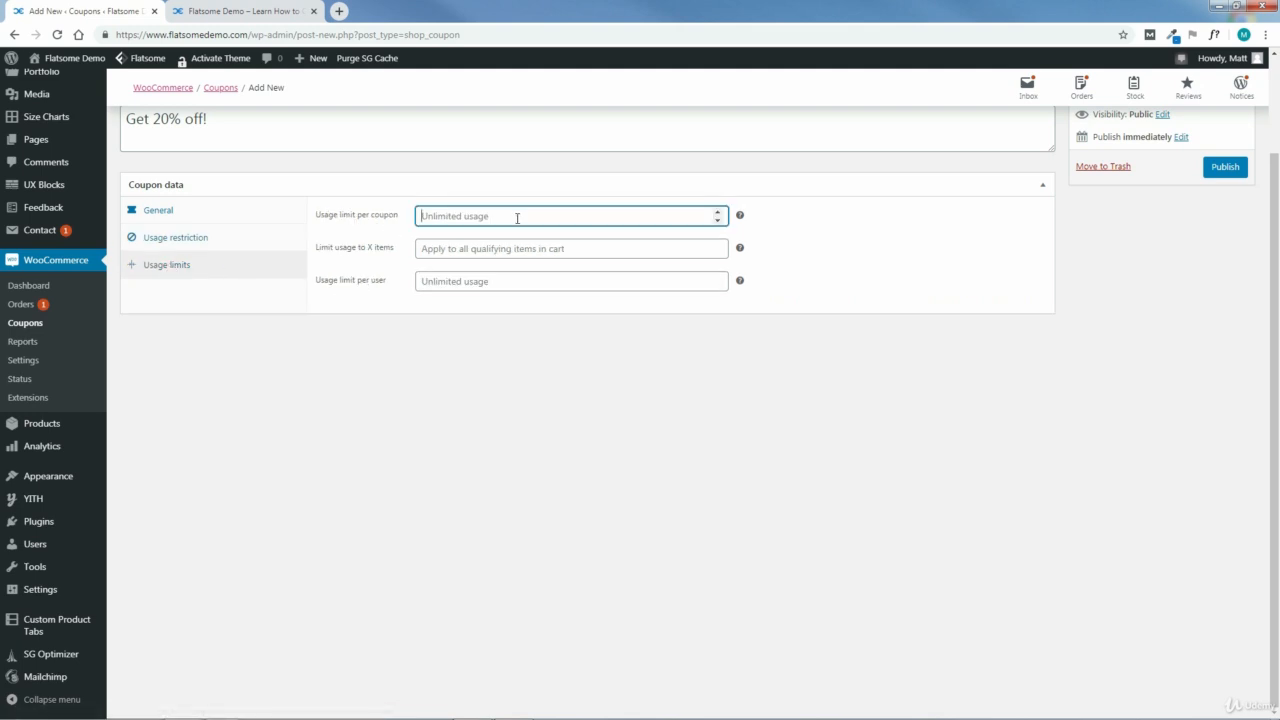
type("1")
Step: Try limiting the coupon's usage to 0 items and clear that item limit again
left_click(459, 250)
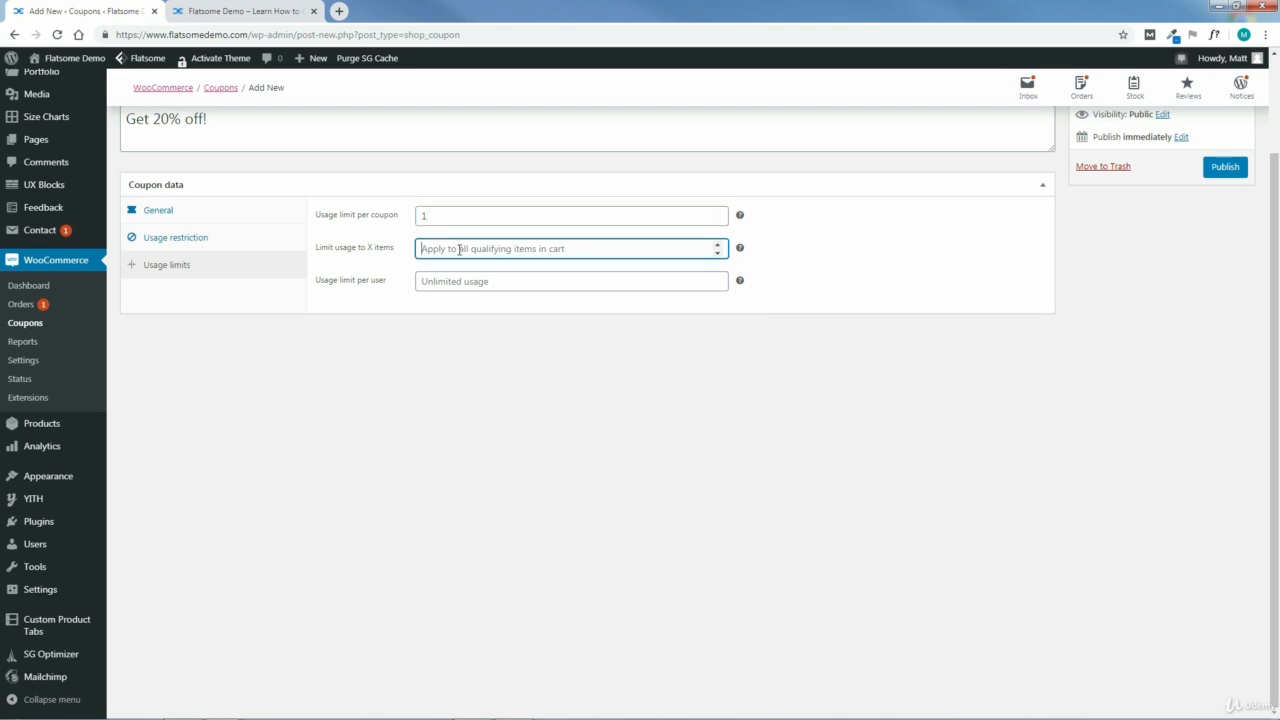
left_click(717, 252)
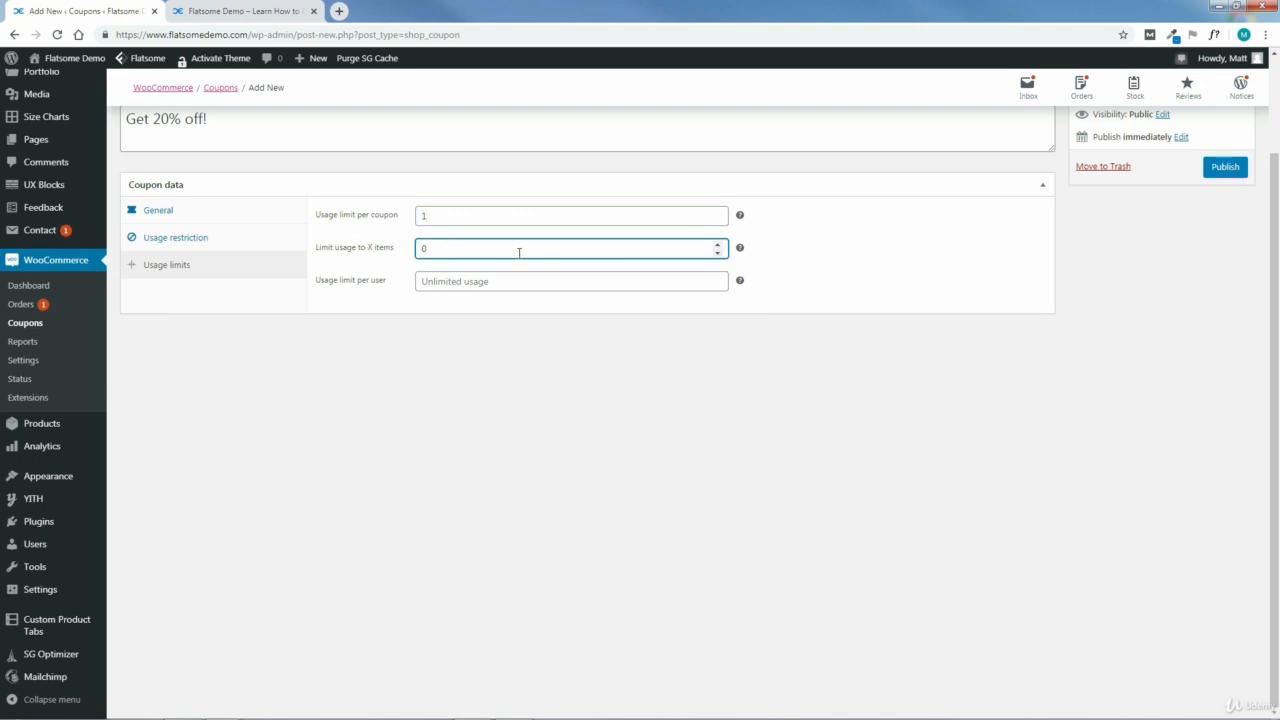
left_click_drag(438, 247, 408, 252)
key("BackSpace")
left_click(544, 369)
Step: Publish the CHIC coupon
scroll(1274, 200, "up", 2)
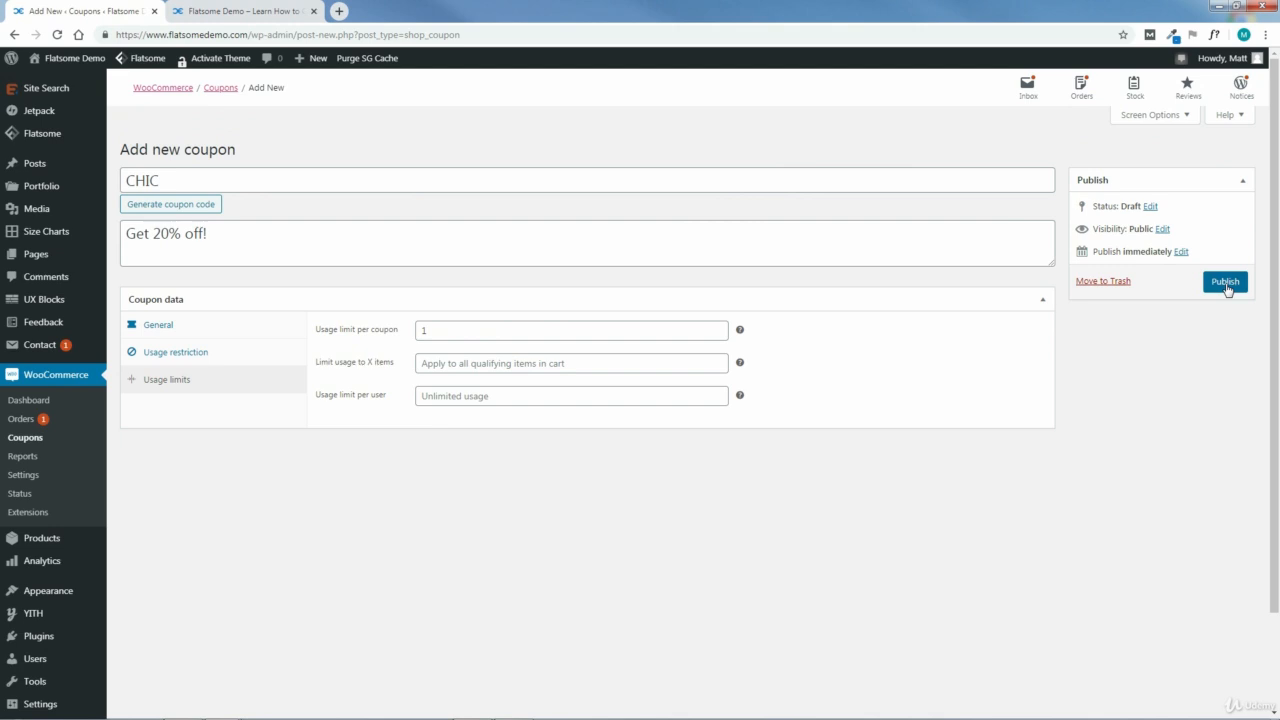
left_click(1226, 286)
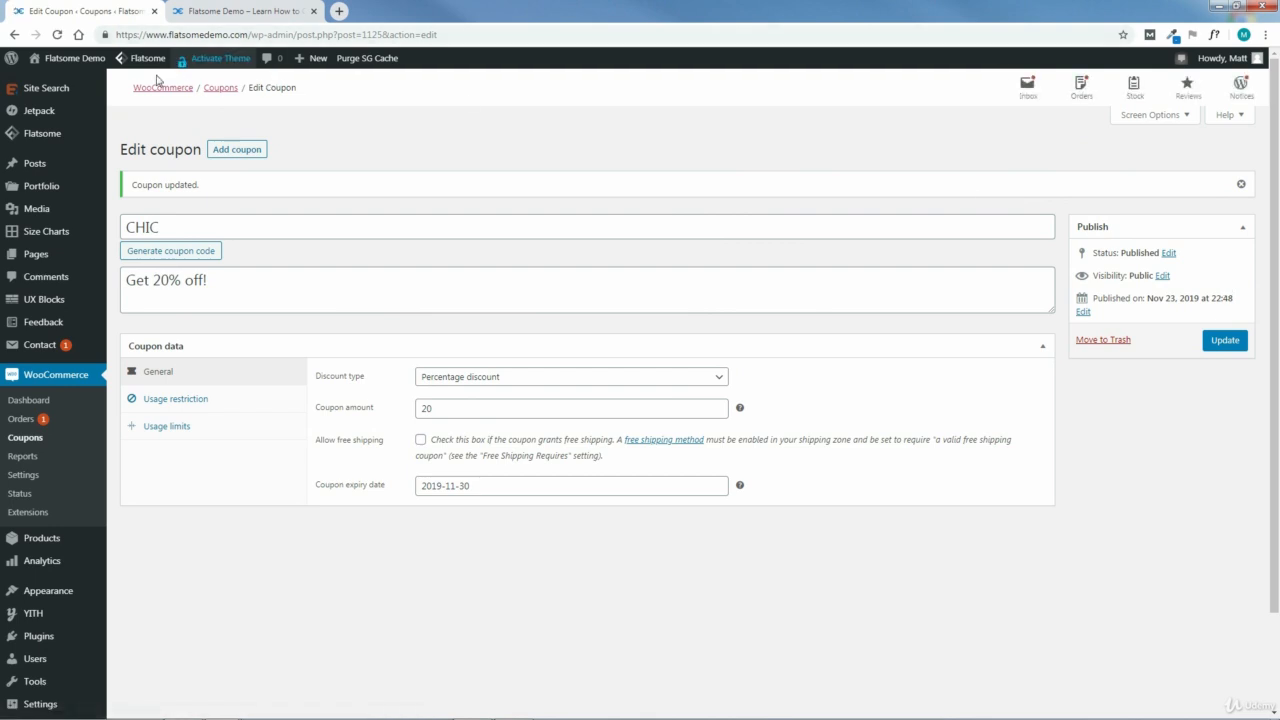
Step: Open the Chic Express storefront in a new browser tab and go to its shopping cart page
mouse_move(60, 60)
middle_click(41, 83)
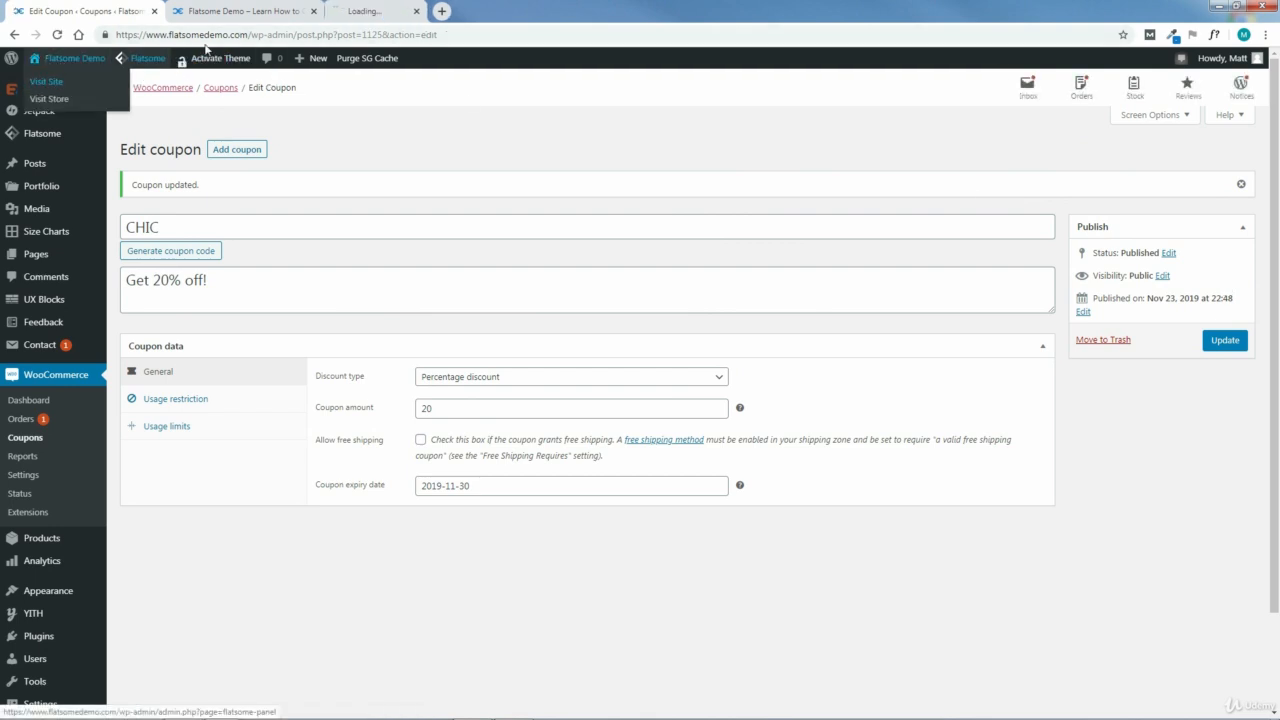
left_click(376, 10)
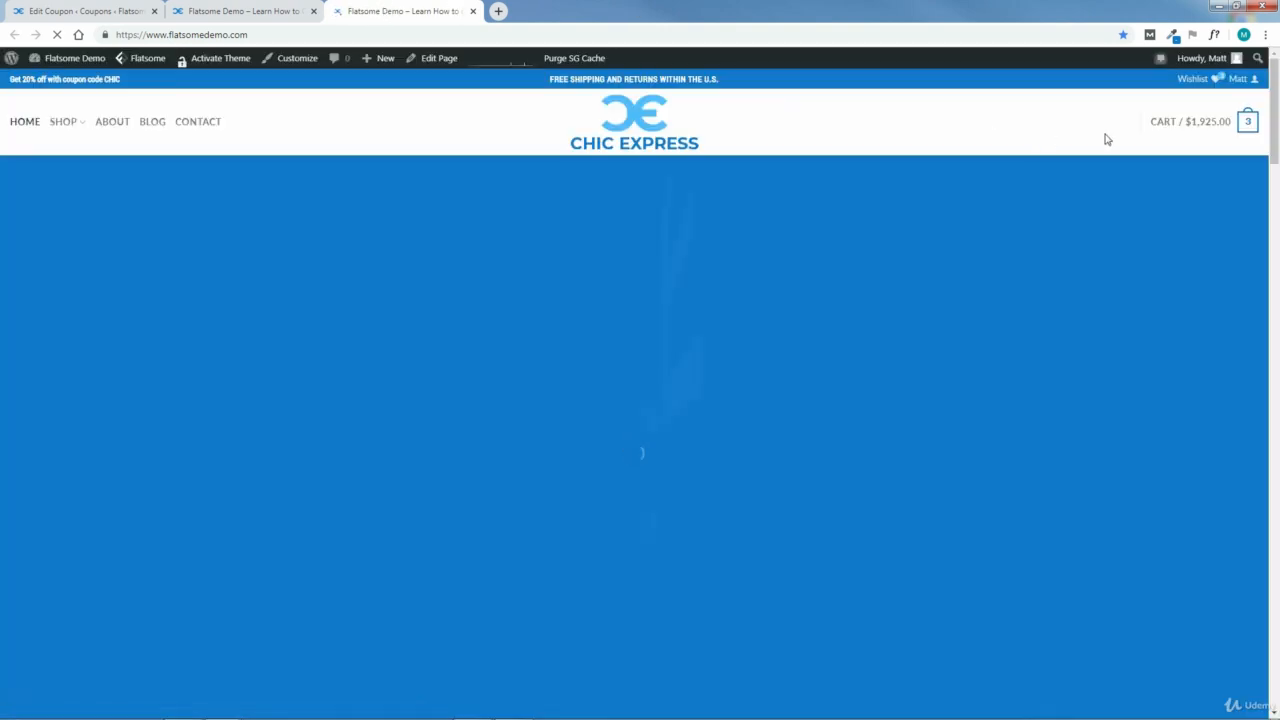
mouse_move(1211, 129)
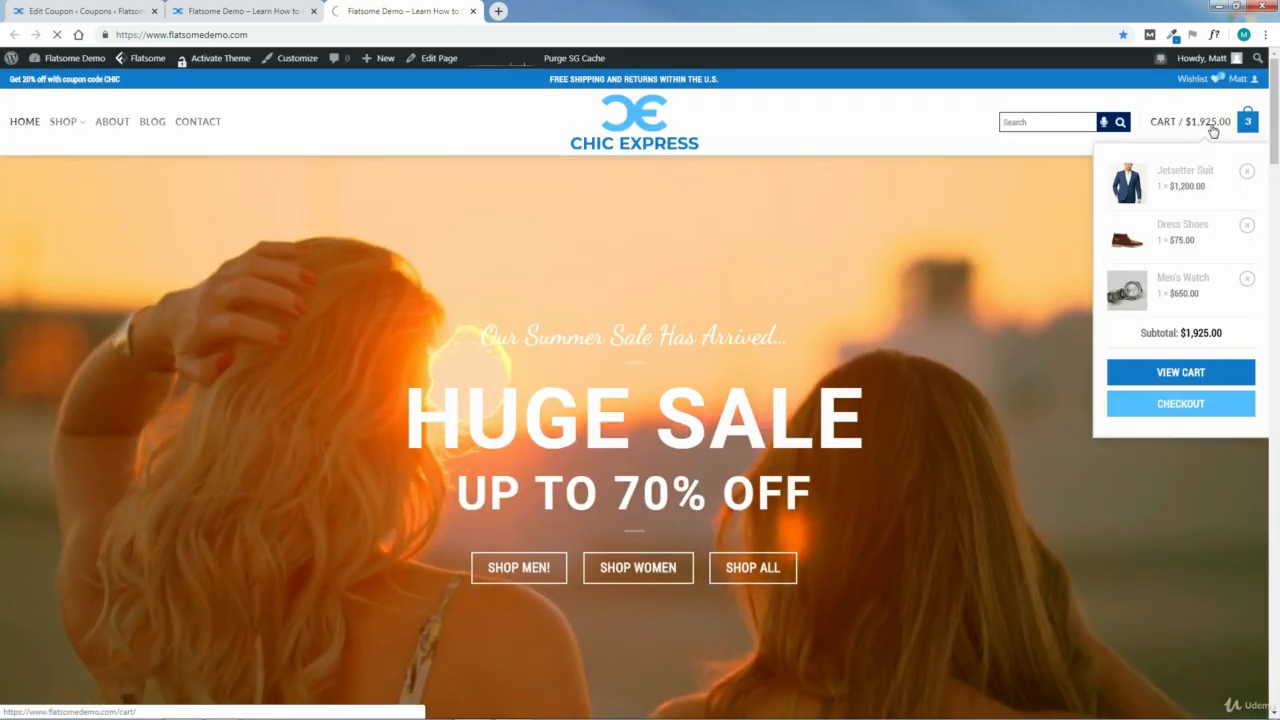
left_click(1180, 372)
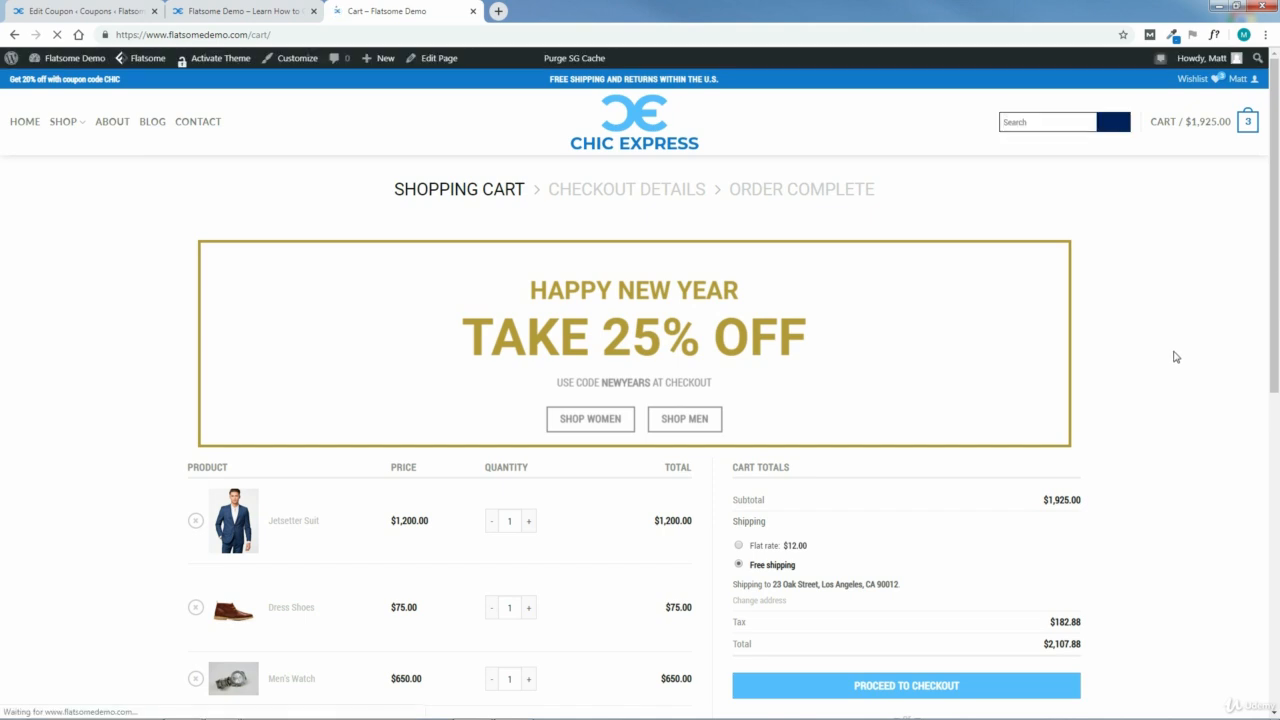
Step: Apply the coupon code CHIC to the shopping cart
scroll(879, 444, "down", 4)
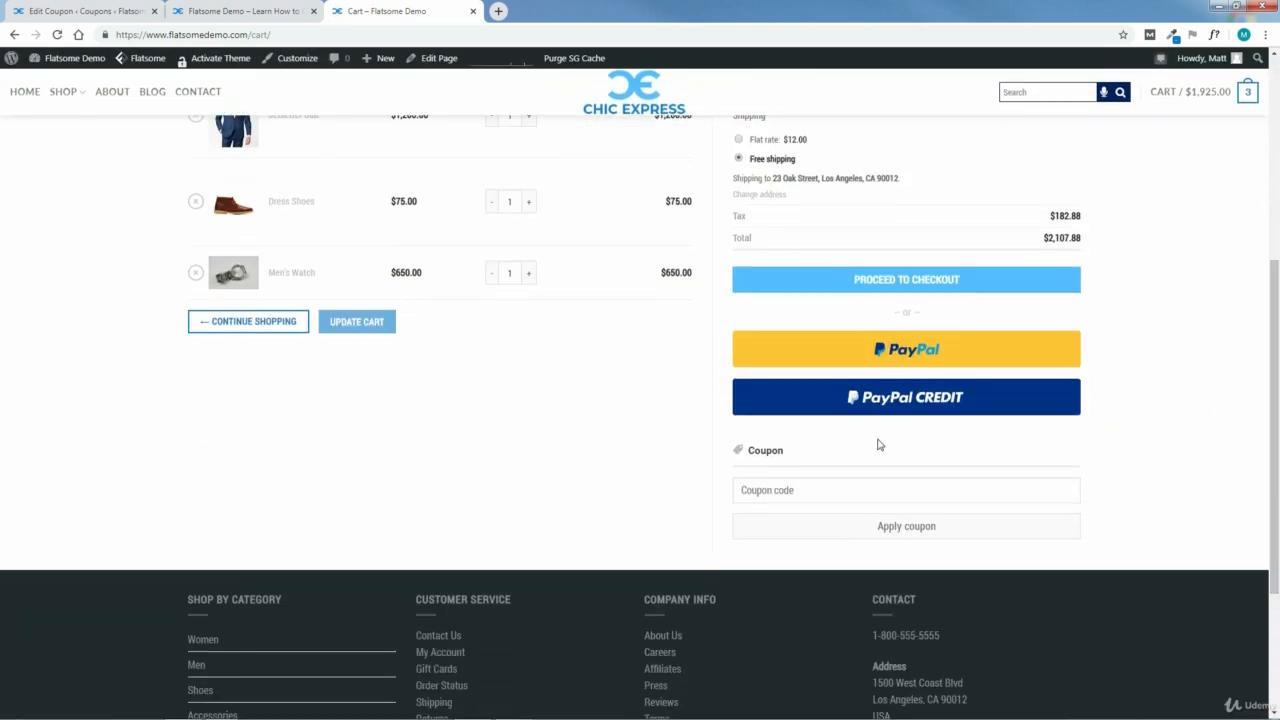
left_click(764, 493)
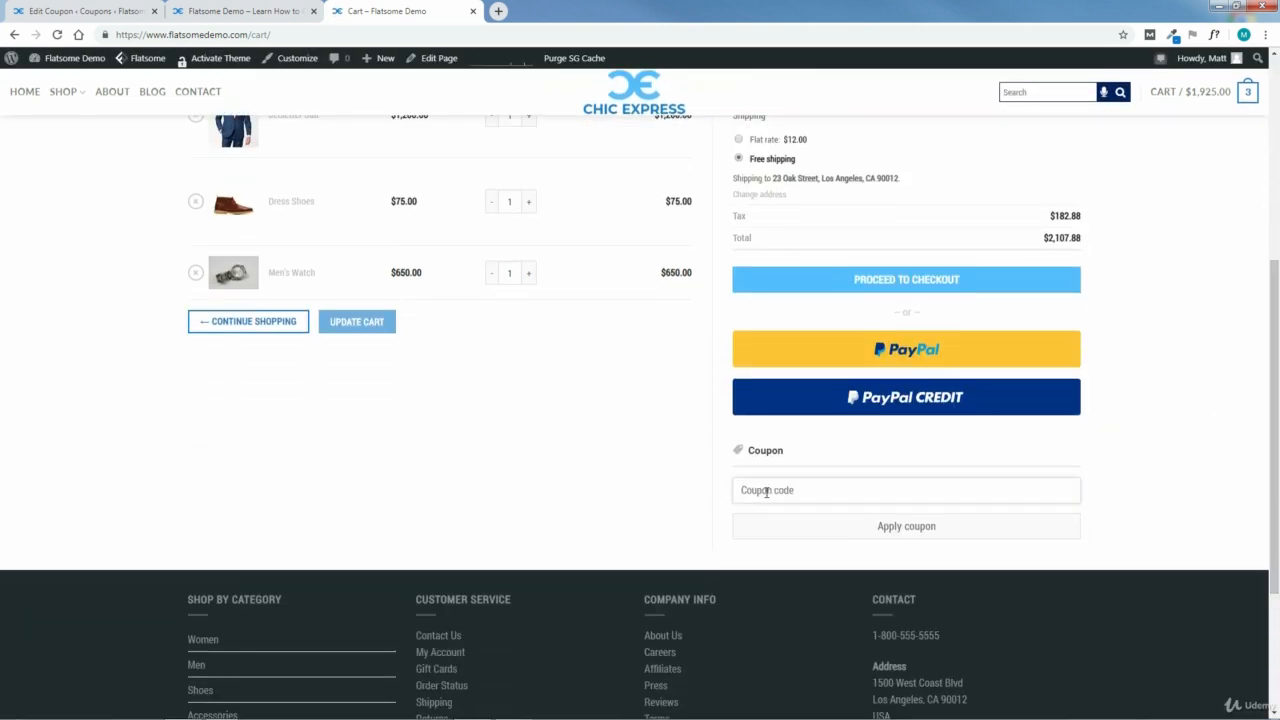
type("CHIC")
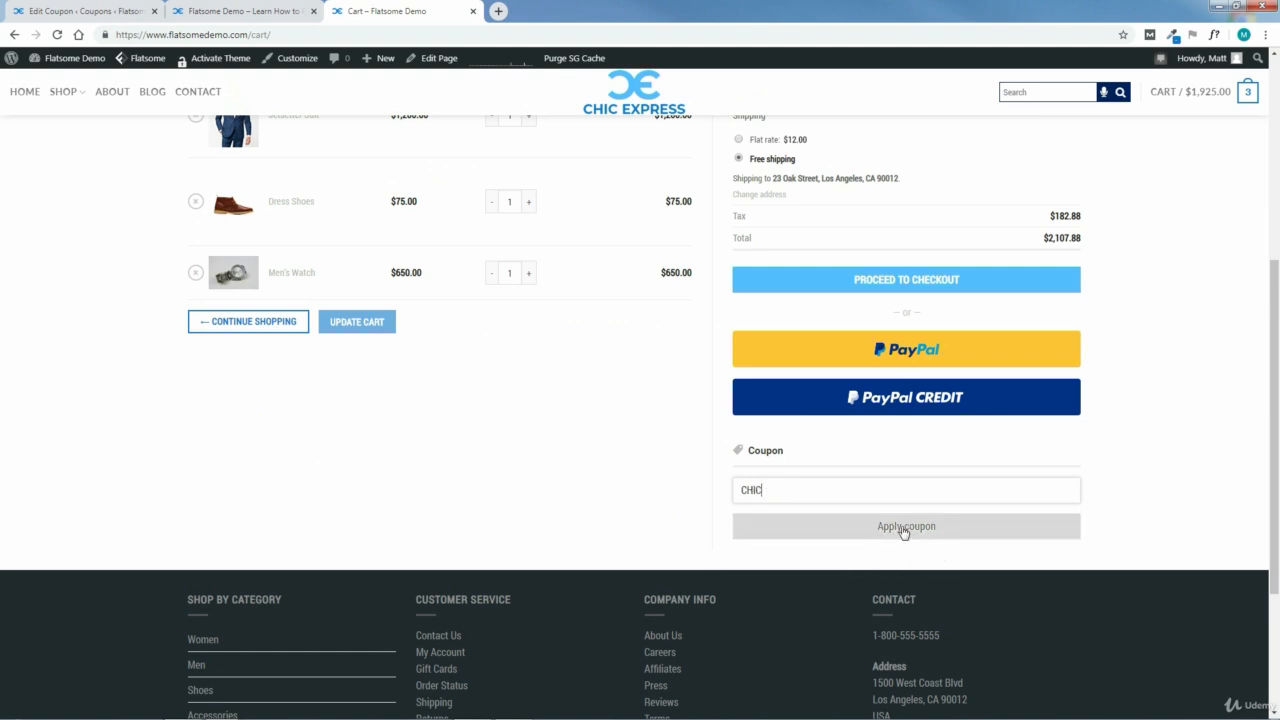
left_click(903, 529)
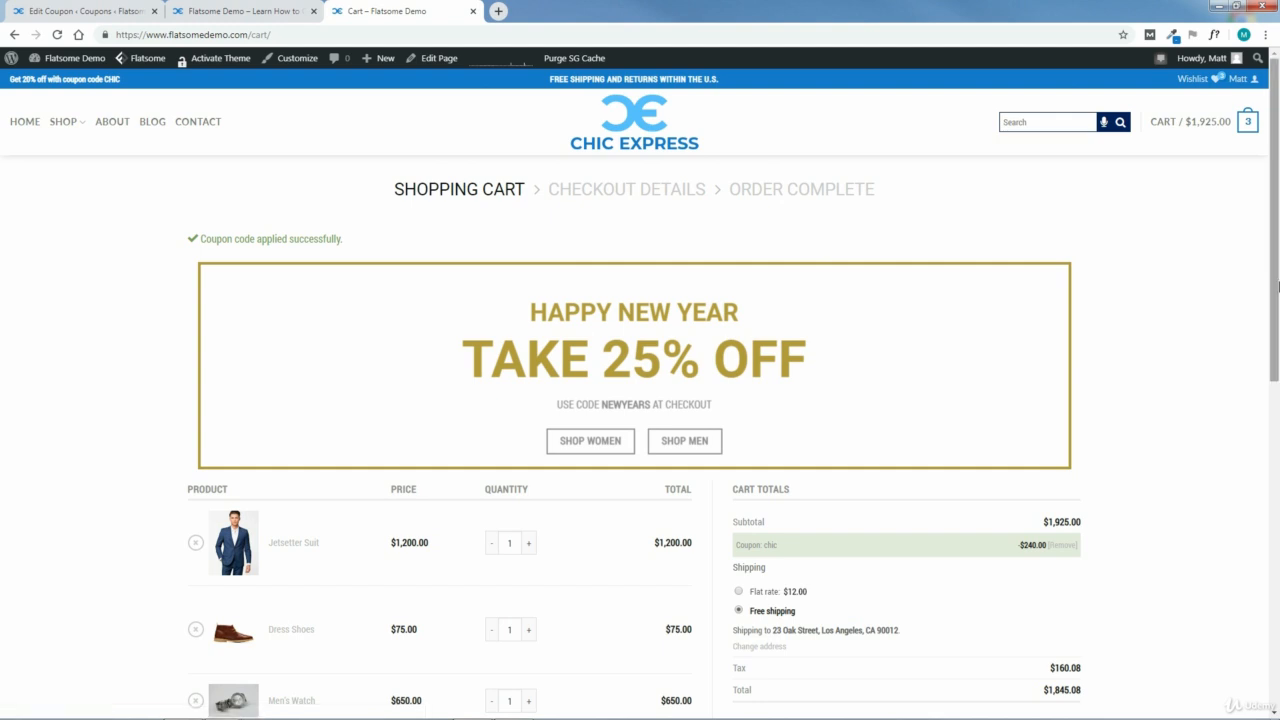
Step: Review the discounted cart totals and proceed to checkout
scroll(1278, 287, "down", 3)
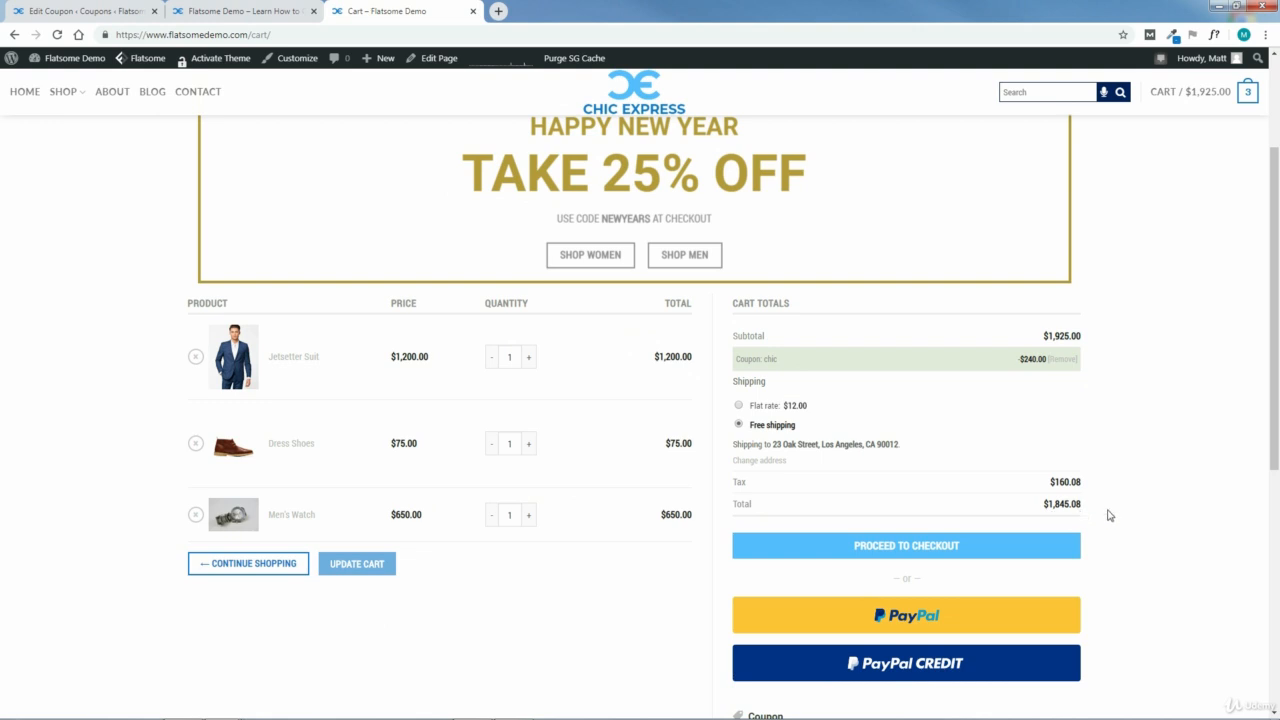
left_click_drag(1276, 440, 1023, 480)
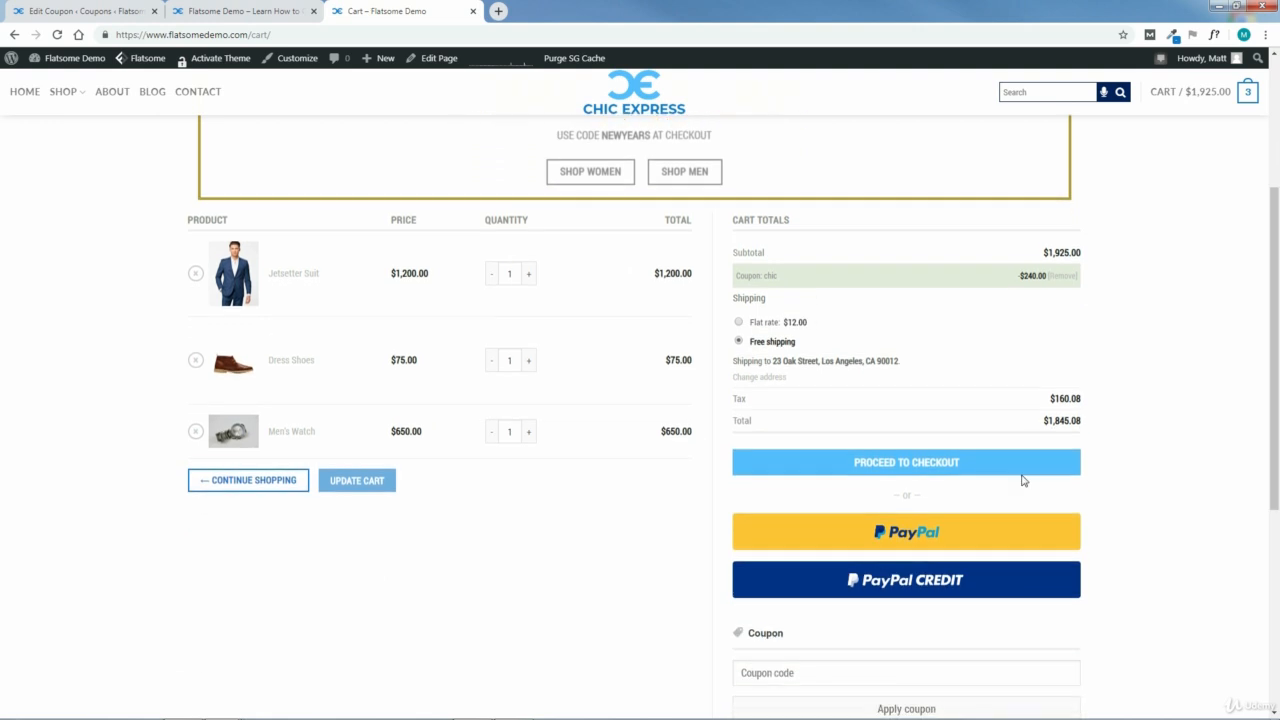
left_click(923, 466)
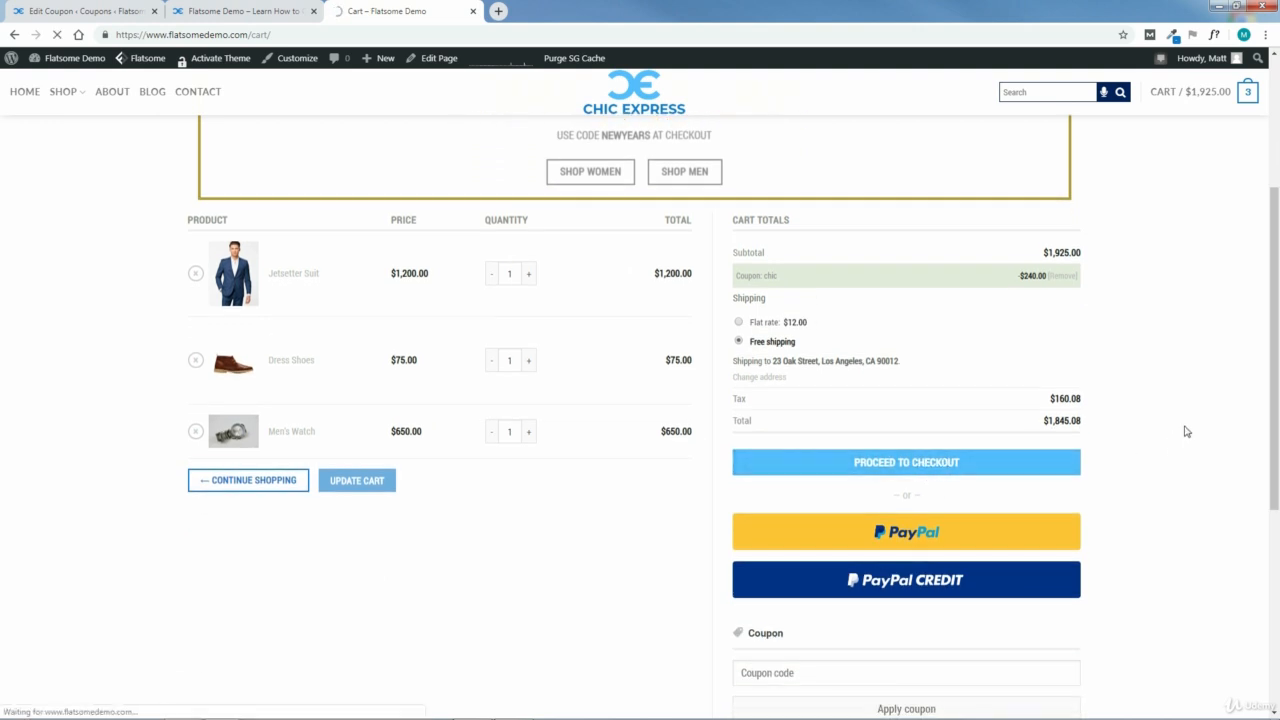